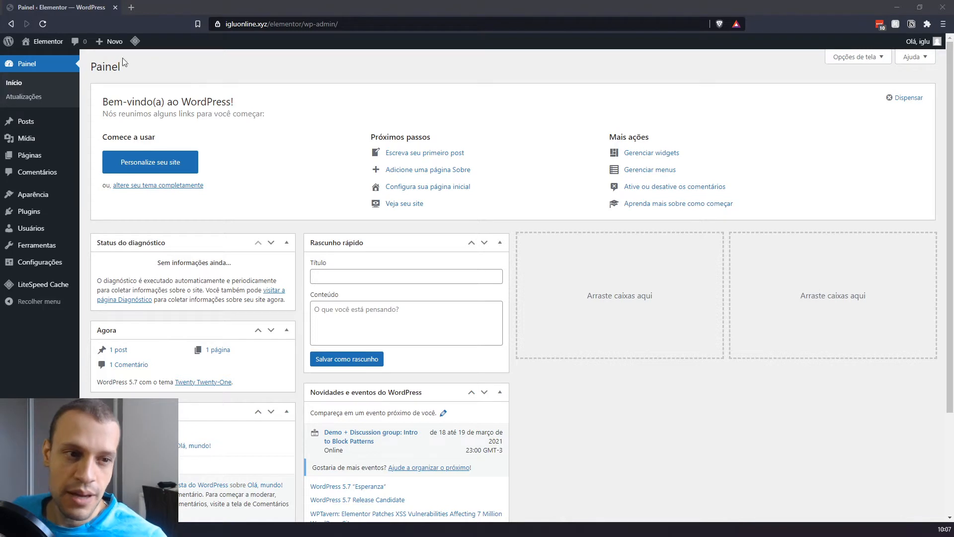
Open the list of installed plugins and check which ones the site already has
{"action": "left_click", "coordinate": [29, 211]}
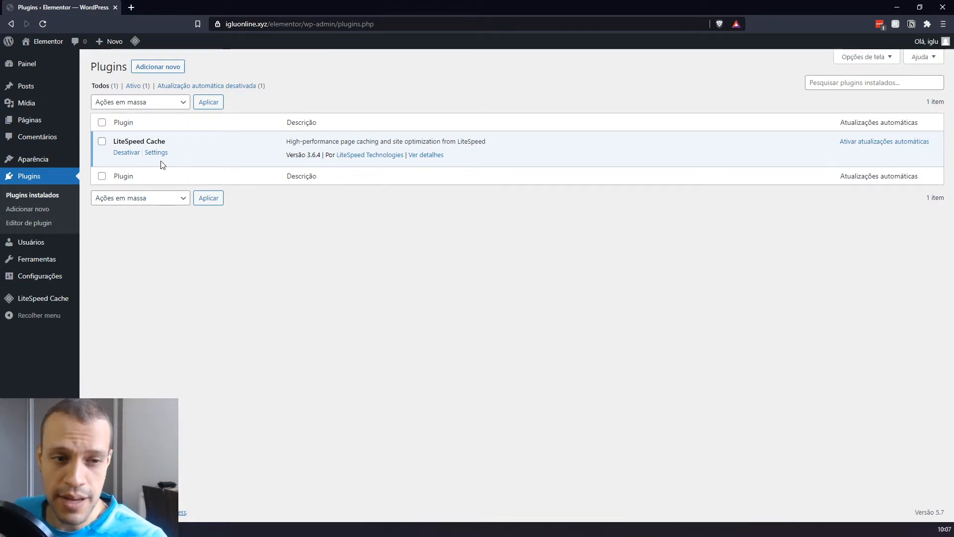
{"action": "double_click", "coordinate": [140, 141]}
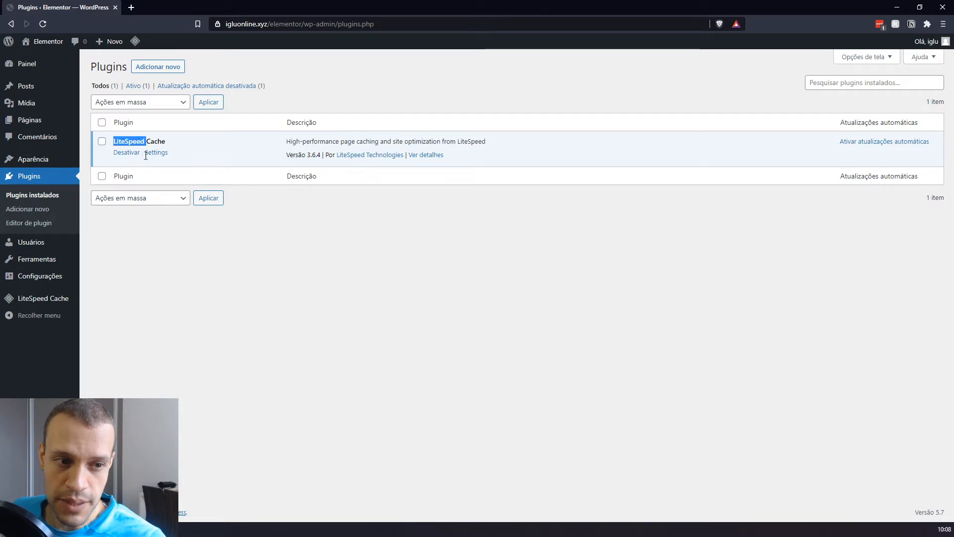
{"action": "left_click", "coordinate": [254, 287]}
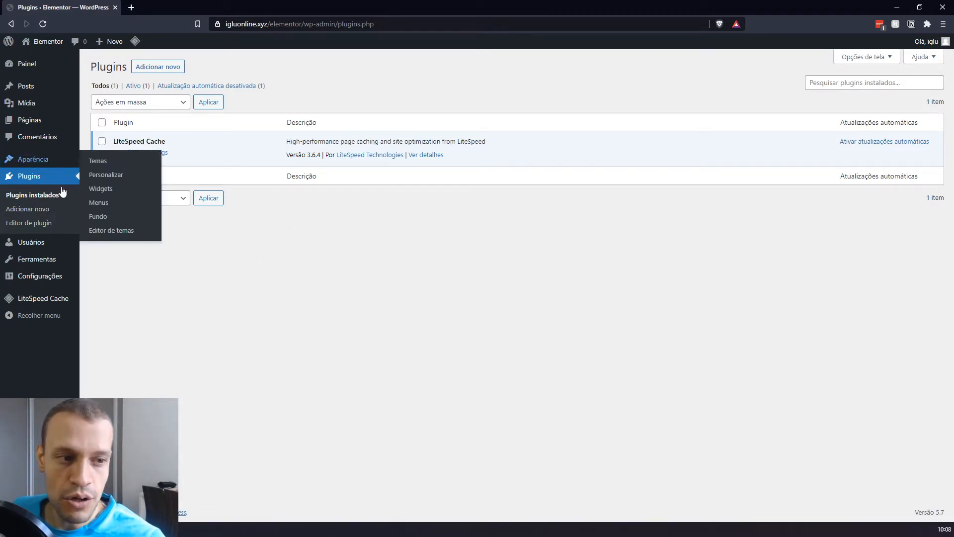
{"action": "mouse_move", "coordinate": [58, 68]}
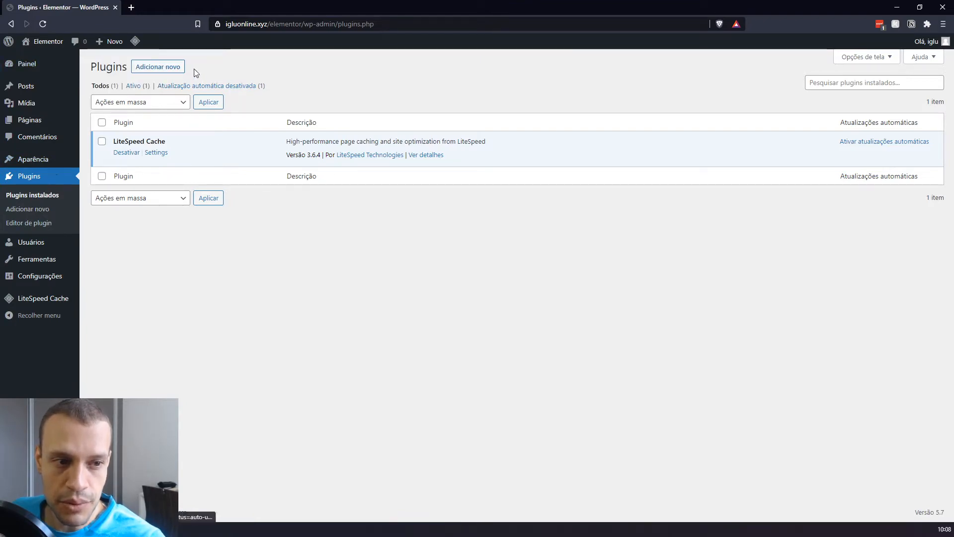
Search the directory of new plugins for "elementor"
{"action": "left_click", "coordinate": [180, 68]}
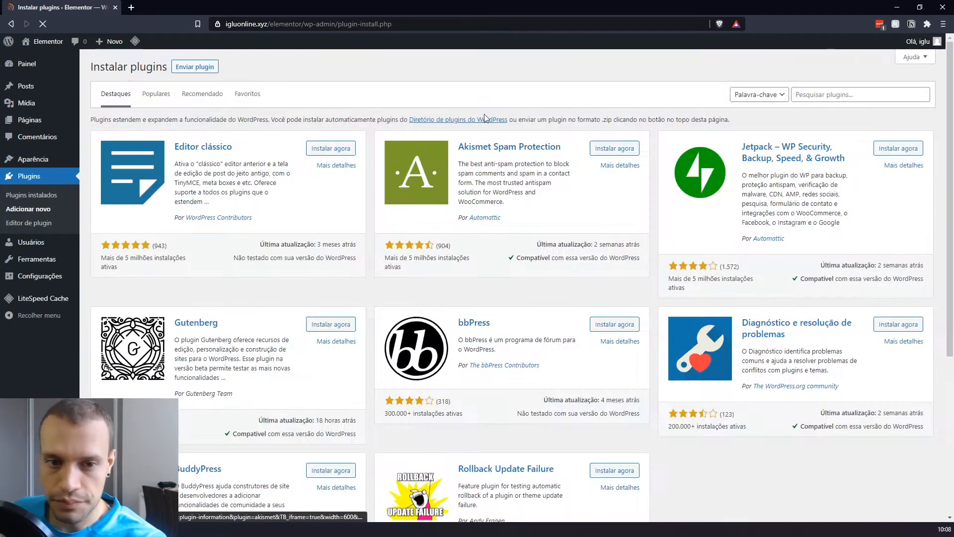
{"action": "left_click", "coordinate": [805, 96]}
{"action": "type", "text": "eleme"}
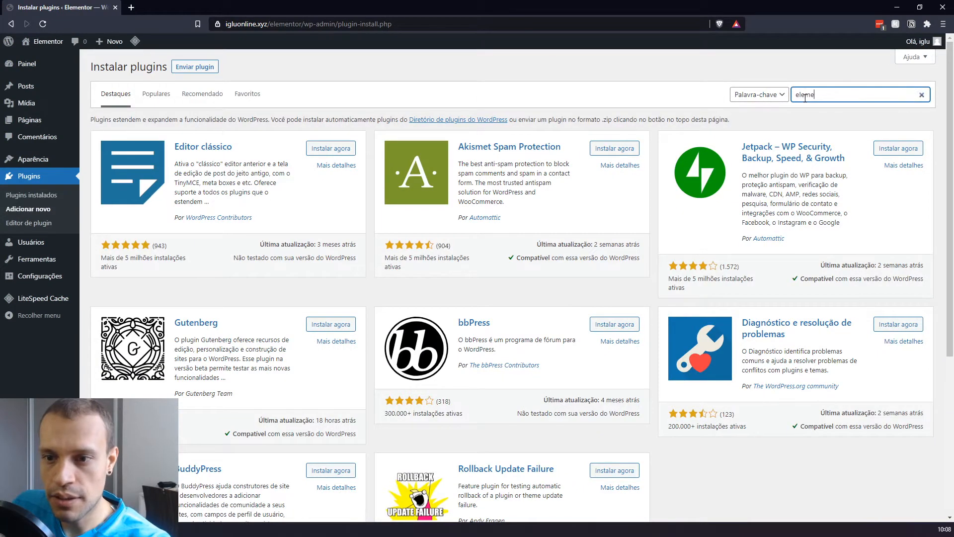
{"action": "type", "text": "ntor"}
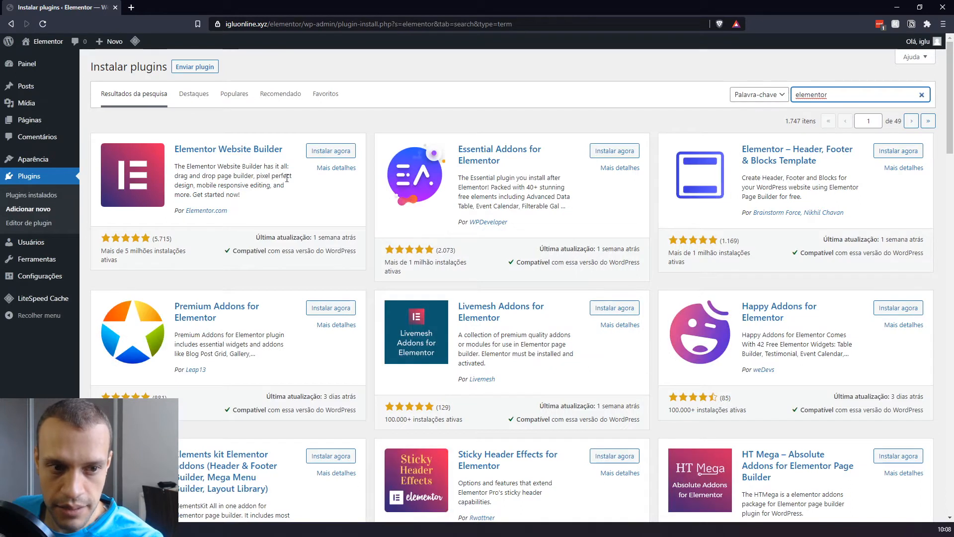
Install and activate the Elementor Website Builder plugin, and close its getting-started screen
{"action": "left_click_drag", "start_coordinate": [162, 254], "coordinate": [101, 251]}
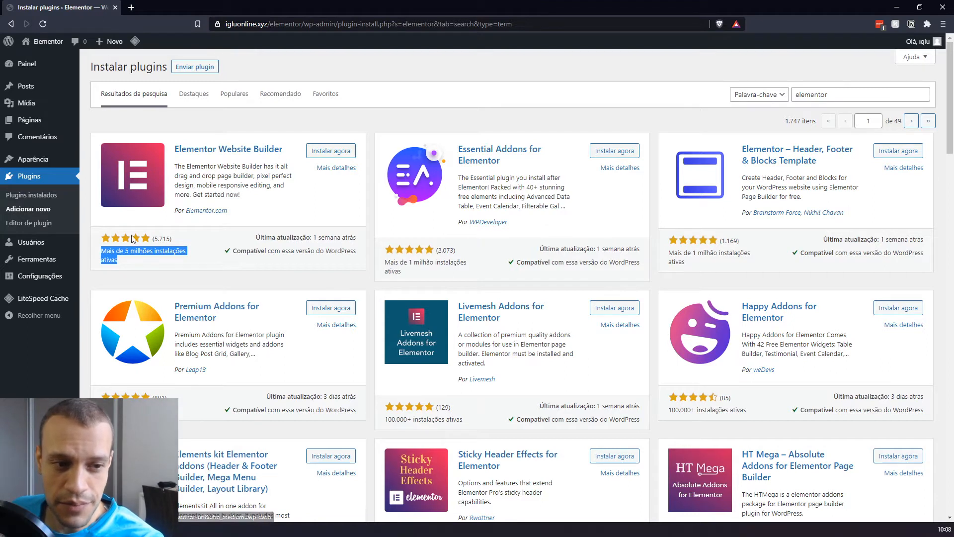
{"action": "left_click", "coordinate": [162, 239]}
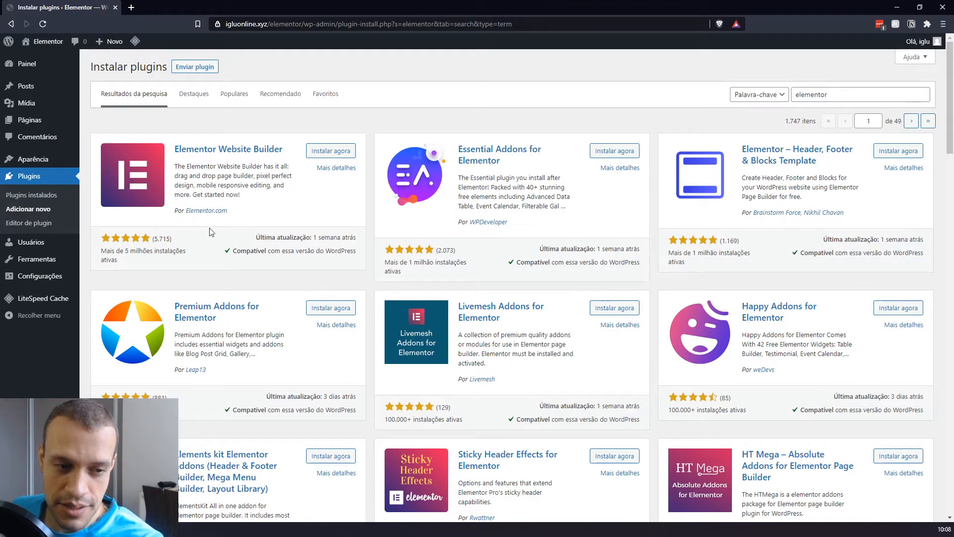
{"action": "left_click", "coordinate": [331, 150]}
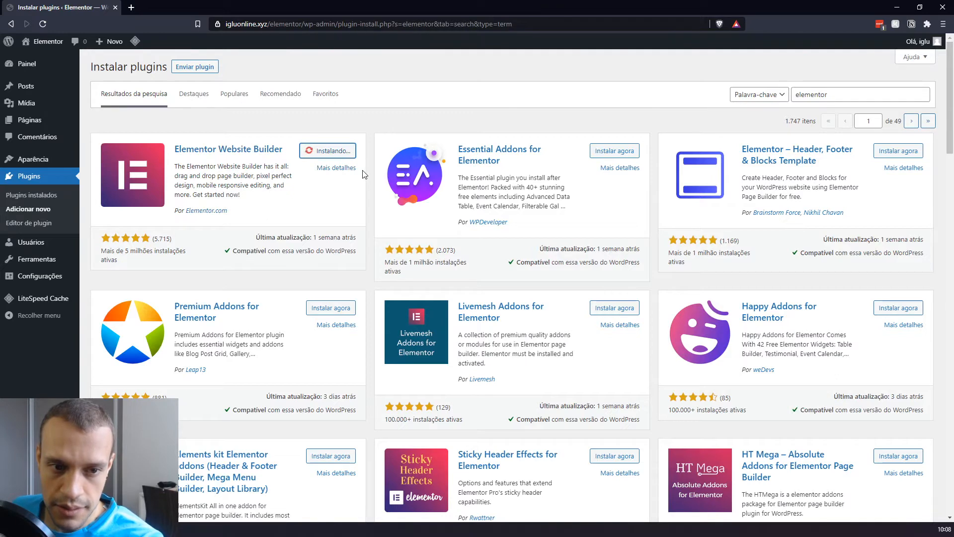
{"action": "left_click", "coordinate": [343, 154]}
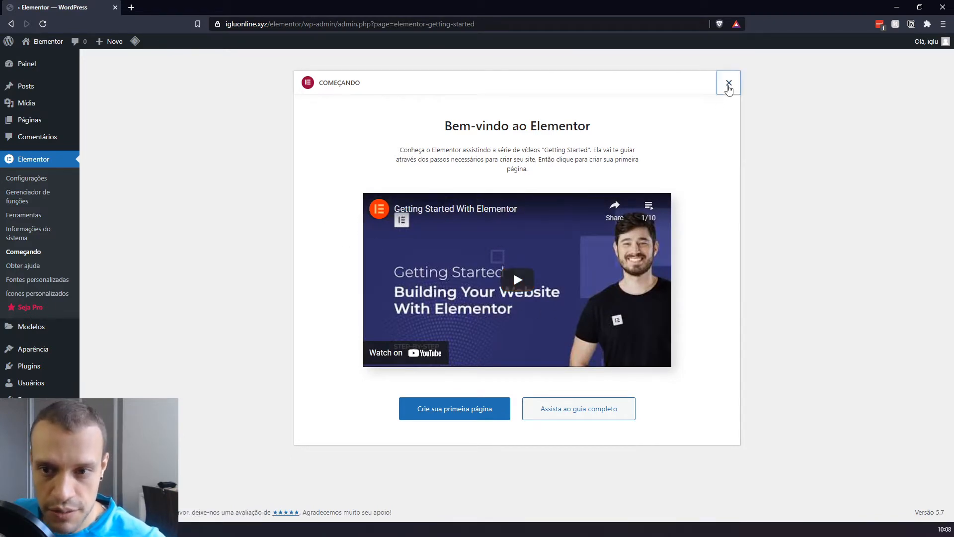
{"action": "left_click", "coordinate": [728, 82]}
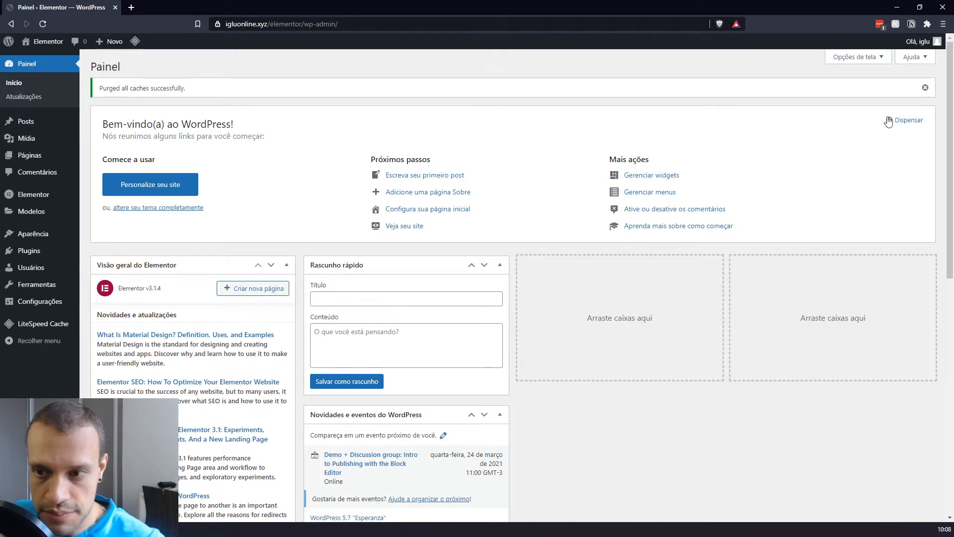
Create and publish a new page titled "teste", and open it for editing with Elementor
{"action": "mouse_move", "coordinate": [49, 205]}
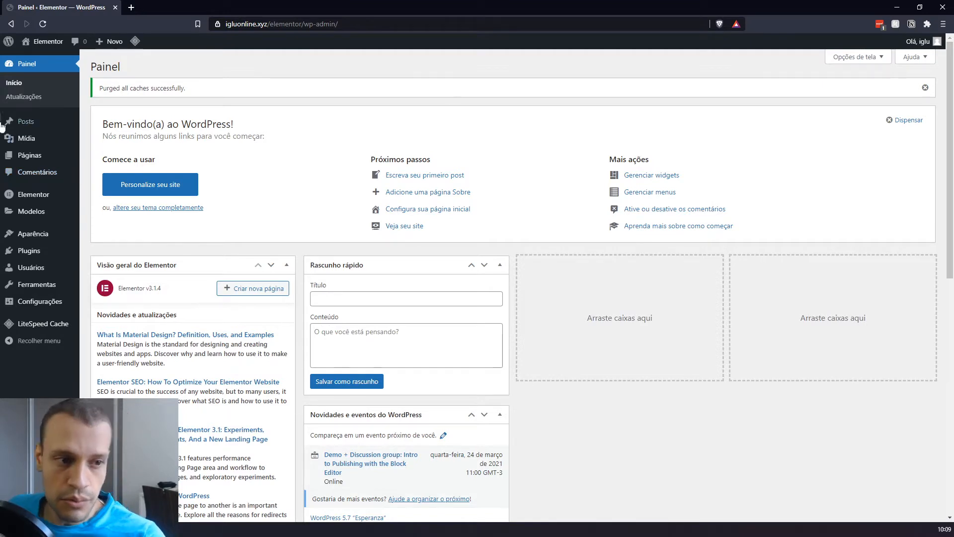
{"action": "left_click", "coordinate": [29, 155]}
{"action": "left_click", "coordinate": [160, 71]}
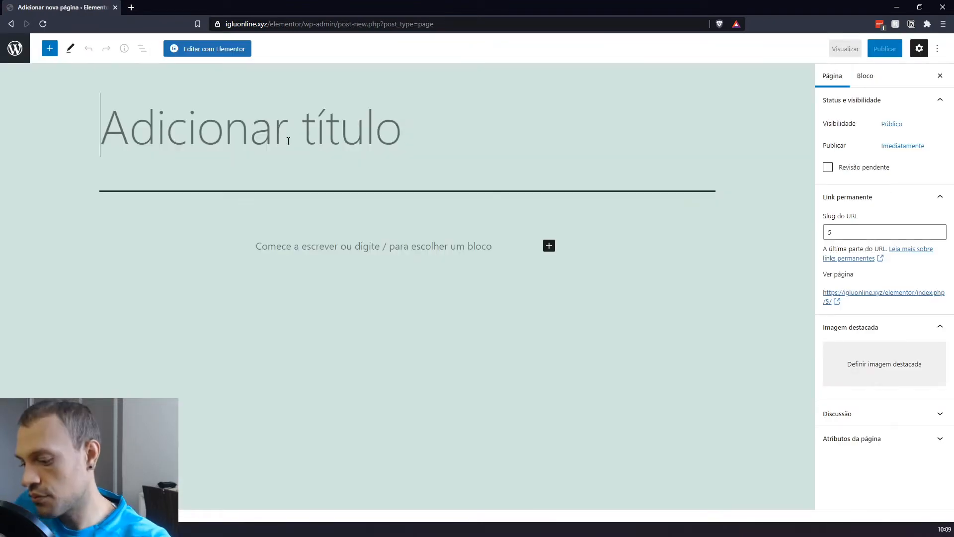
{"action": "type", "text": "teste"}
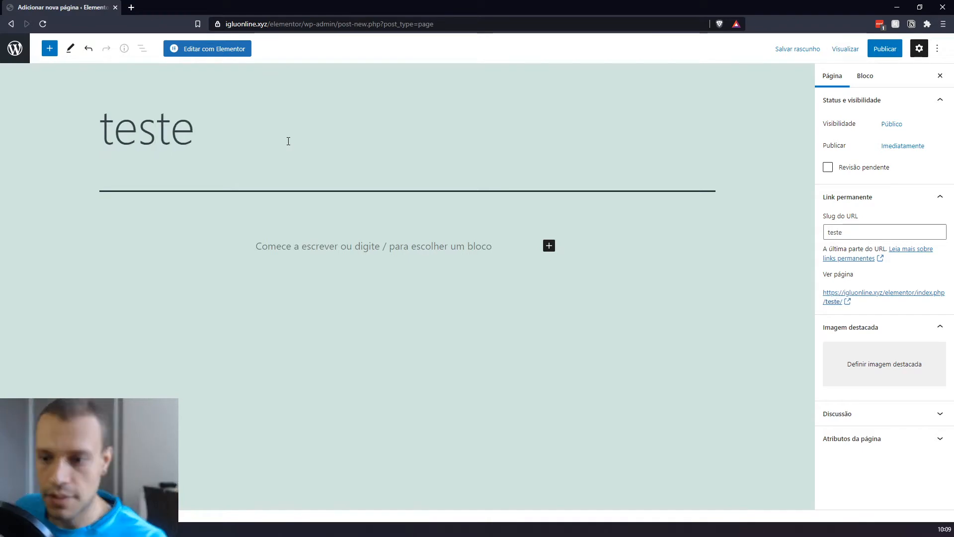
{"action": "left_click", "coordinate": [886, 50]}
{"action": "left_click", "coordinate": [860, 53]}
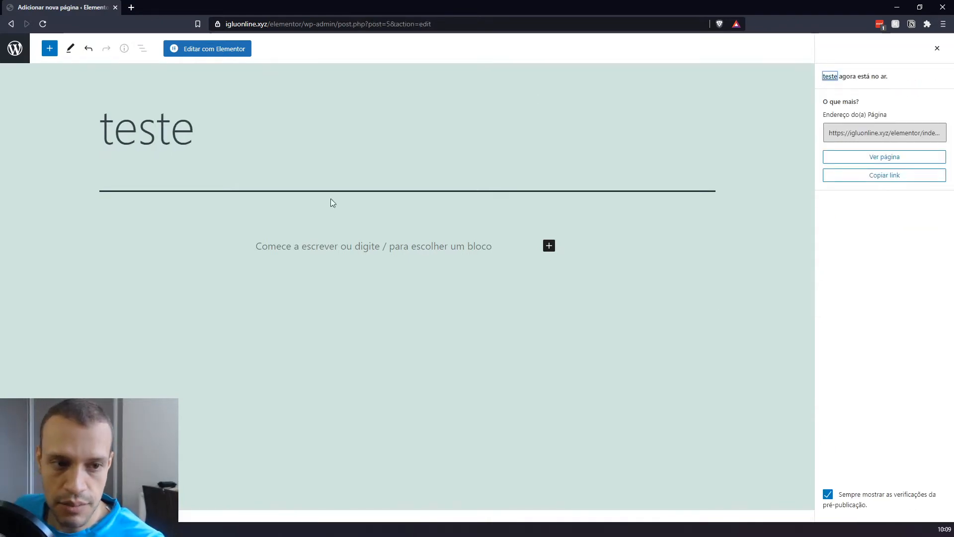
{"action": "left_click", "coordinate": [218, 49]}
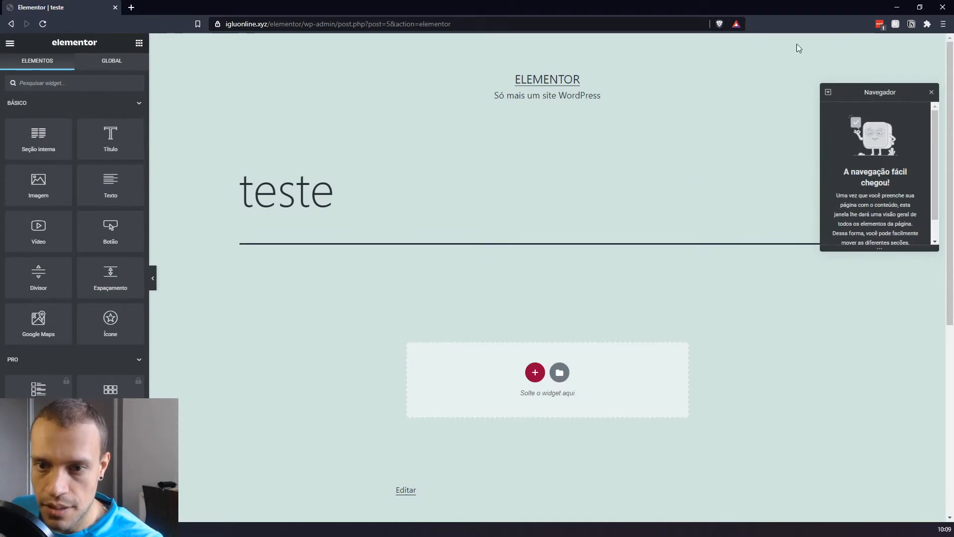
Examine the available Elementor widgets, including the Pro ones, and the layout of the empty page
{"action": "scroll", "coordinate": [84, 139], "scroll_direction": "down", "scroll_amount": 1}
{"action": "scroll", "coordinate": [84, 139], "scroll_direction": "up", "scroll_amount": 1}
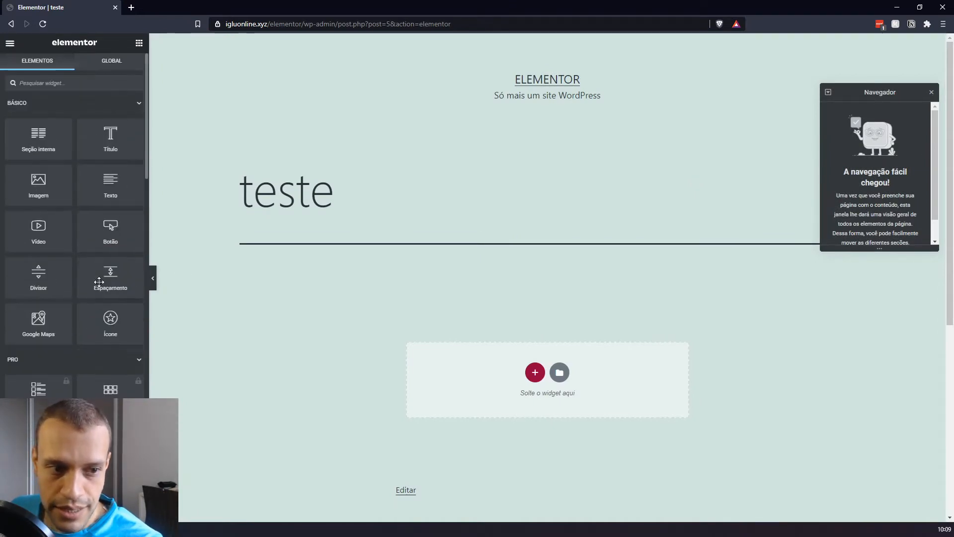
{"action": "scroll", "coordinate": [102, 273], "scroll_direction": "down", "scroll_amount": 20}
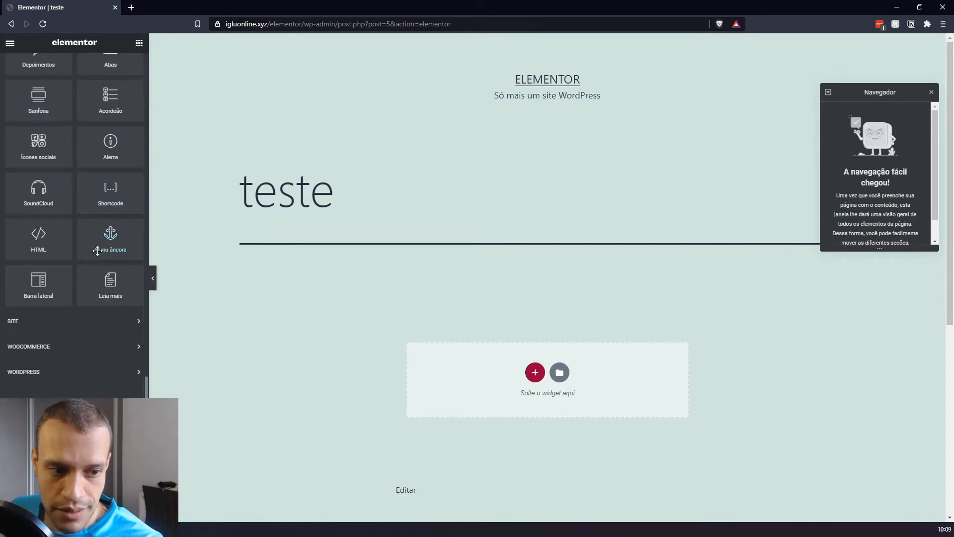
{"action": "scroll", "coordinate": [99, 249], "scroll_direction": "up", "scroll_amount": 10}
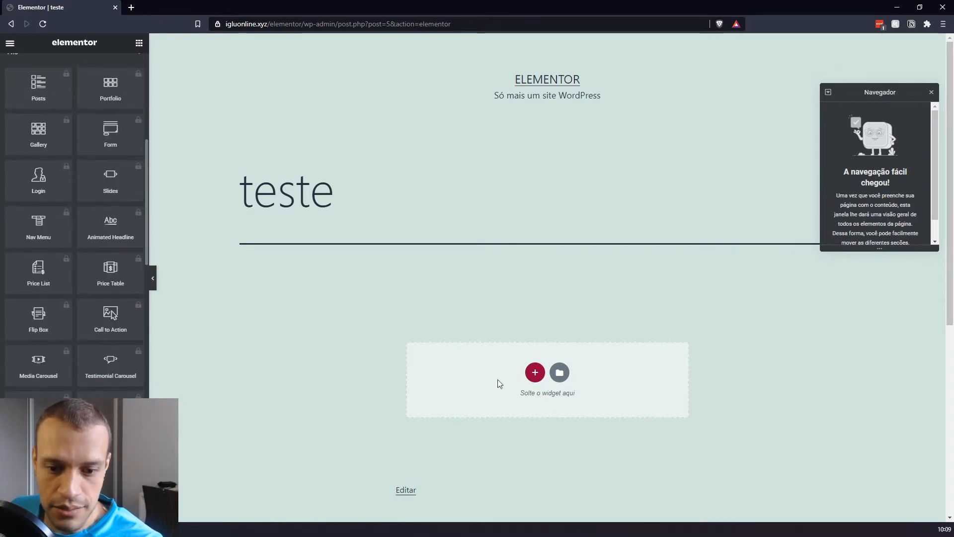
{"action": "scroll", "coordinate": [499, 383], "scroll_direction": "down", "scroll_amount": 6}
{"action": "scroll", "coordinate": [363, 113], "scroll_direction": "up", "scroll_amount": 6}
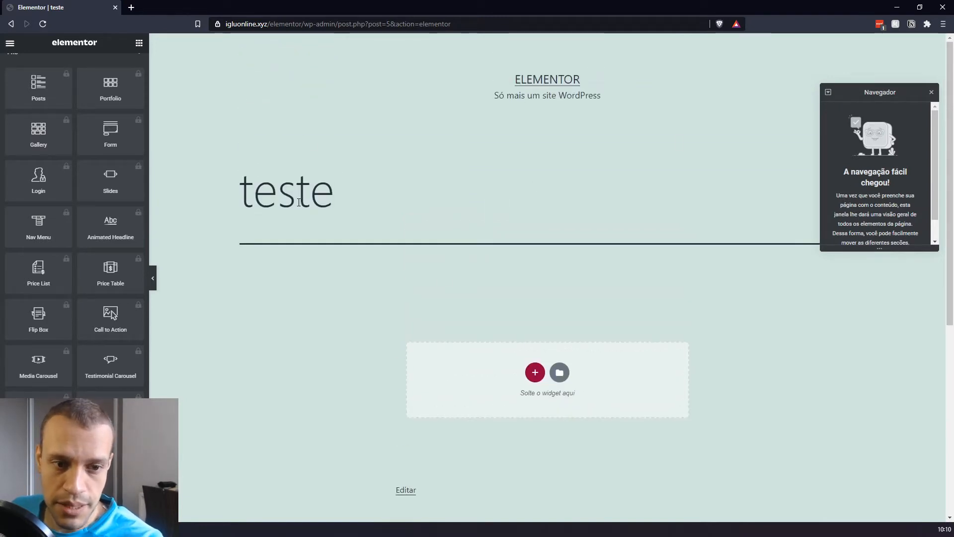
{"action": "scroll", "coordinate": [575, 206], "scroll_direction": "down", "scroll_amount": 6}
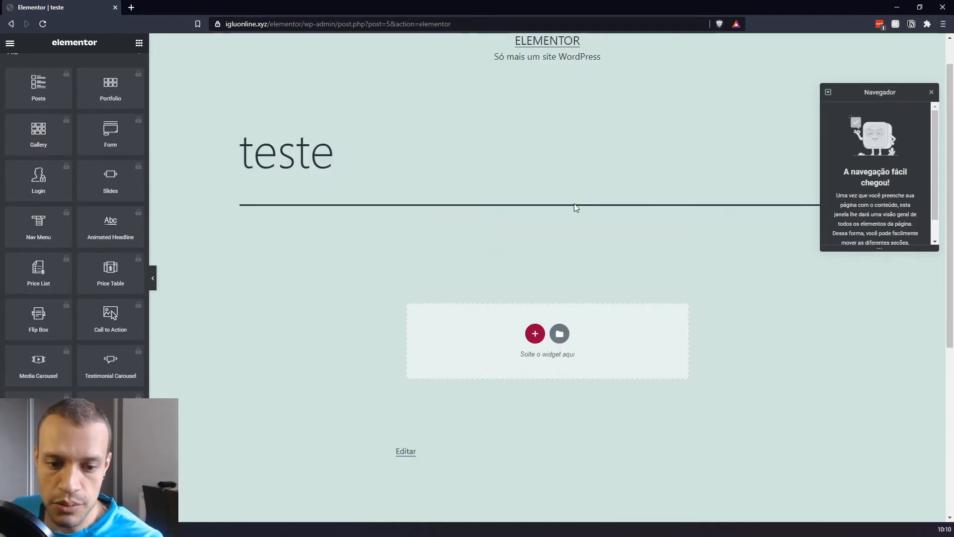
{"action": "scroll", "coordinate": [517, 333], "scroll_direction": "up", "scroll_amount": 4}
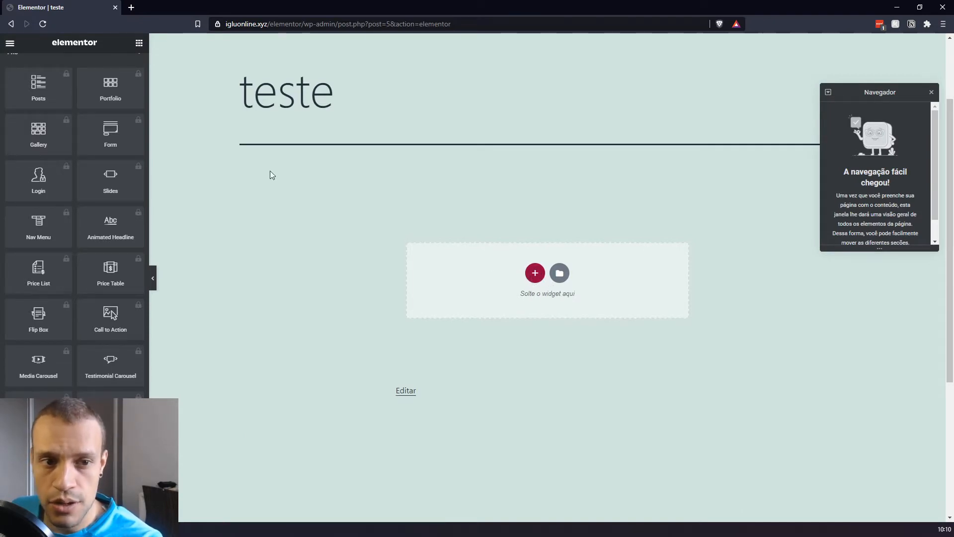
{"action": "scroll", "coordinate": [57, 263], "scroll_direction": "up", "scroll_amount": 6}
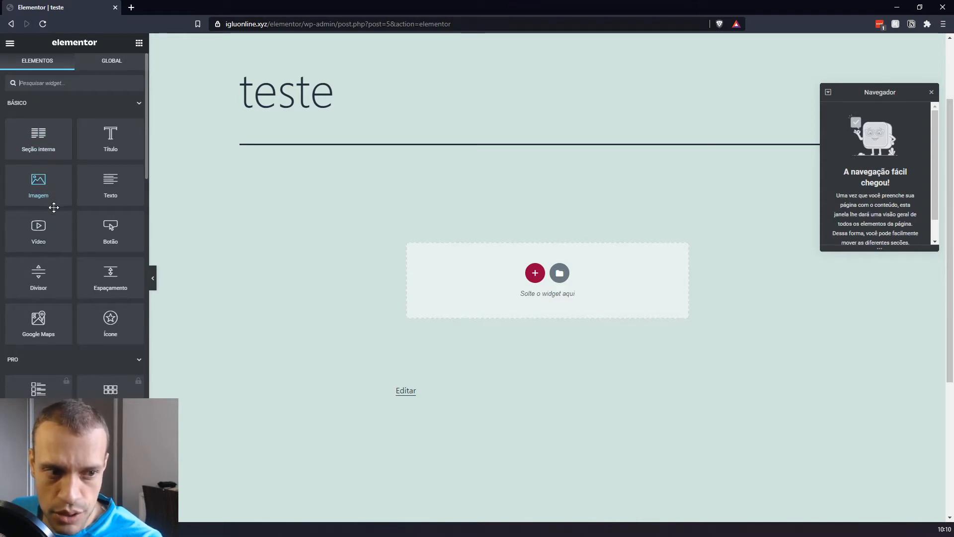
Add an Image widget to the empty page area, upload aquilo-que-e-importante.jpg to the media library and insert it
{"action": "left_click_drag", "start_coordinate": [42, 185], "coordinate": [473, 269]}
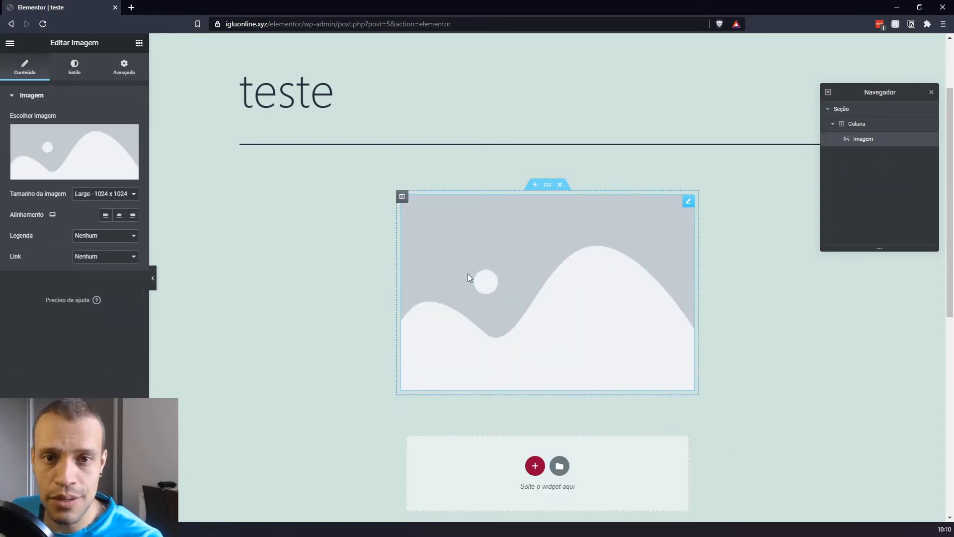
{"action": "left_click", "coordinate": [87, 150]}
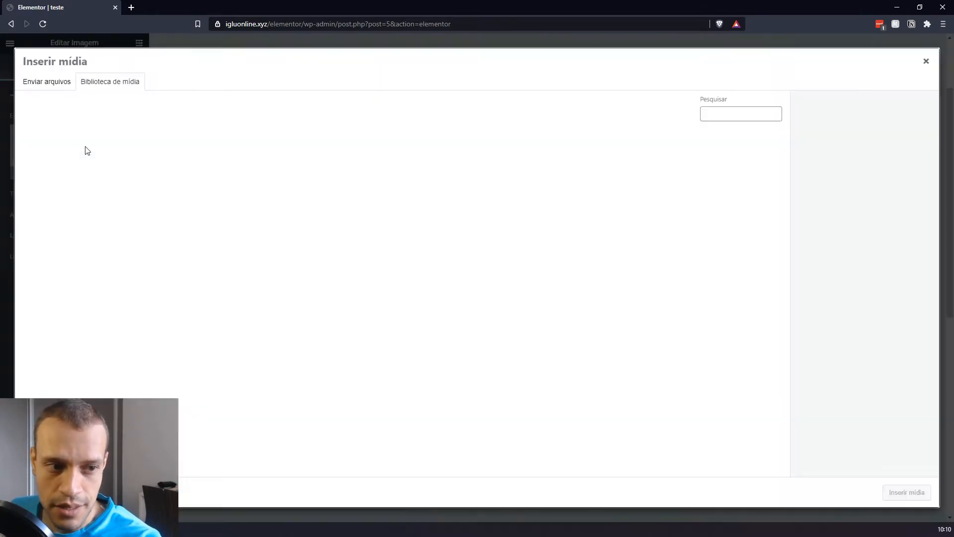
{"action": "left_click", "coordinate": [928, 61]}
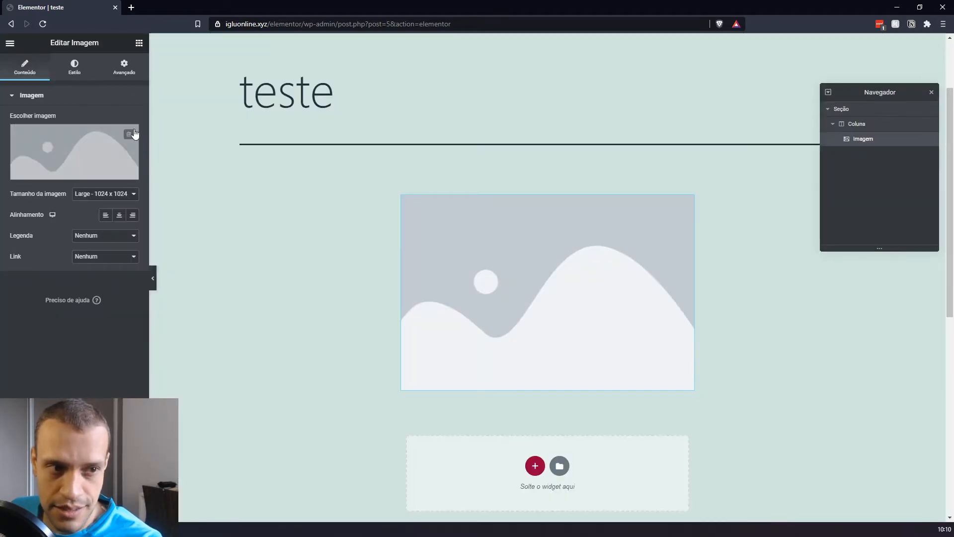
{"action": "left_click", "coordinate": [87, 150]}
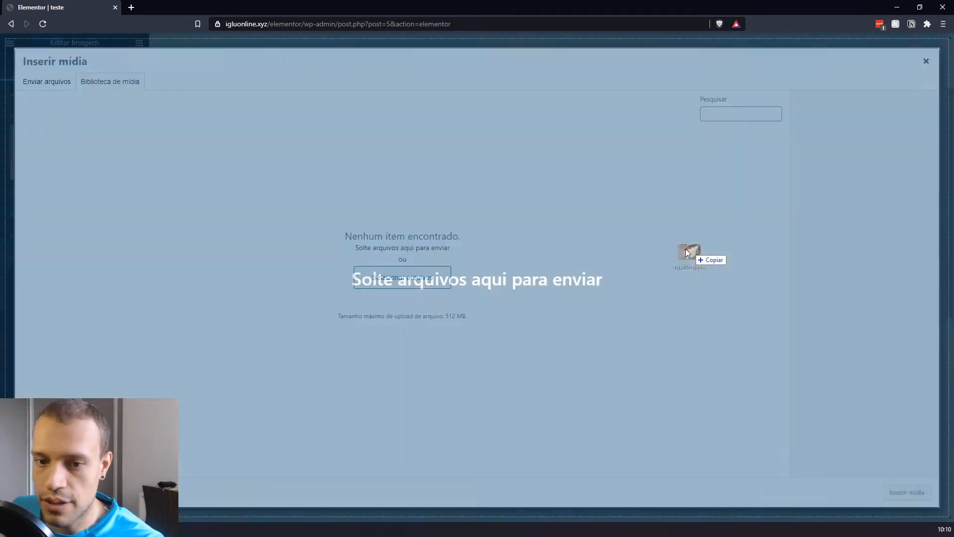
{"action": "left_click_drag", "start_coordinate": [688, 253], "coordinate": [556, 243]}
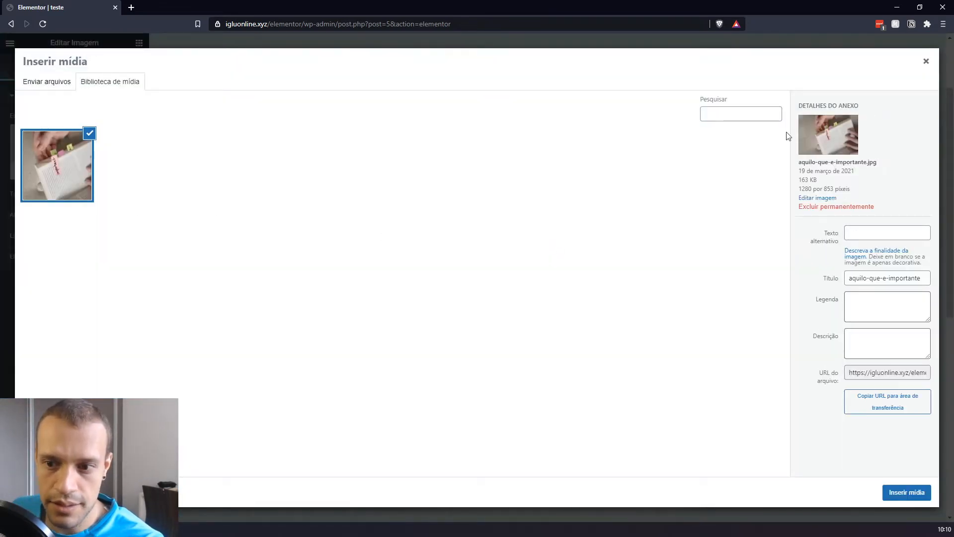
{"action": "left_click", "coordinate": [898, 493]}
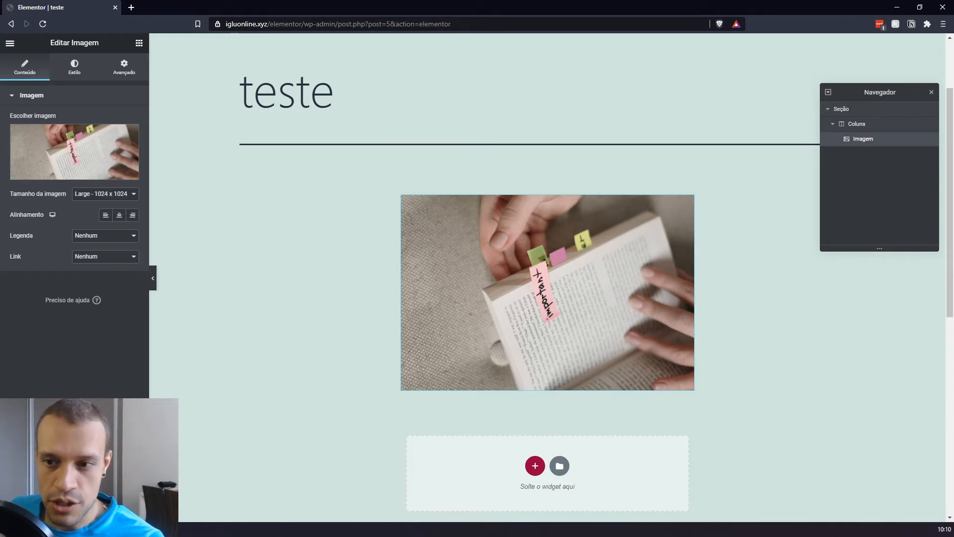
Examine the theme's header, page title and footer around the inserted image
{"action": "scroll", "coordinate": [424, 136], "scroll_direction": "down", "scroll_amount": 8}
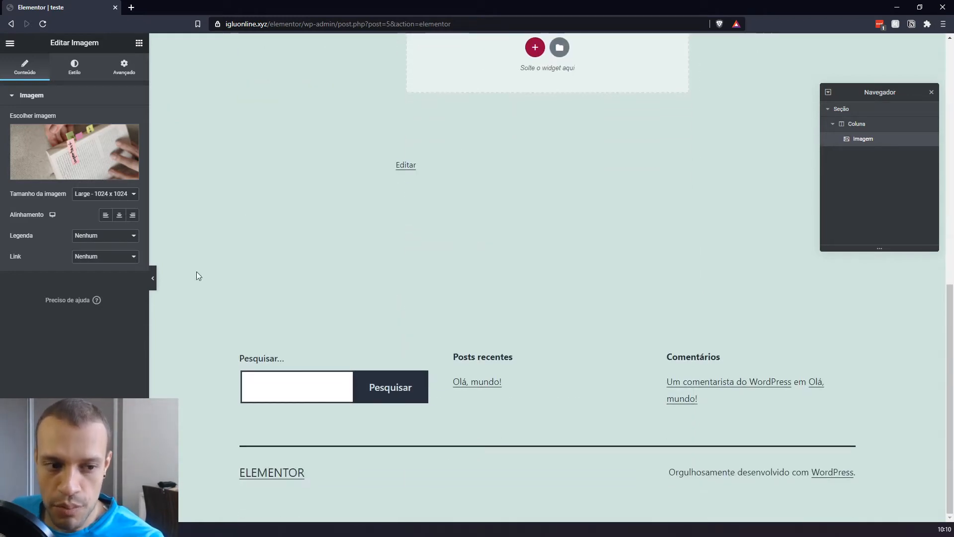
{"action": "scroll", "coordinate": [532, 267], "scroll_direction": "up", "scroll_amount": 10}
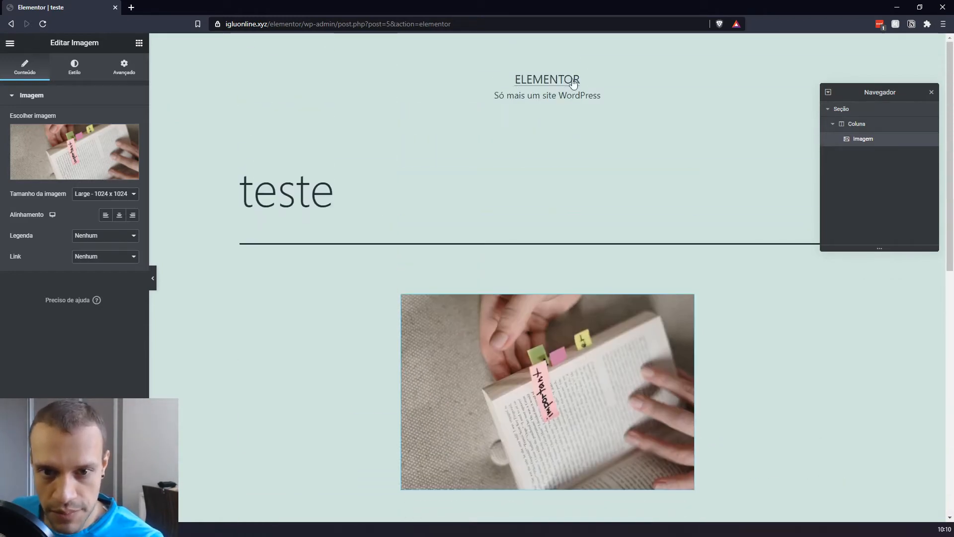
{"action": "scroll", "coordinate": [394, 222], "scroll_direction": "down", "scroll_amount": 5}
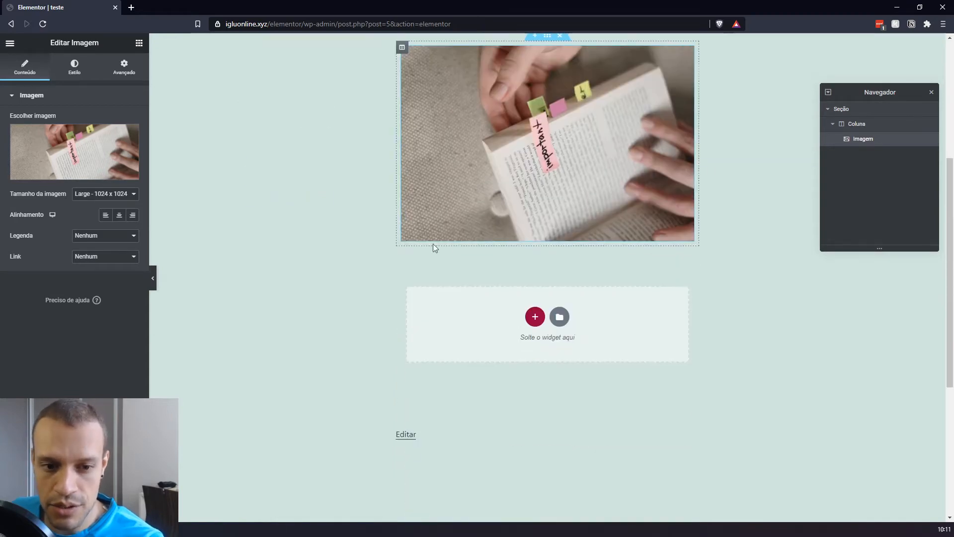
{"action": "scroll", "coordinate": [460, 156], "scroll_direction": "up", "scroll_amount": 4}
{"action": "scroll", "coordinate": [370, 169], "scroll_direction": "down", "scroll_amount": 3}
{"action": "scroll", "coordinate": [524, 157], "scroll_direction": "down", "scroll_amount": 2}
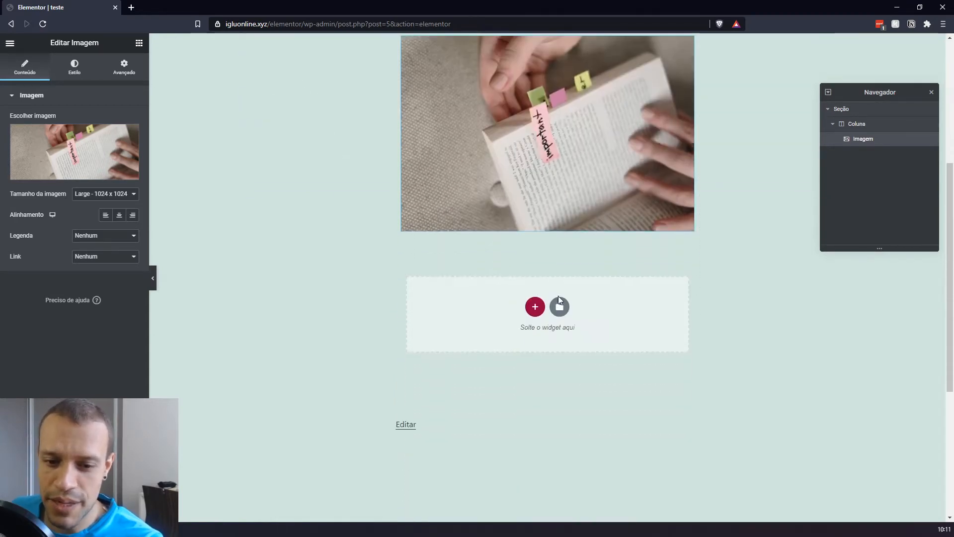
{"action": "scroll", "coordinate": [613, 192], "scroll_direction": "up", "scroll_amount": 6}
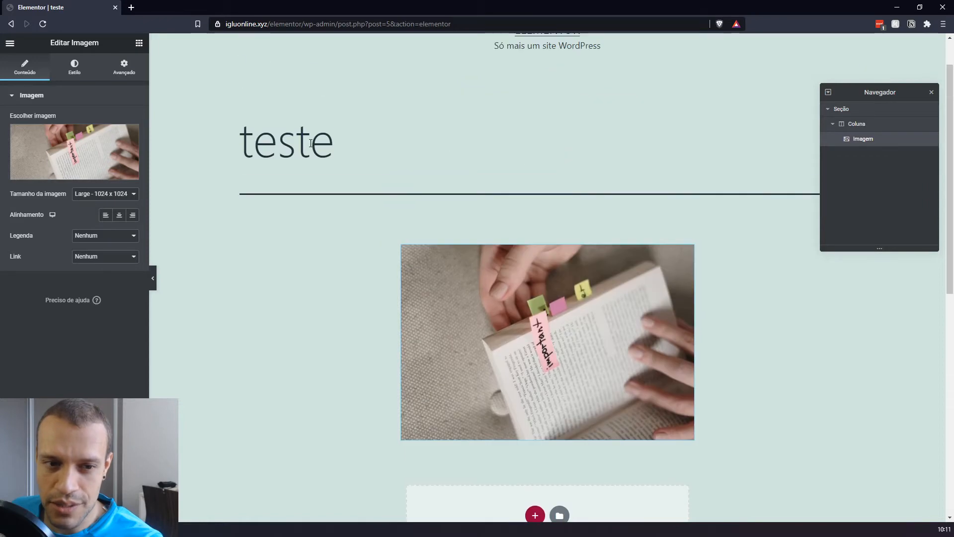
Exit the Elementor editor to the dashboard without saving the changes and return to the list of pages
{"action": "left_click_drag", "start_coordinate": [254, 191], "coordinate": [568, 79]}
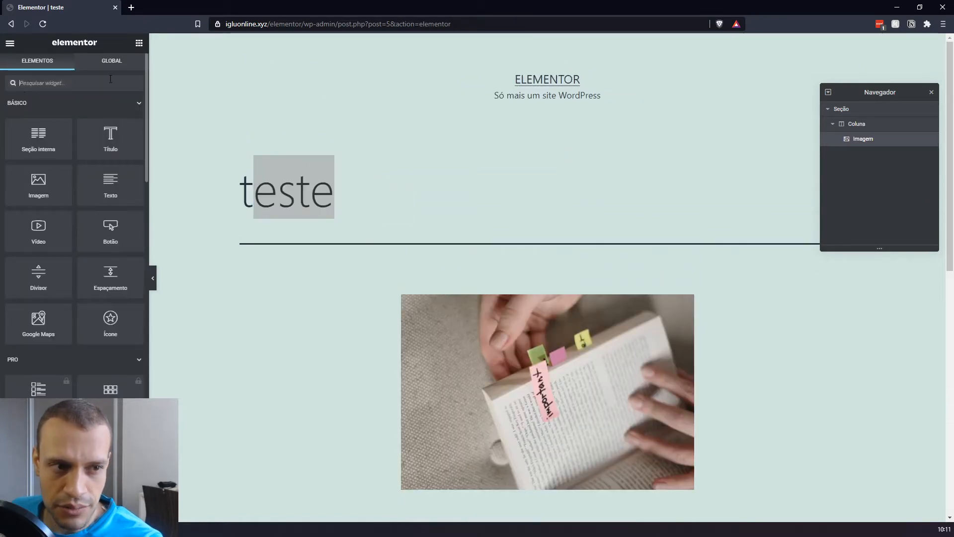
{"action": "left_click", "coordinate": [12, 43]}
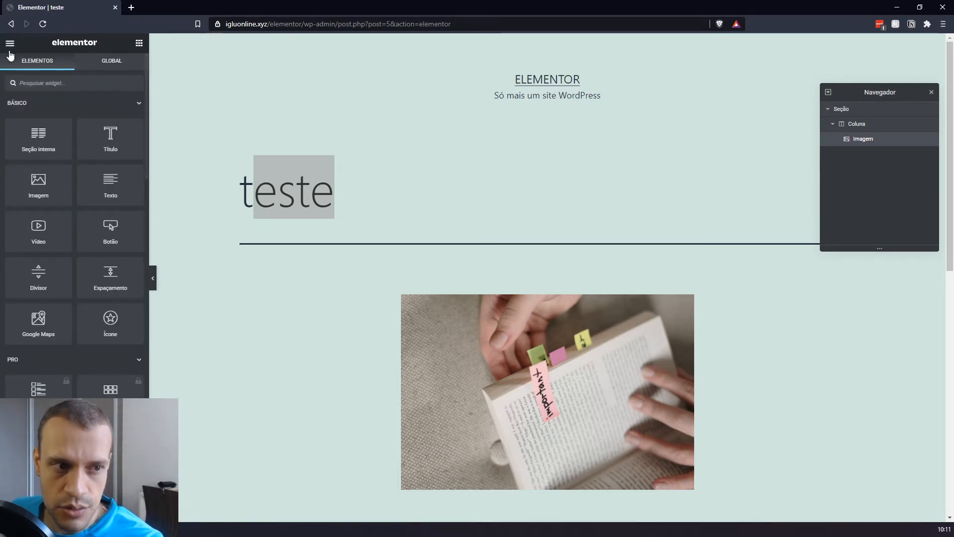
{"action": "left_click", "coordinate": [11, 44]}
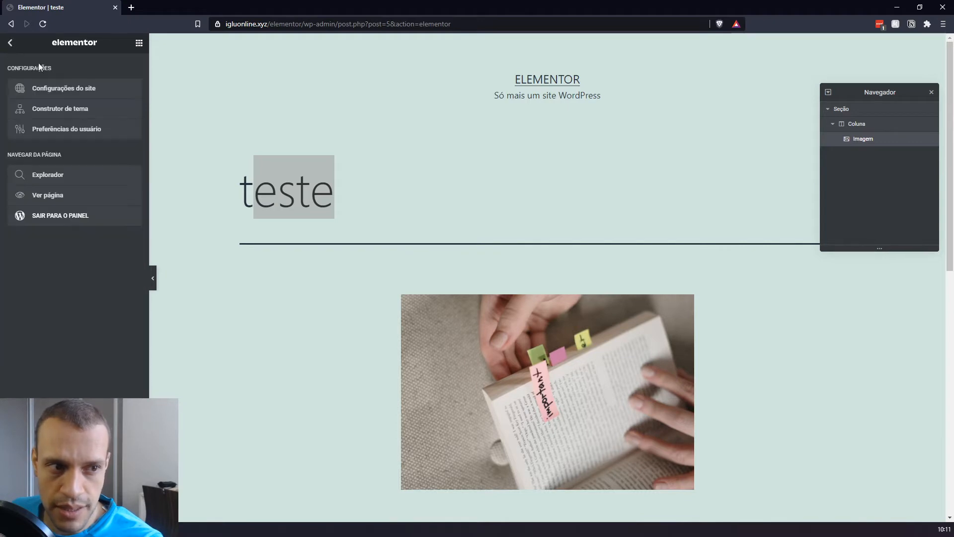
{"action": "left_click", "coordinate": [55, 224]}
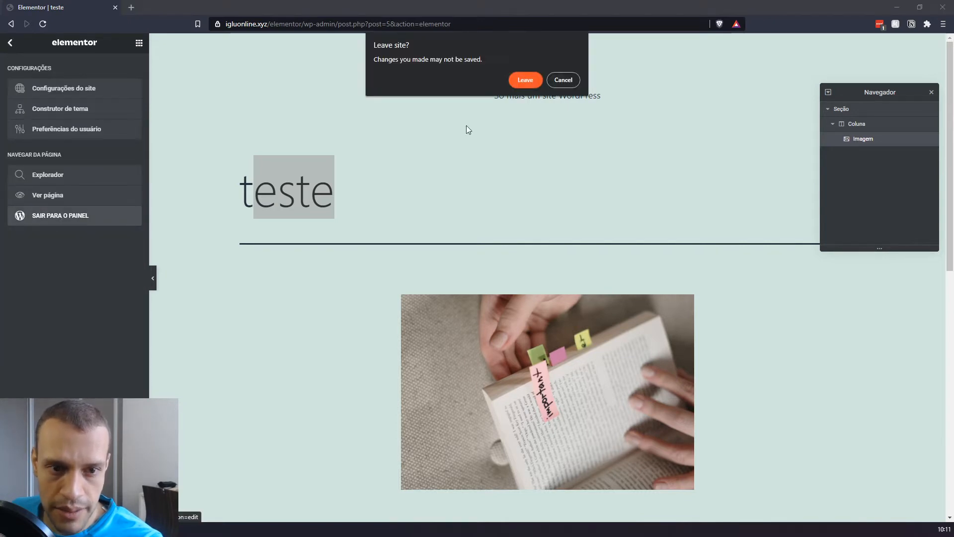
{"action": "left_click", "coordinate": [525, 80]}
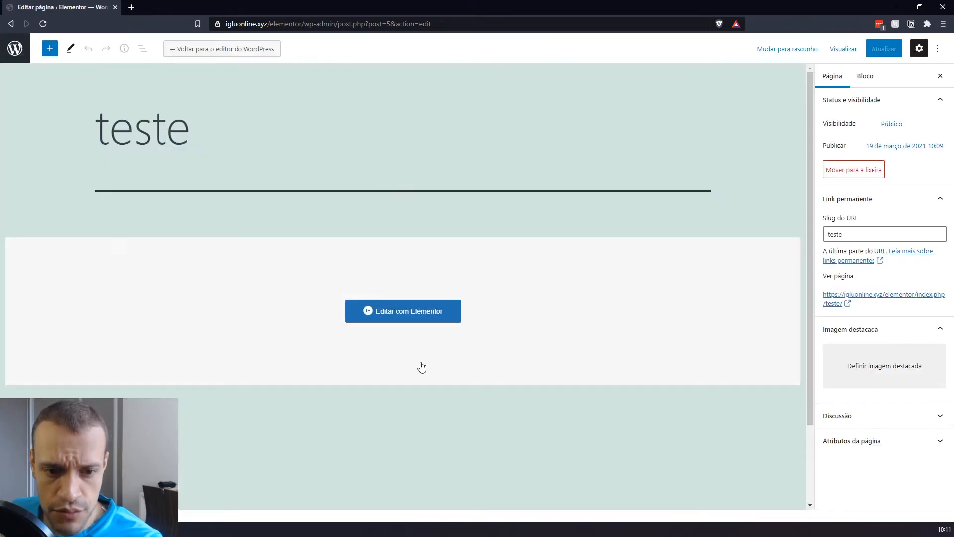
{"action": "left_click", "coordinate": [15, 45]}
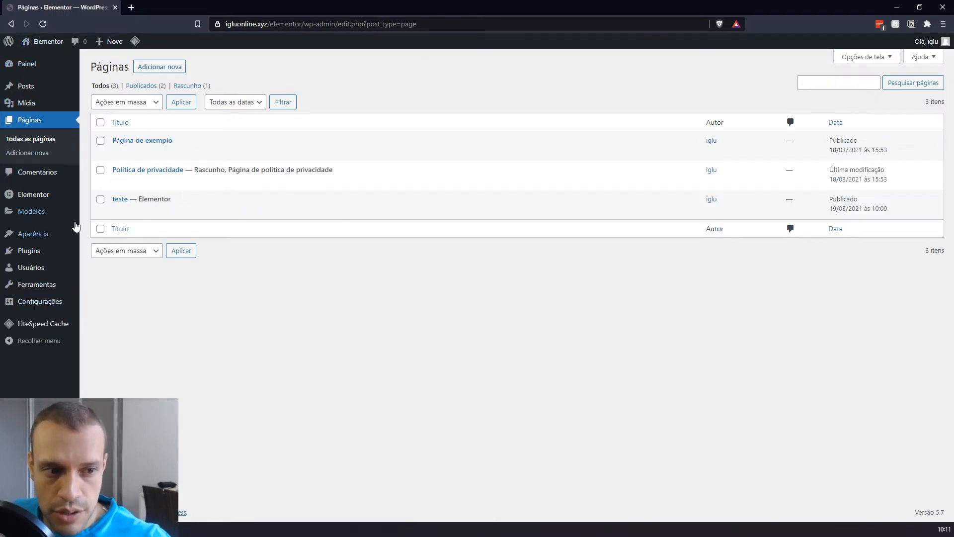
Open the theme management area, start adding a new theme and search for "hello"
{"action": "mouse_move", "coordinate": [77, 201]}
{"action": "mouse_move", "coordinate": [31, 242]}
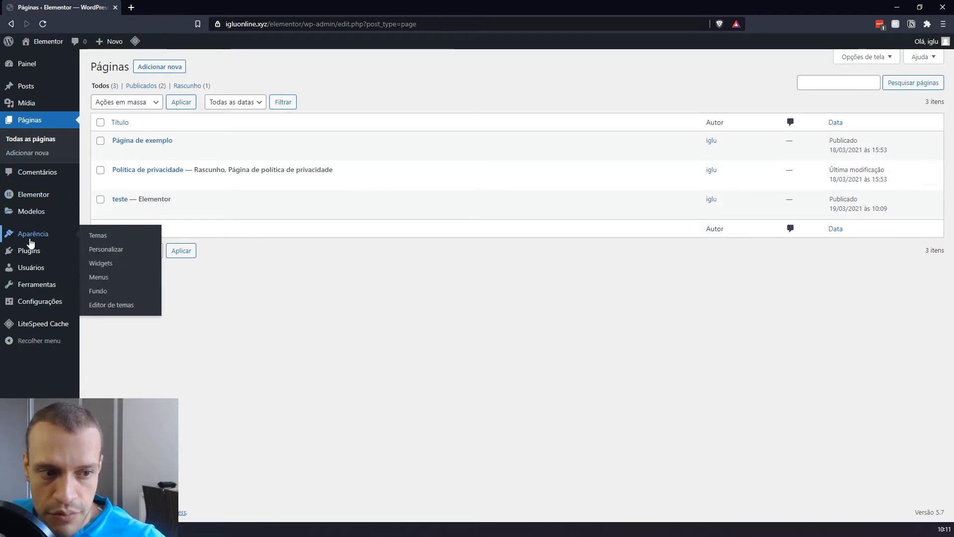
{"action": "left_click", "coordinate": [99, 236]}
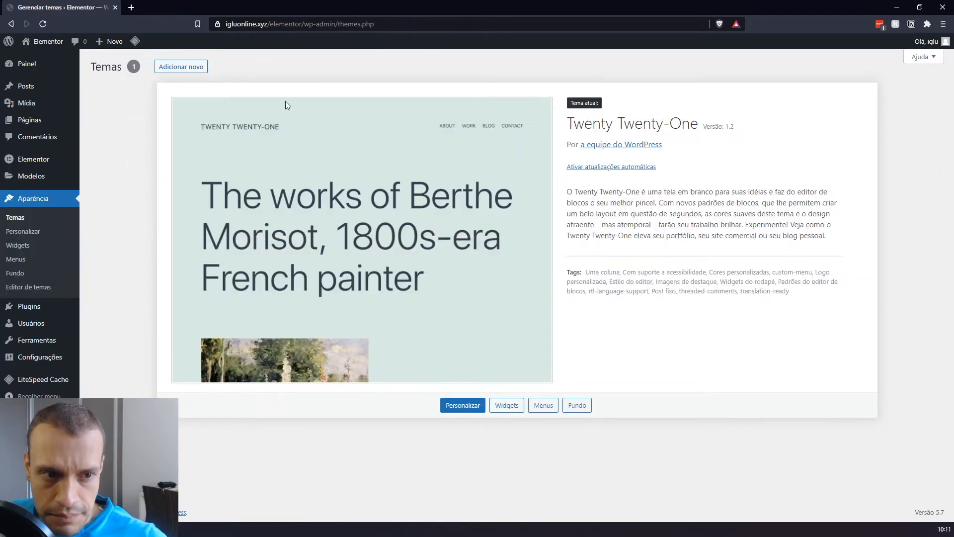
{"action": "left_click", "coordinate": [197, 67]}
{"action": "left_click", "coordinate": [889, 95]}
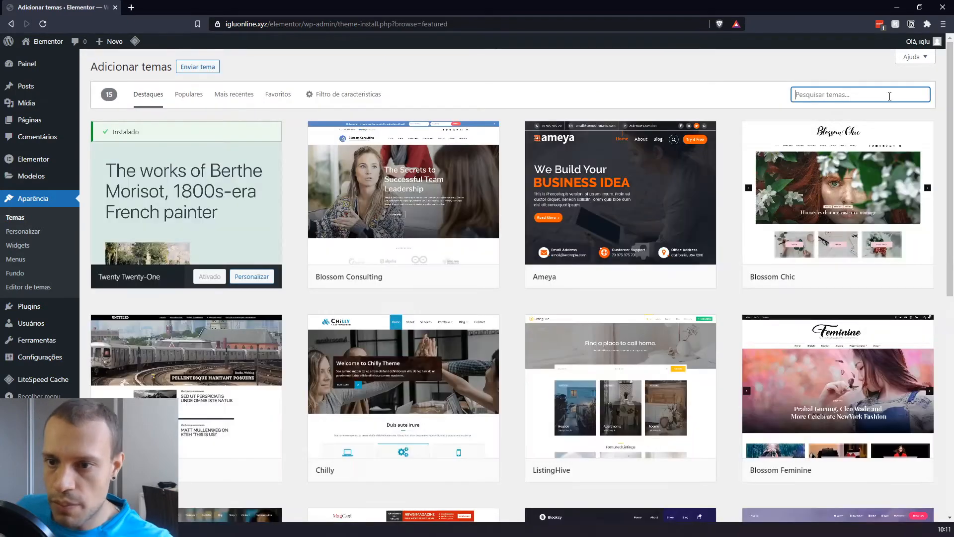
{"action": "type", "text": "h"}
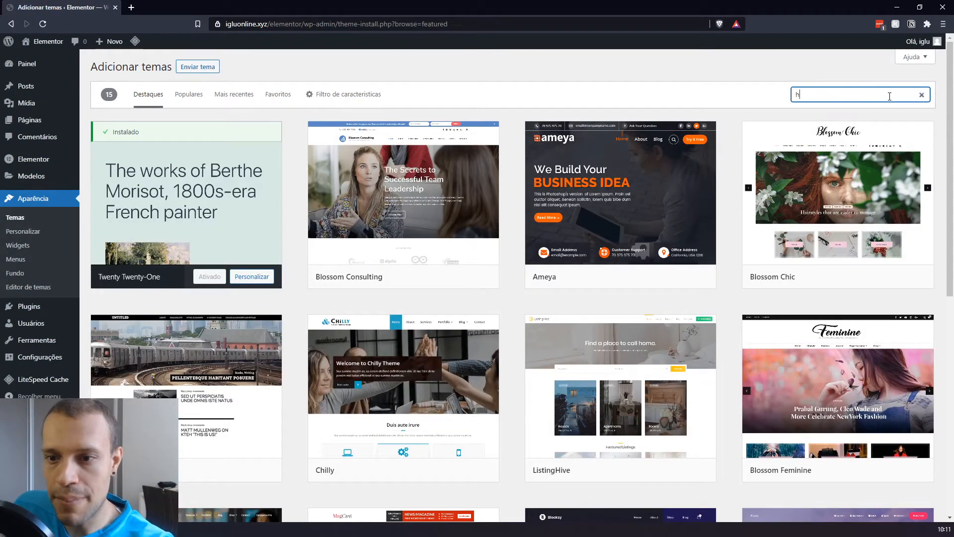
{"action": "type", "text": "eelo"}
{"action": "key", "text": "BackSpace"}
{"action": "key", "text": "BackSpace"}
{"action": "key", "text": "BackSpace"}
{"action": "type", "text": "llo"}
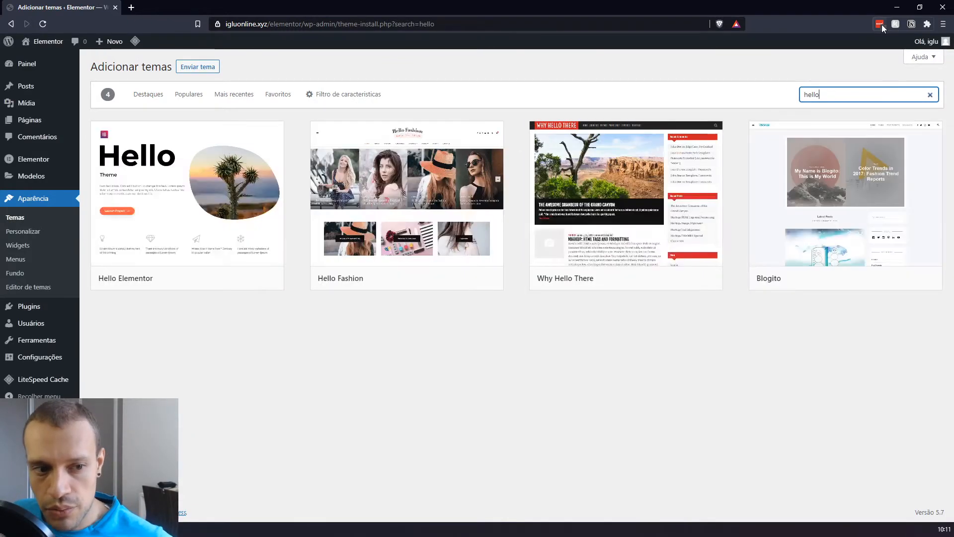
Install the Hello Elementor theme and activate it on the site
{"action": "mouse_move", "coordinate": [244, 233]}
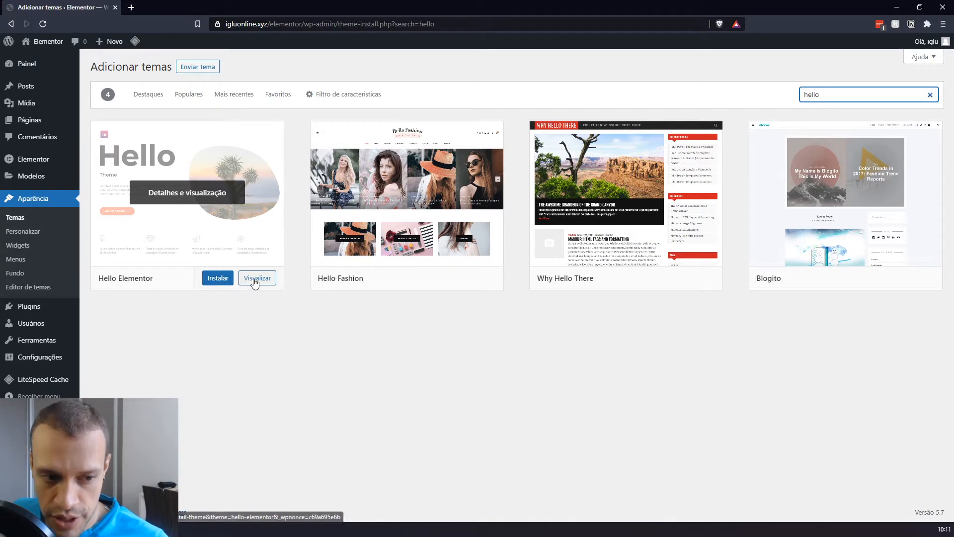
{"action": "left_click", "coordinate": [216, 280]}
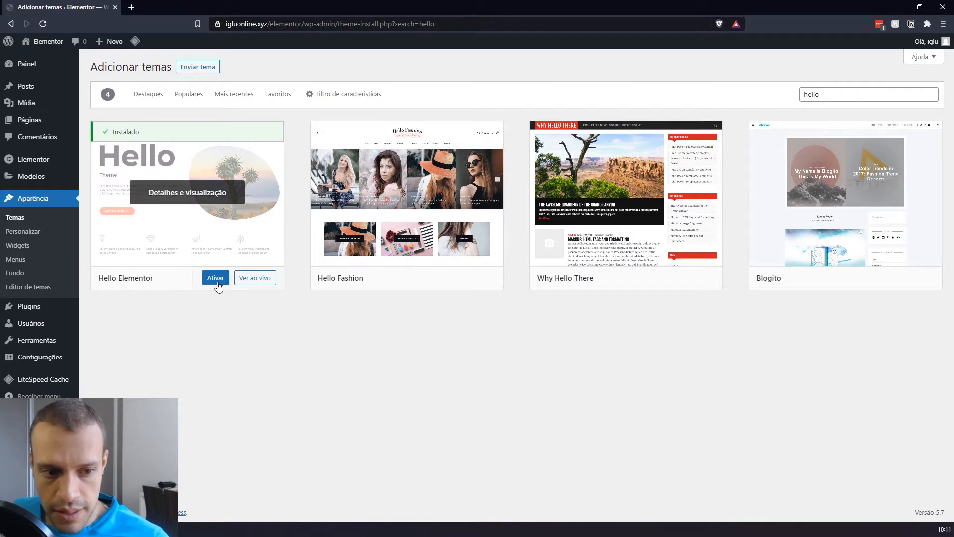
{"action": "left_click", "coordinate": [214, 282]}
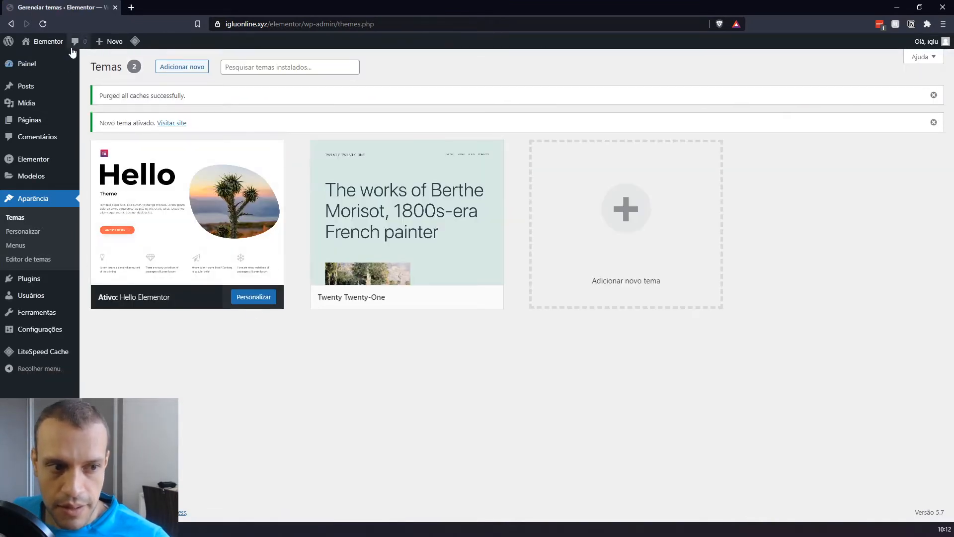
Open the "teste" page from the pages list and edit it with Elementor
{"action": "left_click", "coordinate": [50, 122]}
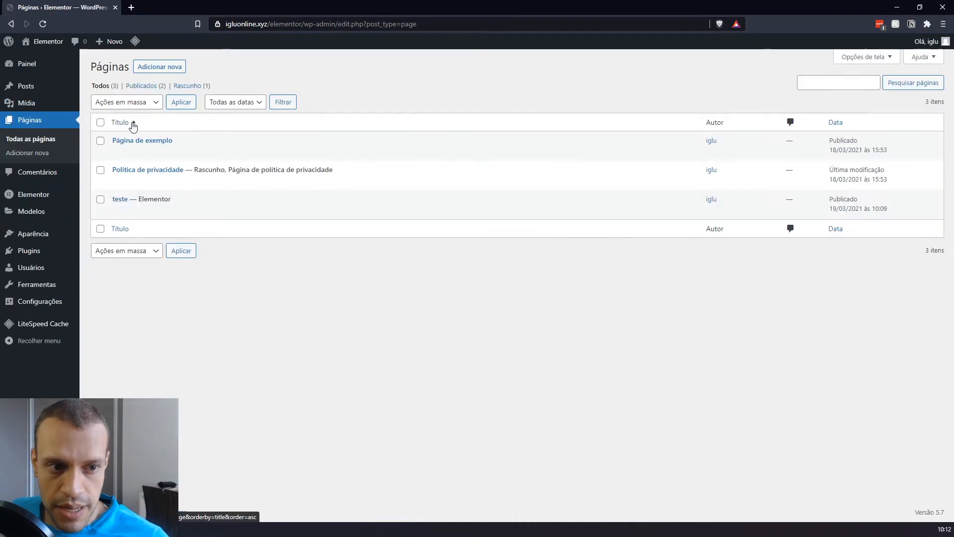
{"action": "left_click", "coordinate": [121, 199]}
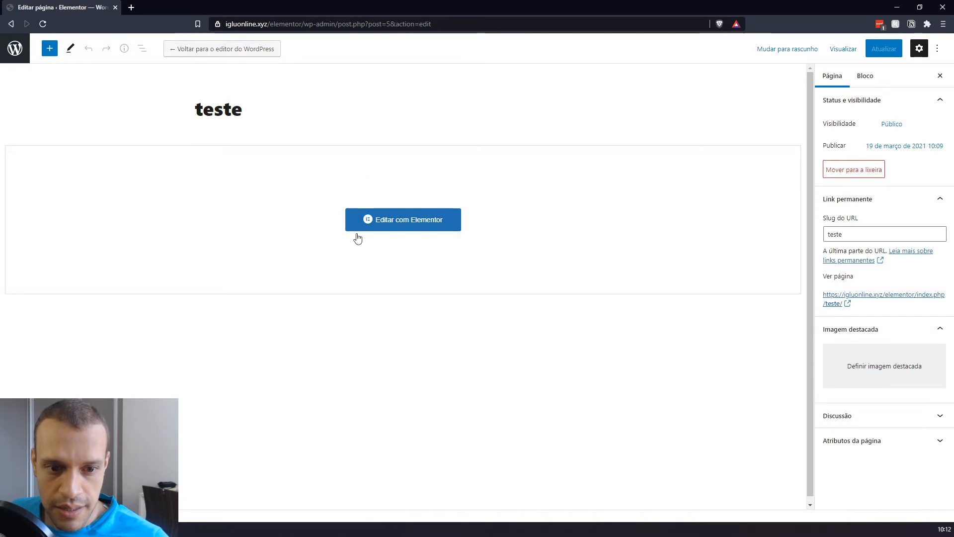
{"action": "left_click", "coordinate": [394, 217]}
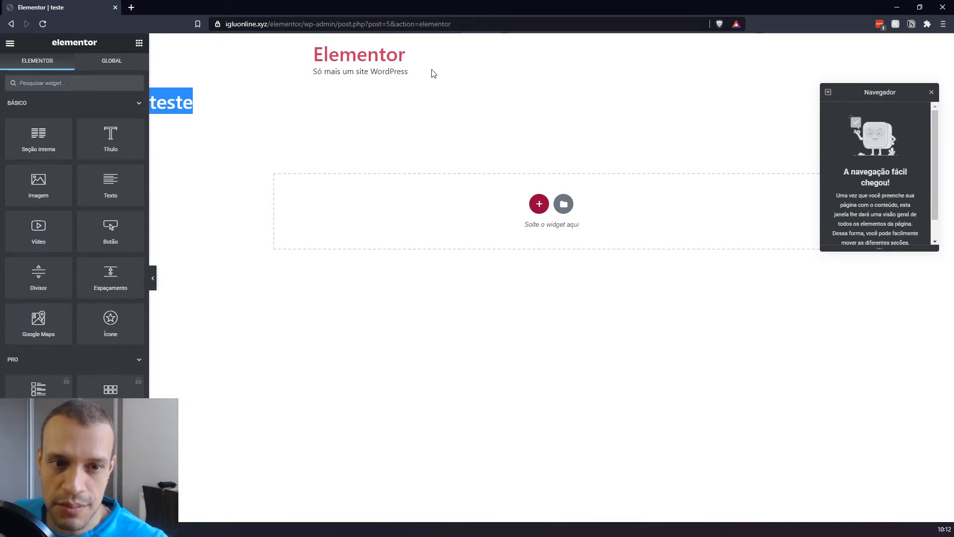
Examine the Hello Elementor theme's header, page title and empty widget area, moving the Navigator (Navegador) aside and back
{"action": "left_click_drag", "start_coordinate": [431, 67], "coordinate": [309, 46]}
{"action": "left_click_drag", "start_coordinate": [580, 140], "coordinate": [401, 151]}
{"action": "left_click", "coordinate": [627, 207]}
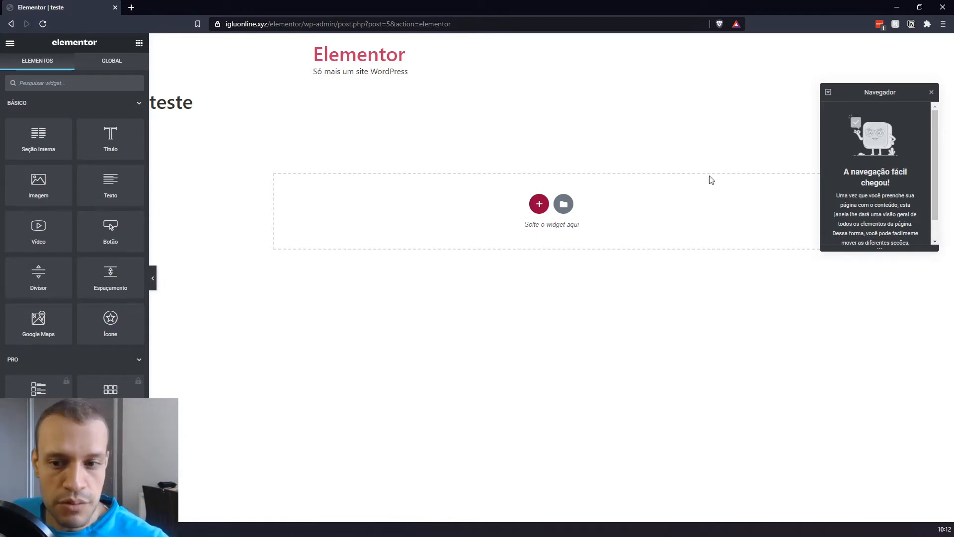
{"action": "left_click_drag", "start_coordinate": [891, 90], "coordinate": [881, 320]}
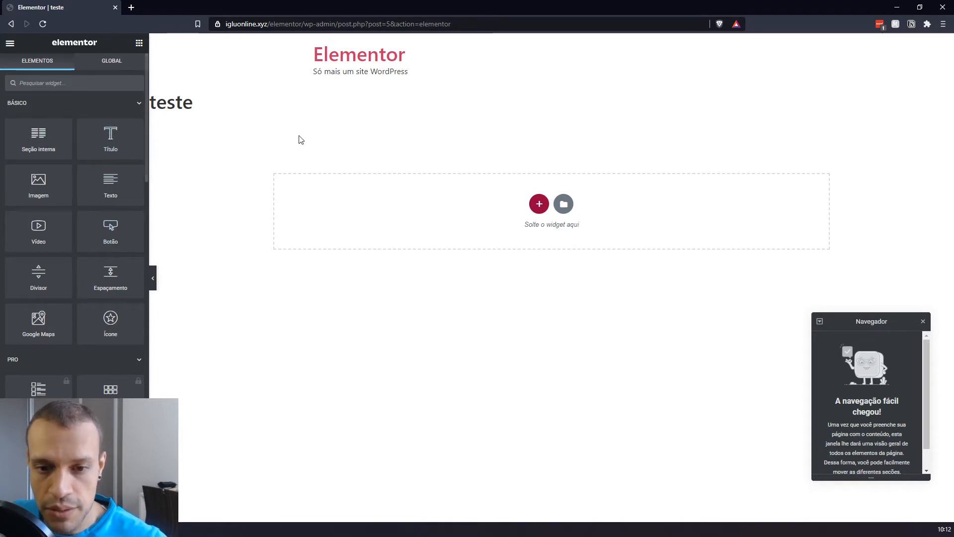
{"action": "left_click_drag", "start_coordinate": [847, 322], "coordinate": [857, 85]}
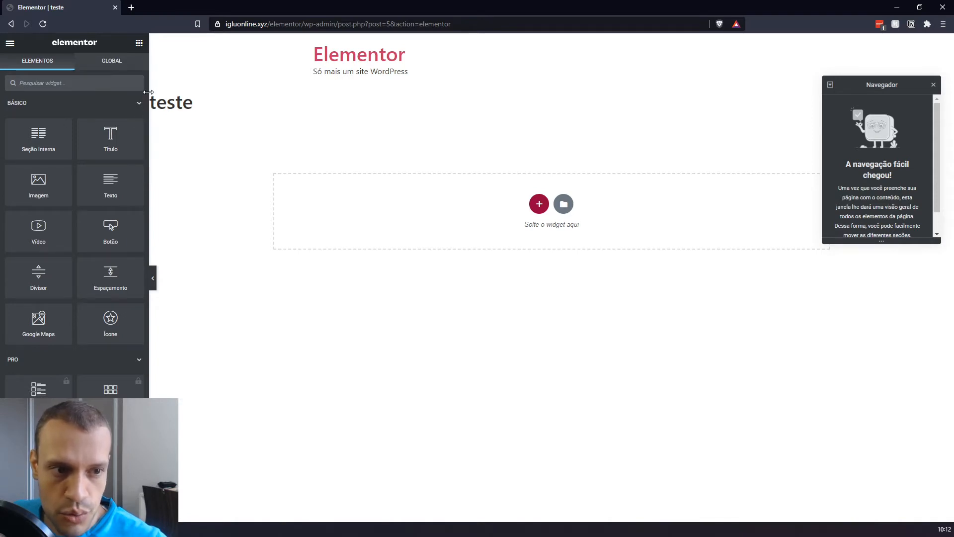
Widen the widget panel slightly and look through the free and Pro widgets it offers
{"action": "mouse_move", "coordinate": [148, 92]}
{"action": "left_mouse_down"}
{"action": "mouse_move", "coordinate": [184, 90]}
{"action": "mouse_move", "coordinate": [160, 89]}
{"action": "left_mouse_up"}
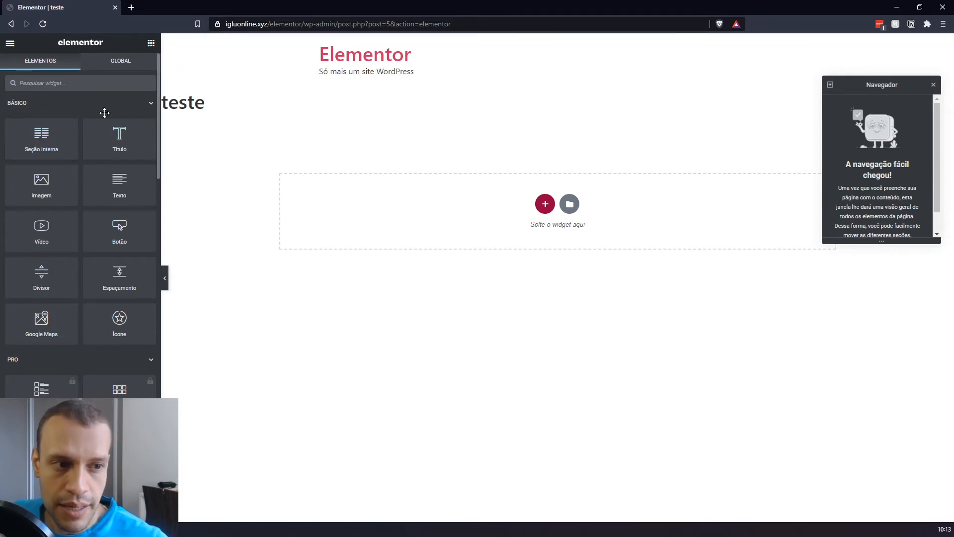
{"action": "scroll", "coordinate": [59, 129], "scroll_direction": "down", "scroll_amount": 5}
{"action": "scroll", "coordinate": [59, 131], "scroll_direction": "down", "scroll_amount": 20}
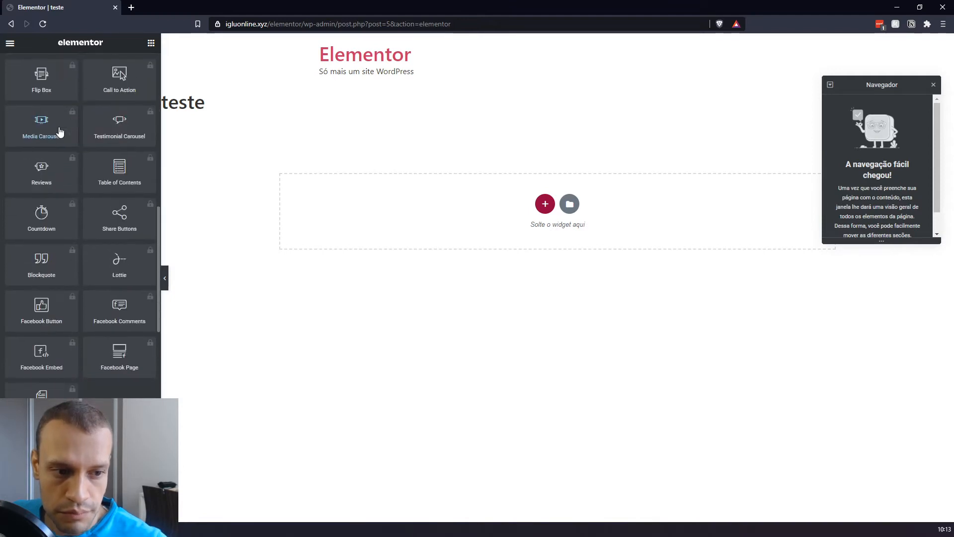
{"action": "scroll", "coordinate": [59, 131], "scroll_direction": "up", "scroll_amount": 20}
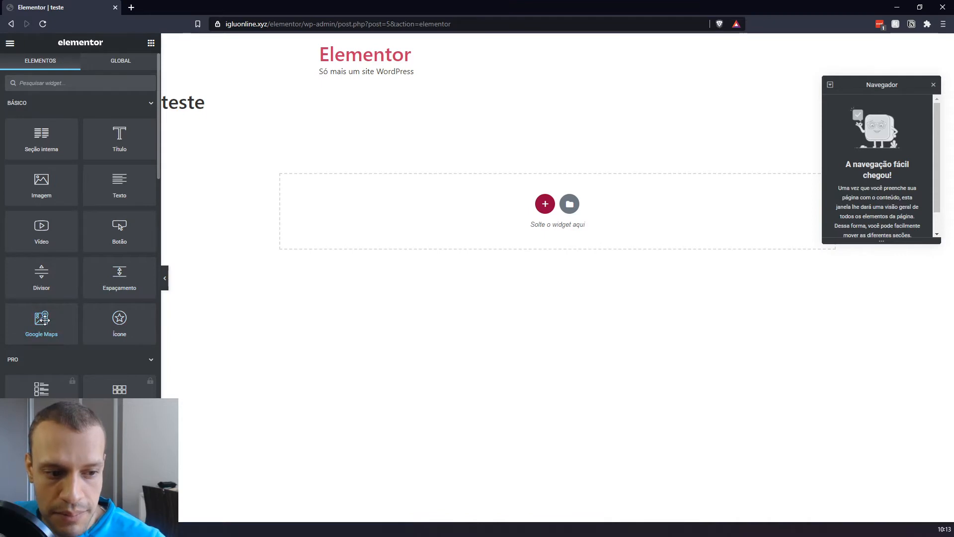
{"action": "scroll", "coordinate": [70, 227], "scroll_direction": "down", "scroll_amount": 3}
{"action": "scroll", "coordinate": [90, 212], "scroll_direction": "up", "scroll_amount": 3}
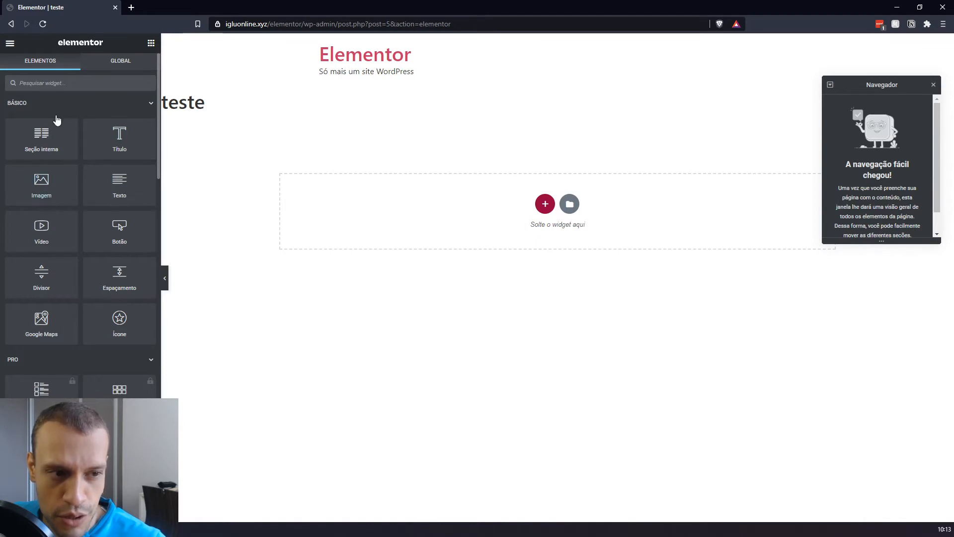
Try collapsing and expanding the Básico widget category, leaving it collapsed
{"action": "left_click", "coordinate": [42, 102]}
{"action": "left_click", "coordinate": [39, 106]}
{"action": "left_click", "coordinate": [38, 107]}
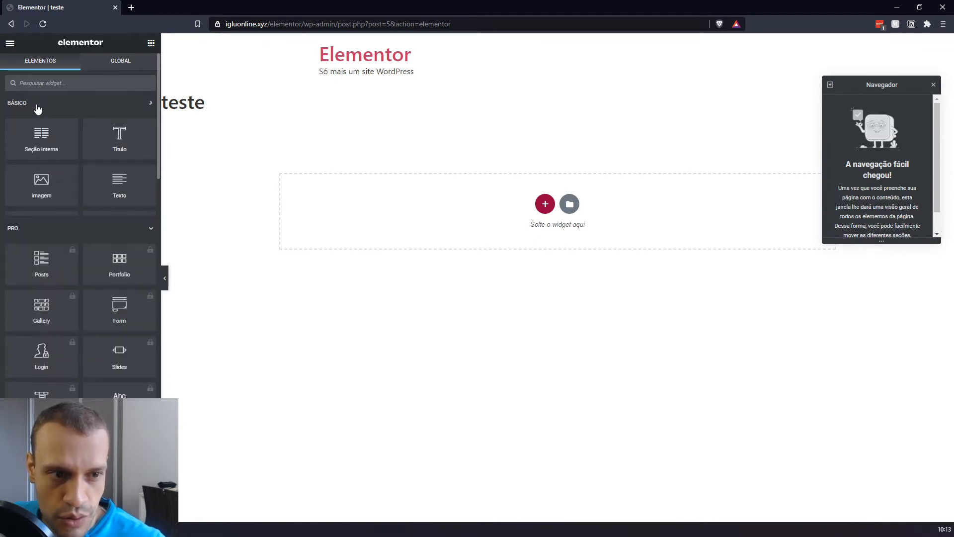
{"action": "left_click", "coordinate": [37, 107]}
{"action": "left_click", "coordinate": [36, 107]}
{"action": "left_click", "coordinate": [25, 106]}
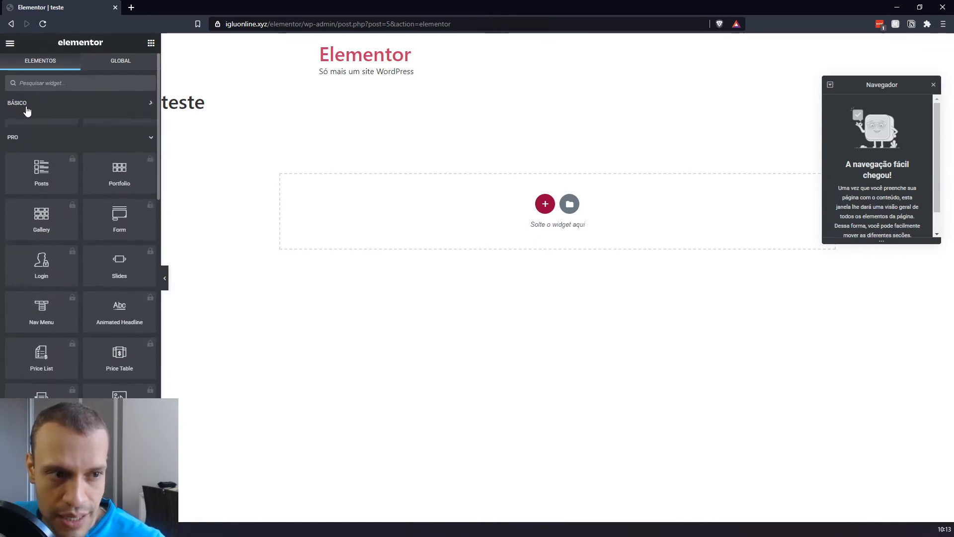
{"action": "left_click", "coordinate": [23, 106]}
Look through the Pro widgets and collapse the Pro and Geral widget categories
{"action": "left_click", "coordinate": [18, 129]}
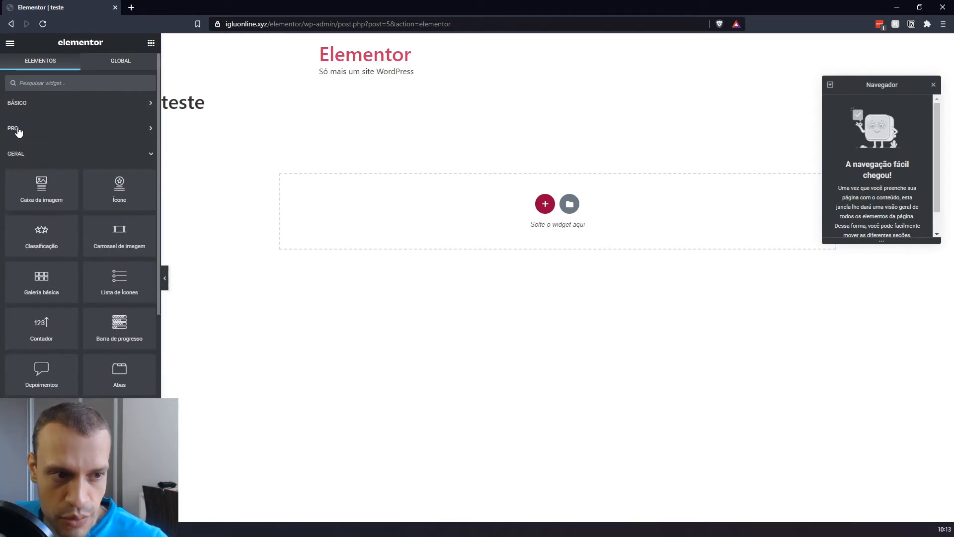
{"action": "left_click", "coordinate": [18, 129]}
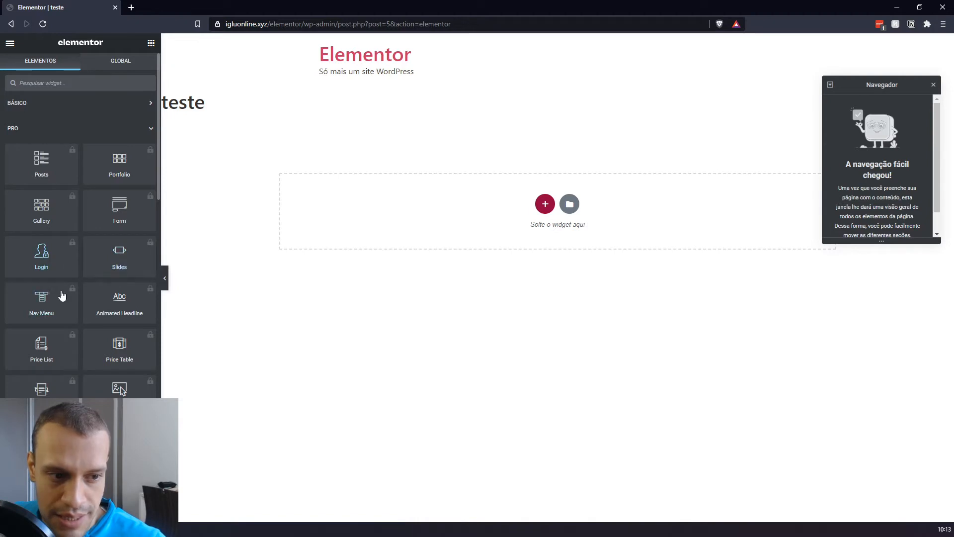
{"action": "scroll", "coordinate": [62, 296], "scroll_direction": "down", "scroll_amount": 5}
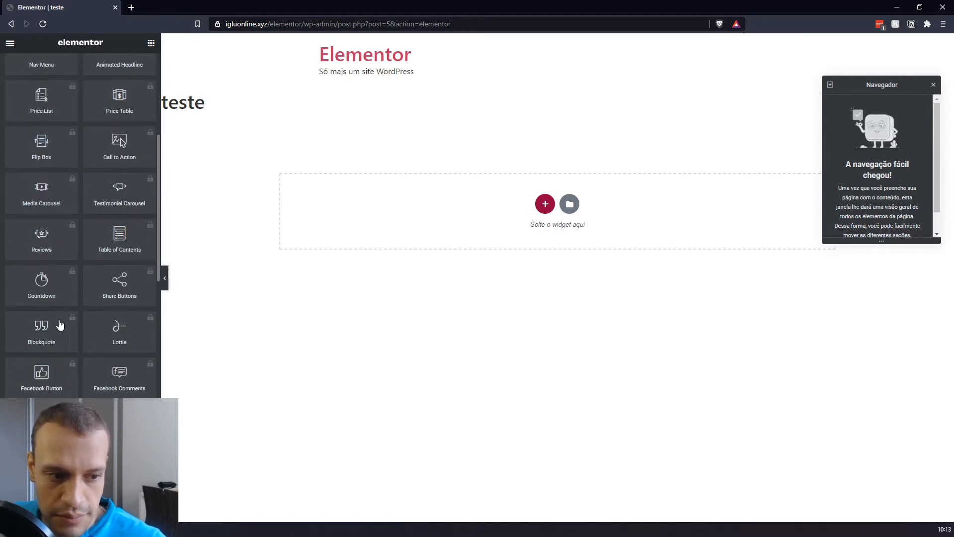
{"action": "scroll", "coordinate": [62, 324], "scroll_direction": "down", "scroll_amount": 4}
{"action": "scroll", "coordinate": [80, 298], "scroll_direction": "up", "scroll_amount": 10}
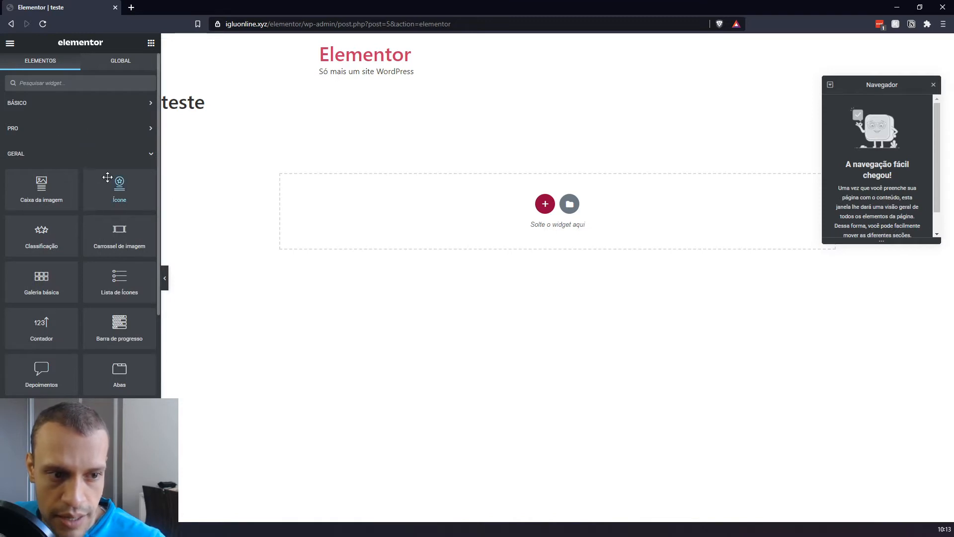
{"action": "left_click", "coordinate": [22, 155]}
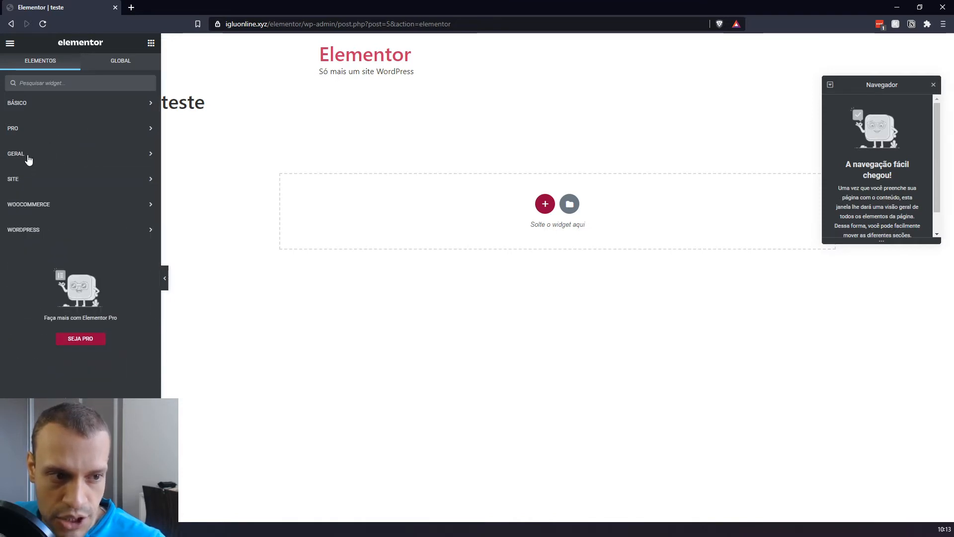
Check the Site, WooCommerce and WordPress widget categories and expand the Básico category again
{"action": "left_click", "coordinate": [26, 184]}
{"action": "left_click", "coordinate": [28, 183]}
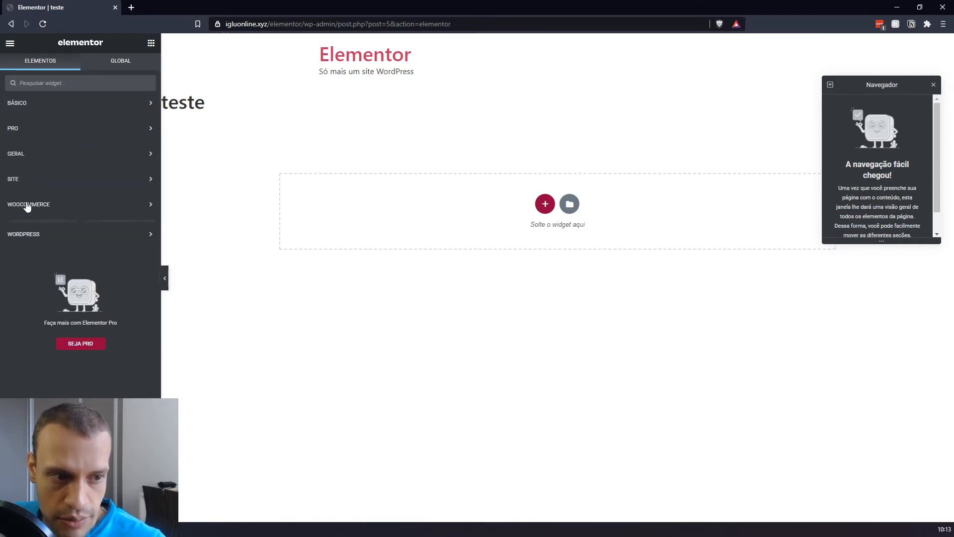
{"action": "left_click", "coordinate": [41, 207]}
{"action": "left_click", "coordinate": [41, 207]}
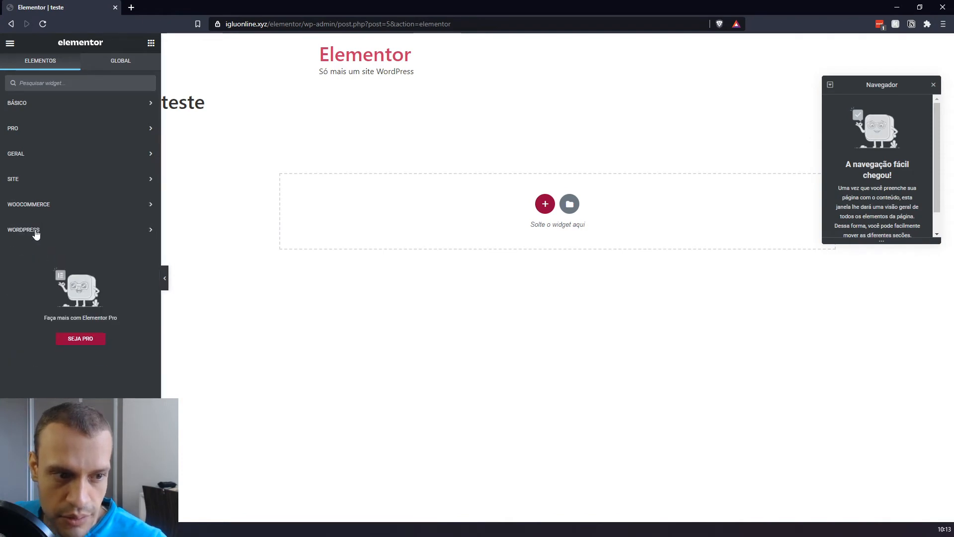
{"action": "left_click", "coordinate": [57, 233]}
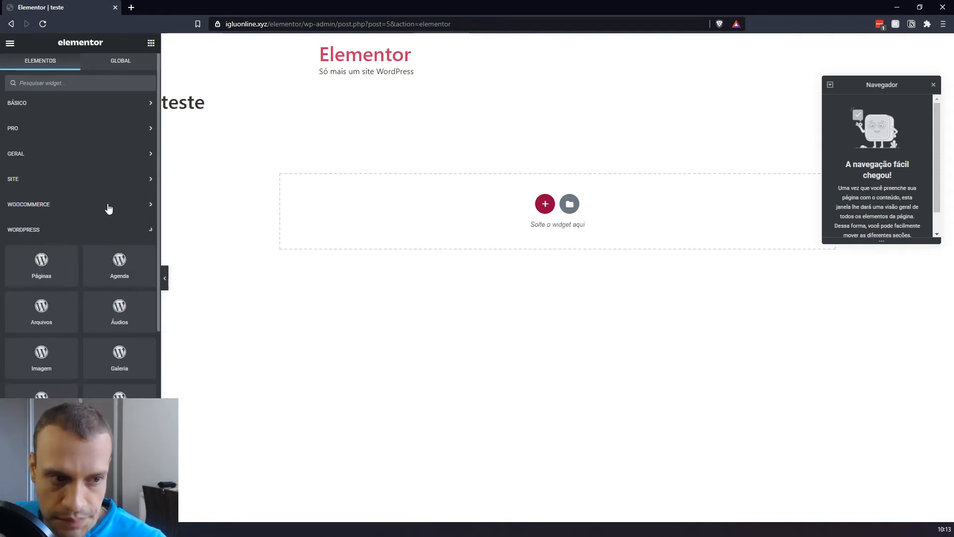
{"action": "left_click", "coordinate": [69, 108]}
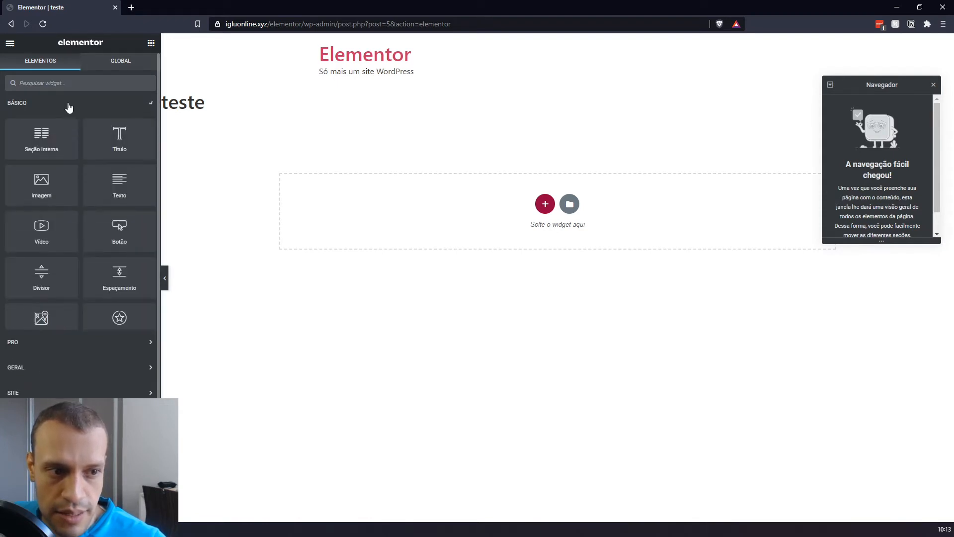
Search the widgets for "imagem" and add an Imagem widget to the empty page area
{"action": "left_click", "coordinate": [68, 107]}
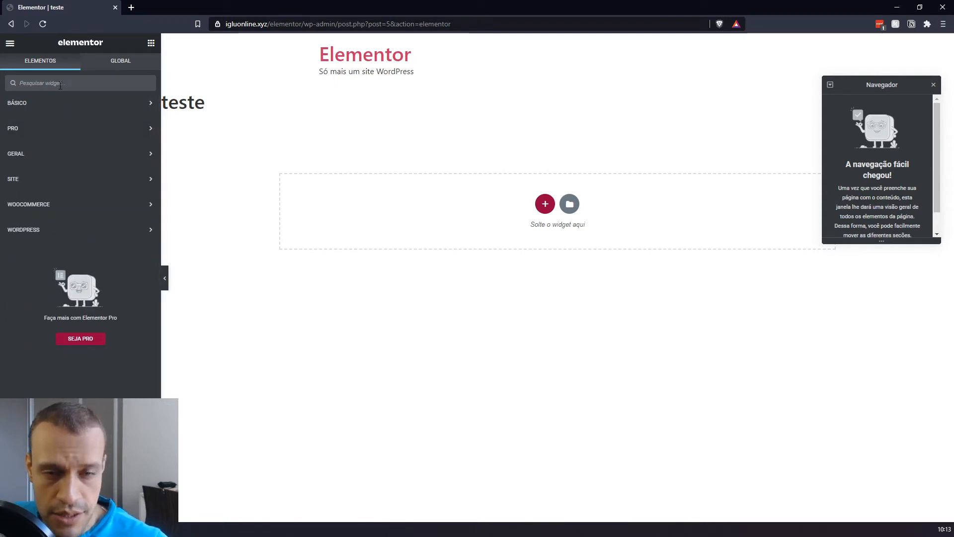
{"action": "left_click", "coordinate": [60, 86]}
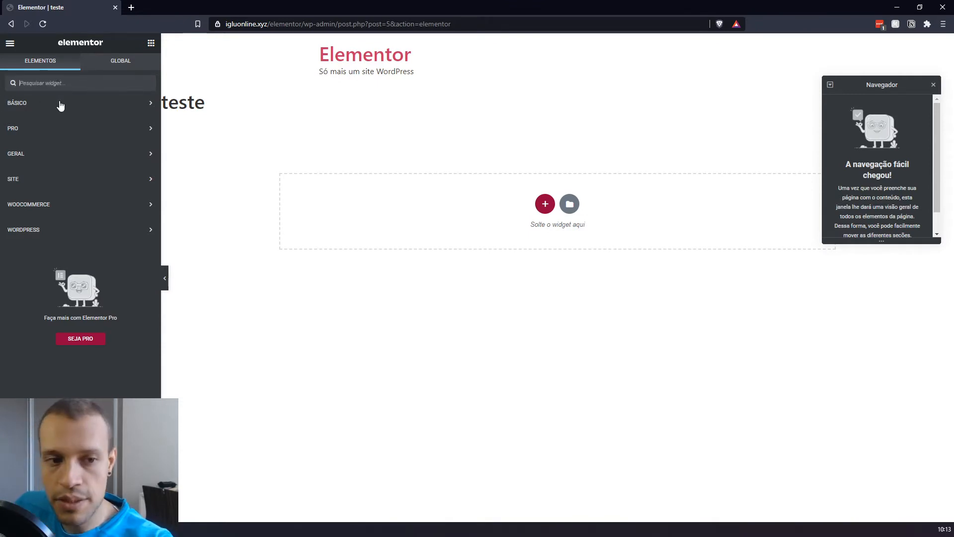
{"action": "type", "text": "imagem"}
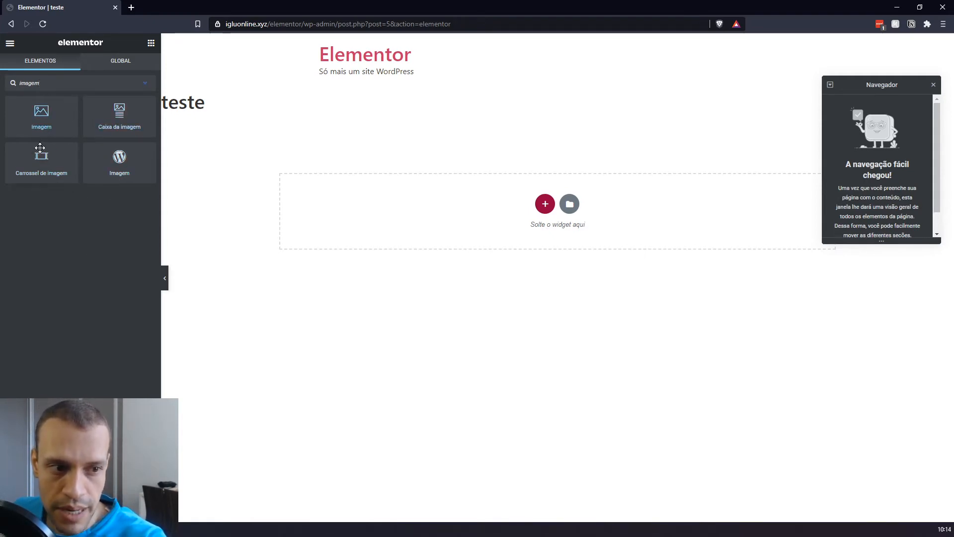
{"action": "left_click_drag", "start_coordinate": [44, 119], "coordinate": [374, 258]}
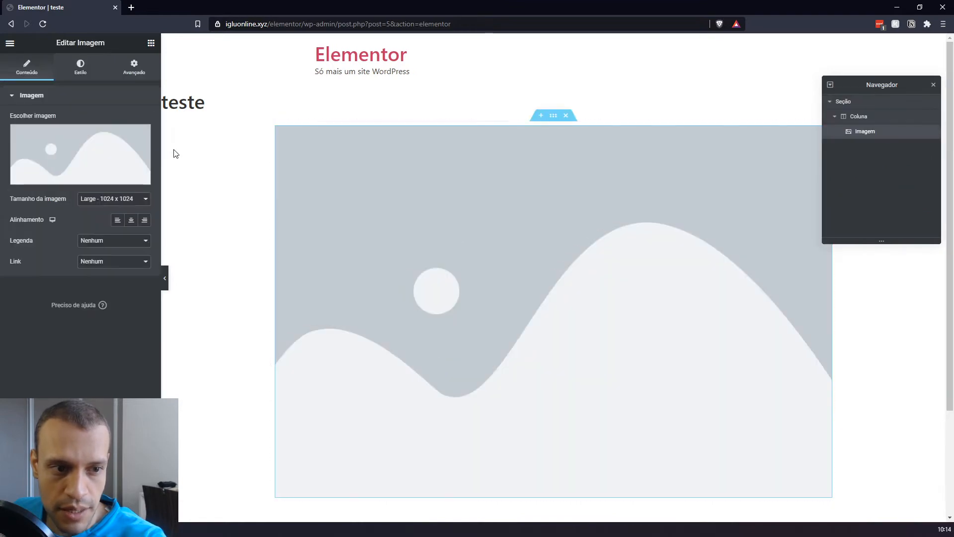
Search the widgets for "imag" and add a Caixa da imagem widget above the placeholder image
{"action": "left_click", "coordinate": [151, 43]}
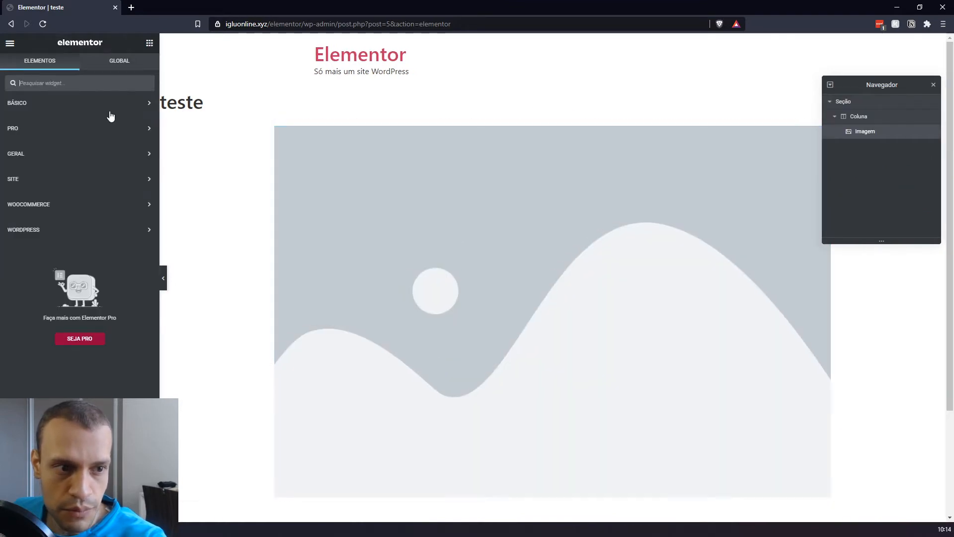
{"action": "left_click", "coordinate": [107, 84]}
{"action": "type", "text": "imag"}
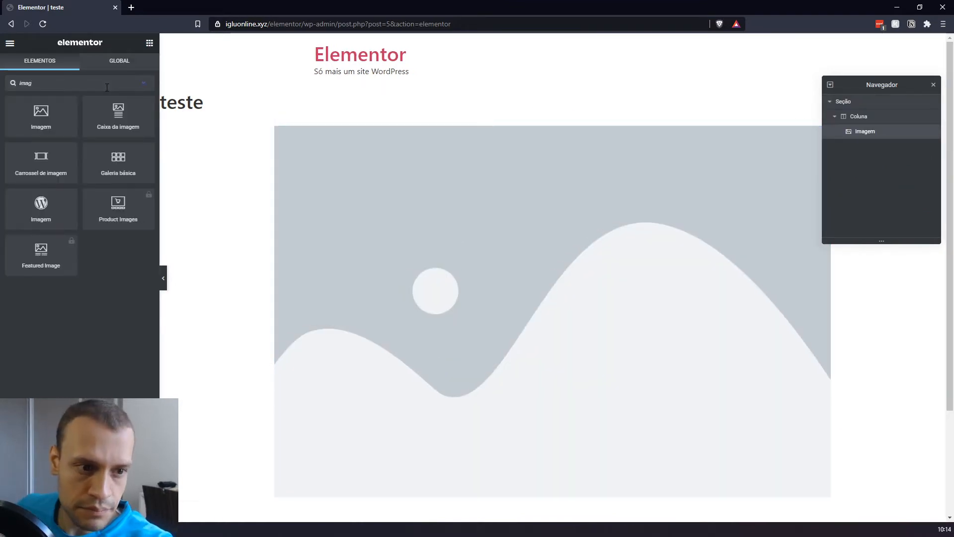
{"action": "left_click_drag", "start_coordinate": [133, 116], "coordinate": [402, 145]}
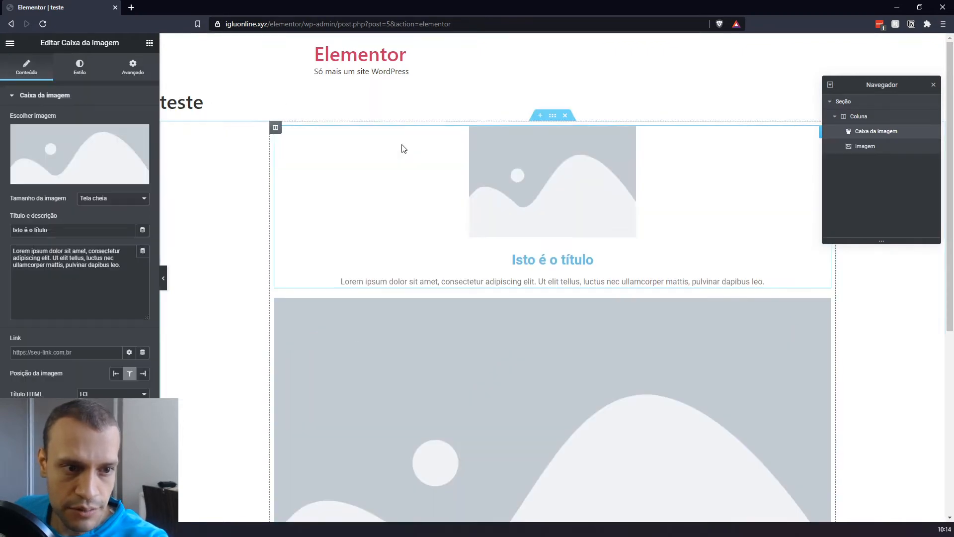
Search the widgets for "image" and add a Carrossel de imagem widget above the image box
{"action": "left_click", "coordinate": [149, 44]}
{"action": "left_click", "coordinate": [120, 83]}
{"action": "type", "text": "ima"}
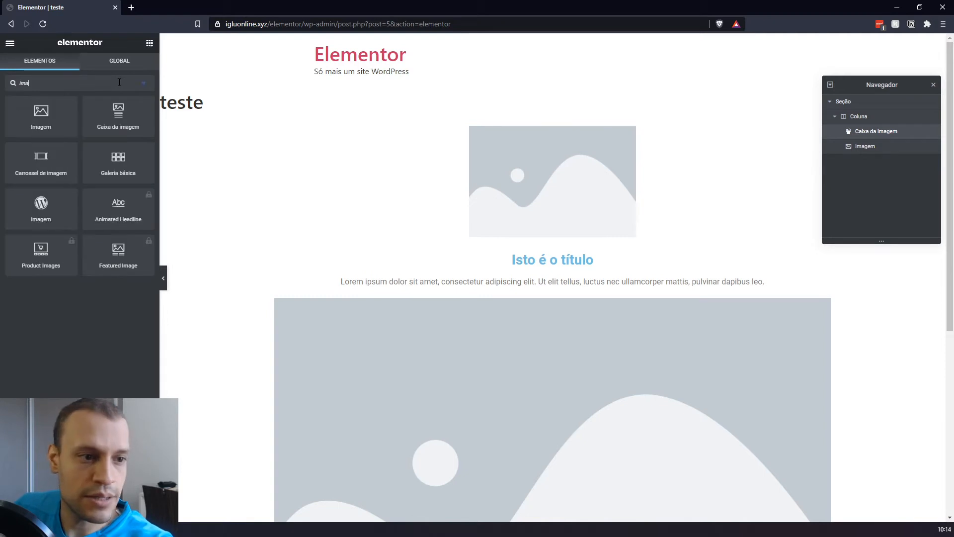
{"action": "type", "text": "ge"}
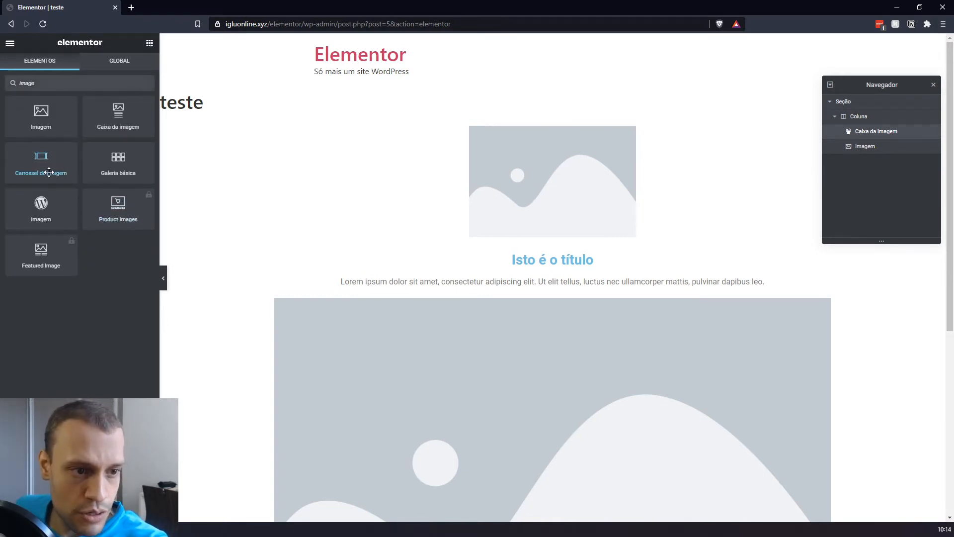
{"action": "left_click_drag", "start_coordinate": [30, 164], "coordinate": [552, 132]}
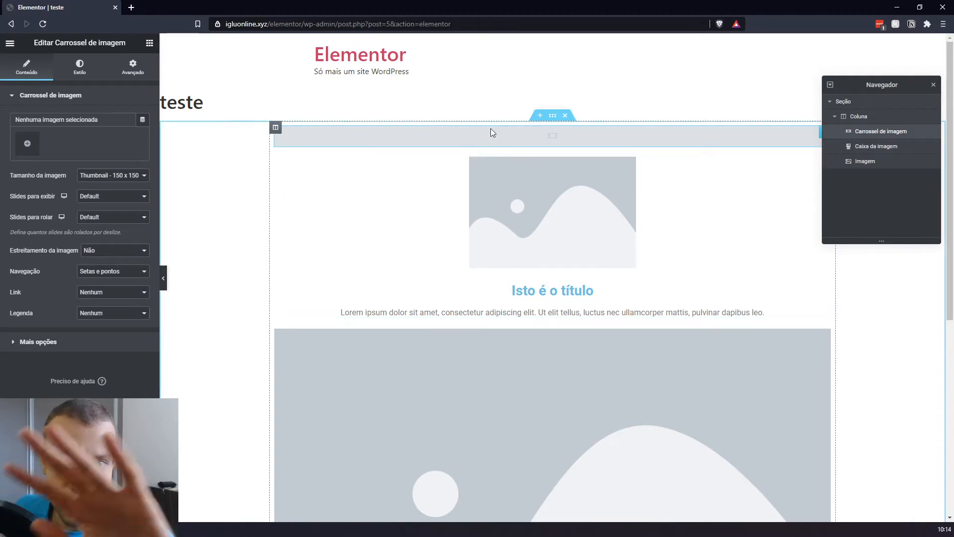
Look over the three image widgets on the page and delete the section containing them
{"action": "scroll", "coordinate": [528, 186], "scroll_direction": "down", "scroll_amount": 7}
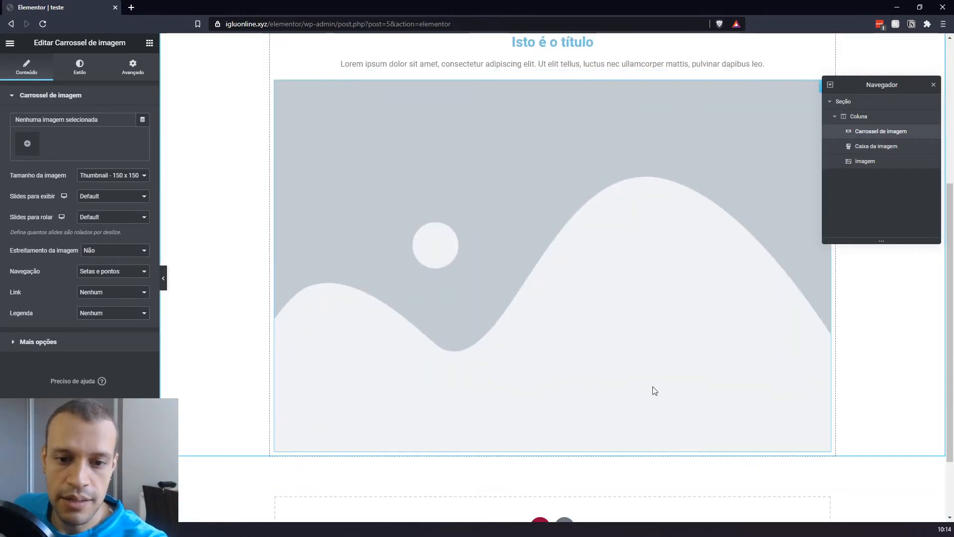
{"action": "scroll", "coordinate": [505, 420], "scroll_direction": "up", "scroll_amount": 7}
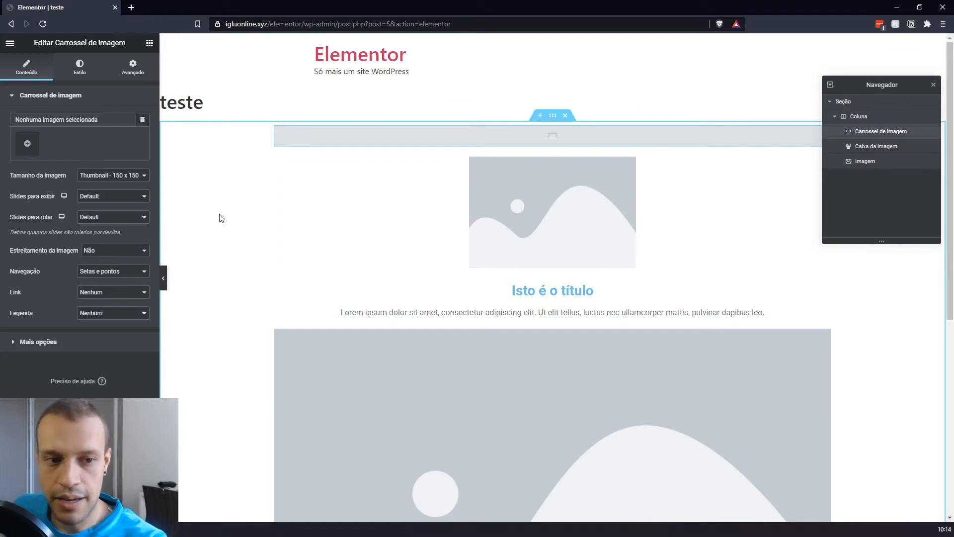
{"action": "left_click", "coordinate": [566, 116]}
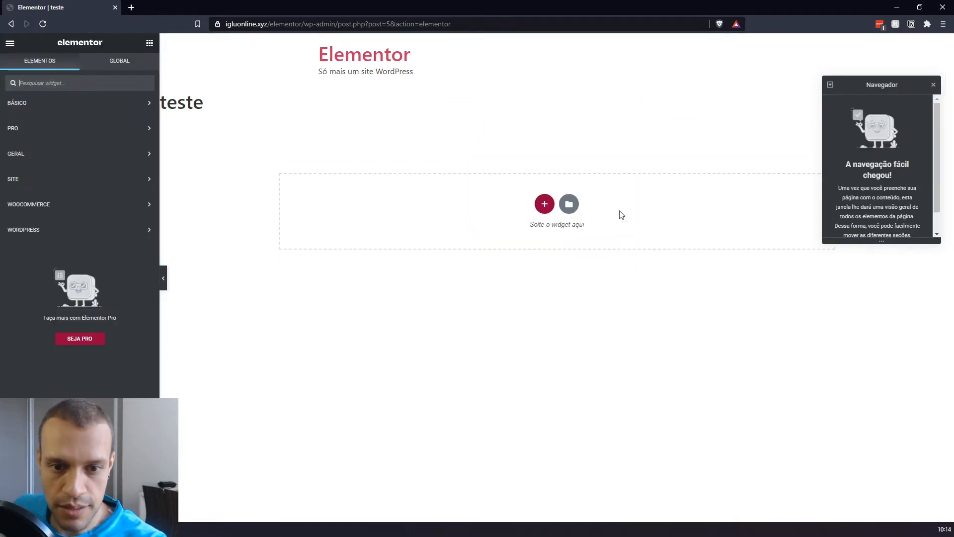
Expand the Básico category and add an Imagem widget to the empty page area
{"action": "left_click", "coordinate": [74, 82]}
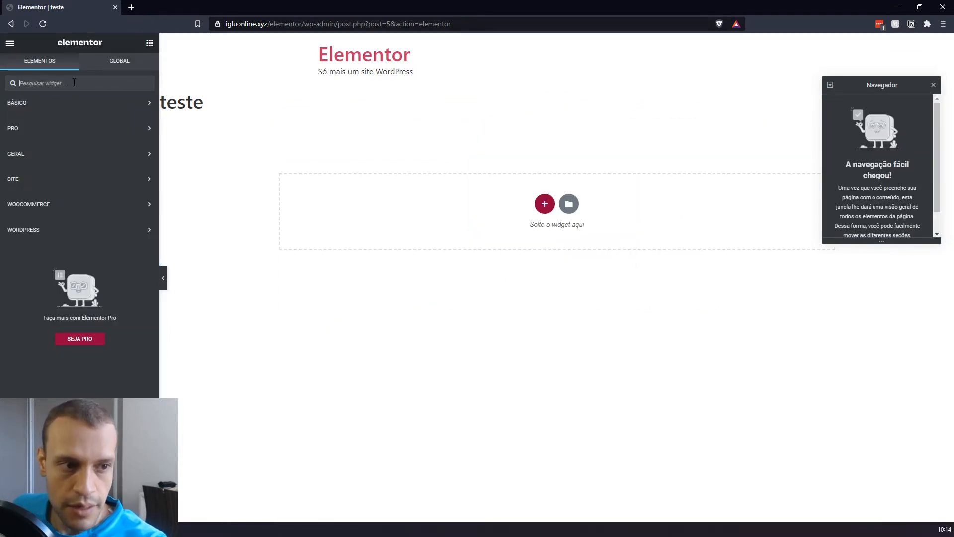
{"action": "left_click", "coordinate": [63, 102]}
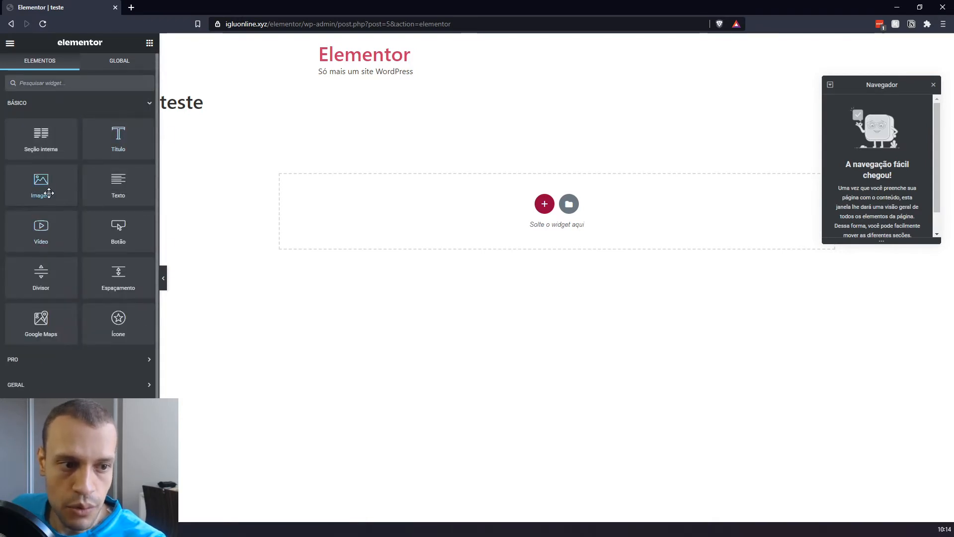
{"action": "left_click_drag", "start_coordinate": [35, 186], "coordinate": [370, 215]}
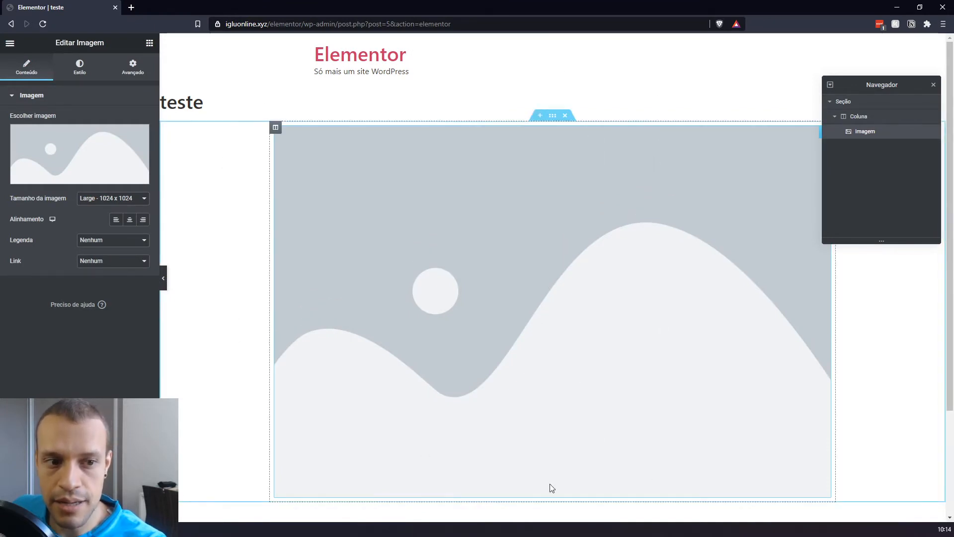
Replace the placeholder with aquilo-que-e-importante.jpg from the media library
{"action": "scroll", "coordinate": [541, 251], "scroll_direction": "down", "scroll_amount": 3}
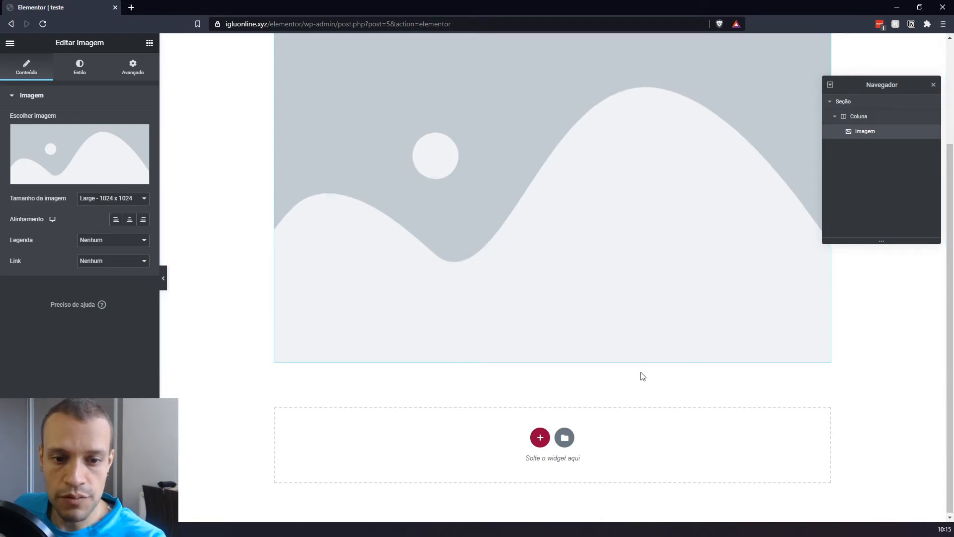
{"action": "scroll", "coordinate": [642, 376], "scroll_direction": "up", "scroll_amount": 3}
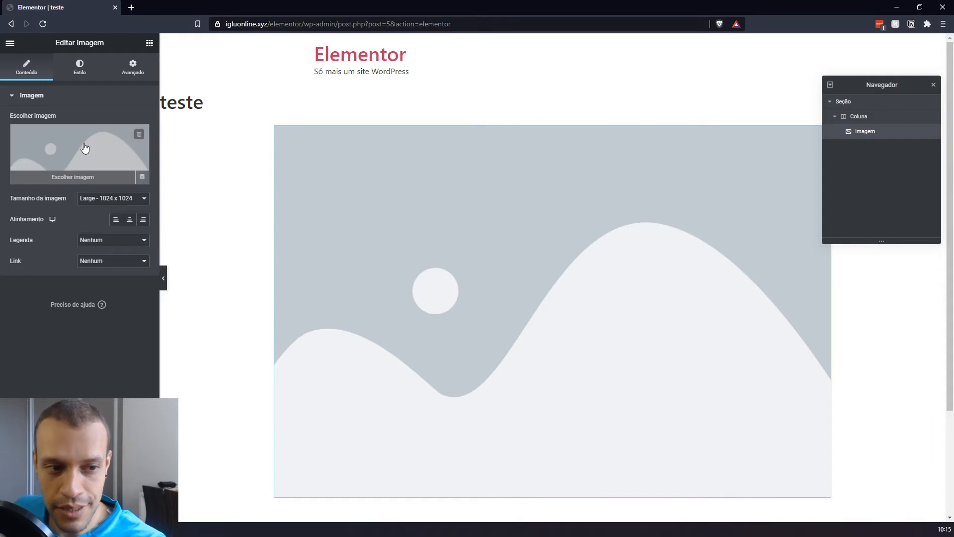
{"action": "scroll", "coordinate": [516, 247], "scroll_direction": "down", "scroll_amount": 3}
{"action": "scroll", "coordinate": [456, 284], "scroll_direction": "up", "scroll_amount": 3}
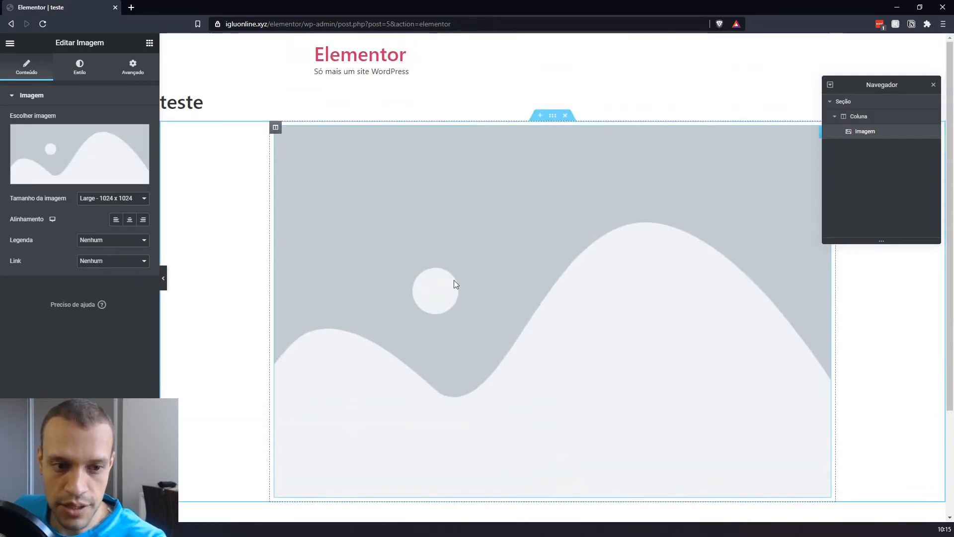
{"action": "left_click", "coordinate": [43, 144]}
{"action": "left_click", "coordinate": [45, 149]}
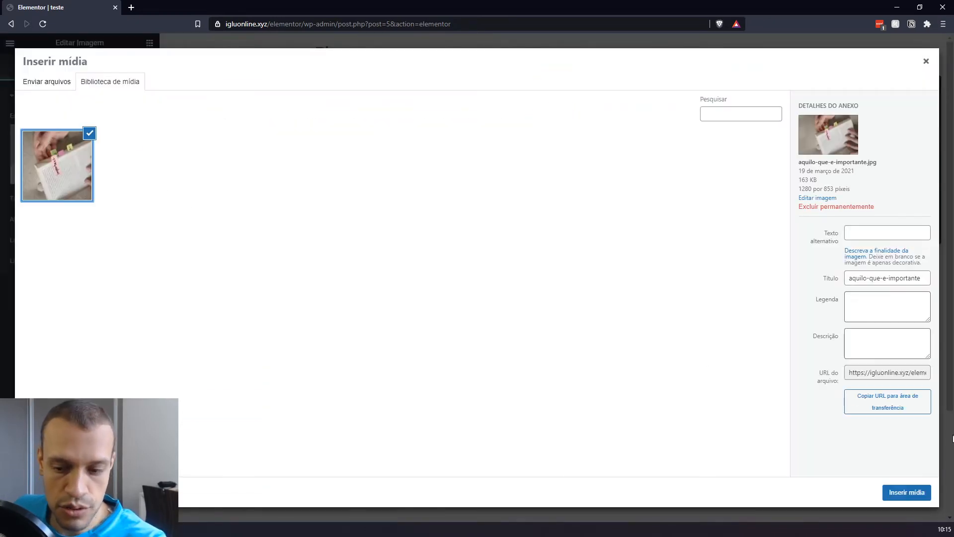
{"action": "left_click", "coordinate": [906, 493]}
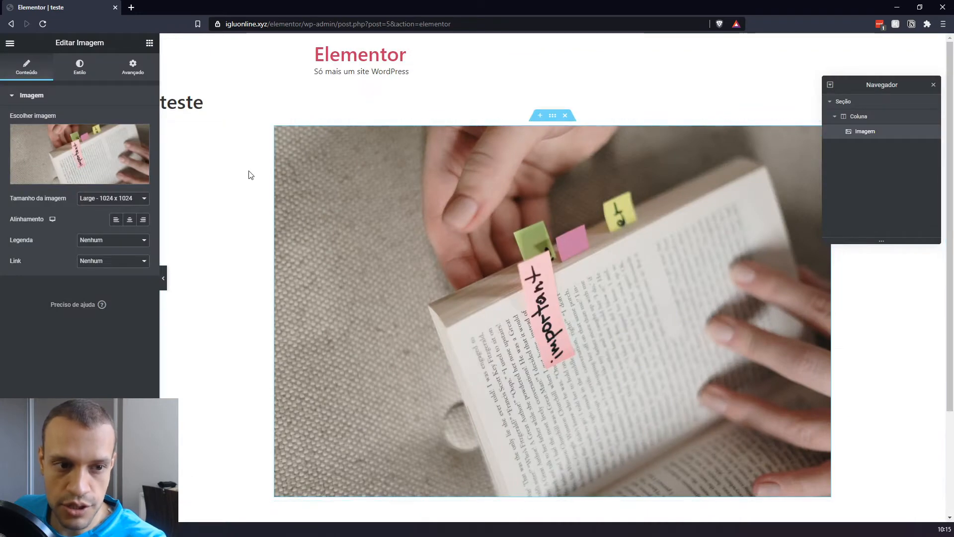
Add a Título widget above the book image and set its text to "título"
{"action": "left_click", "coordinate": [149, 44]}
{"action": "left_click_drag", "start_coordinate": [115, 133], "coordinate": [434, 142]}
{"action": "left_click", "coordinate": [83, 98]}
{"action": "left_click", "coordinate": [92, 133]}
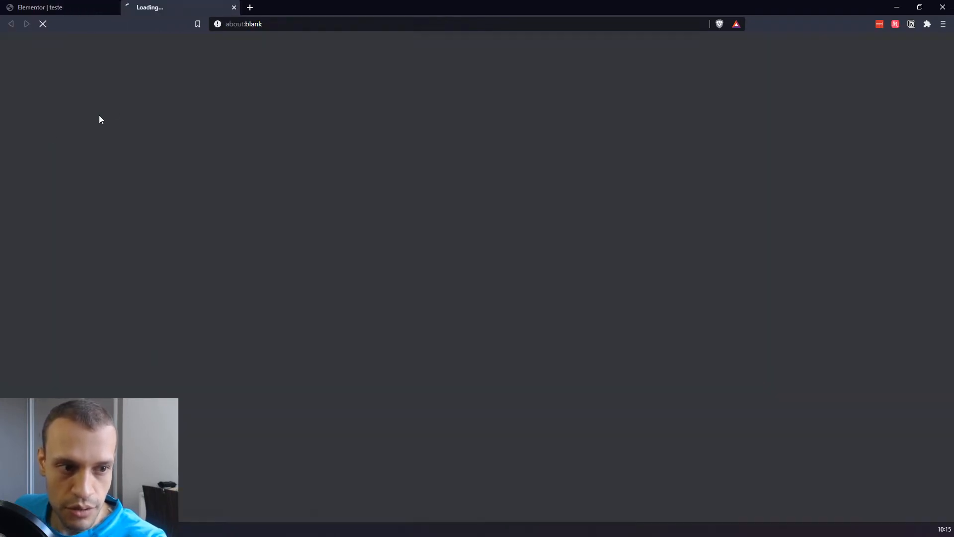
{"action": "left_click", "coordinate": [234, 8]}
{"action": "left_click", "coordinate": [78, 95]}
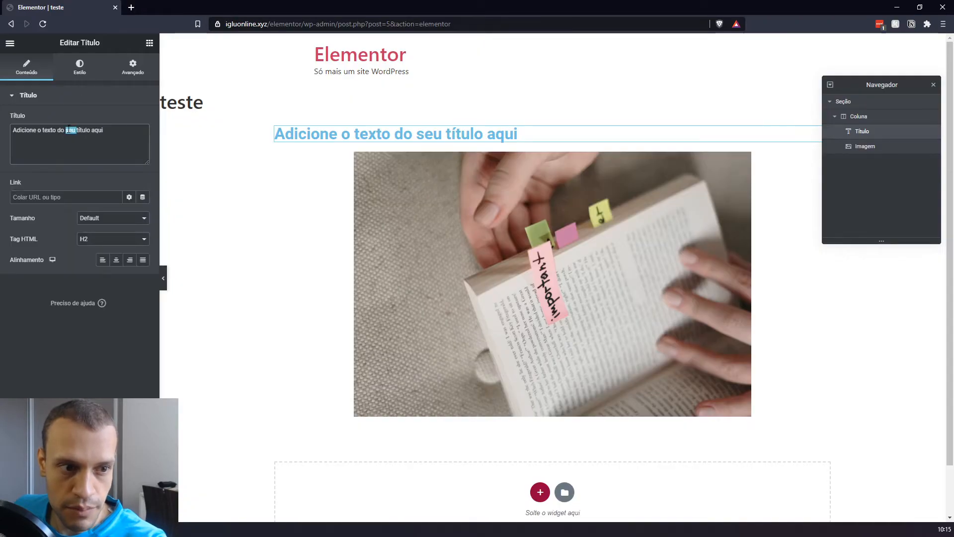
{"action": "triple_click", "coordinate": [68, 130]}
{"action": "type", "text": "título"}
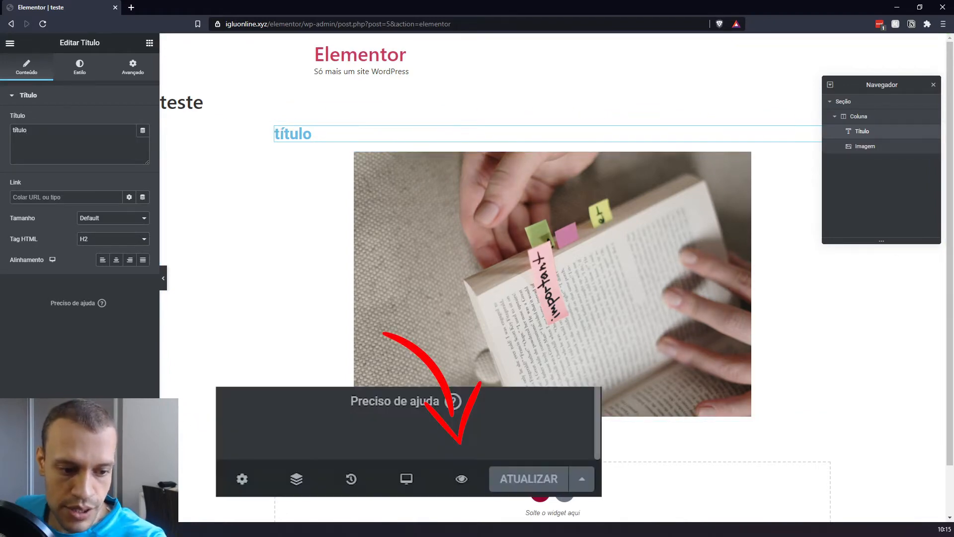
Preview the teste page, compare its title and image with the editor, and close the preview
{"action": "left_click", "coordinate": [101, 514]}
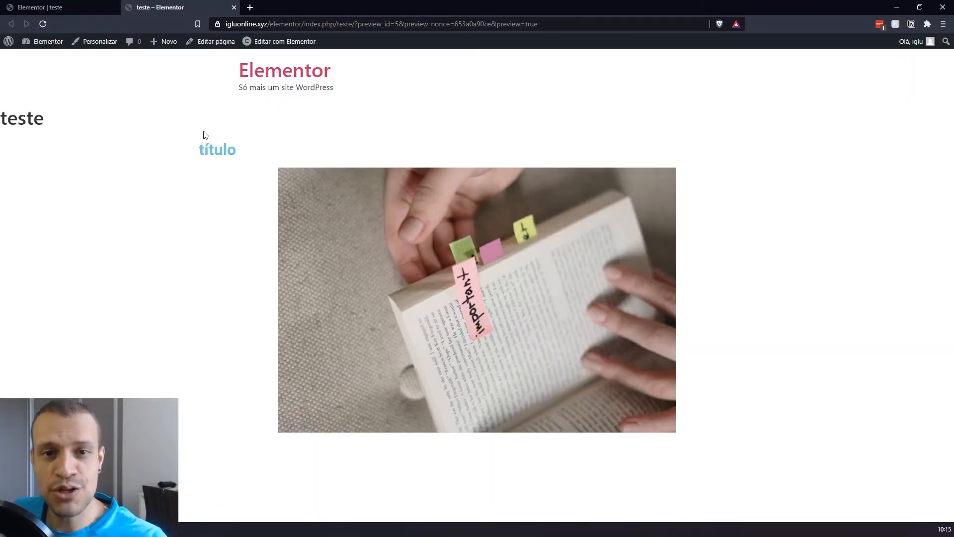
{"action": "left_click", "coordinate": [56, 7]}
{"action": "left_click", "coordinate": [169, 7]}
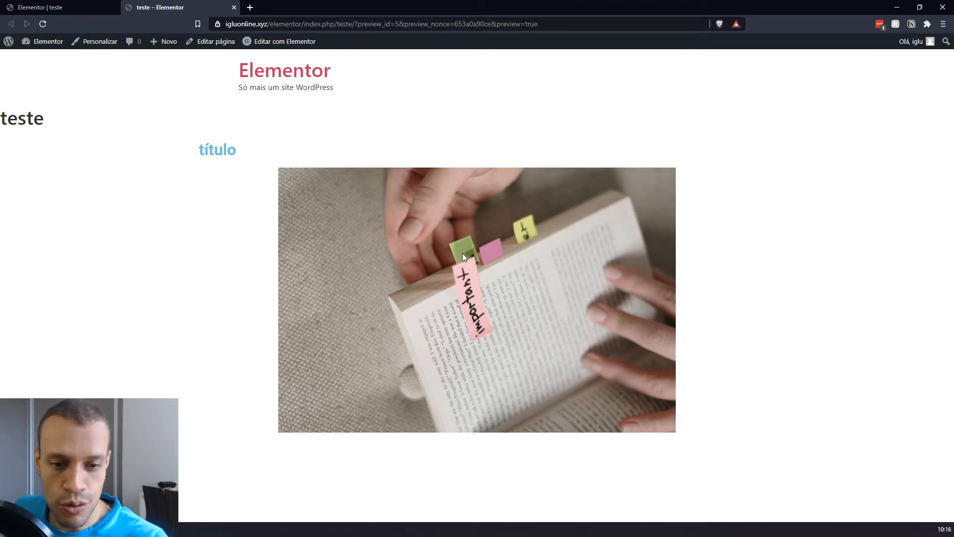
{"action": "double_click", "coordinate": [223, 152]}
{"action": "left_click", "coordinate": [66, 8]}
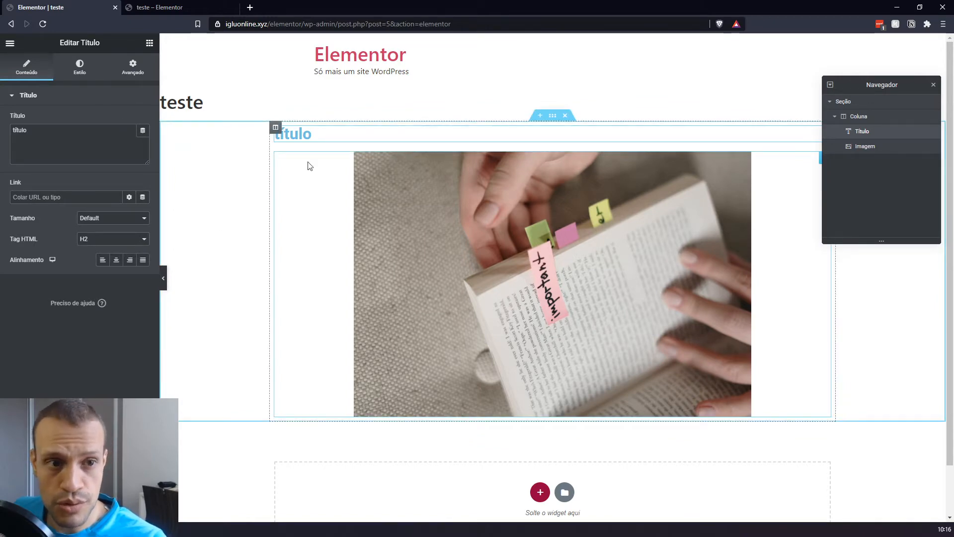
{"action": "key", "text": "ctrl+Tab"}
{"action": "left_click", "coordinate": [227, 123]}
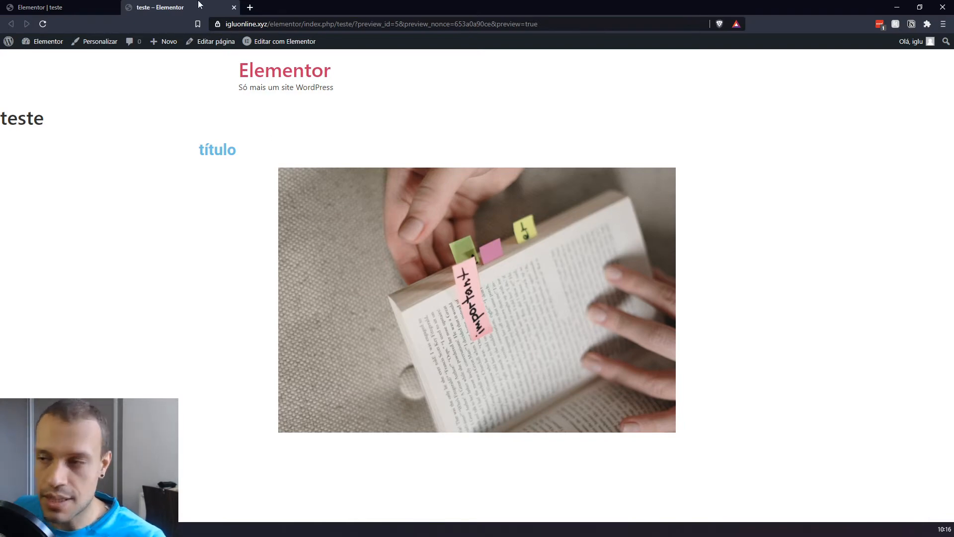
{"action": "left_click", "coordinate": [234, 7]}
Switch to the igluonline.com window and compare its live home page with its Elementor editor view down to the footer
{"action": "key", "text": "alt+Tab"}
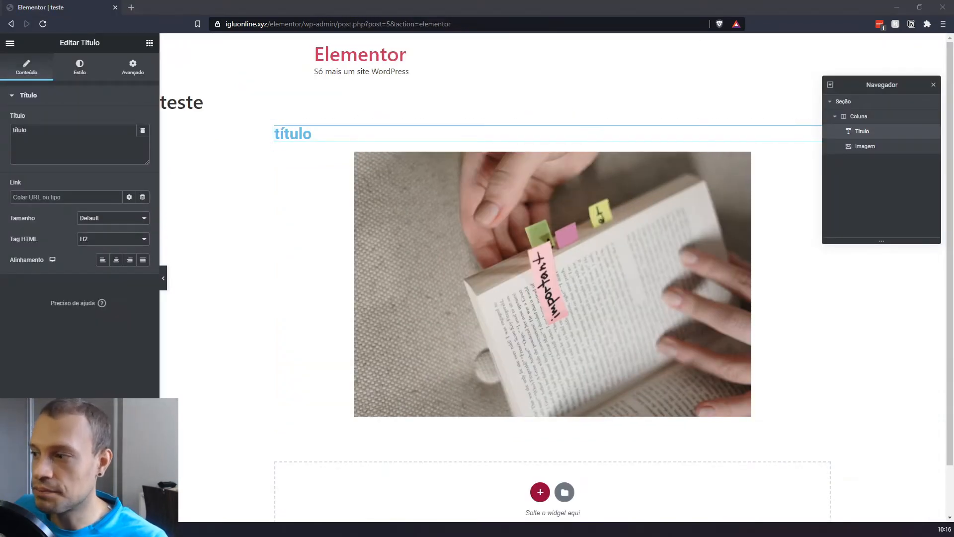
{"action": "left_click_drag", "start_coordinate": [944, 258], "coordinate": [568, 1]}
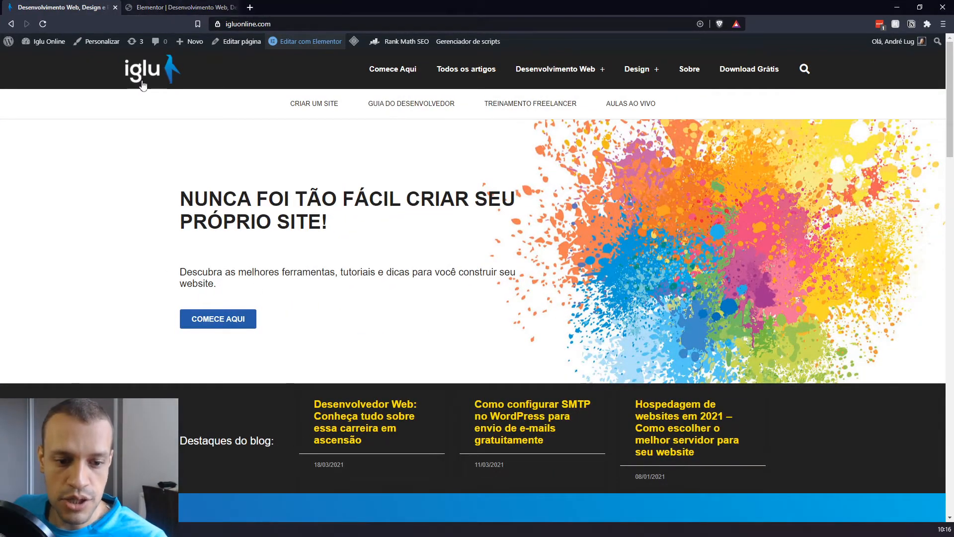
{"action": "left_click", "coordinate": [199, 7]}
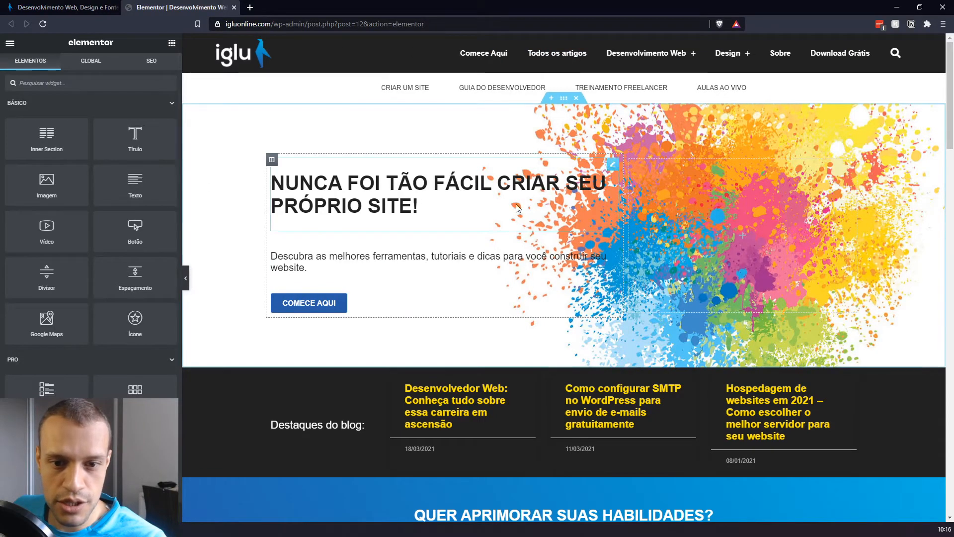
{"action": "scroll", "coordinate": [606, 193], "scroll_direction": "down", "scroll_amount": 1}
{"action": "scroll", "coordinate": [606, 193], "scroll_direction": "down", "scroll_amount": 15}
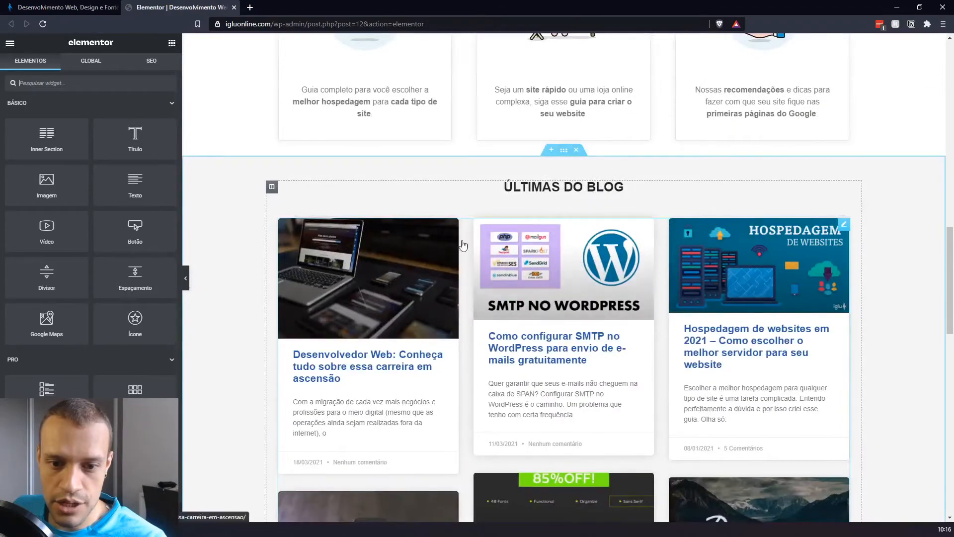
{"action": "scroll", "coordinate": [517, 224], "scroll_direction": "down", "scroll_amount": 9}
{"action": "scroll", "coordinate": [484, 164], "scroll_direction": "down", "scroll_amount": 6}
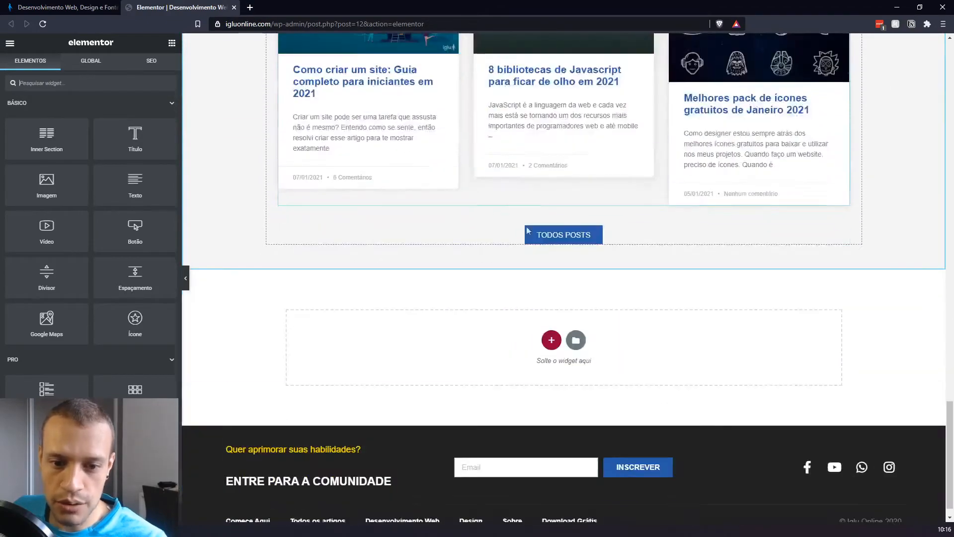
{"action": "scroll", "coordinate": [569, 254], "scroll_direction": "up", "scroll_amount": 15}
{"action": "scroll", "coordinate": [569, 255], "scroll_direction": "up", "scroll_amount": 20}
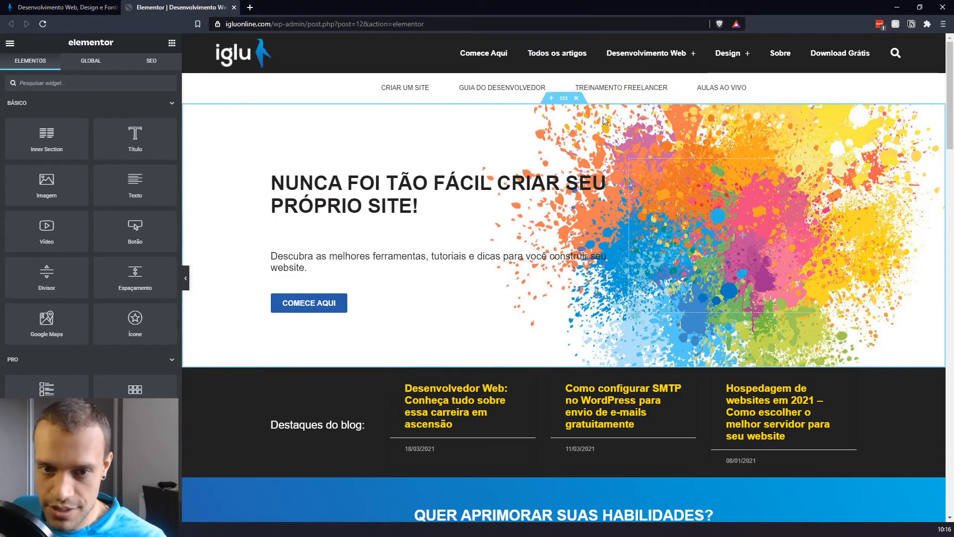
{"action": "left_click", "coordinate": [64, 7]}
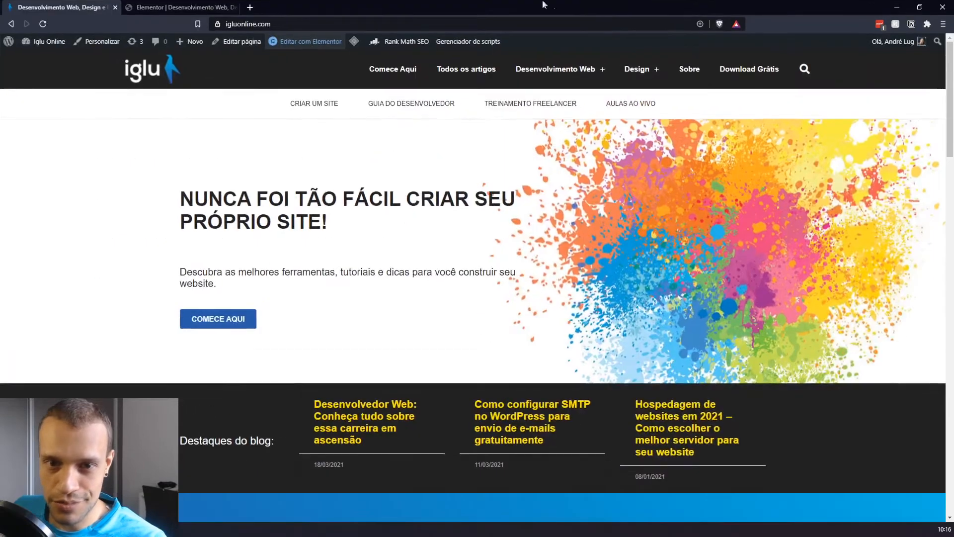
Return to the teste page editor, enlarge the interface, and open the Navegador beside the page content
{"action": "left_click_drag", "start_coordinate": [543, 4], "coordinate": [953, 131]}
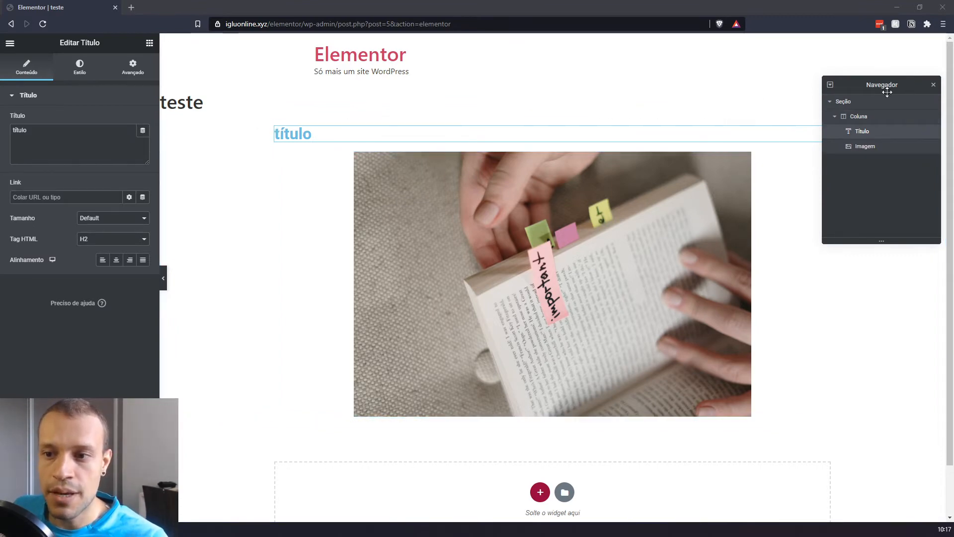
{"action": "left_click_drag", "start_coordinate": [886, 89], "coordinate": [942, 96]}
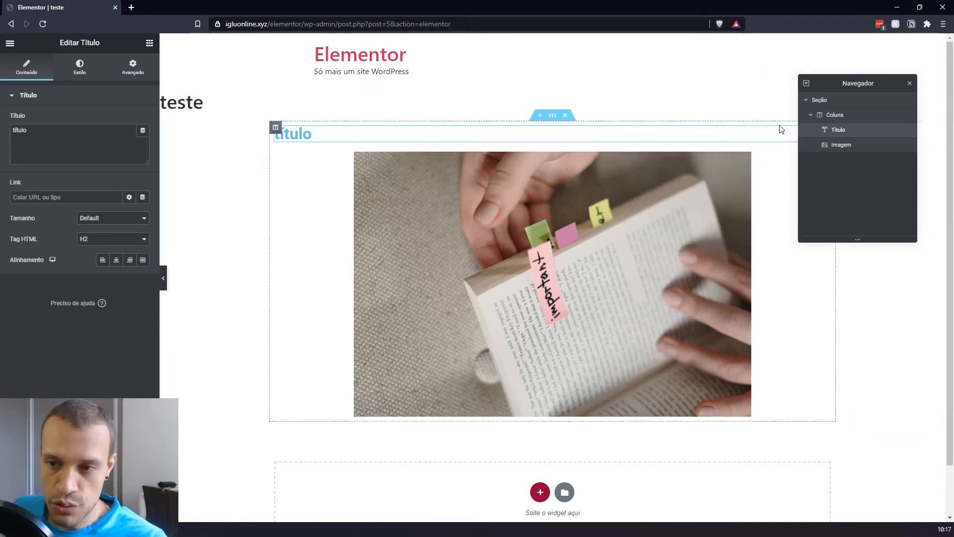
{"action": "left_click_drag", "start_coordinate": [857, 80], "coordinate": [859, 73]}
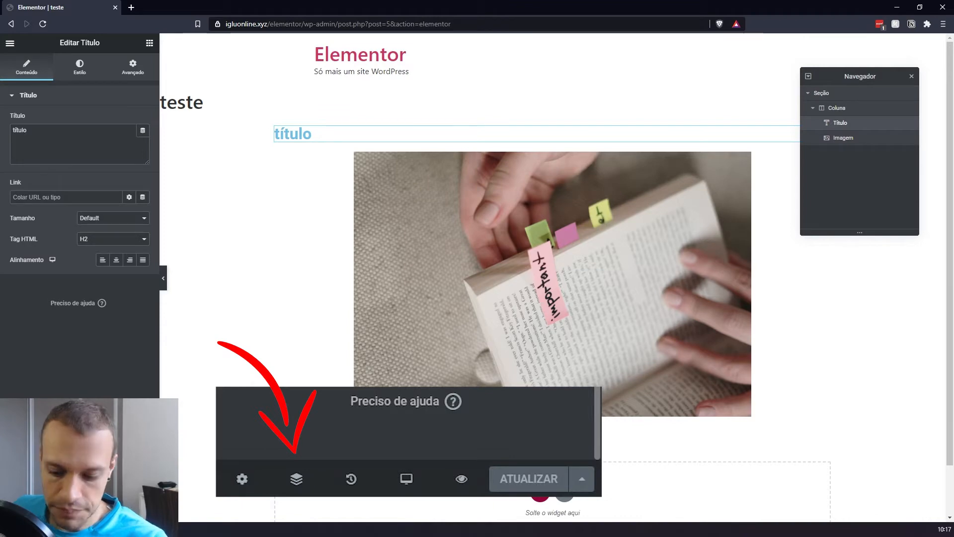
{"action": "key", "text": "ctrl+plus"}
{"action": "key", "text": "ctrl+plus"}
{"action": "key", "text": "ctrl+plus"}
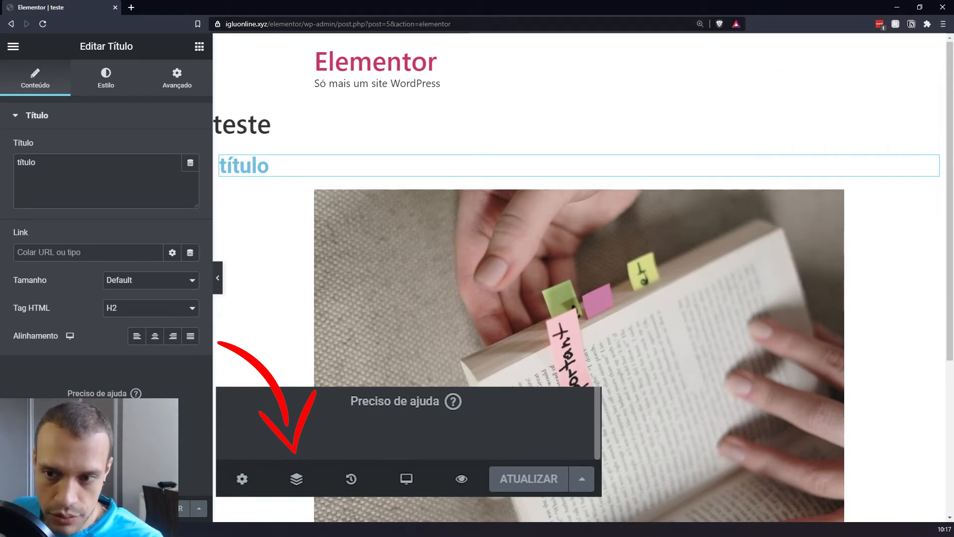
{"action": "left_click", "coordinate": [41, 508]}
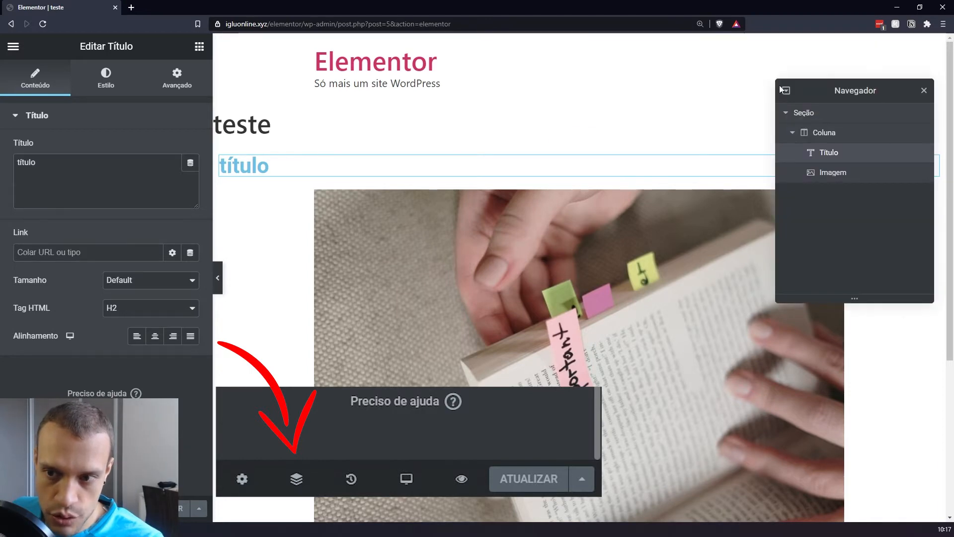
{"action": "mouse_move", "coordinate": [852, 92]}
{"action": "left_mouse_down"}
{"action": "mouse_move", "coordinate": [772, 92]}
{"action": "mouse_move", "coordinate": [850, 78]}
{"action": "left_mouse_up"}
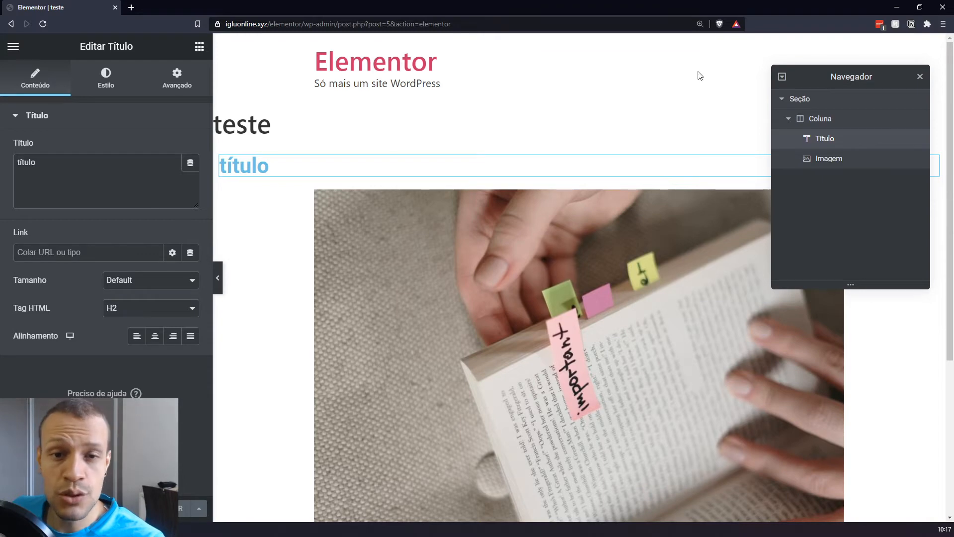
Select the Seção, Coluna, Título and Imagem elements in the Navegador and examine each one's editing options
{"action": "left_click", "coordinate": [826, 104]}
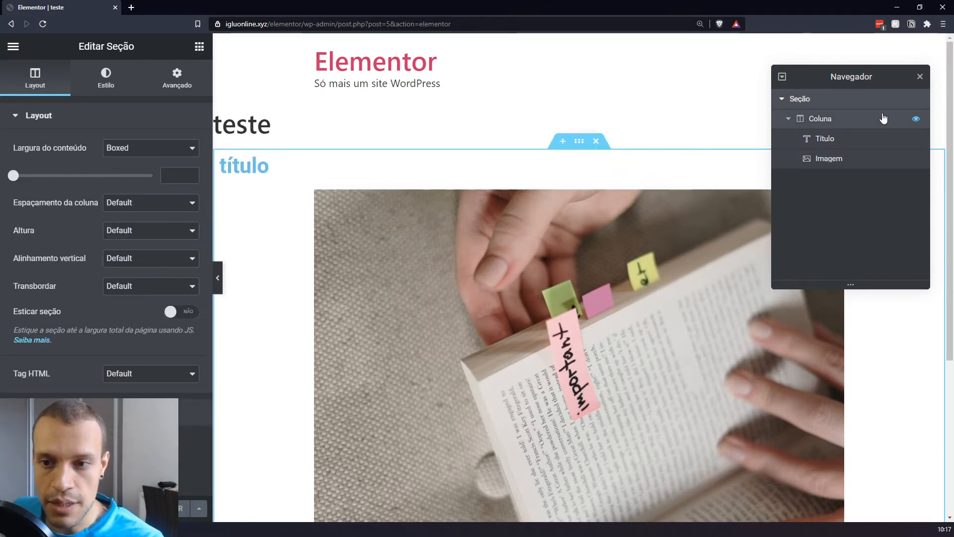
{"action": "left_click", "coordinate": [825, 118]}
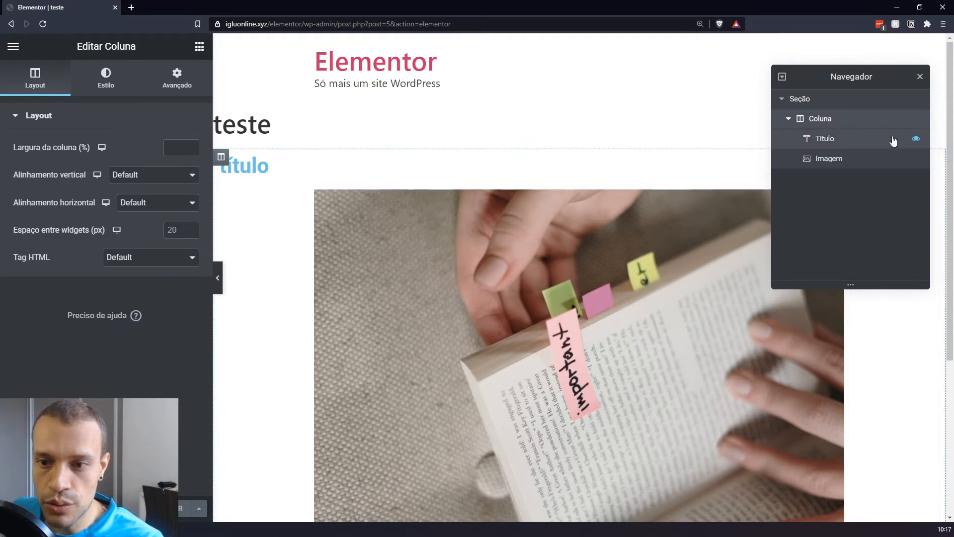
{"action": "left_click", "coordinate": [830, 142]}
{"action": "left_click", "coordinate": [833, 163]}
{"action": "left_click", "coordinate": [827, 140]}
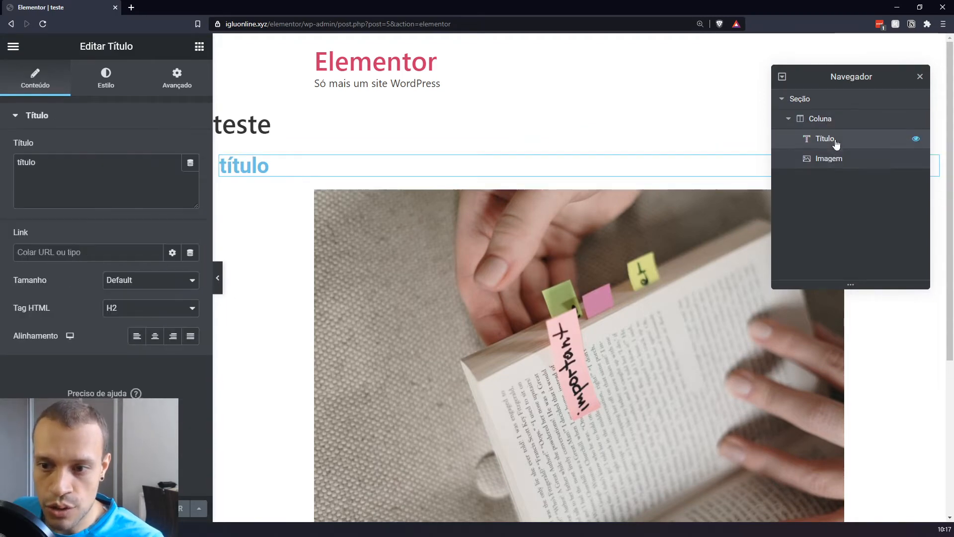
{"action": "left_click", "coordinate": [830, 160]}
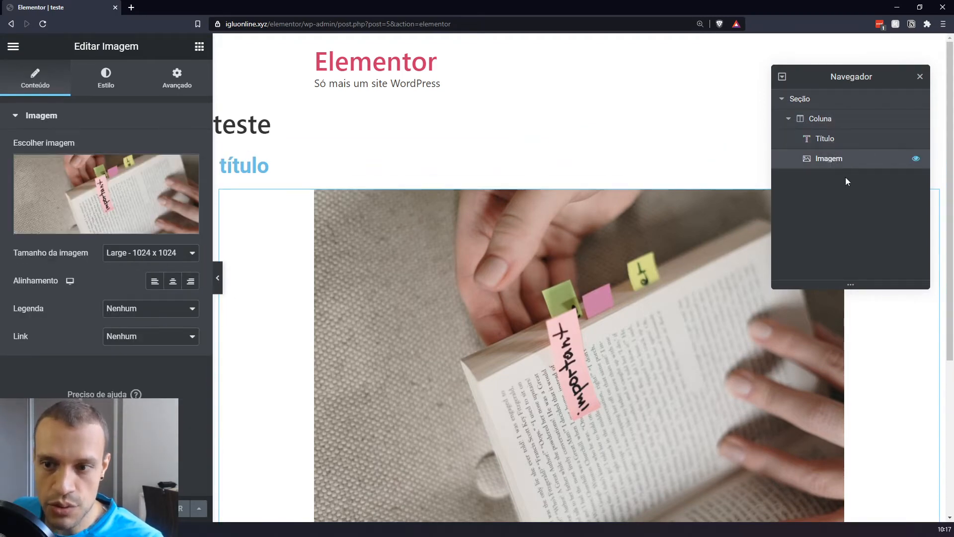
Restore the normal zoom, close the Navegador, and slightly widen the editing sidebar
{"action": "key", "text": "ctrl+minus"}
{"action": "key", "text": "ctrl+minus"}
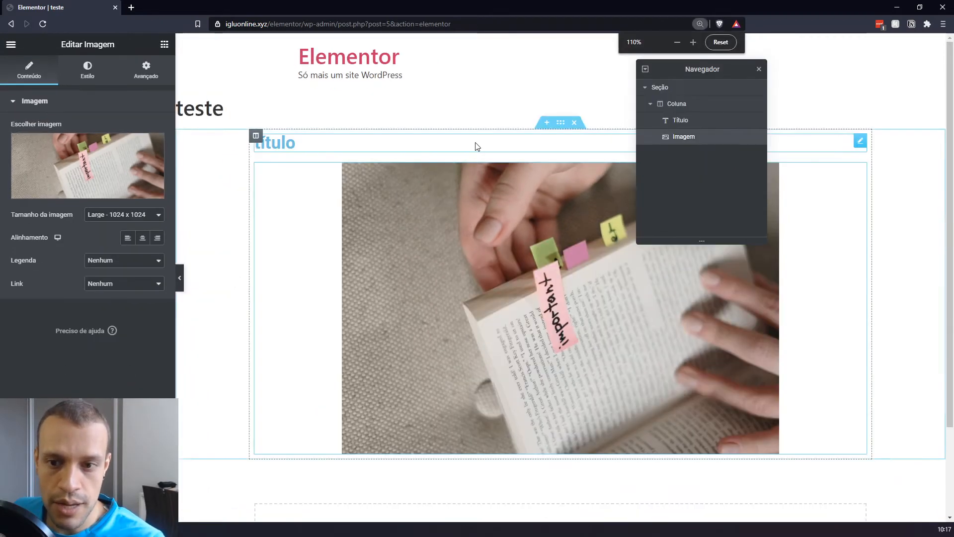
{"action": "left_click_drag", "start_coordinate": [656, 72], "coordinate": [884, 106]}
{"action": "left_click", "coordinate": [894, 99]}
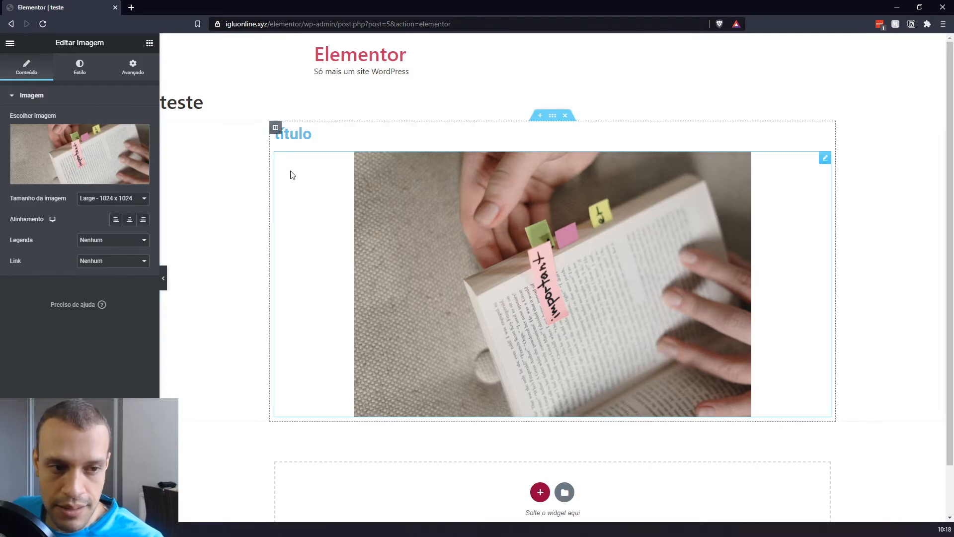
{"action": "left_click_drag", "start_coordinate": [160, 191], "coordinate": [169, 196]}
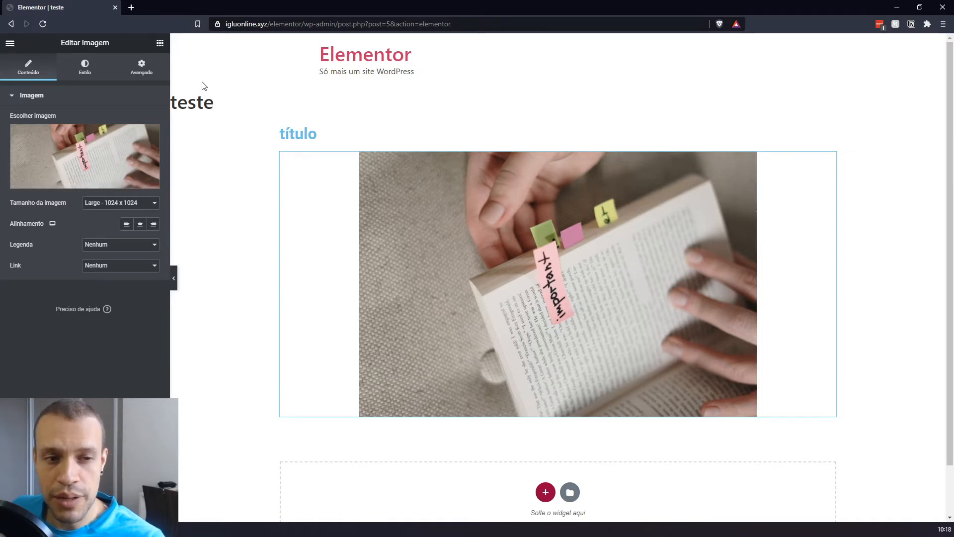
Examine the widget library's categories and search field, and compare them with the book image's editing options
{"action": "left_click", "coordinate": [160, 43]}
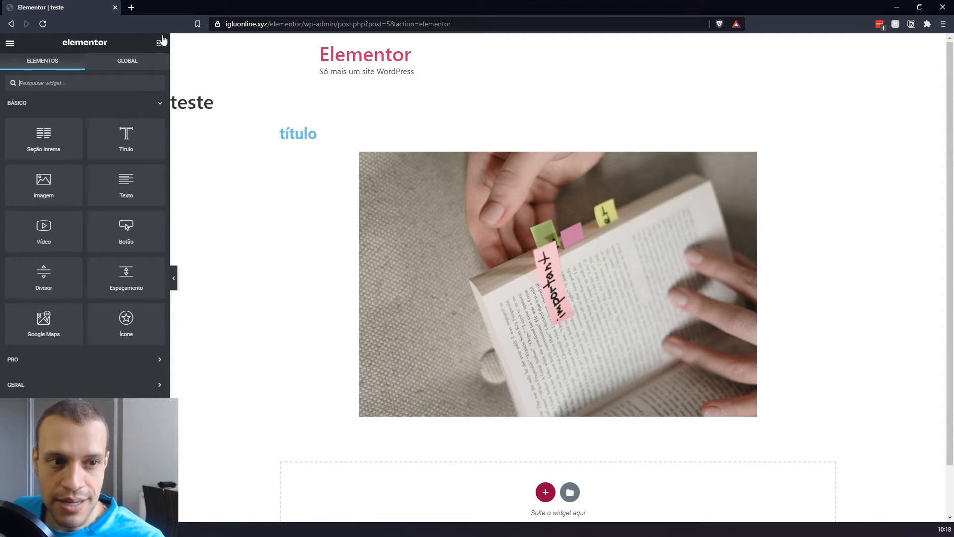
{"action": "key", "text": "ctrl+plus"}
{"action": "key", "text": "ctrl+plus"}
{"action": "key", "text": "ctrl+plus"}
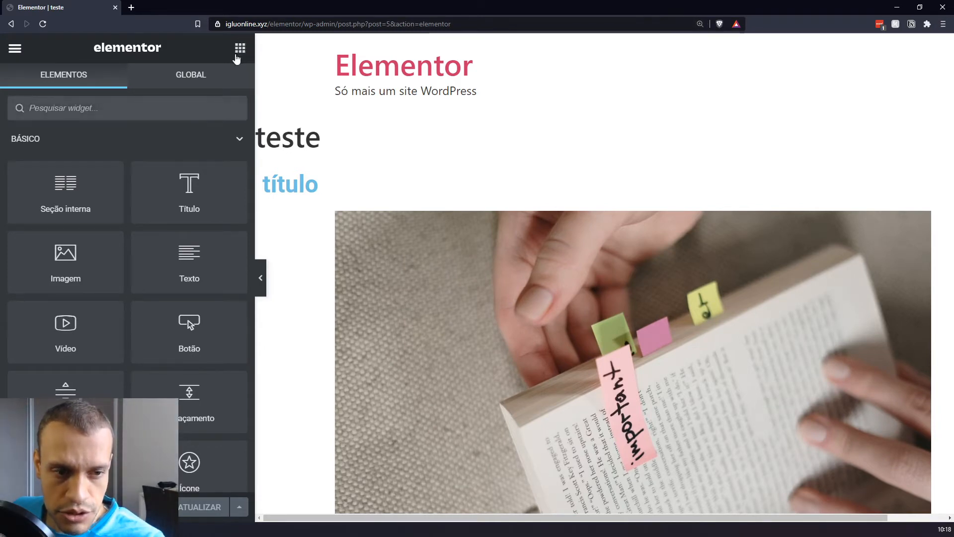
{"action": "left_click", "coordinate": [574, 260]}
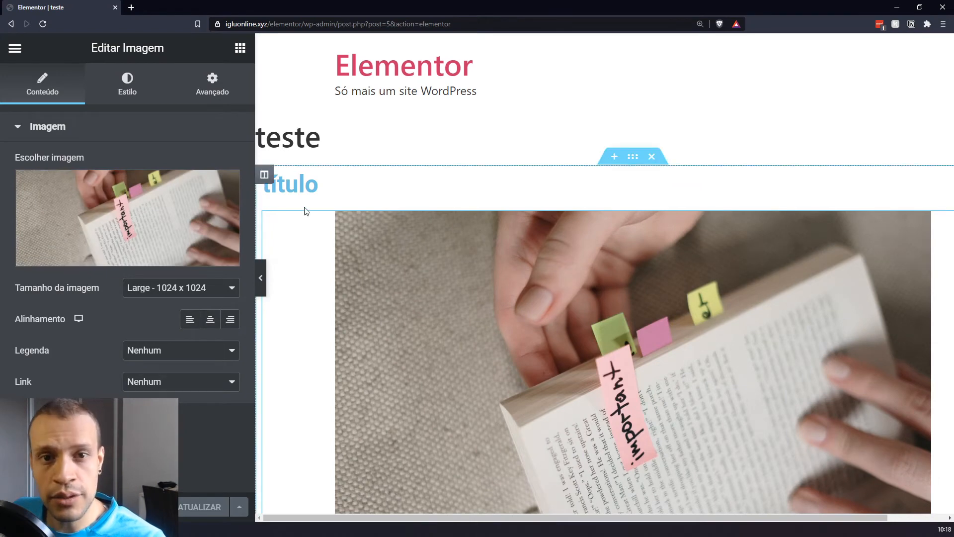
{"action": "left_click", "coordinate": [240, 48]}
{"action": "scroll", "coordinate": [167, 212], "scroll_direction": "down", "scroll_amount": 4}
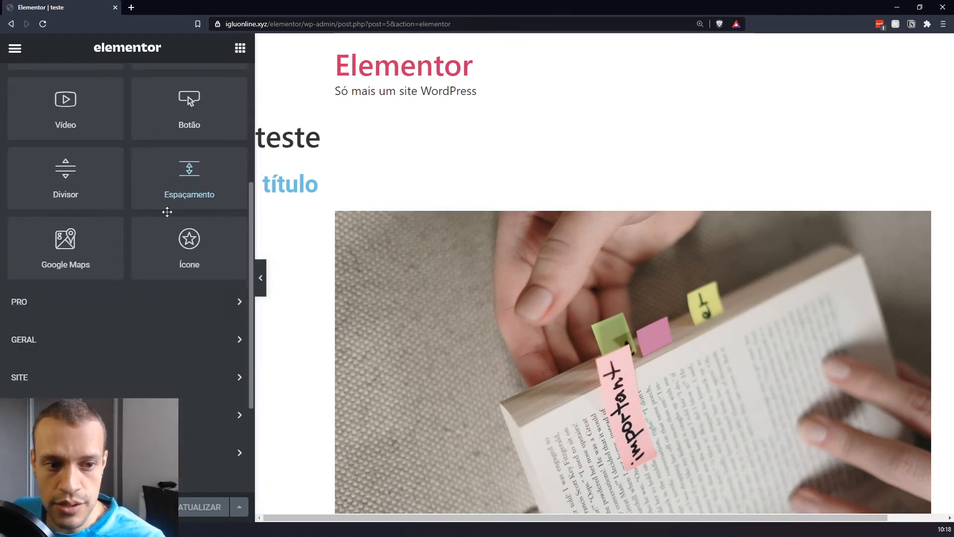
{"action": "scroll", "coordinate": [127, 259], "scroll_direction": "up", "scroll_amount": 5}
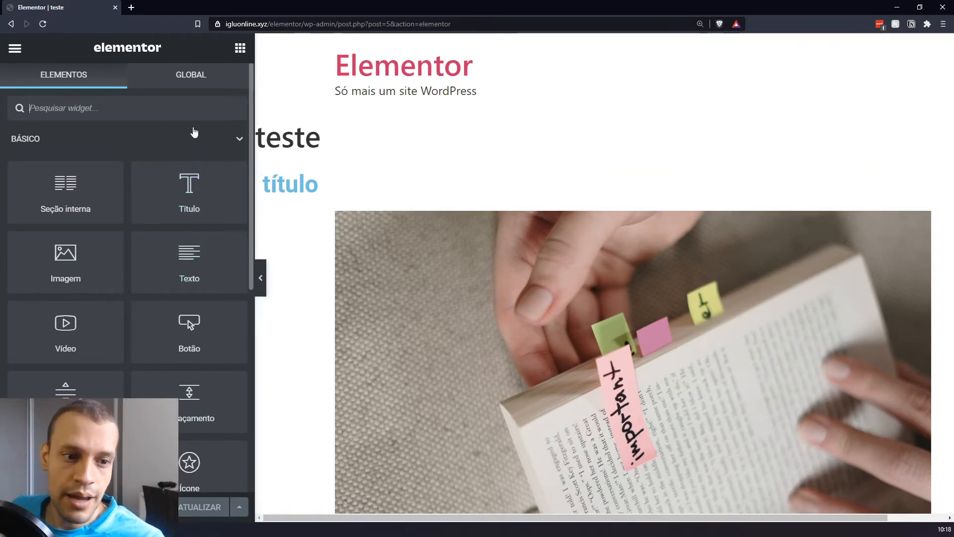
{"action": "left_click", "coordinate": [110, 105]}
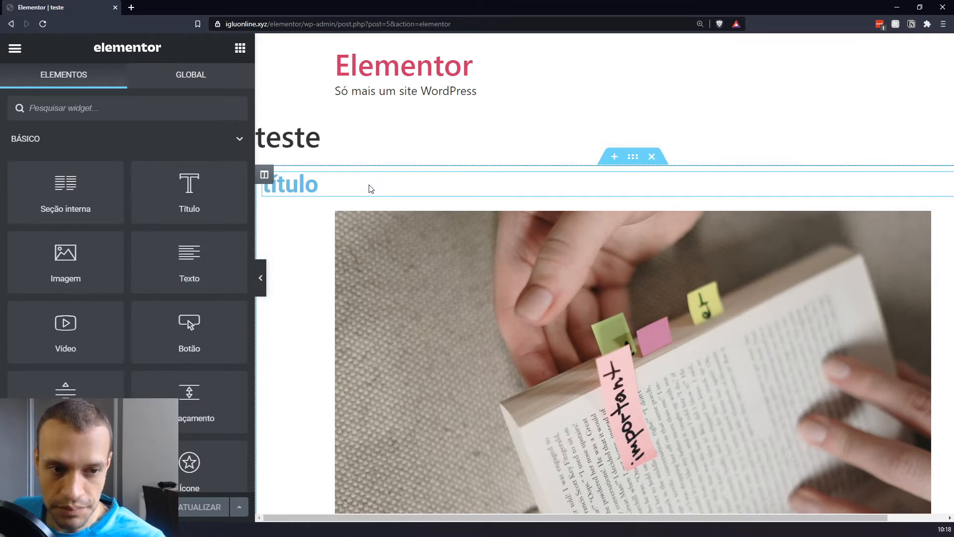
Change the text of the heading above the book image to "outro título"
{"action": "left_click", "coordinate": [312, 185]}
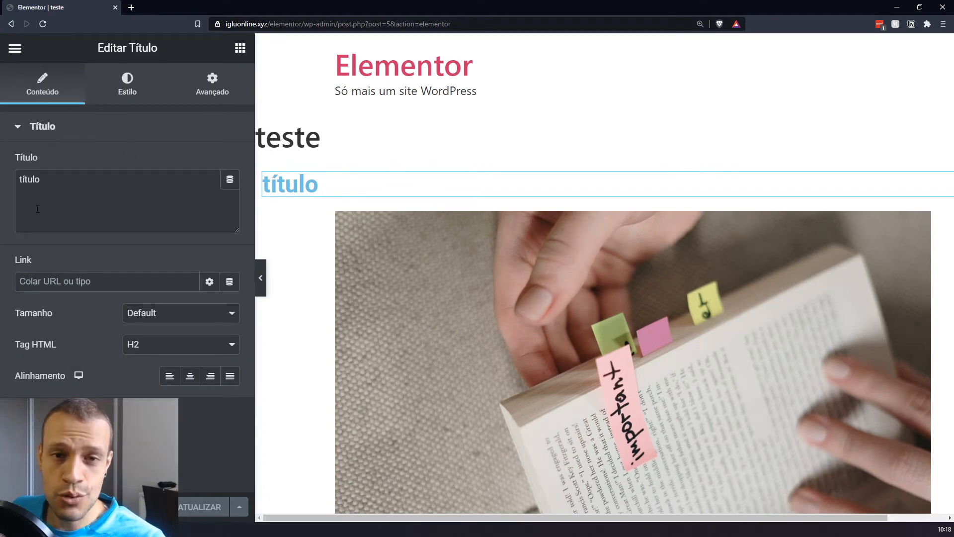
{"action": "triple_click", "coordinate": [105, 176]}
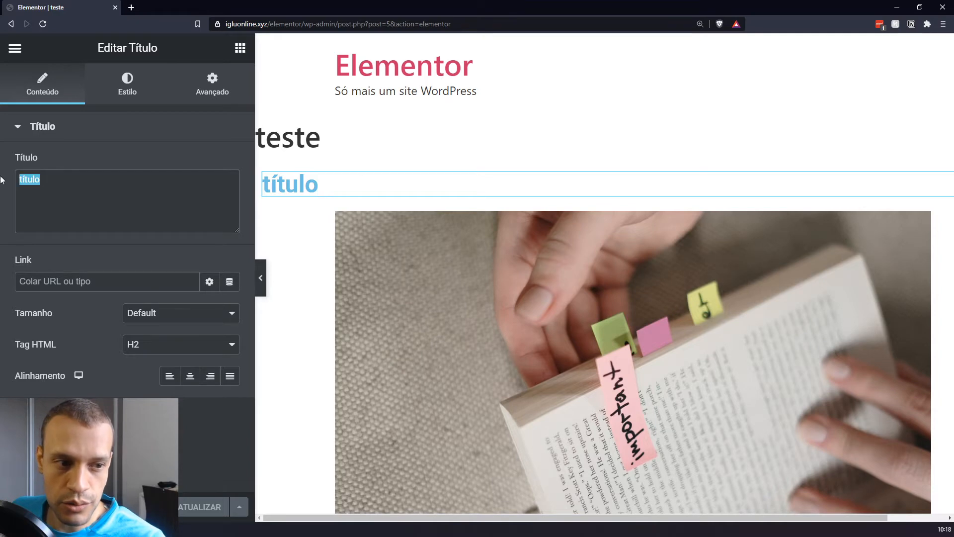
{"action": "type", "text": "outro "}
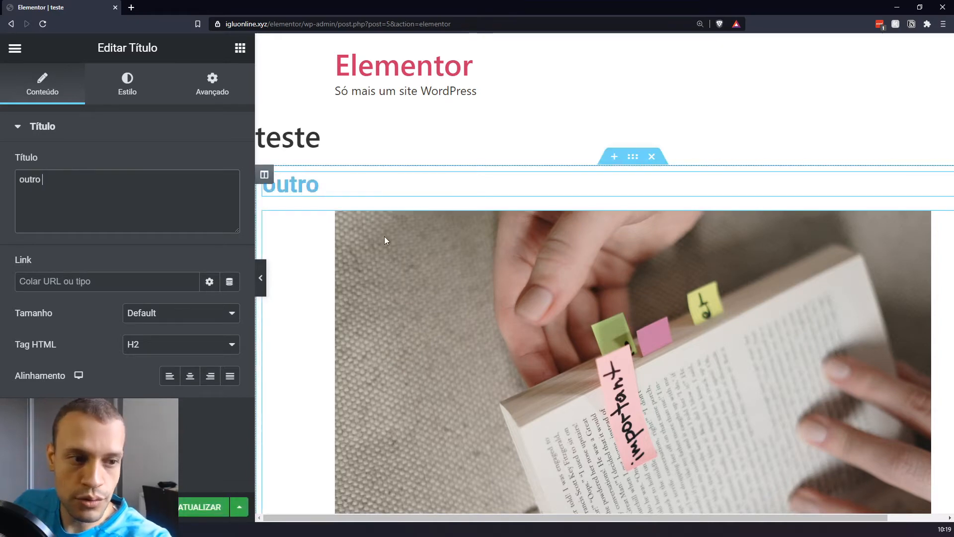
{"action": "type", "text": "título"}
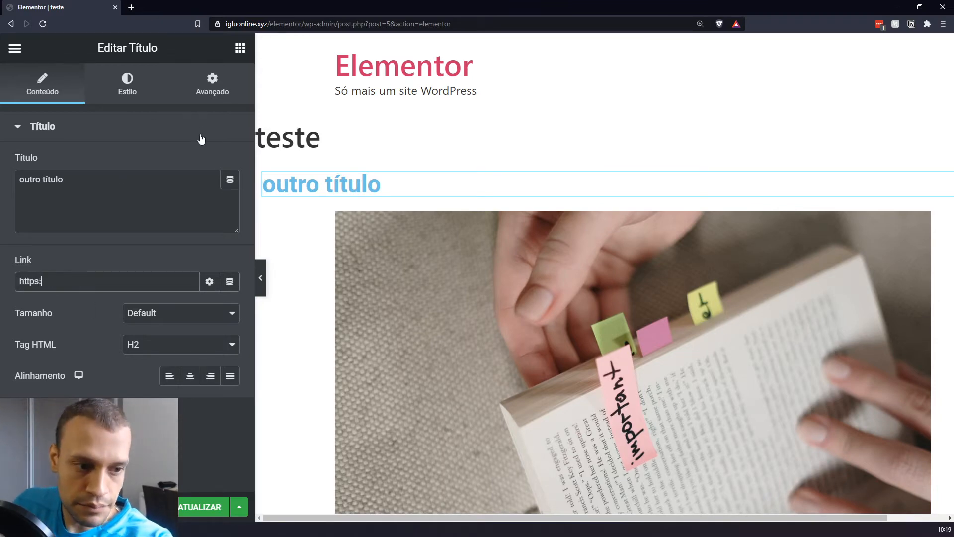
{"action": "type", "text": "gle.co"}
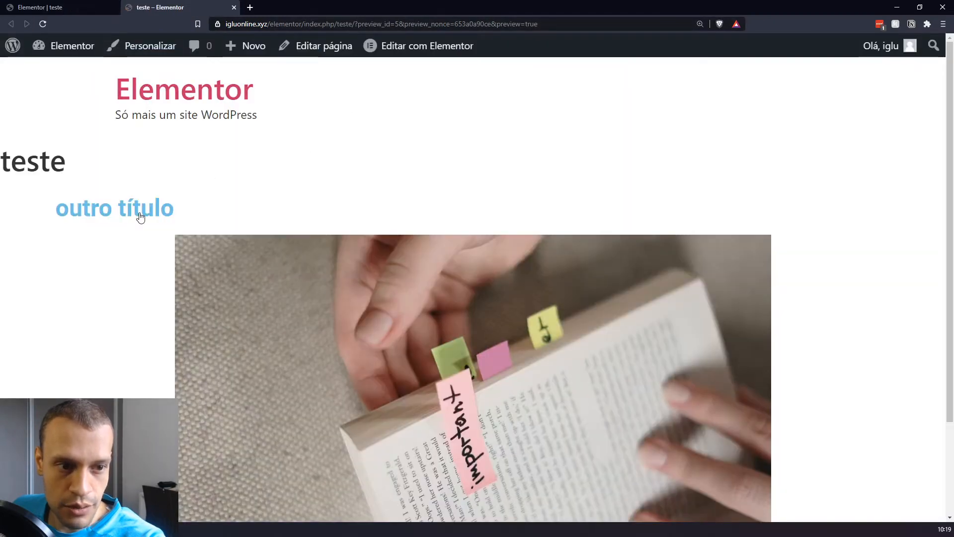
{"action": "left_click", "coordinate": [141, 217]}
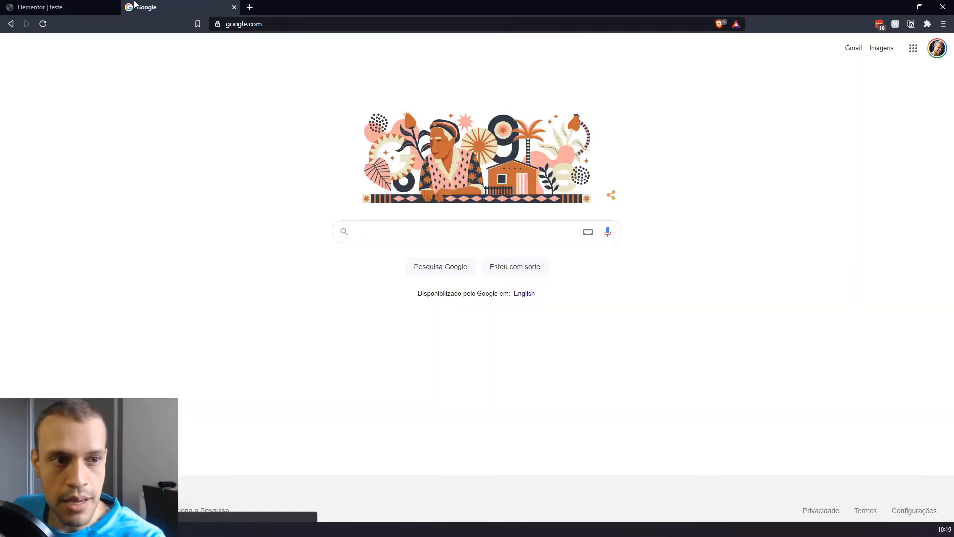
{"action": "middle_click", "coordinate": [134, 5]}
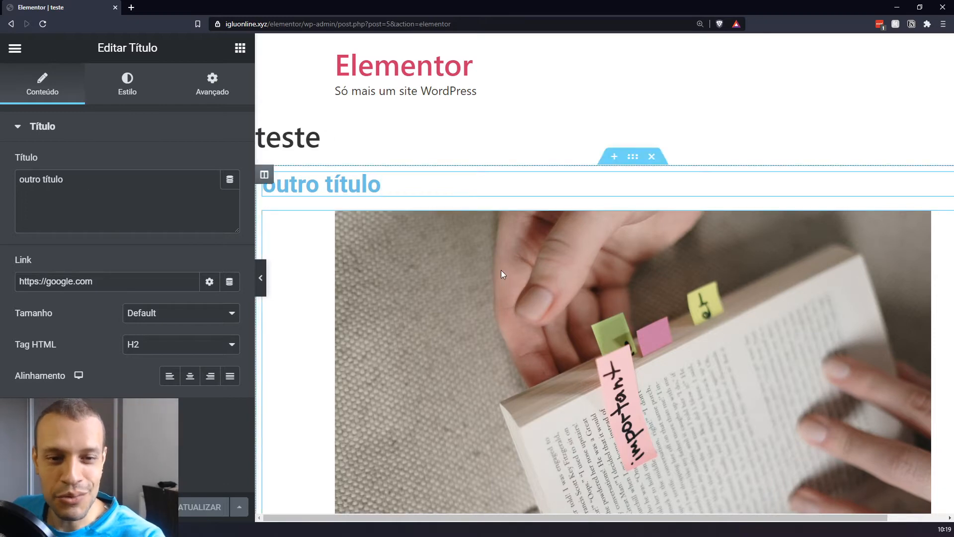
Set the book image's size to Medium - 300 x 300
{"action": "left_click", "coordinate": [518, 331]}
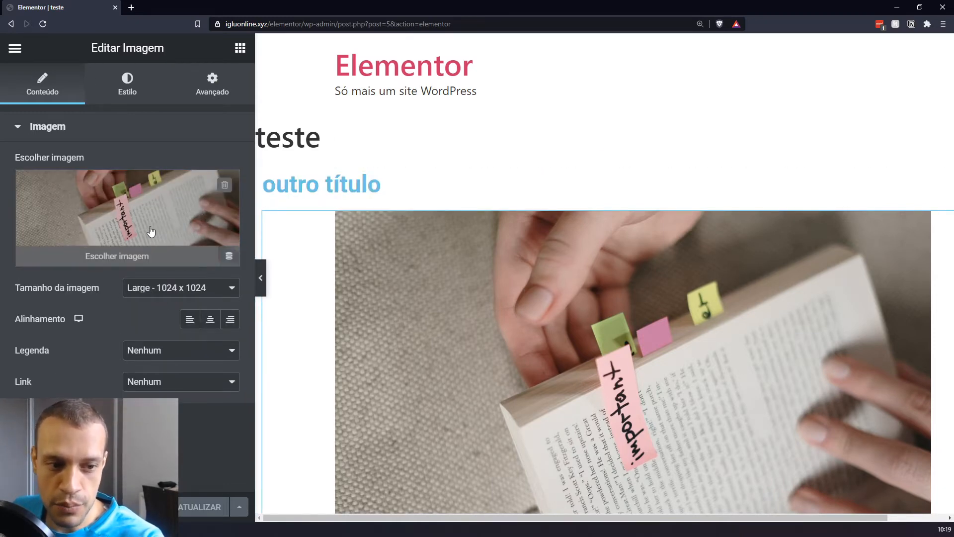
{"action": "left_click", "coordinate": [187, 287]}
{"action": "left_click", "coordinate": [160, 316]}
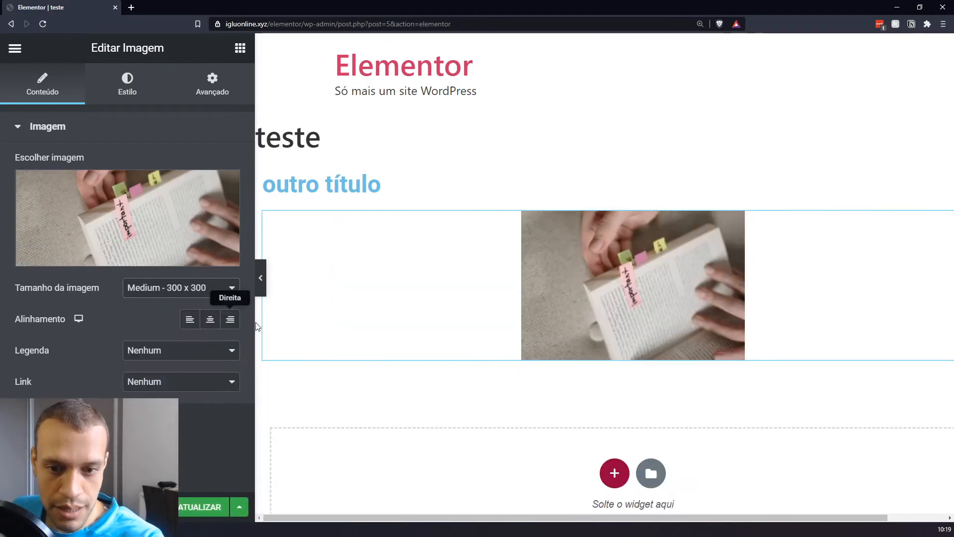
Try the left, center and right alignments on the book image, check its link options, and leave it centered
{"action": "left_click", "coordinate": [188, 320]}
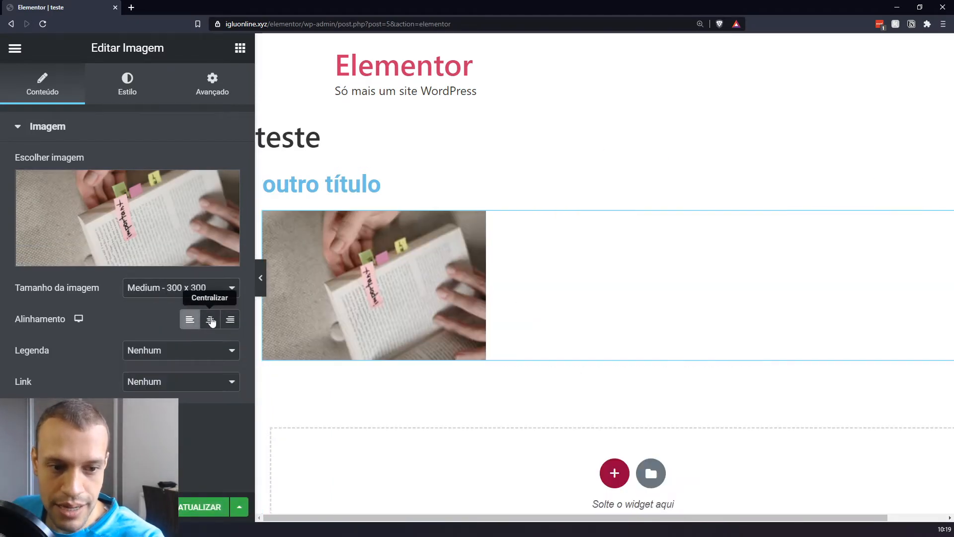
{"action": "left_click", "coordinate": [210, 319]}
{"action": "left_click", "coordinate": [229, 319]}
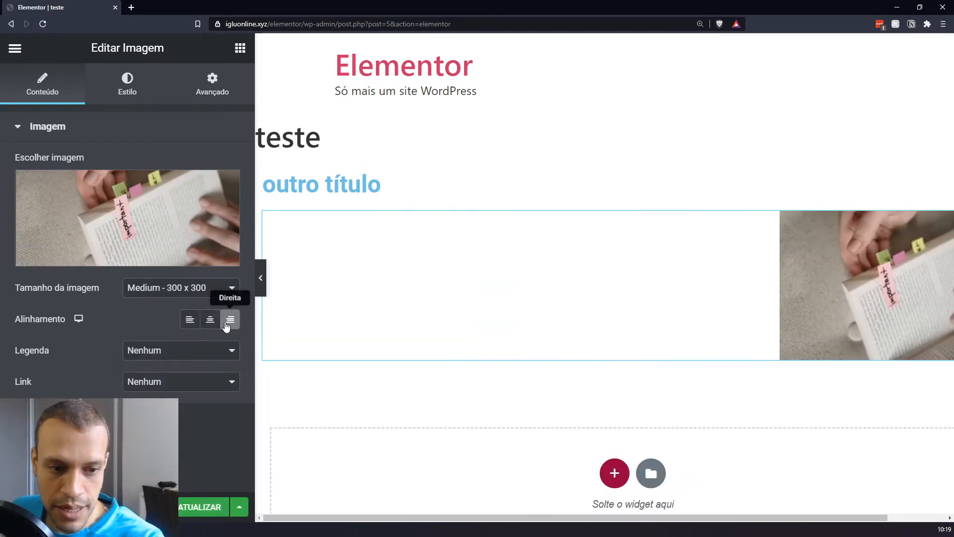
{"action": "left_click", "coordinate": [163, 380]}
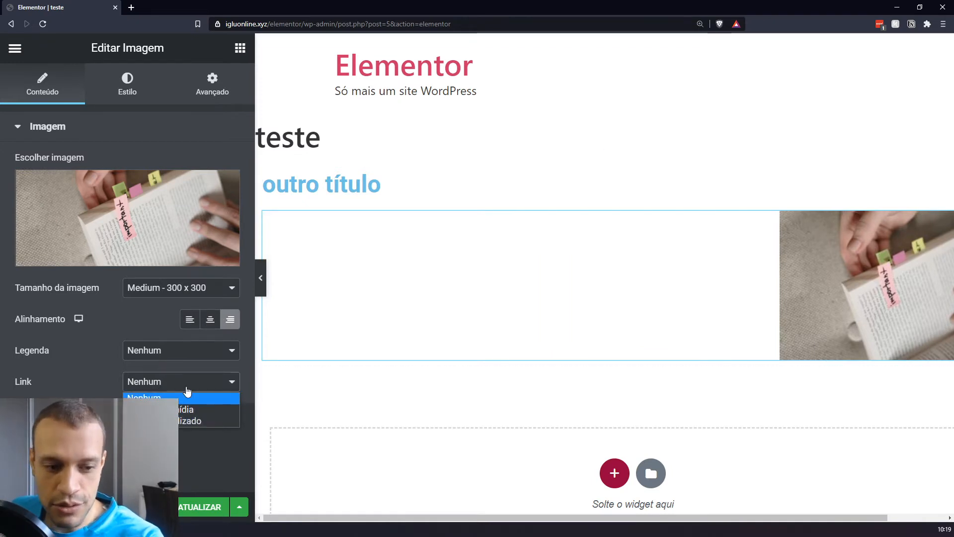
{"action": "left_click", "coordinate": [209, 319]}
{"action": "left_click", "coordinate": [209, 319]}
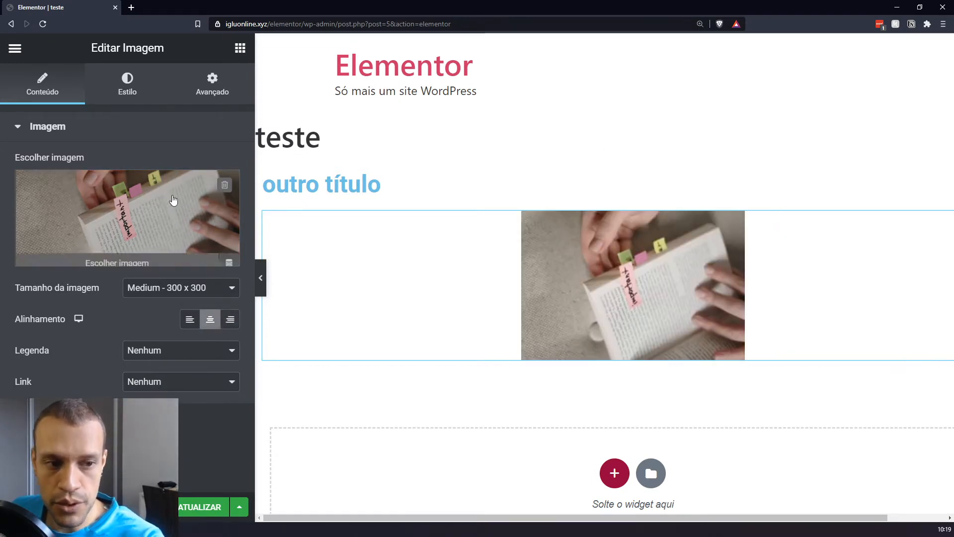
Examine the Conteúdo, Estilo and Avançado settings of the "outro título" heading
{"action": "left_click", "coordinate": [321, 184]}
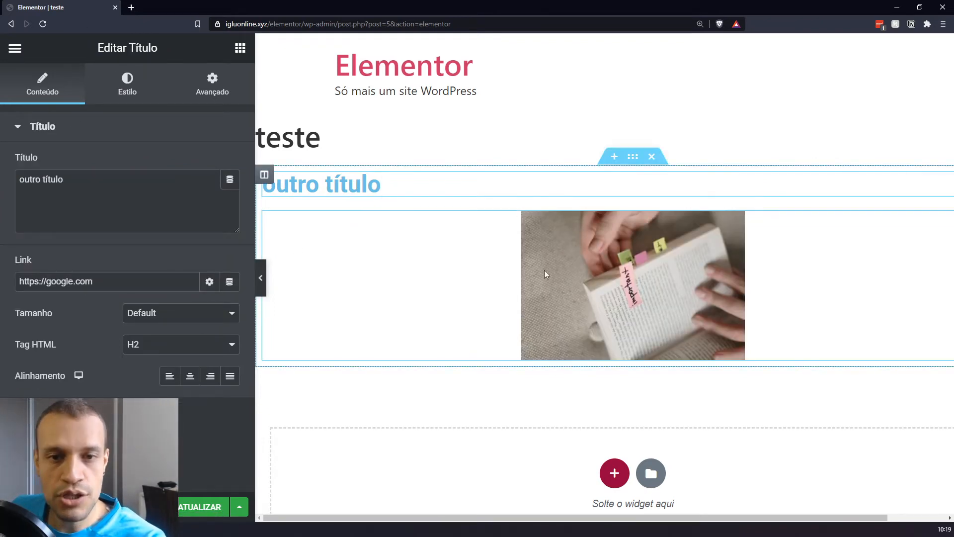
{"action": "left_click", "coordinate": [42, 93]}
{"action": "left_click", "coordinate": [107, 82]}
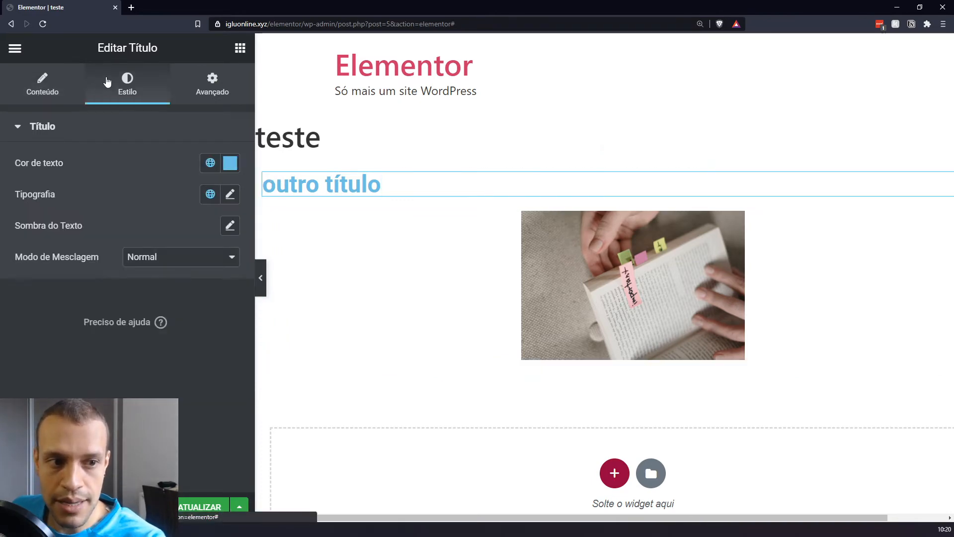
{"action": "left_click", "coordinate": [190, 78]}
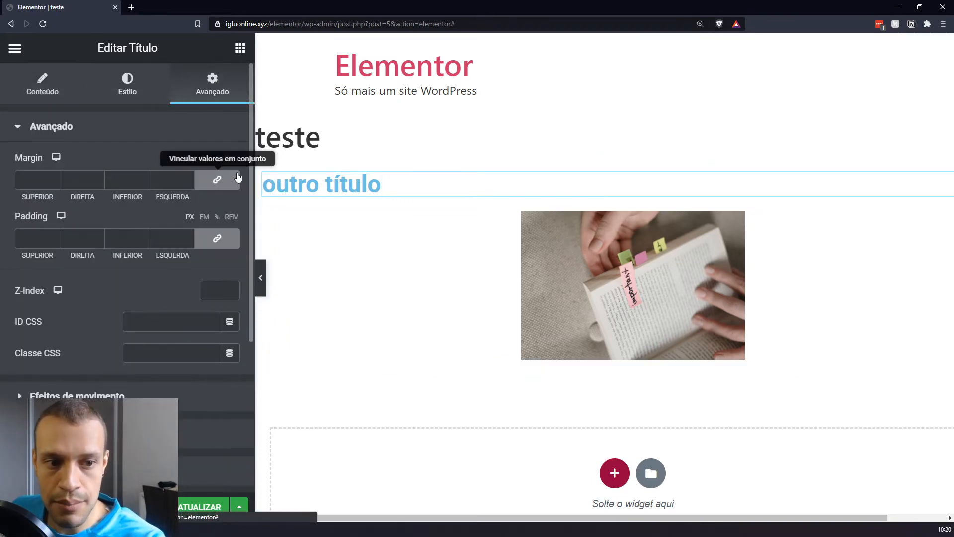
Add a Botão widget between the "outro título" heading and the book image, and align the button left
{"action": "left_click", "coordinate": [61, 90]}
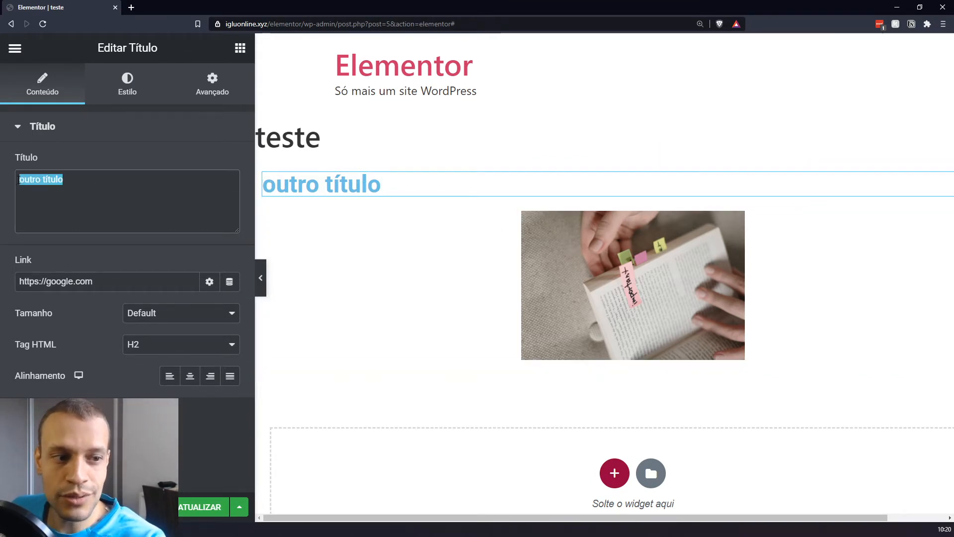
{"action": "left_click", "coordinate": [699, 267]}
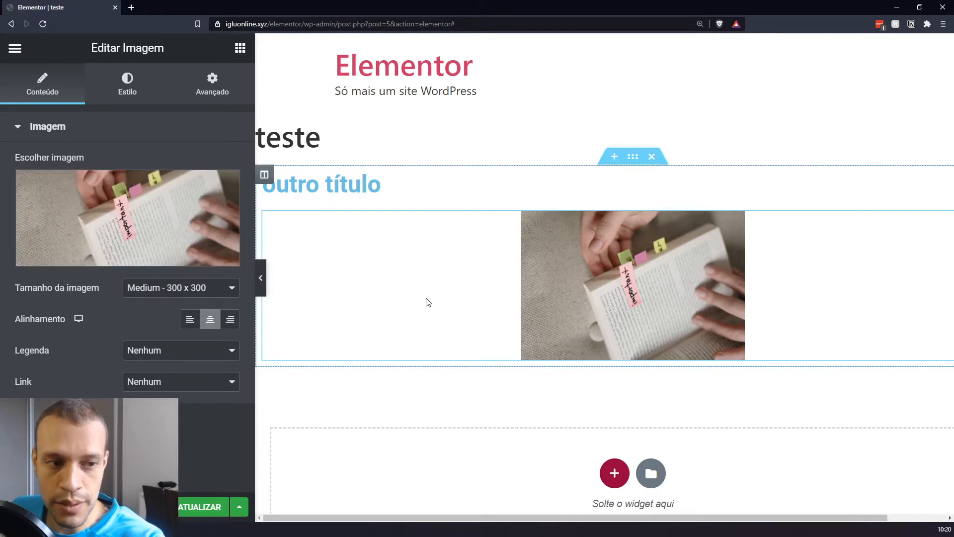
{"action": "left_click", "coordinate": [240, 48]}
{"action": "scroll", "coordinate": [211, 302], "scroll_direction": "down", "scroll_amount": 2}
{"action": "left_click_drag", "start_coordinate": [190, 257], "coordinate": [432, 190]}
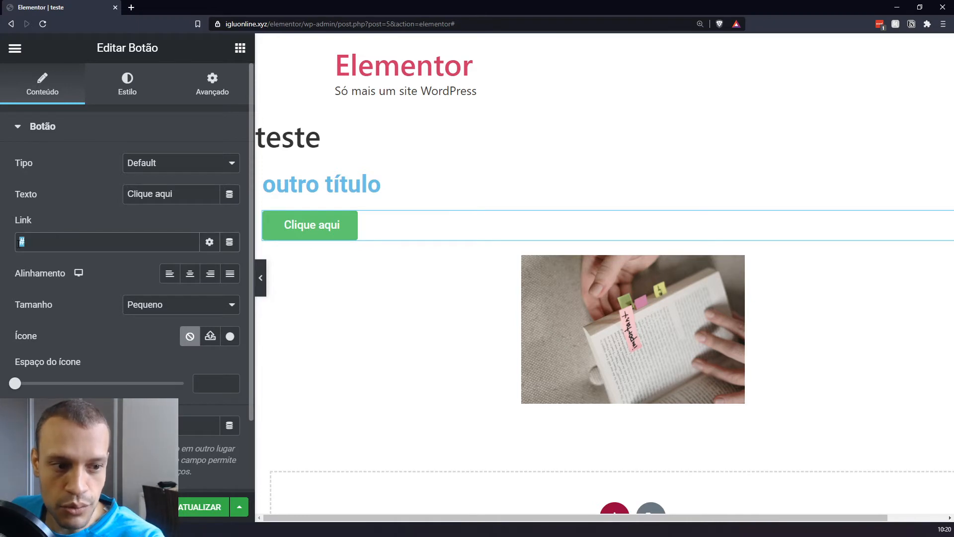
{"action": "left_click", "coordinate": [170, 273]}
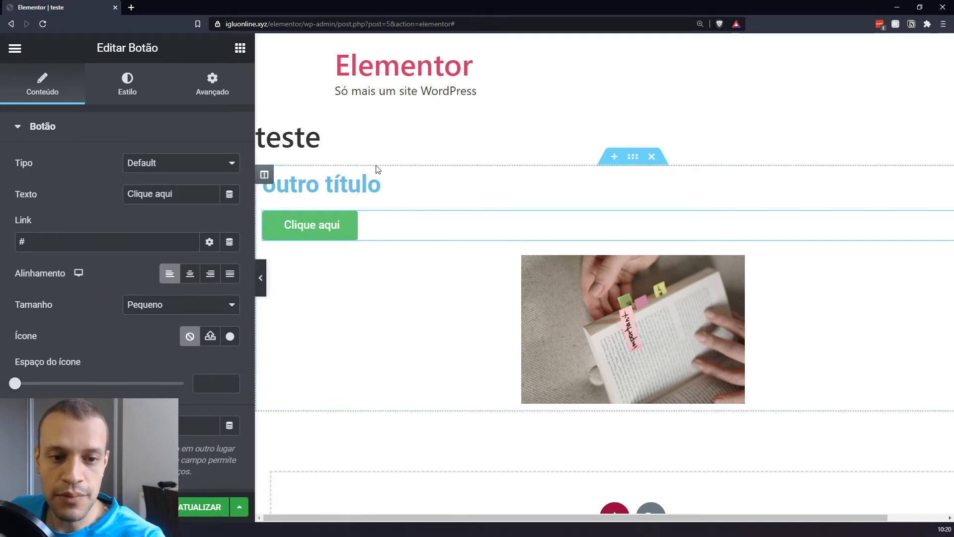
Compare the available settings of the heading, the book image and the "Clique aqui" button
{"action": "left_click", "coordinate": [380, 190]}
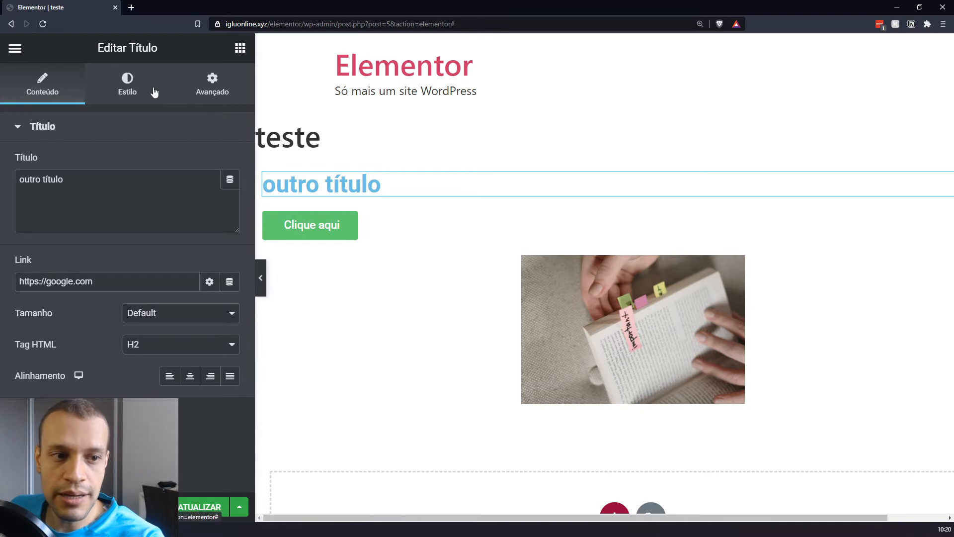
{"action": "left_click", "coordinate": [127, 82]}
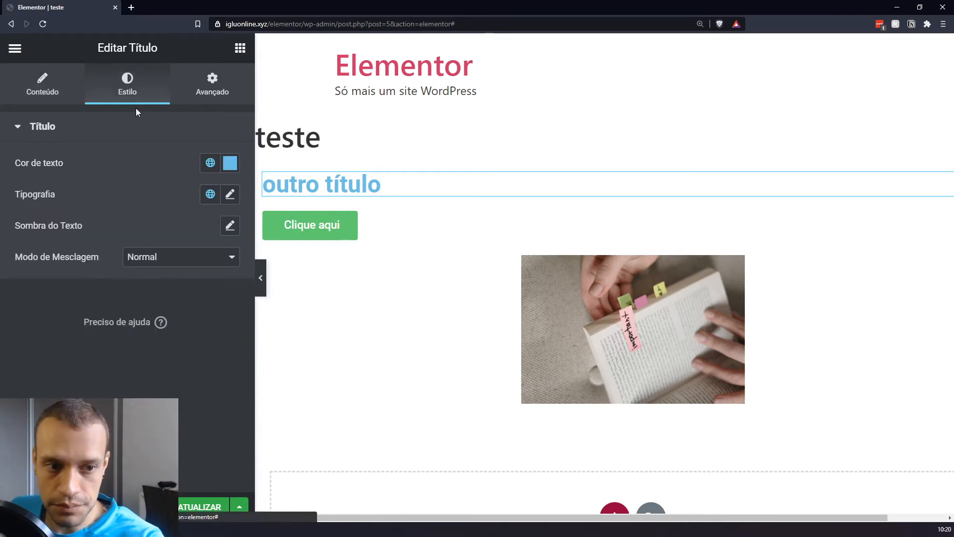
{"action": "left_click", "coordinate": [338, 226]}
{"action": "left_click", "coordinate": [473, 292]}
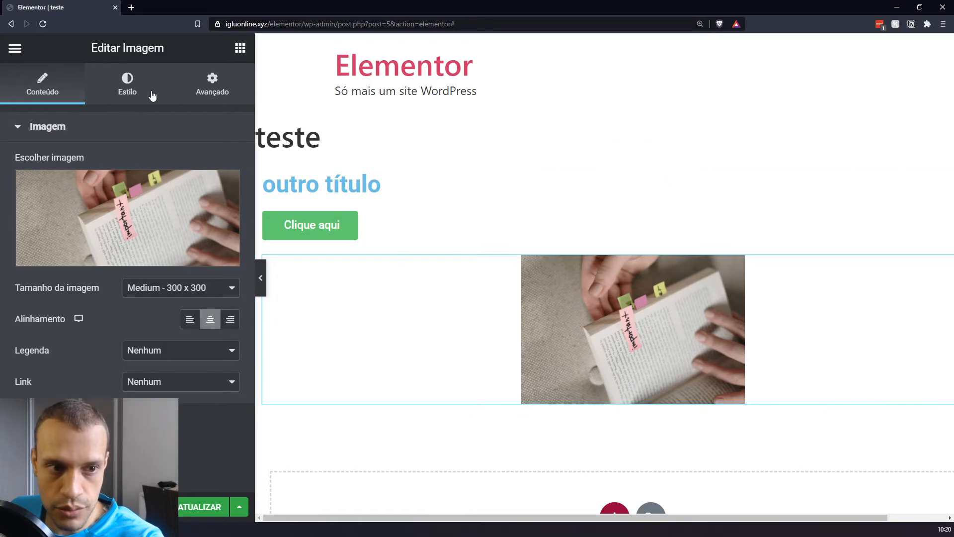
{"action": "left_click", "coordinate": [368, 216]}
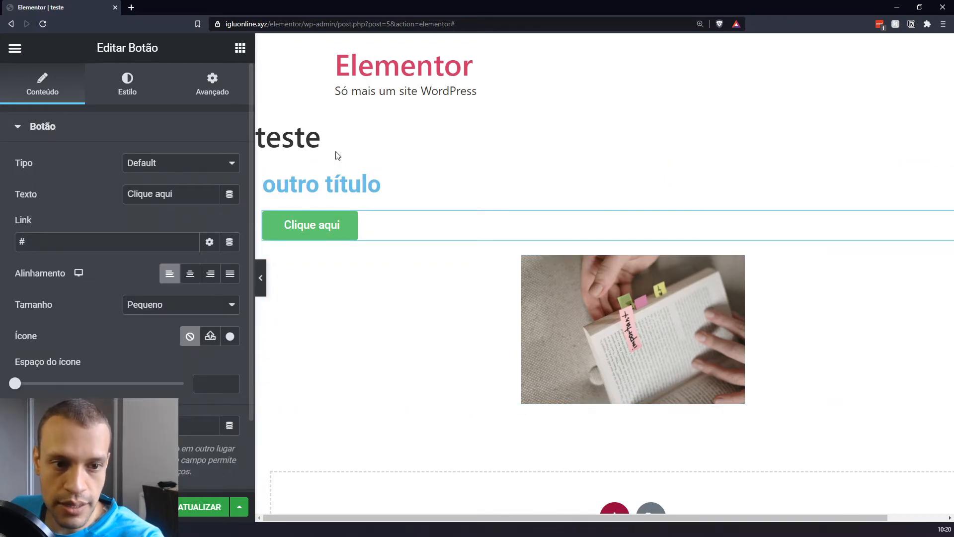
Try several text colours on the "outro título" heading and settle on orange #DF5F32
{"action": "left_click", "coordinate": [328, 184]}
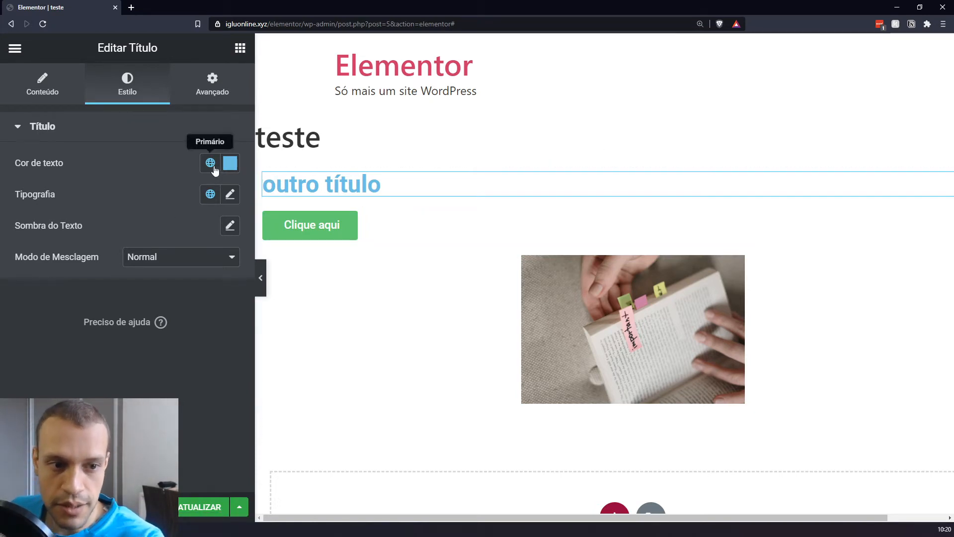
{"action": "left_click", "coordinate": [230, 162]}
{"action": "left_click_drag", "start_coordinate": [134, 286], "coordinate": [46, 357]}
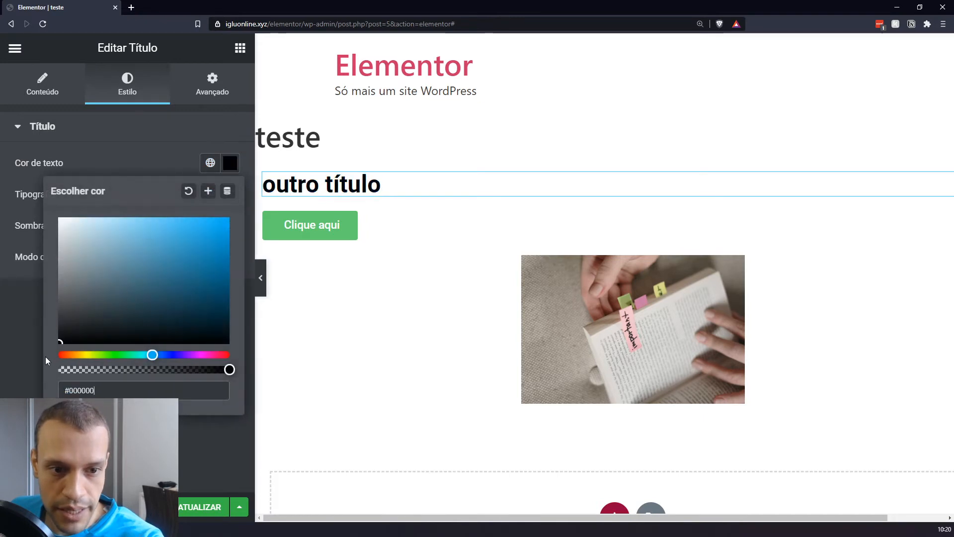
{"action": "left_click_drag", "start_coordinate": [203, 295], "coordinate": [107, 298]}
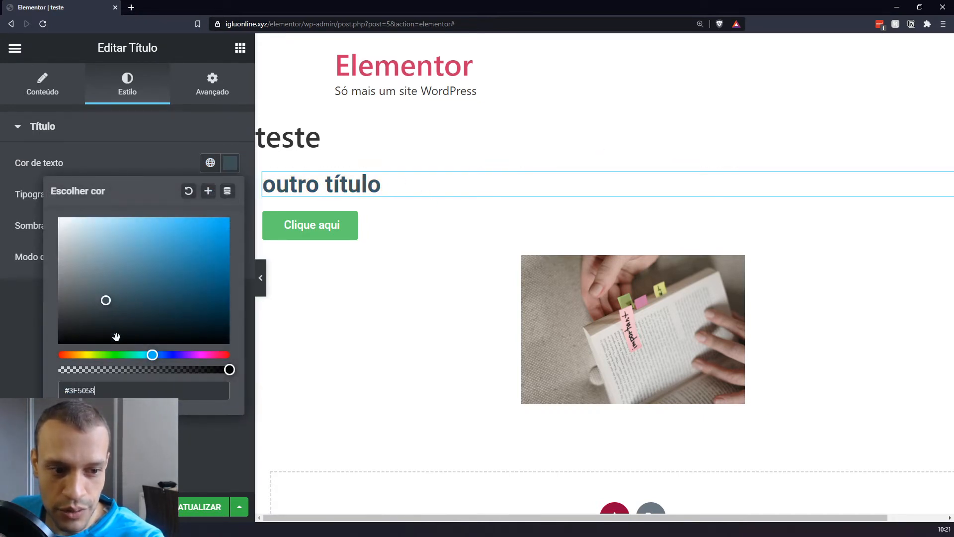
{"action": "left_click_drag", "start_coordinate": [82, 355], "coordinate": [65, 355]}
{"action": "left_click_drag", "start_coordinate": [115, 288], "coordinate": [191, 233]}
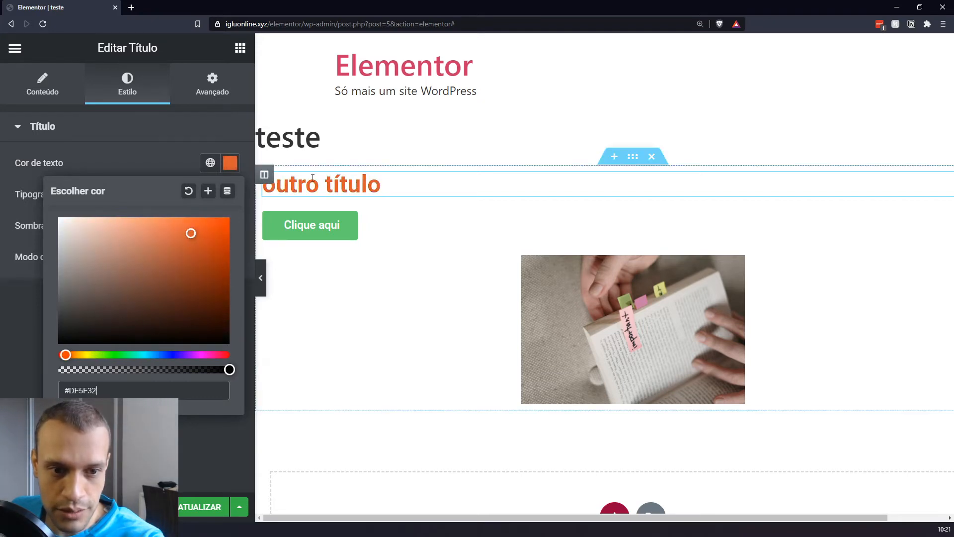
{"action": "left_click", "coordinate": [278, 209]}
Set the font family of the "outro título" heading to Saira Stencil One
{"action": "left_click", "coordinate": [230, 194]}
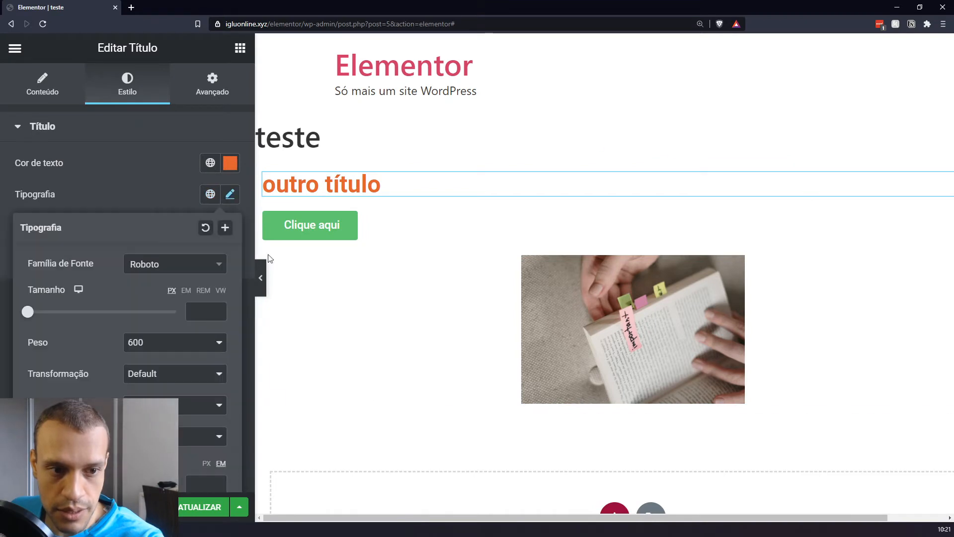
{"action": "left_click", "coordinate": [175, 264]}
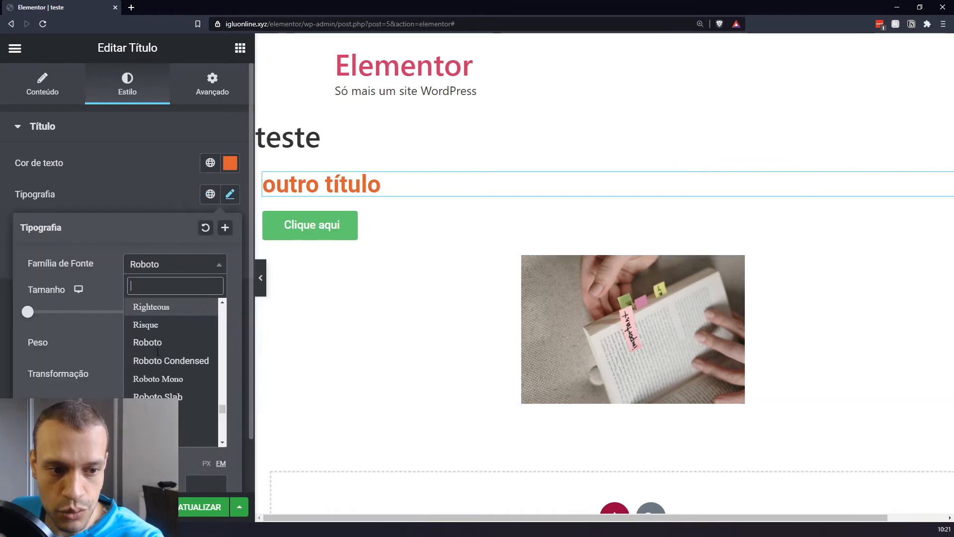
{"action": "scroll", "coordinate": [149, 368], "scroll_direction": "down", "scroll_amount": 10}
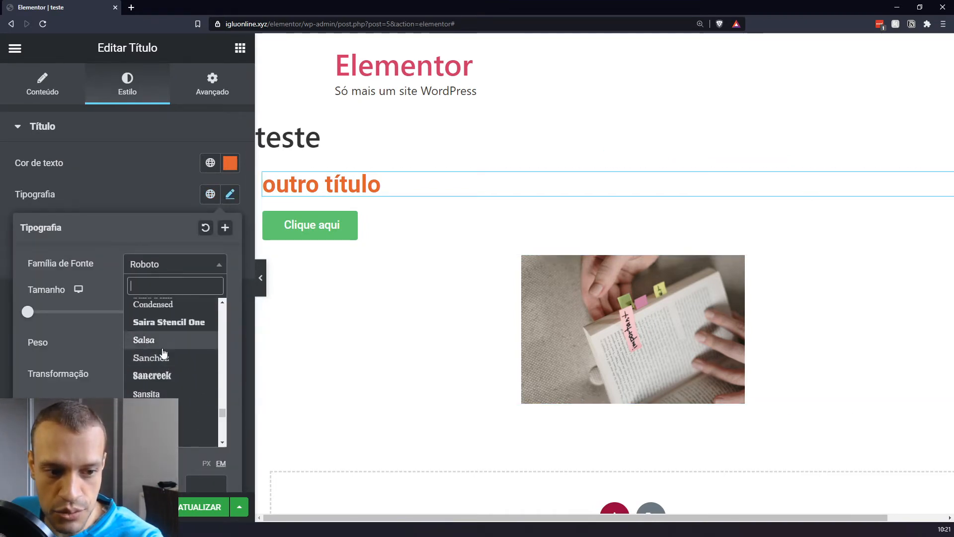
{"action": "left_click", "coordinate": [179, 322]}
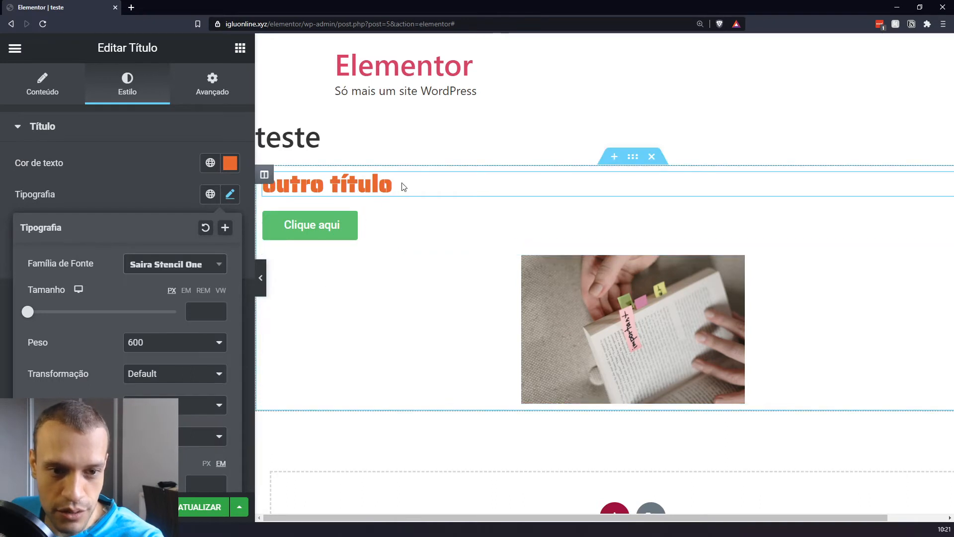
Set the heading's font size to 50 px and give its text a shadow with the default settings
{"action": "left_click", "coordinate": [201, 312]}
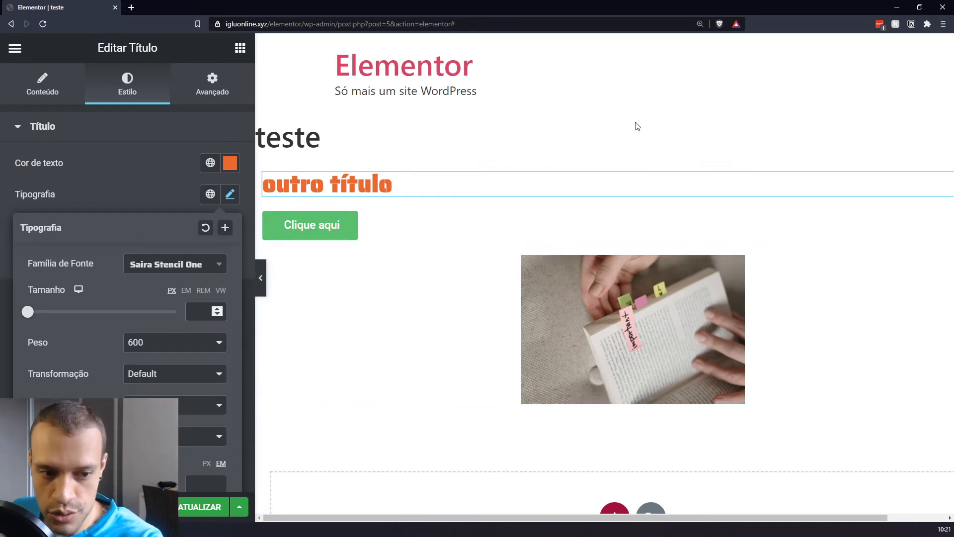
{"action": "double_click", "coordinate": [35, 291]}
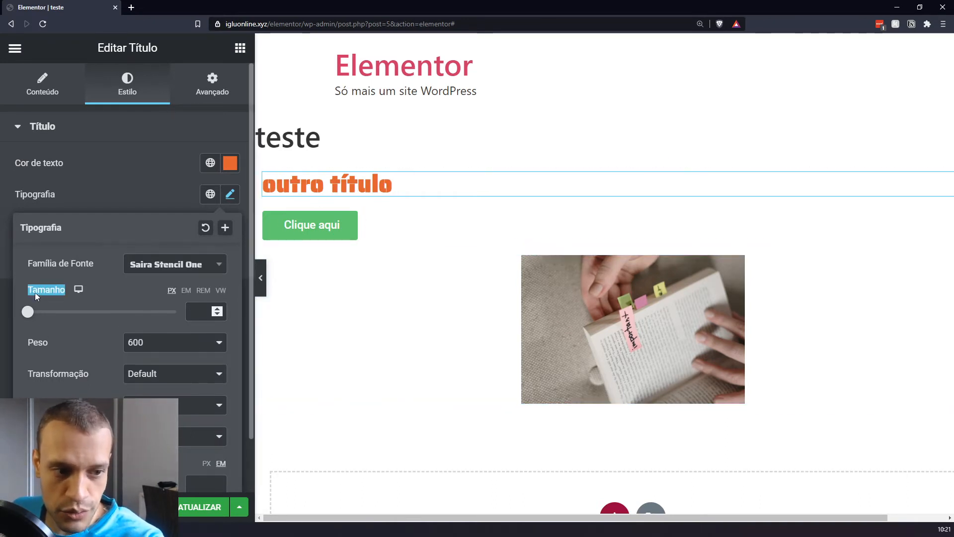
{"action": "type", "text": "50"}
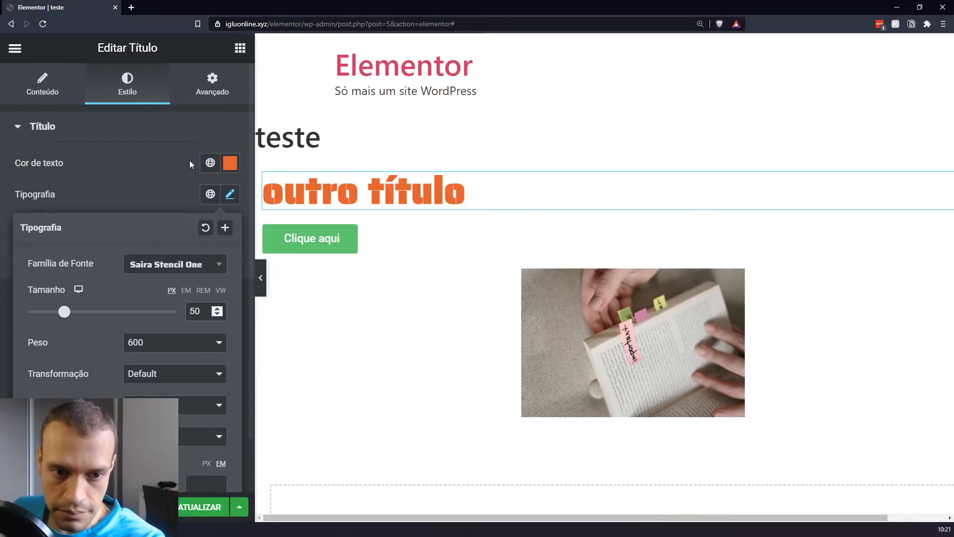
{"action": "left_click", "coordinate": [174, 195]}
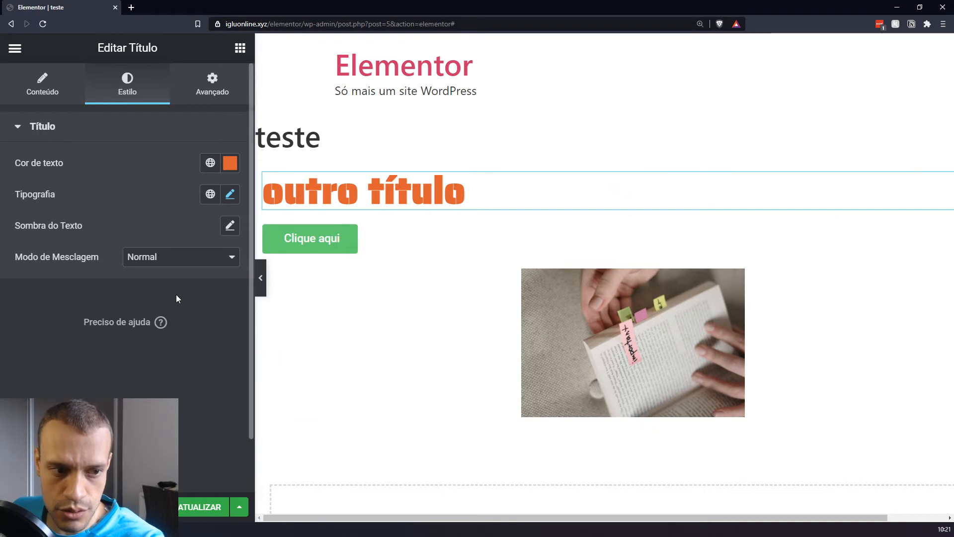
{"action": "left_click", "coordinate": [230, 226]}
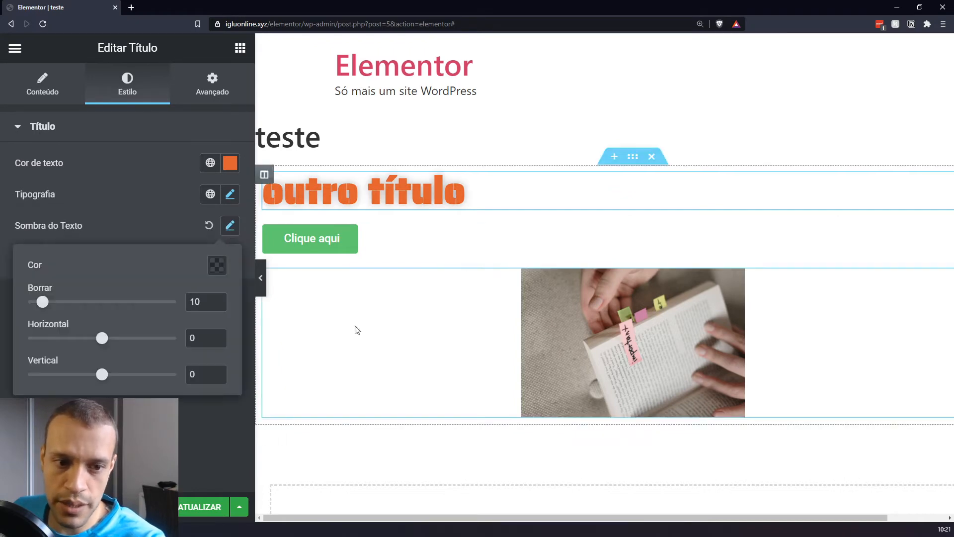
{"action": "left_click", "coordinate": [188, 230]}
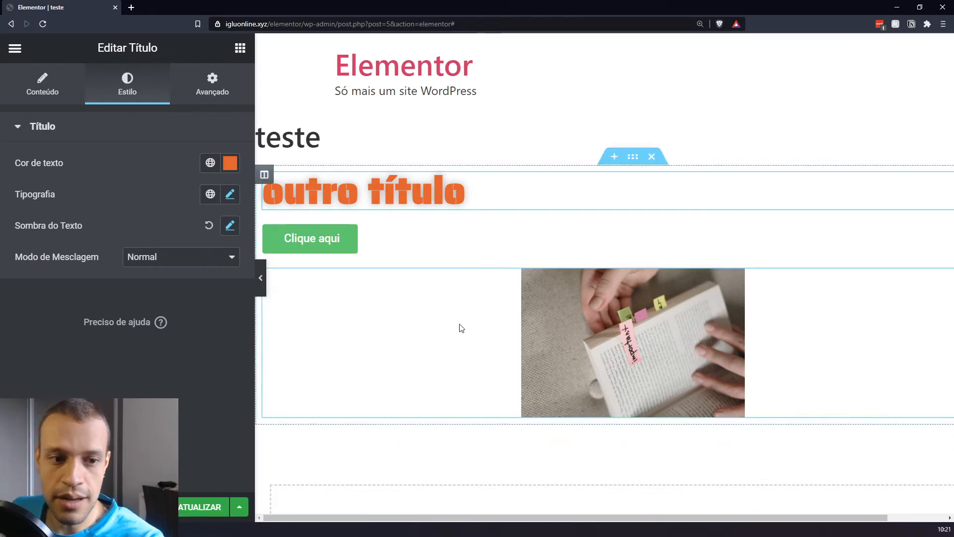
Look through the book image's style options and set its border type to Sólido
{"action": "left_click", "coordinate": [539, 312]}
{"action": "left_click", "coordinate": [124, 84]}
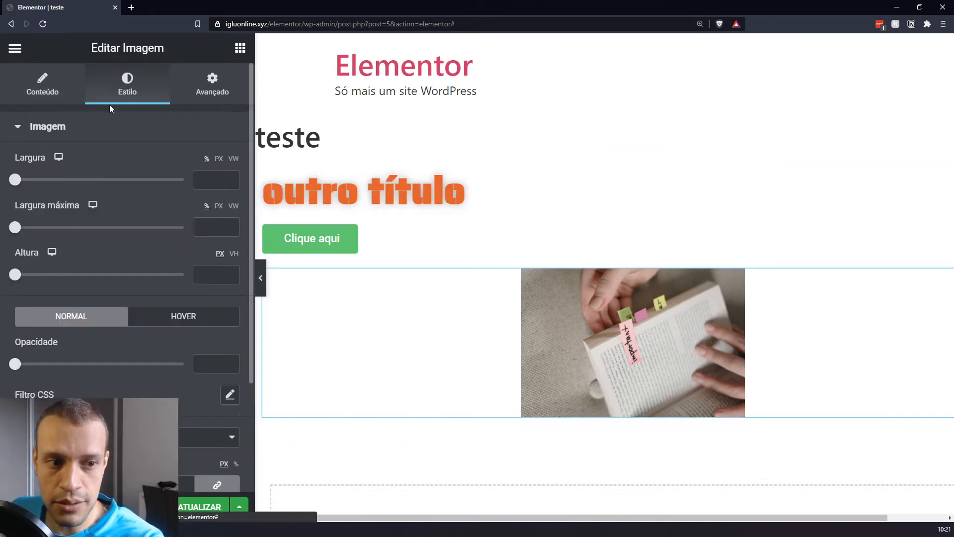
{"action": "scroll", "coordinate": [80, 295], "scroll_direction": "down", "scroll_amount": 3}
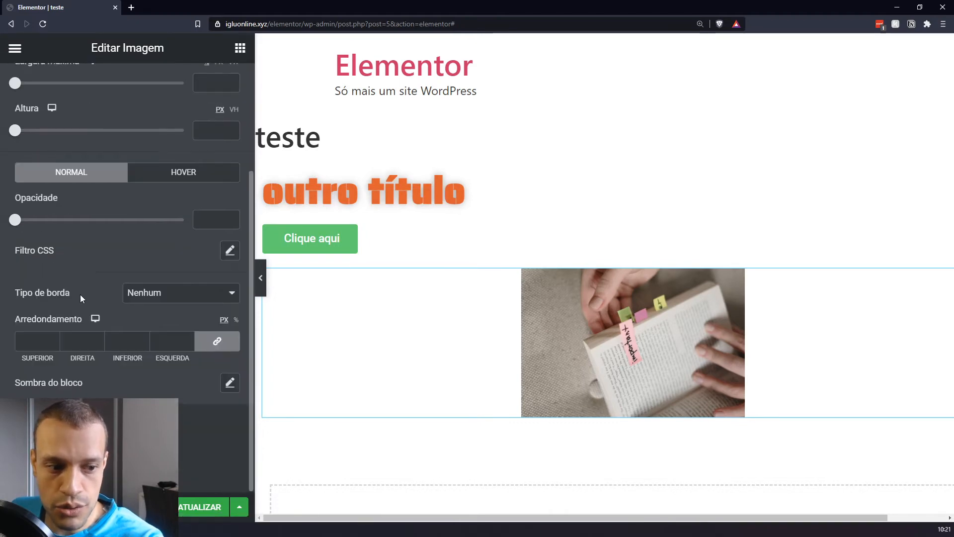
{"action": "scroll", "coordinate": [75, 285], "scroll_direction": "up", "scroll_amount": 3}
{"action": "scroll", "coordinate": [84, 350], "scroll_direction": "down", "scroll_amount": 2}
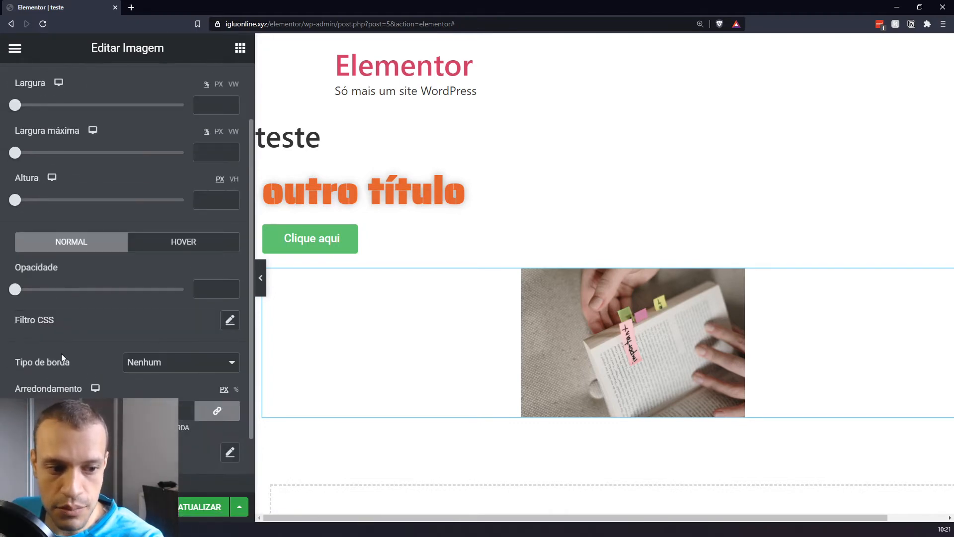
{"action": "left_click", "coordinate": [149, 362]}
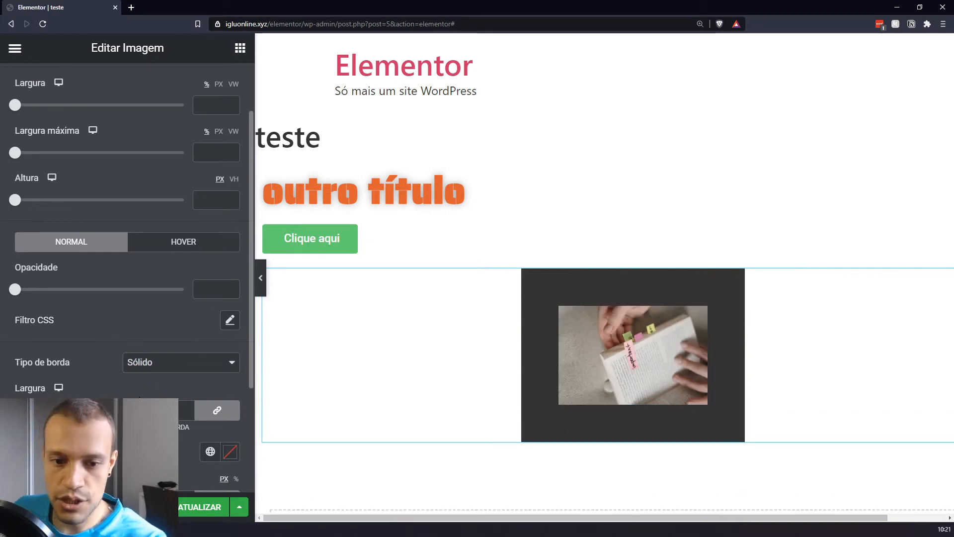
Enlarge the book image to a width of about 49%
{"action": "scroll", "coordinate": [467, 211], "scroll_direction": "down", "scroll_amount": 2}
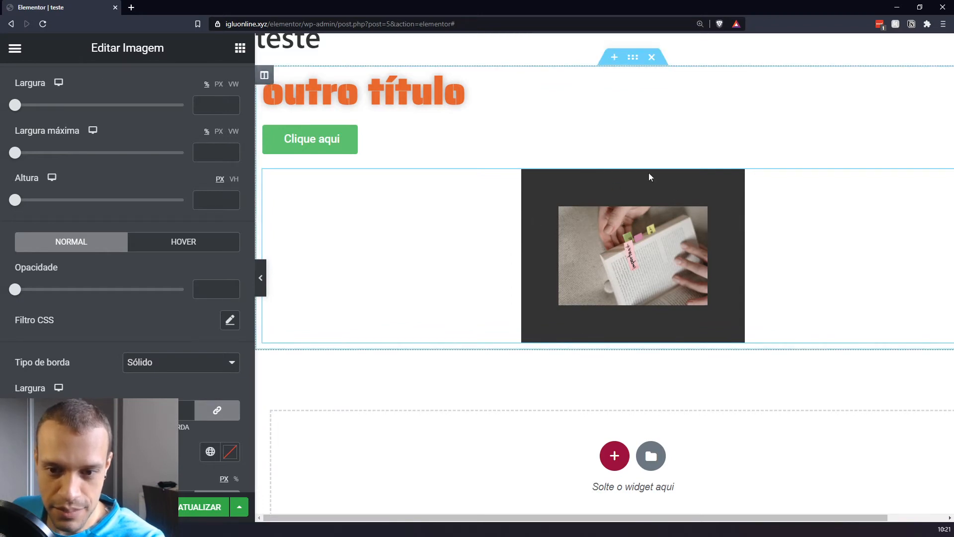
{"action": "scroll", "coordinate": [178, 310], "scroll_direction": "up", "scroll_amount": 2}
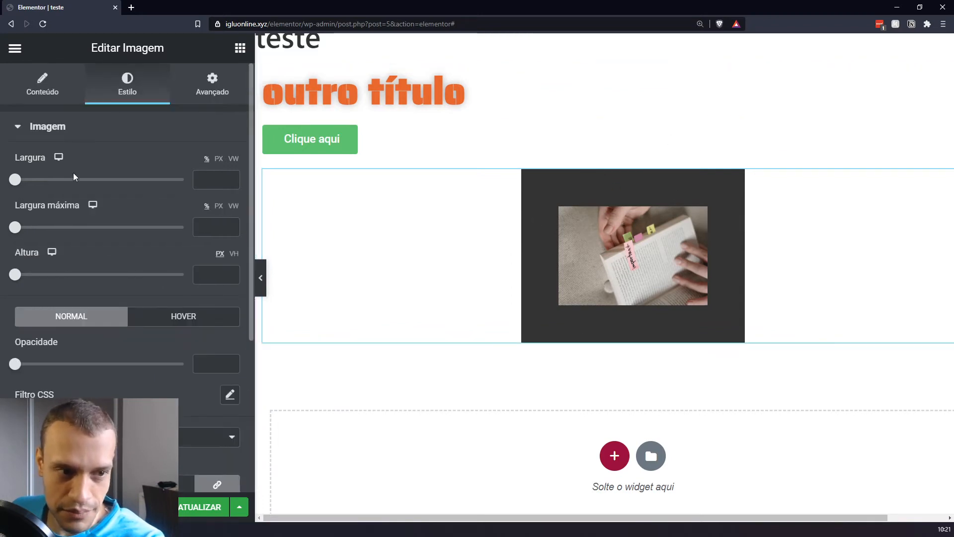
{"action": "left_click_drag", "start_coordinate": [14, 187], "coordinate": [92, 191]}
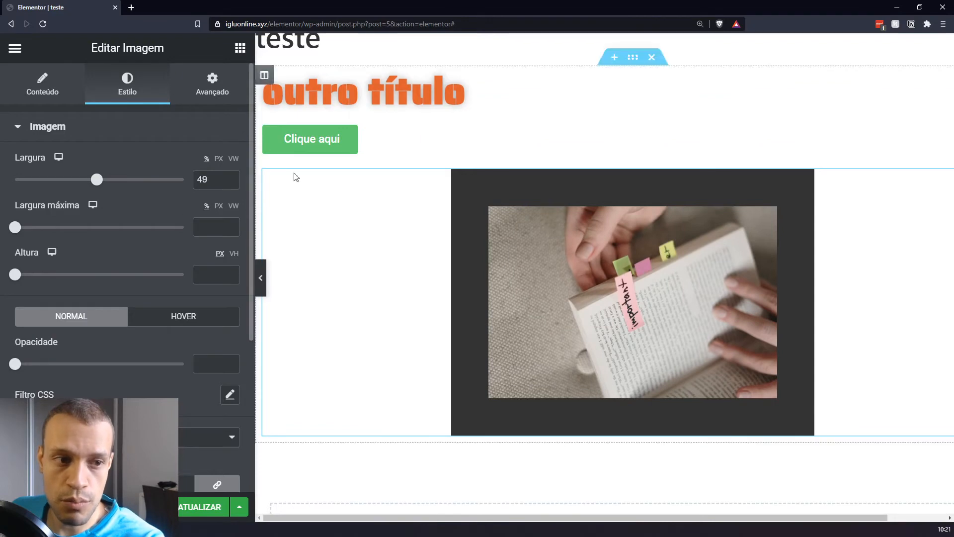
Examine the book image's Avançado settings, from margin and padding through the collapsed sections
{"action": "left_click", "coordinate": [212, 90]}
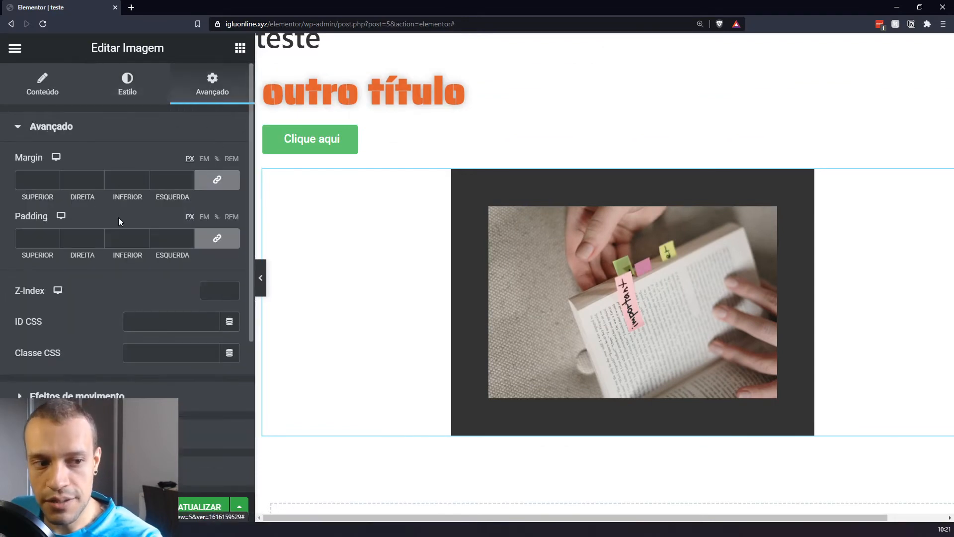
{"action": "scroll", "coordinate": [186, 120], "scroll_direction": "down", "scroll_amount": 4}
{"action": "scroll", "coordinate": [183, 125], "scroll_direction": "up", "scroll_amount": 5}
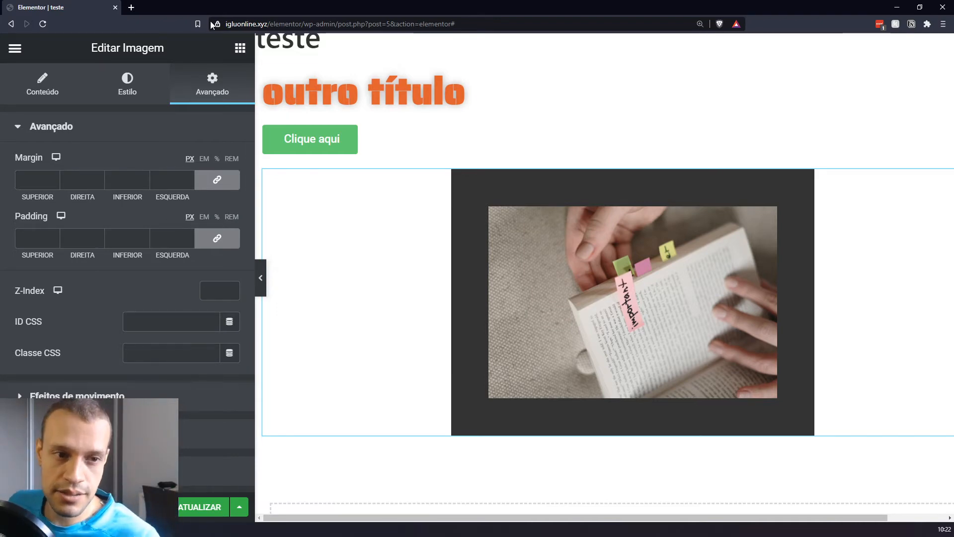
Set the book image's width to 50% and look over its Avançado sections again
{"action": "left_click", "coordinate": [128, 77]}
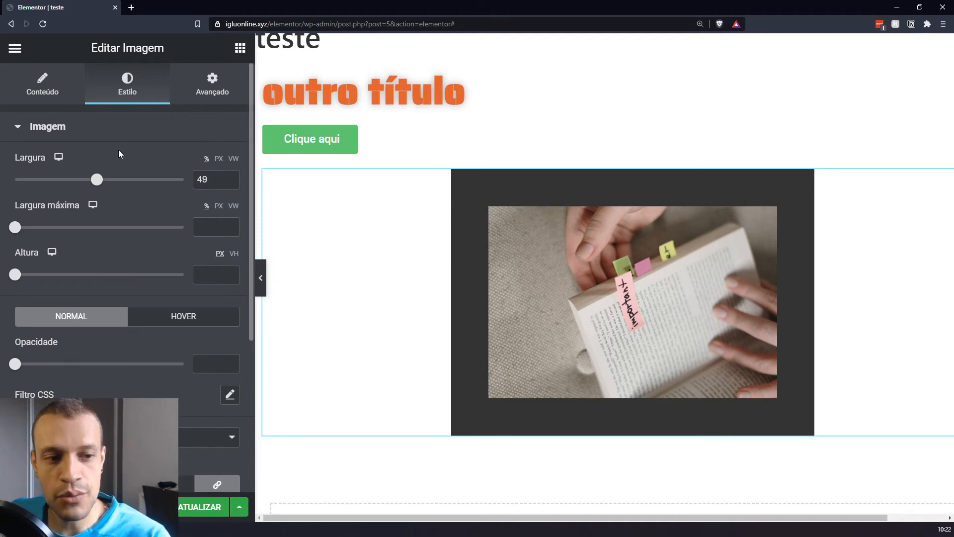
{"action": "left_click_drag", "start_coordinate": [97, 181], "coordinate": [98, 182]}
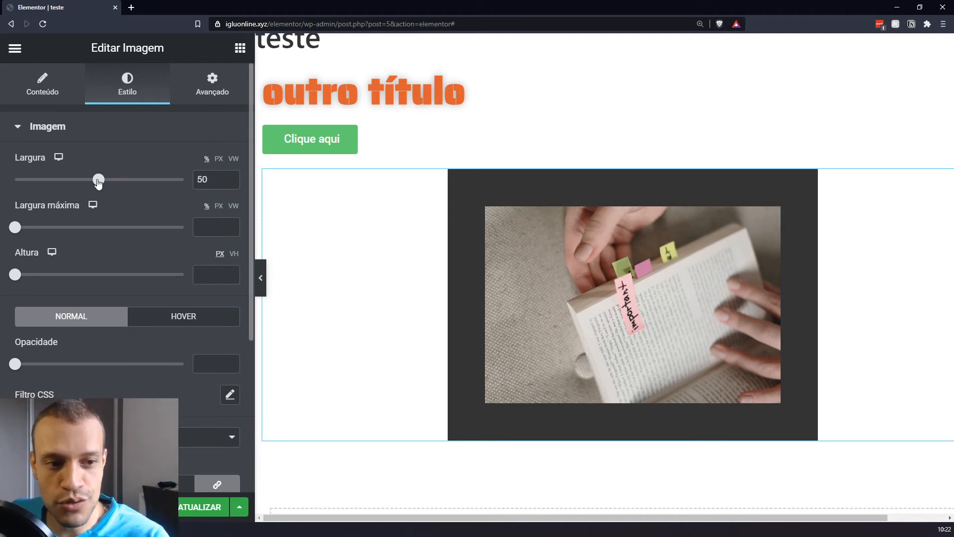
{"action": "left_click", "coordinate": [225, 93]}
{"action": "scroll", "coordinate": [129, 198], "scroll_direction": "down", "scroll_amount": 4}
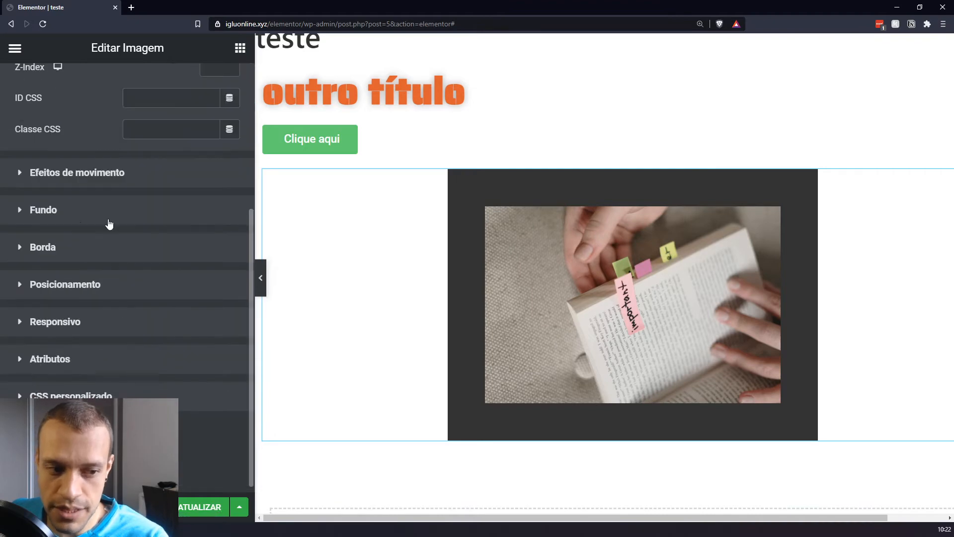
{"action": "scroll", "coordinate": [120, 199], "scroll_direction": "up", "scroll_amount": 5}
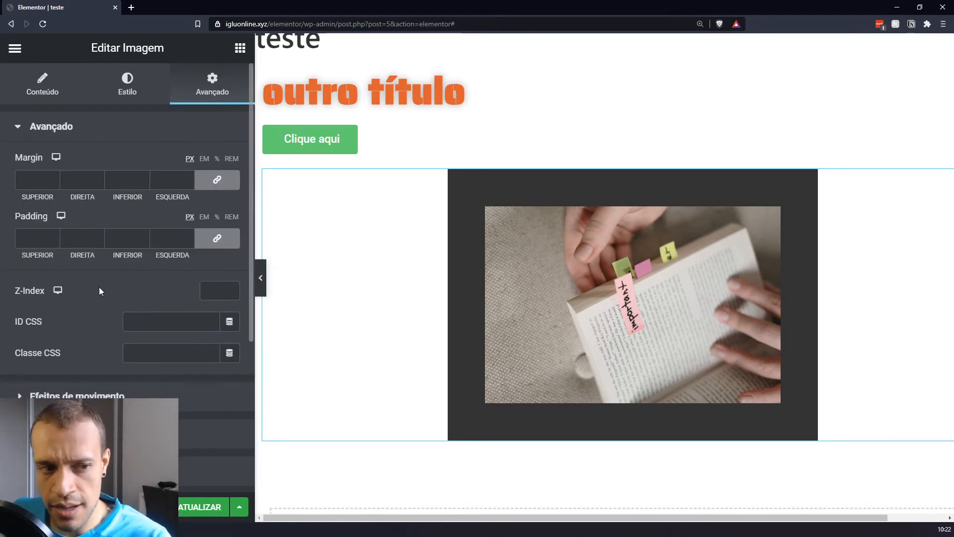
Look over the image's content settings, the widget library's categories, and the settings of the green button and the orange title
{"action": "left_click", "coordinate": [32, 89]}
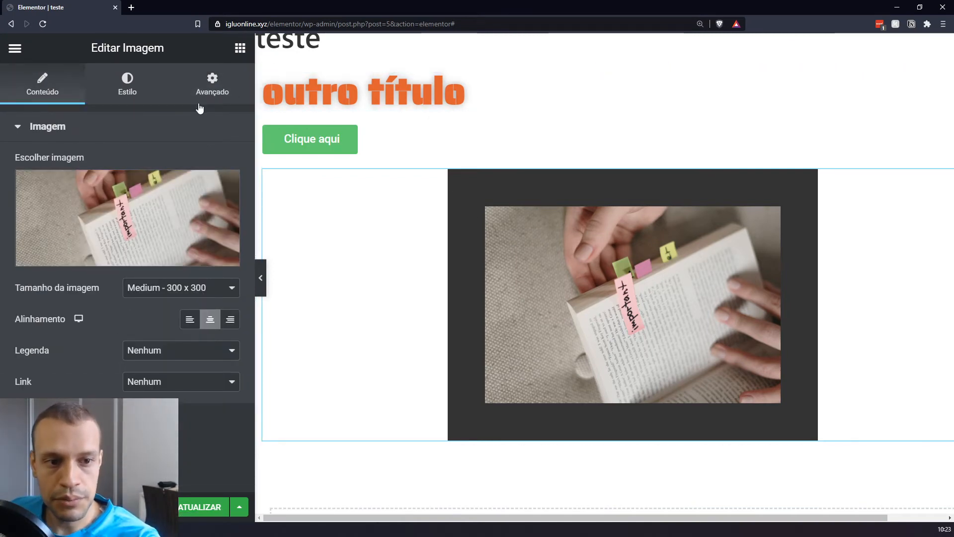
{"action": "left_click", "coordinate": [242, 49]}
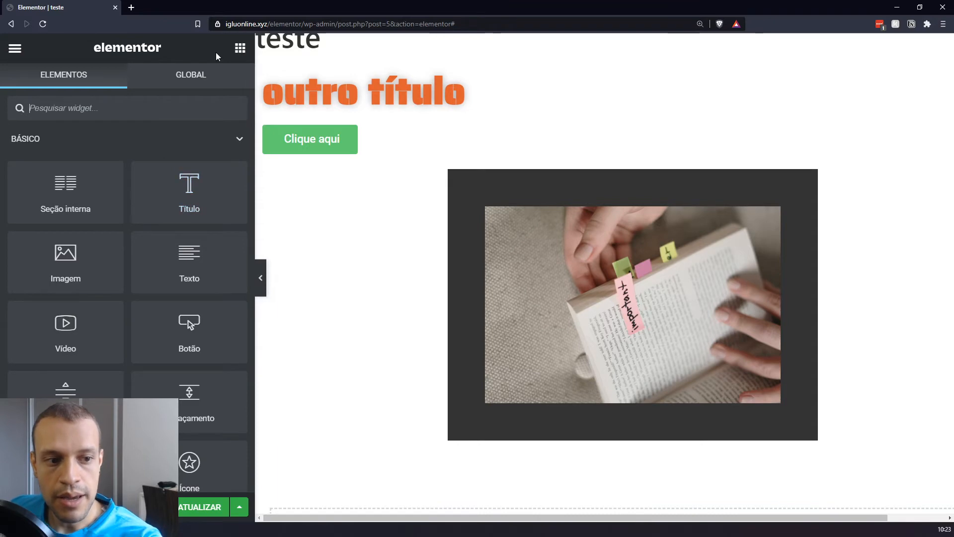
{"action": "scroll", "coordinate": [162, 240], "scroll_direction": "down", "scroll_amount": 5}
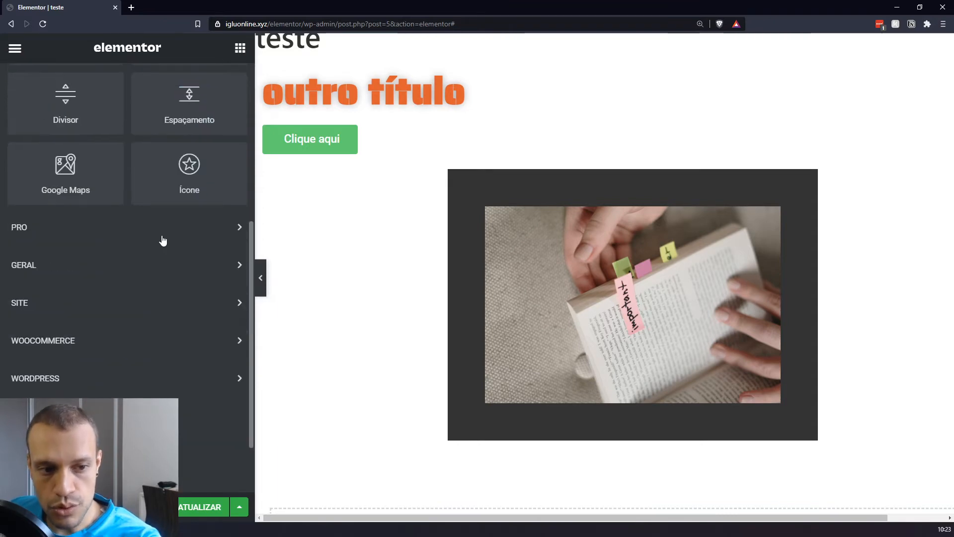
{"action": "scroll", "coordinate": [149, 258], "scroll_direction": "up", "scroll_amount": 5}
{"action": "left_click", "coordinate": [378, 138]}
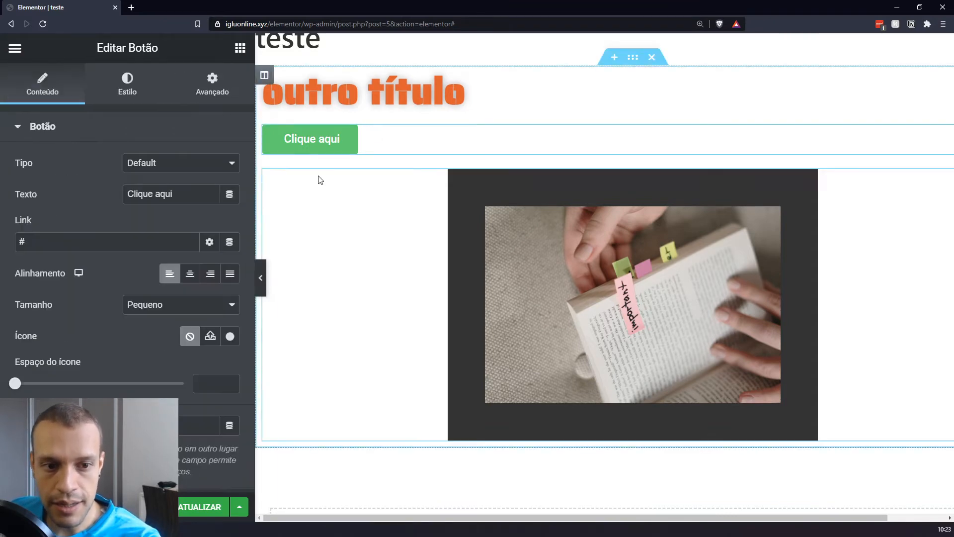
{"action": "left_click", "coordinate": [343, 94]}
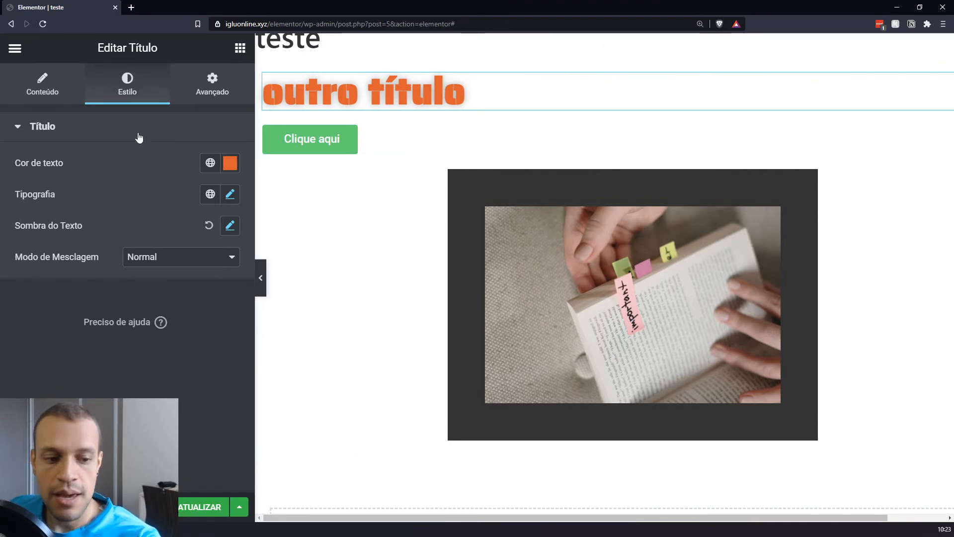
Look over the editor's main menu, then examine the page's general settings, including title, status options and featured image
{"action": "left_click", "coordinate": [15, 50]}
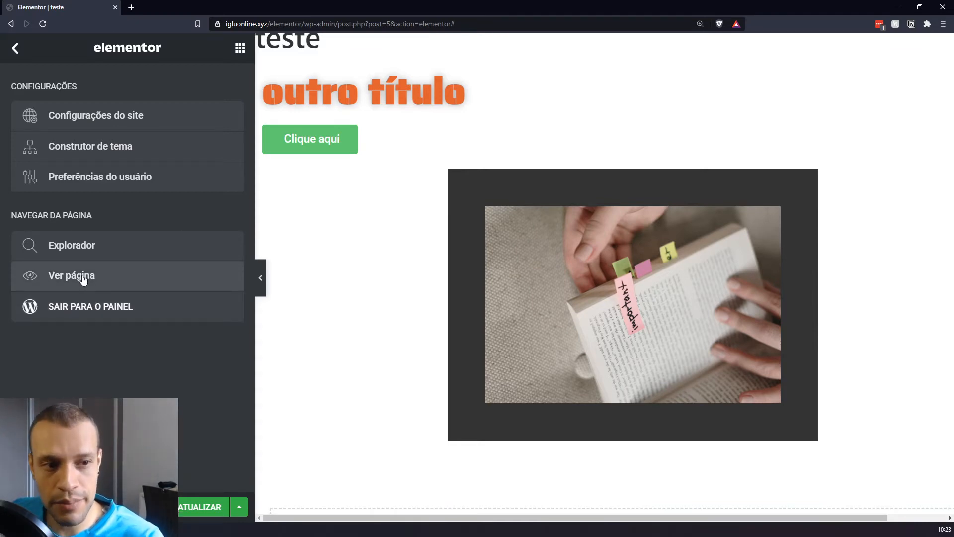
{"action": "left_click", "coordinate": [122, 115]}
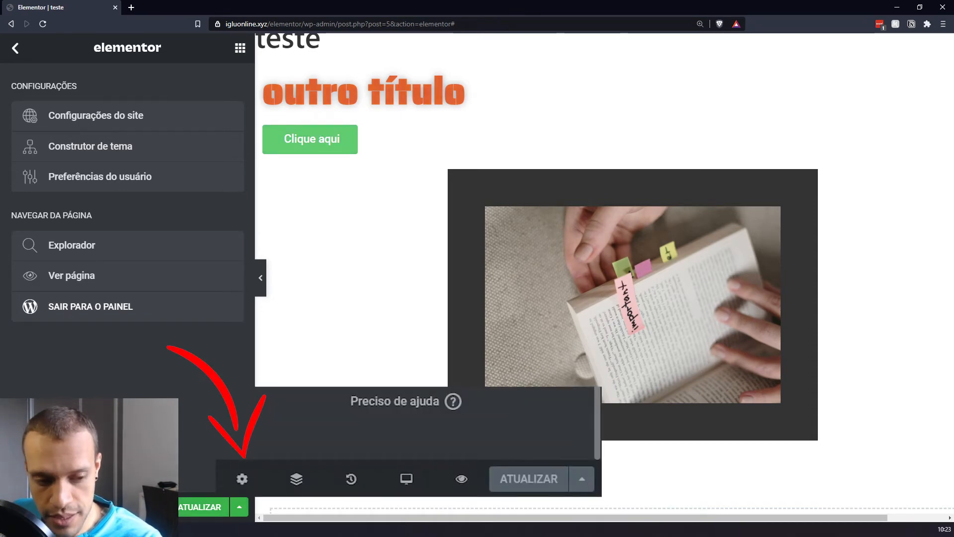
{"action": "left_click", "coordinate": [17, 507]}
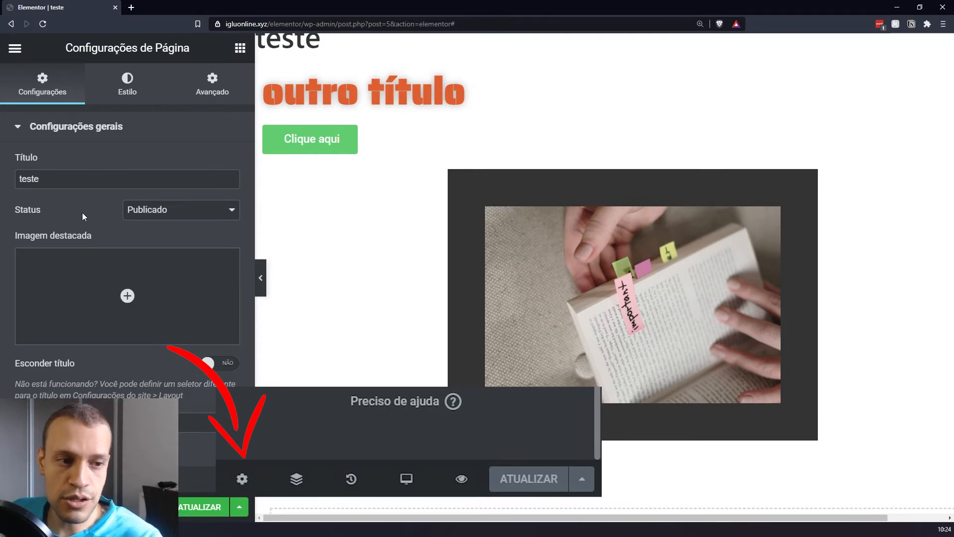
{"action": "double_click", "coordinate": [30, 178]}
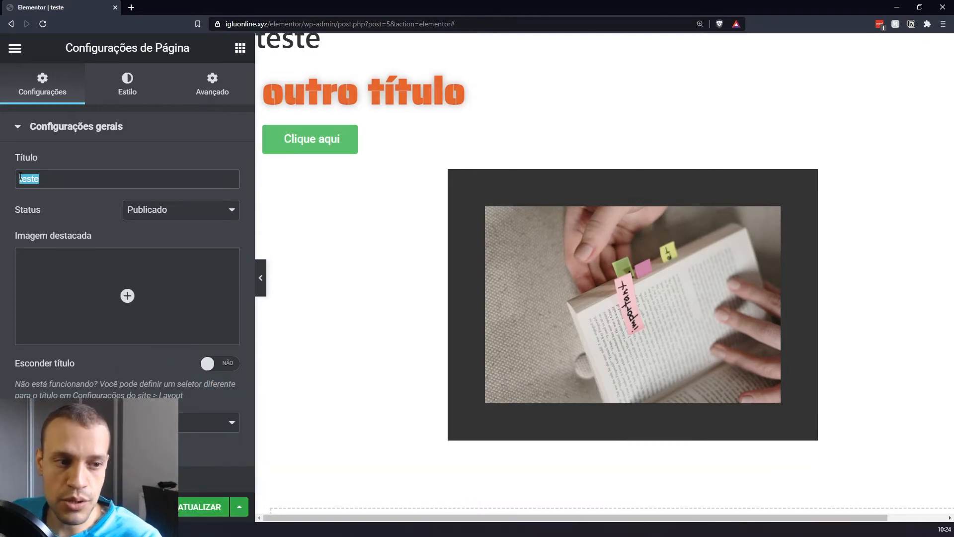
{"action": "left_click", "coordinate": [159, 211]}
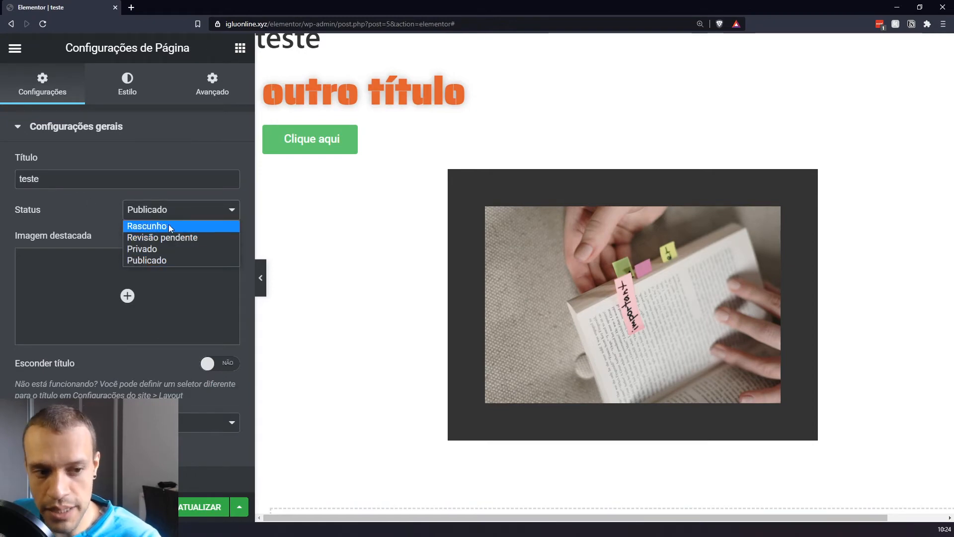
{"action": "left_click", "coordinate": [91, 215]}
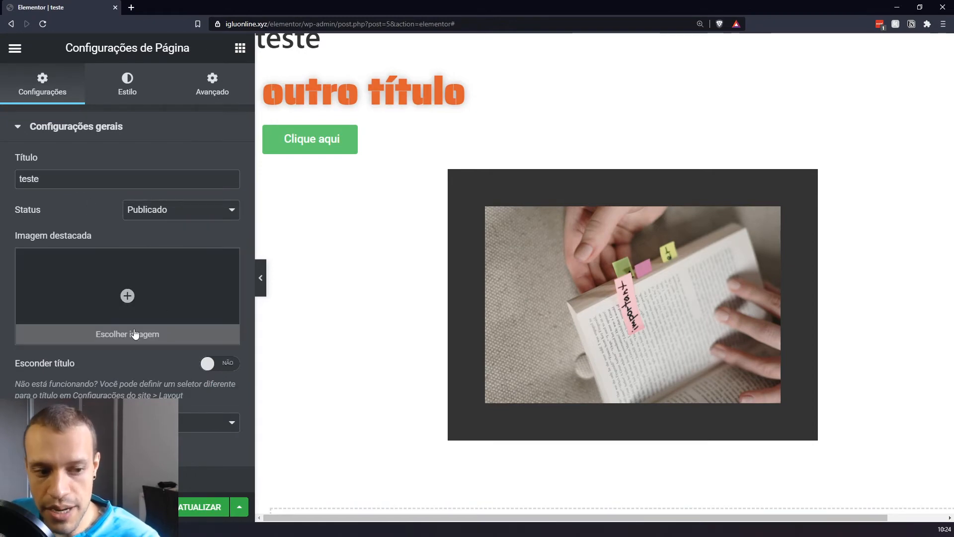
{"action": "left_click", "coordinate": [181, 426]}
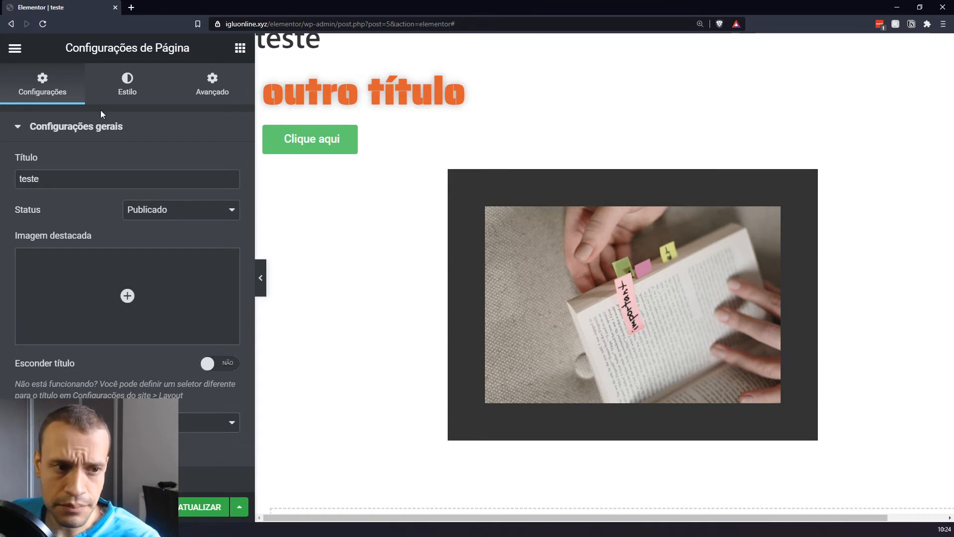
Give the page body a plain colour background, trying pinkish and darker shades and ending on white
{"action": "left_click", "coordinate": [130, 89]}
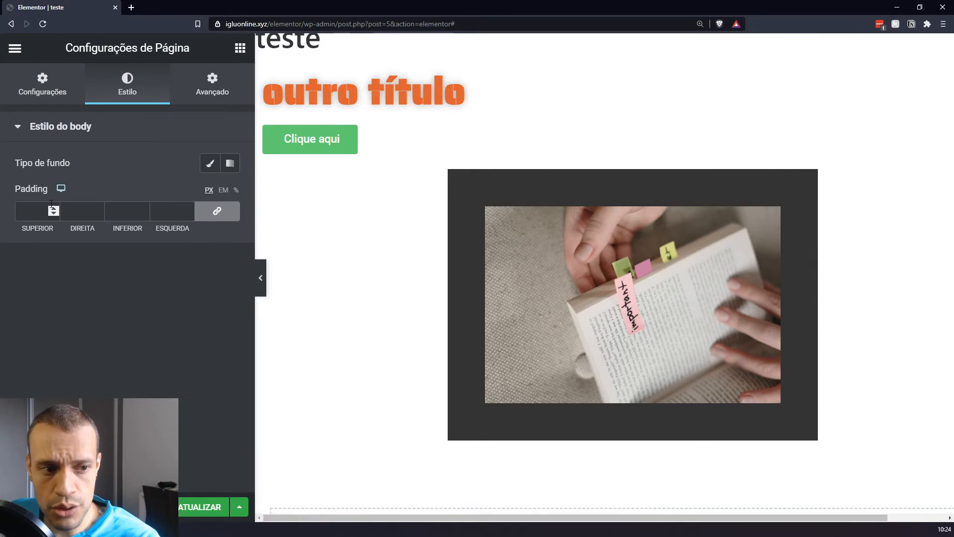
{"action": "left_click", "coordinate": [210, 163]}
{"action": "left_click", "coordinate": [229, 194]}
{"action": "left_click", "coordinate": [85, 283]}
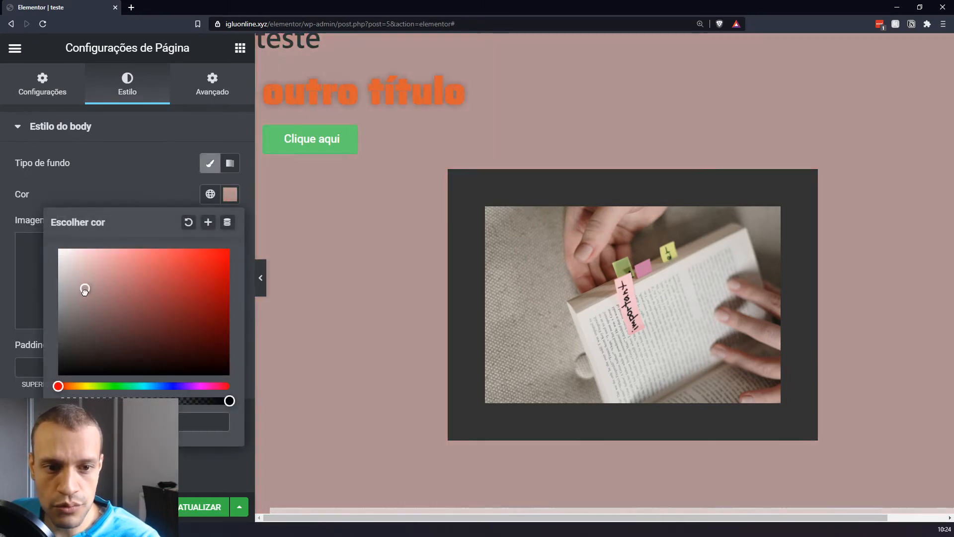
{"action": "left_click", "coordinate": [158, 342]}
{"action": "left_click_drag", "start_coordinate": [170, 343], "coordinate": [23, 385]}
{"action": "left_click_drag", "start_coordinate": [128, 338], "coordinate": [2, 180]}
{"action": "left_click", "coordinate": [131, 194]}
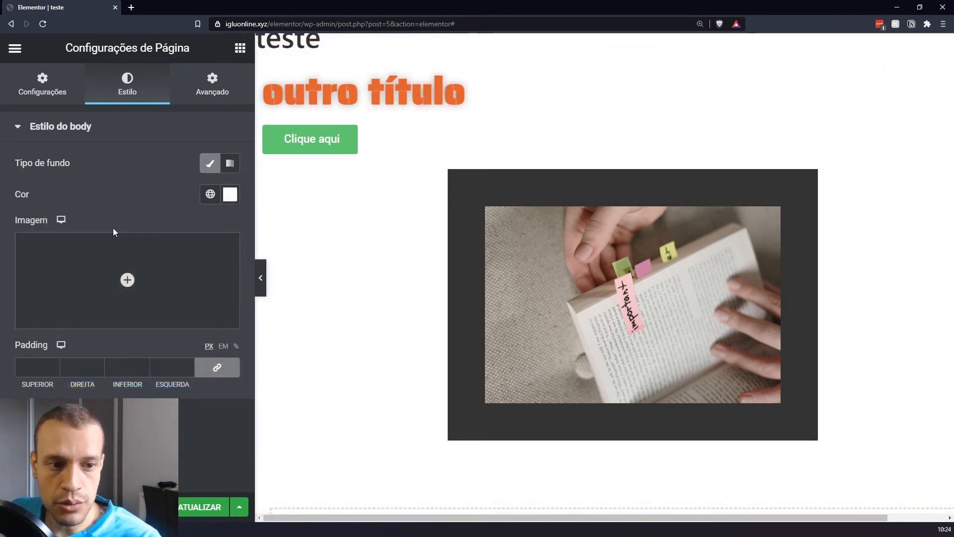
Check the page's custom CSS section under Avançado, then go back through its Estilo options to the general Configurações
{"action": "left_click", "coordinate": [209, 83]}
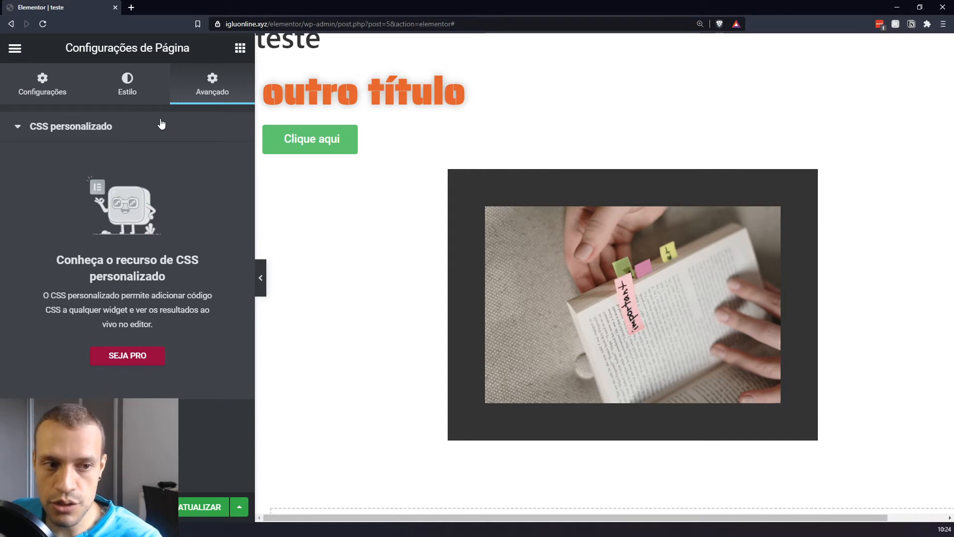
{"action": "left_click", "coordinate": [128, 92]}
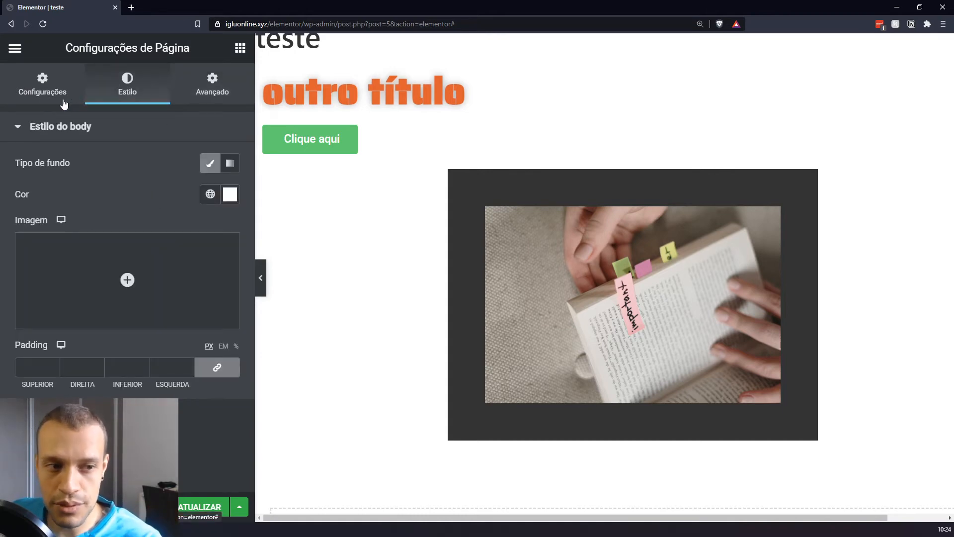
{"action": "left_click", "coordinate": [42, 91]}
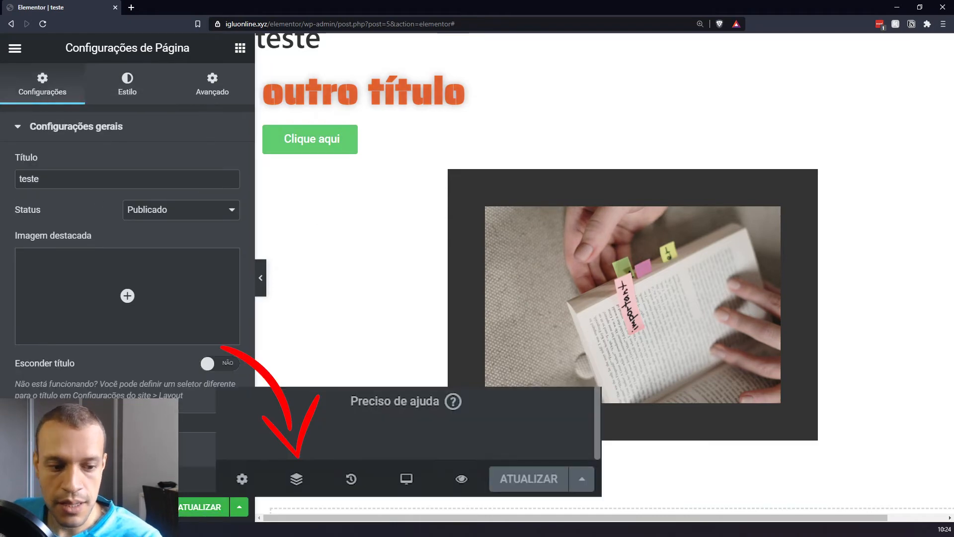
Show the Navegador to view the page's section, column and widget structure, then hide it
{"action": "left_click", "coordinate": [51, 507]}
{"action": "left_click", "coordinate": [51, 507]}
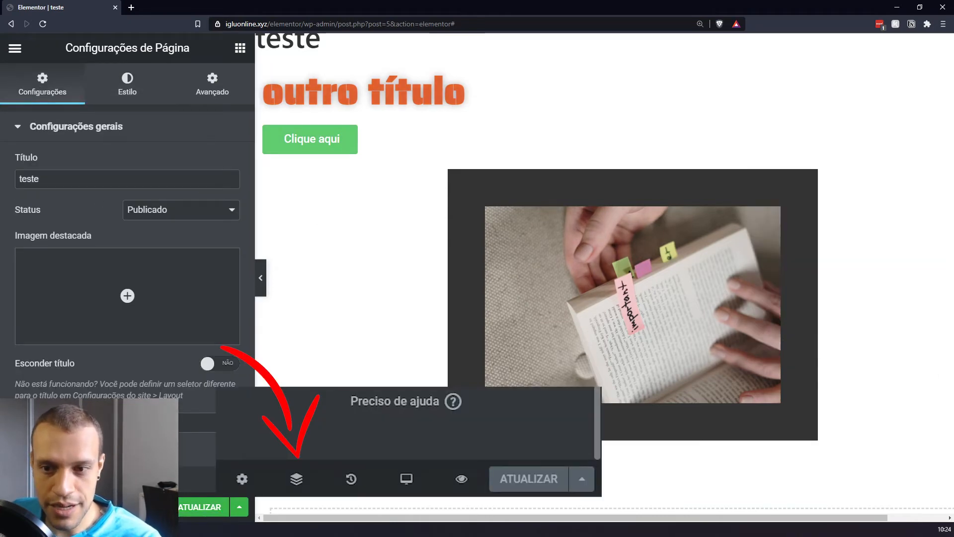
{"action": "left_click", "coordinate": [50, 507]}
{"action": "left_click", "coordinate": [50, 506]}
{"action": "left_click", "coordinate": [51, 507]}
{"action": "left_click", "coordinate": [52, 506]}
{"action": "left_click", "coordinate": [52, 507]}
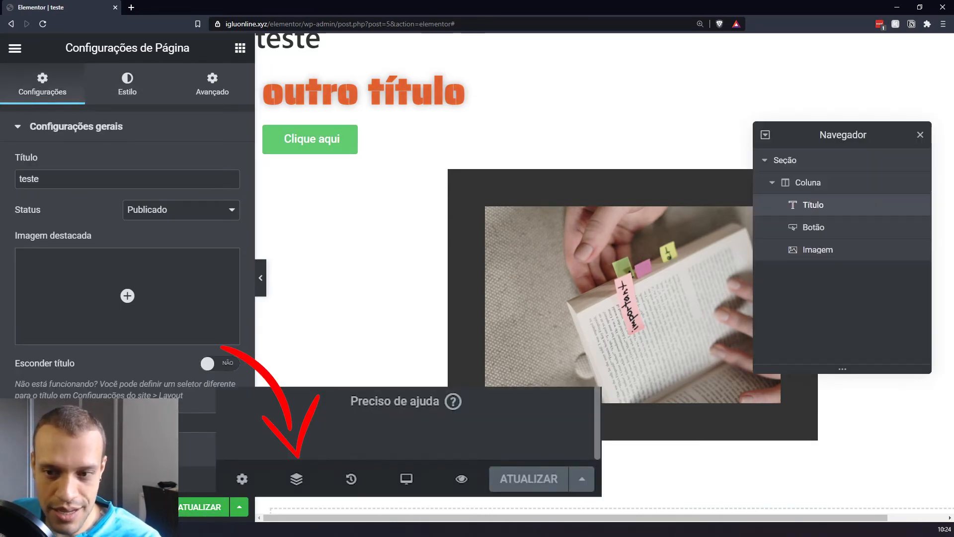
{"action": "left_click", "coordinate": [51, 507]}
Review the recorded actions in the Histórico and revert to the earlier Página Cor edit
{"action": "left_click", "coordinate": [86, 507]}
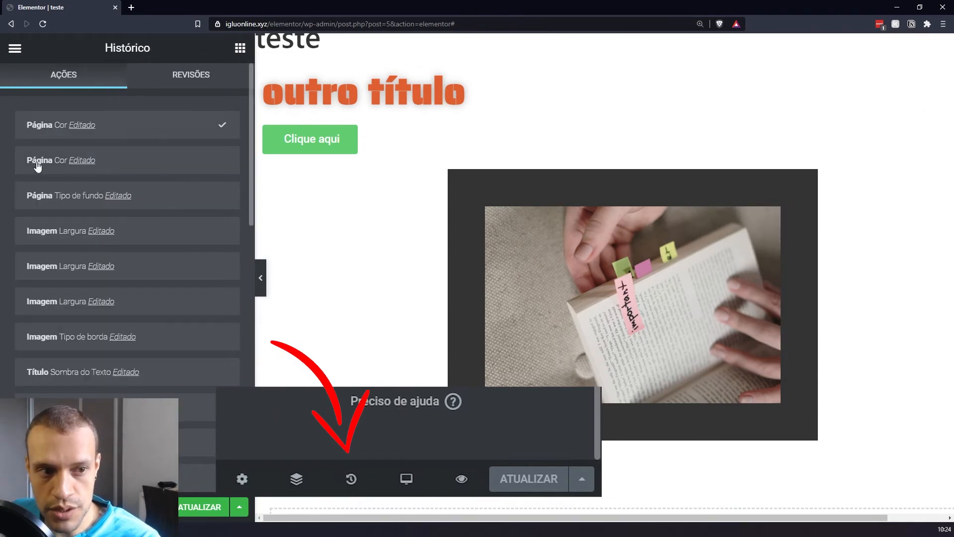
{"action": "scroll", "coordinate": [149, 139], "scroll_direction": "down", "scroll_amount": 10}
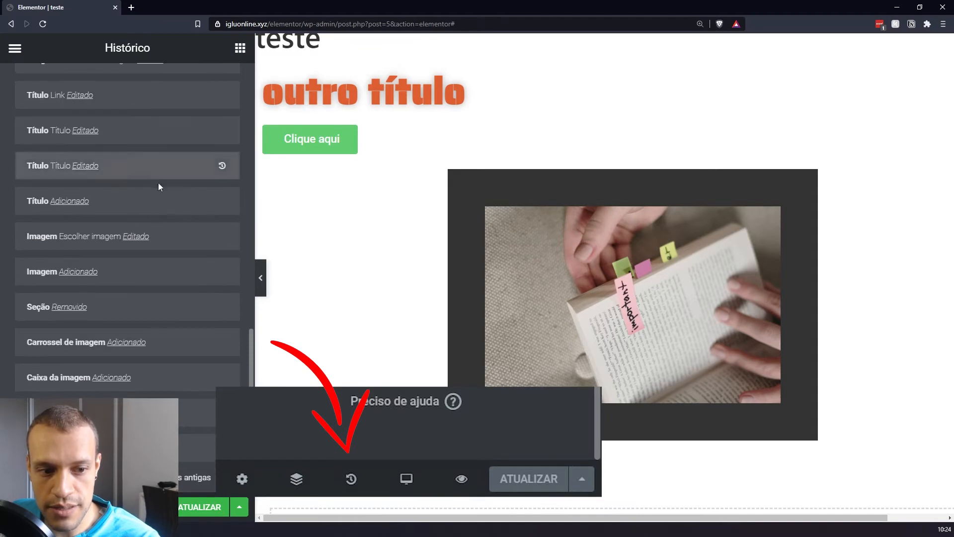
{"action": "scroll", "coordinate": [158, 183], "scroll_direction": "up", "scroll_amount": 9}
{"action": "scroll", "coordinate": [106, 155], "scroll_direction": "up", "scroll_amount": 1}
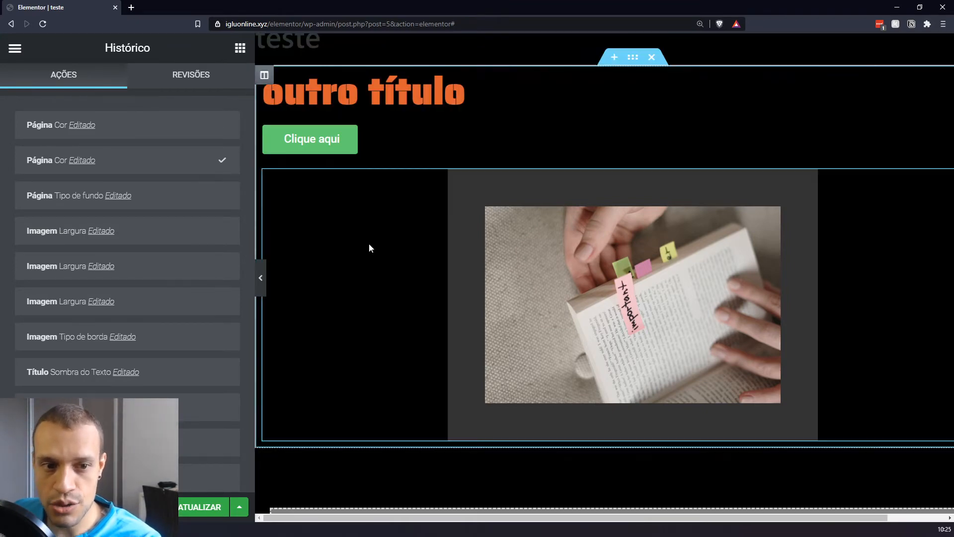
Undo the recent page background, image width and border, and title shadow and size edits one after another
{"action": "left_click", "coordinate": [361, 255]}
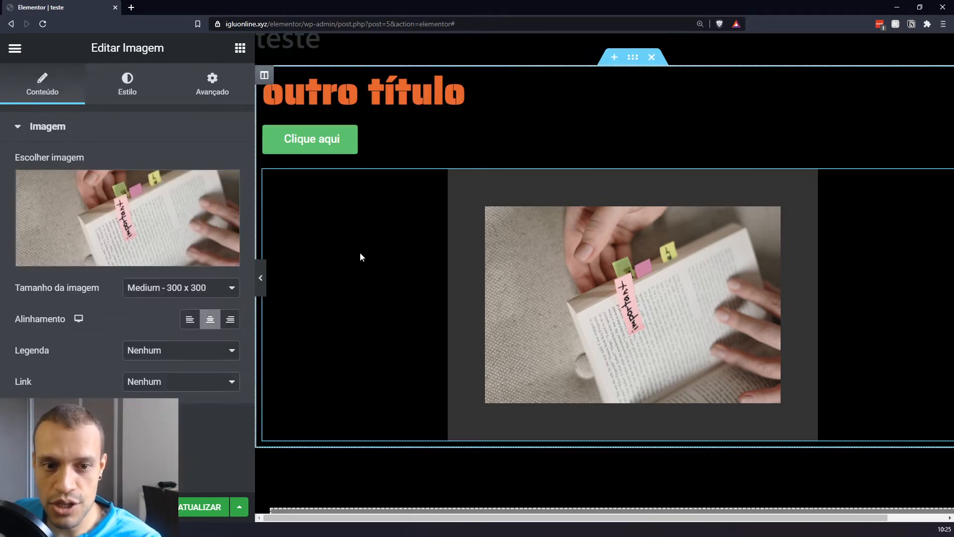
{"action": "key", "text": "ctrl+z"}
{"action": "key", "text": "ctrl+z"}
{"action": "key", "text": "ctrl+z"}
{"action": "key", "text": "ctrl+z"}
{"action": "key", "text": "ctrl+z"}
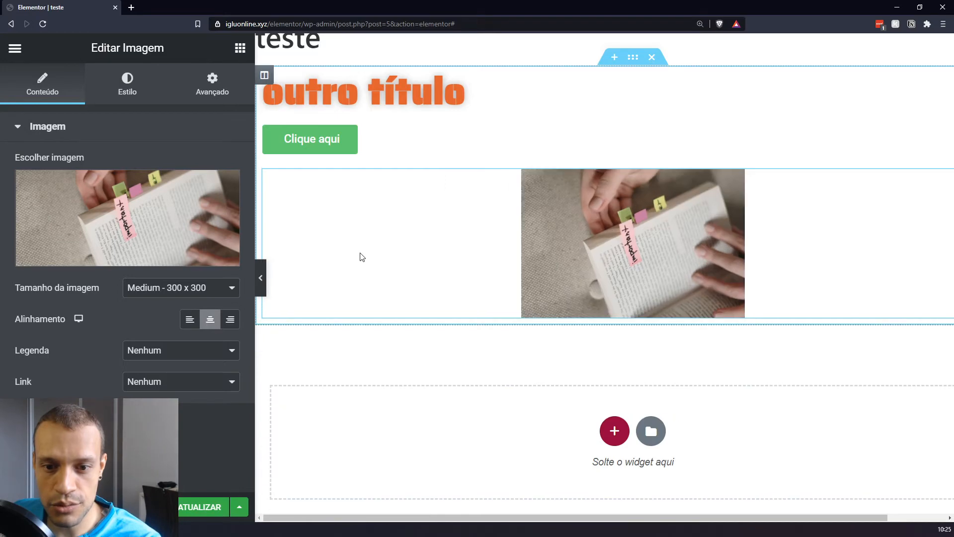
{"action": "key", "text": "ctrl+z"}
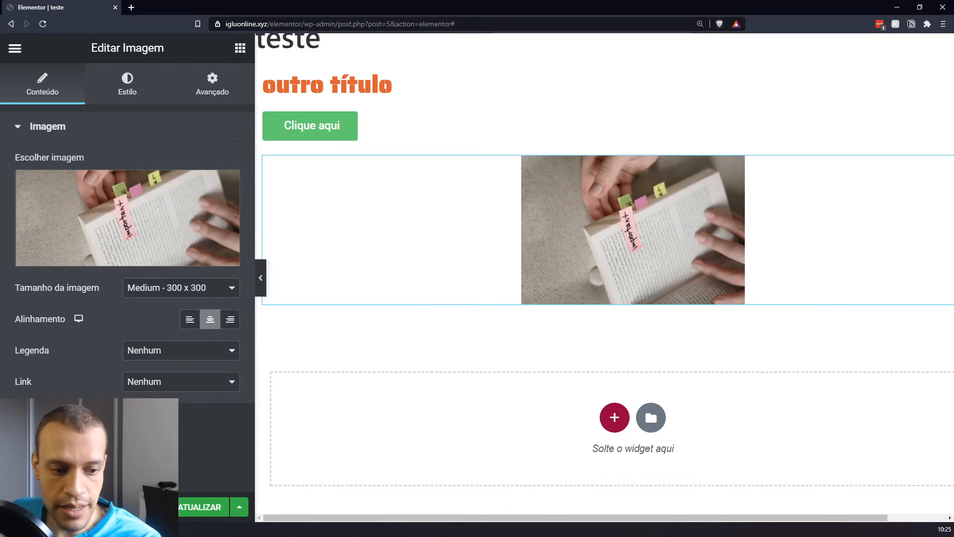
Reopen the Histórico and look over the saved Revisões before returning to the list of Ações
{"action": "key", "text": "ctrl+shift+h"}
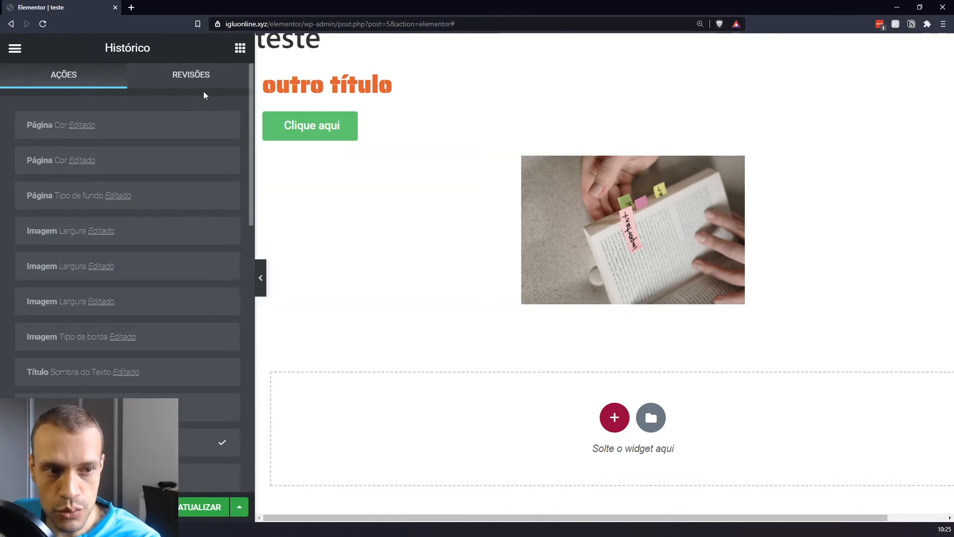
{"action": "left_click", "coordinate": [209, 73]}
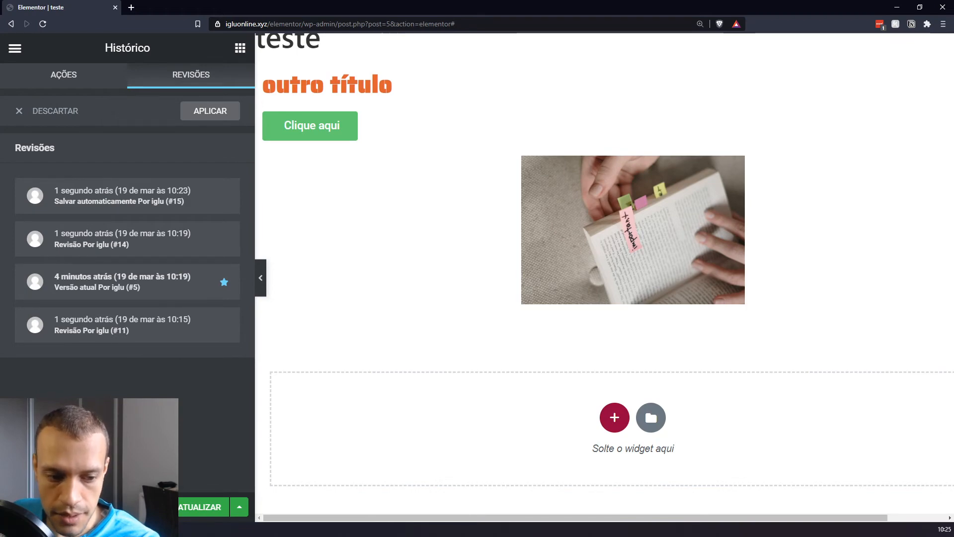
{"action": "left_click", "coordinate": [90, 507]}
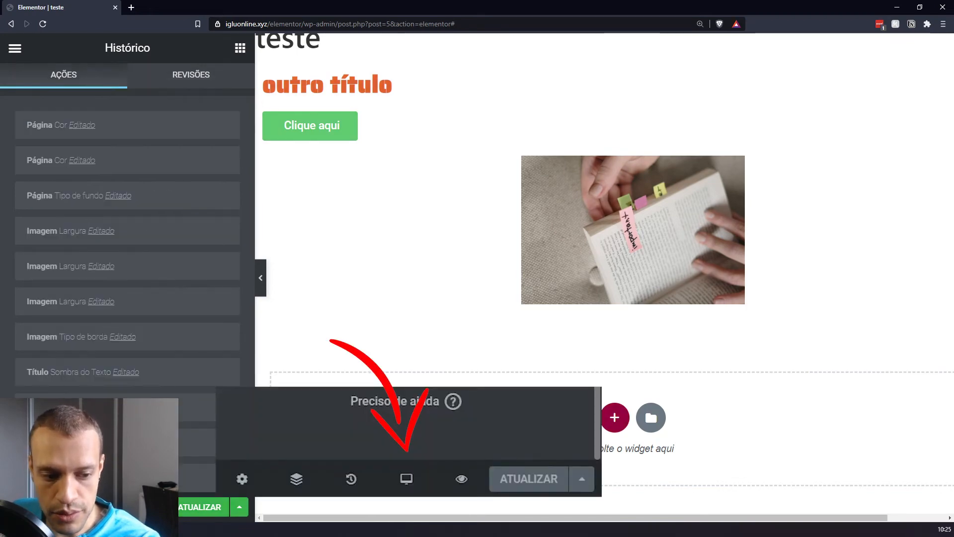
Preview the whole page in the responsive Tablet layout at 768px, then switch to the Mobile layout at 360px
{"action": "left_click", "coordinate": [119, 507]}
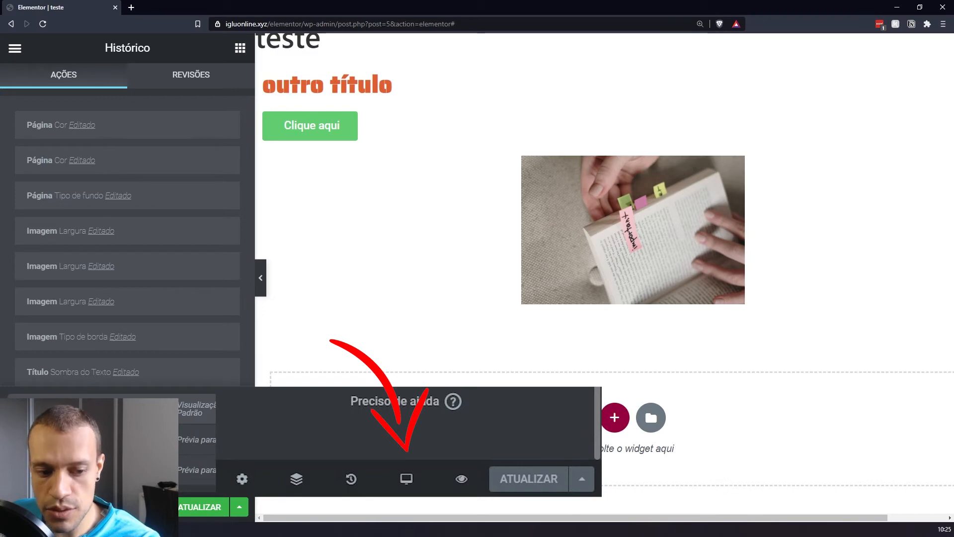
{"action": "left_click", "coordinate": [120, 507]}
{"action": "left_click", "coordinate": [120, 507]}
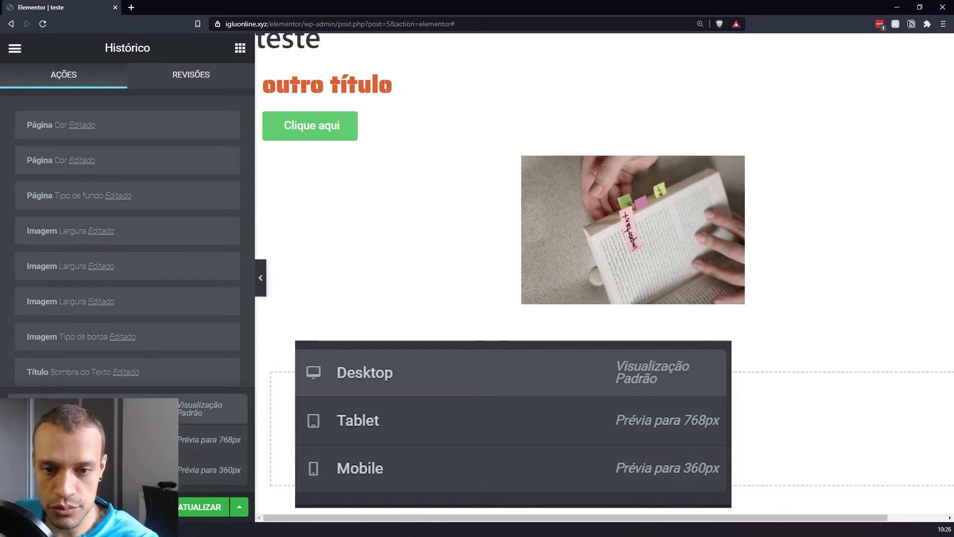
{"action": "left_click", "coordinate": [208, 439]}
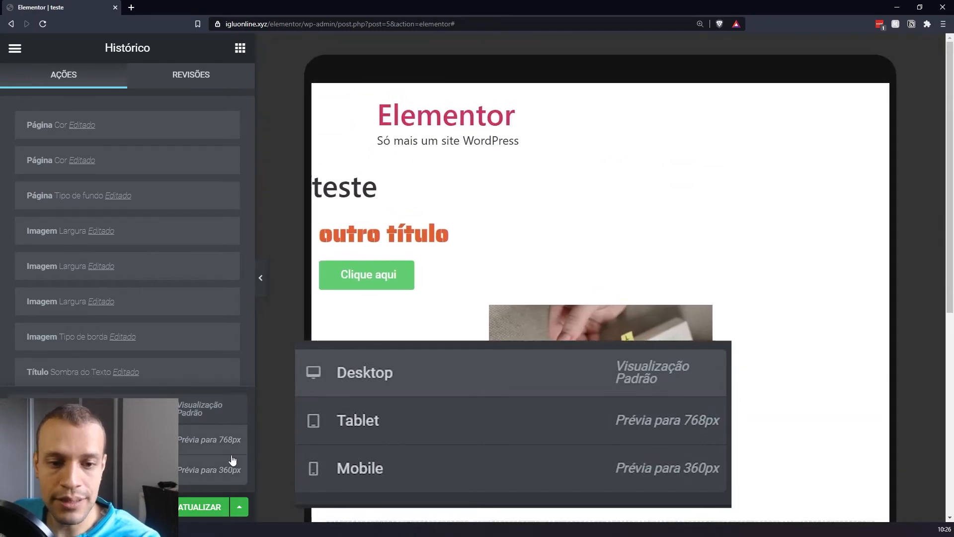
{"action": "scroll", "coordinate": [631, 129], "scroll_direction": "down", "scroll_amount": 6}
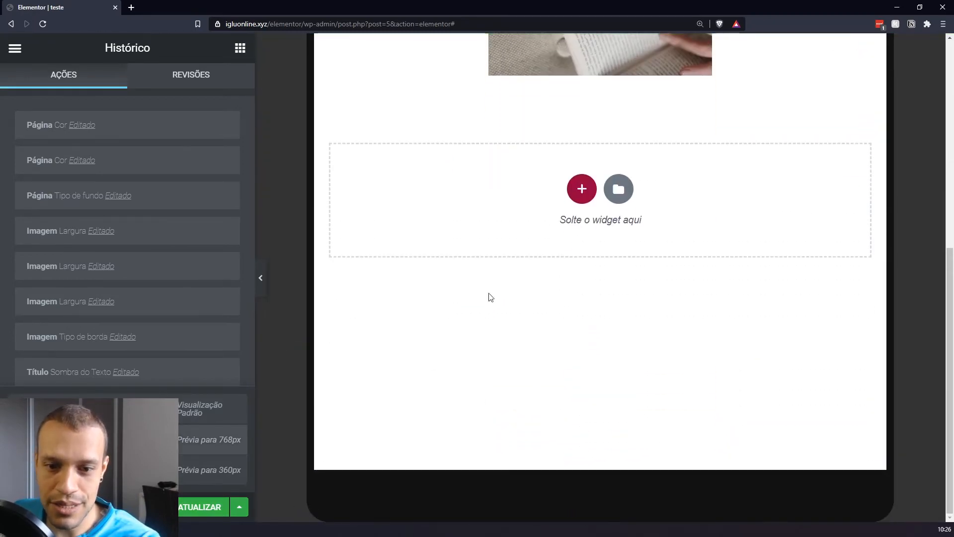
{"action": "scroll", "coordinate": [487, 296], "scroll_direction": "up", "scroll_amount": 10}
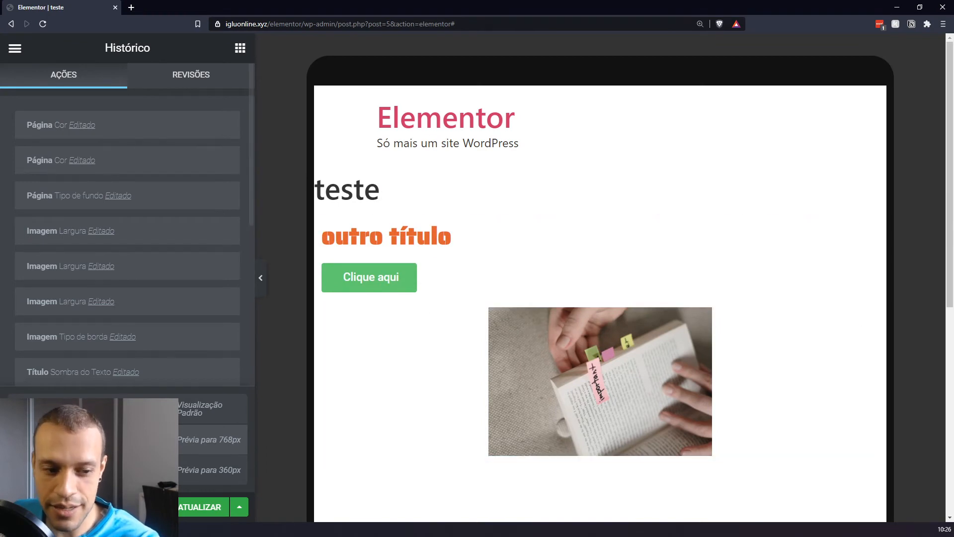
{"action": "left_click", "coordinate": [209, 469]}
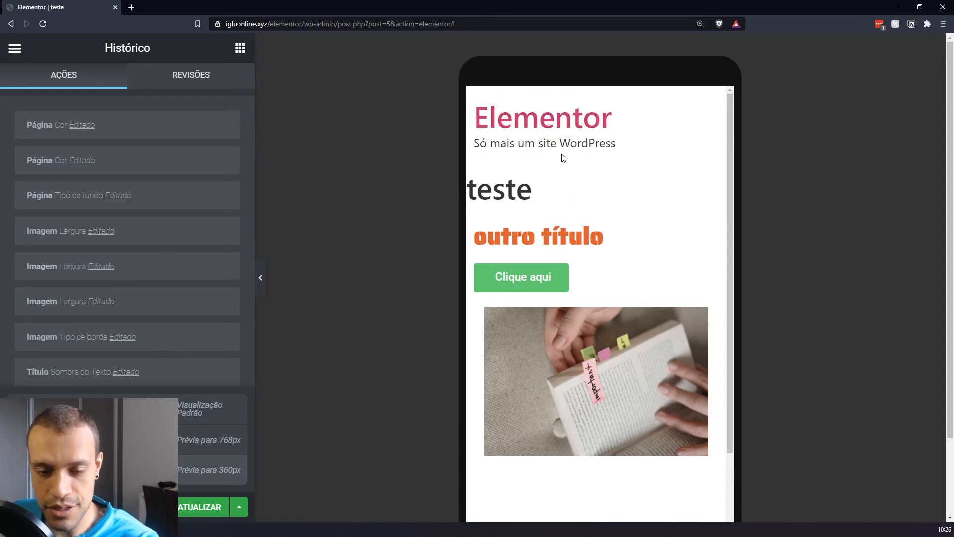
Look through the test page from end to end in the Mobile preview layout
{"action": "scroll", "coordinate": [561, 158], "scroll_direction": "down", "scroll_amount": 5}
{"action": "scroll", "coordinate": [590, 234], "scroll_direction": "up", "scroll_amount": 4}
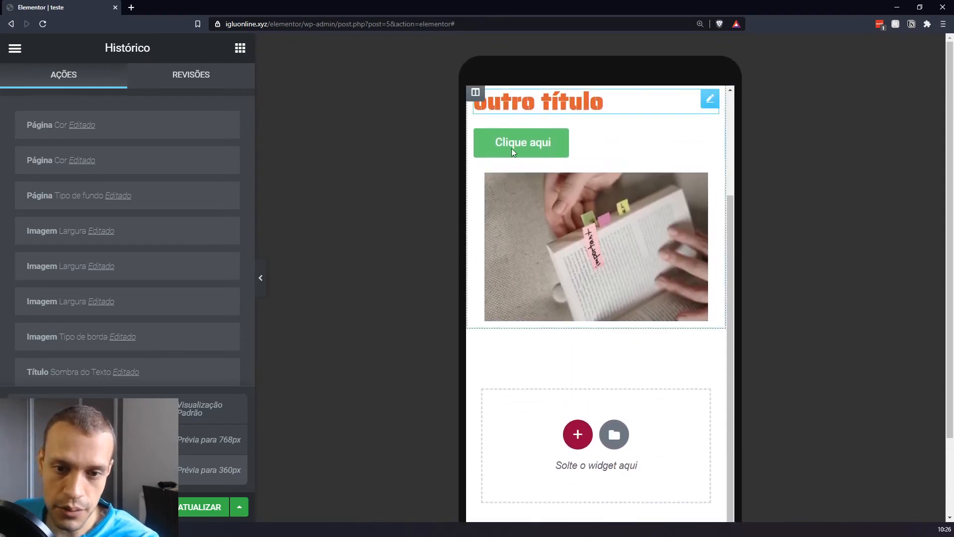
{"action": "scroll", "coordinate": [631, 251], "scroll_direction": "up", "scroll_amount": 1}
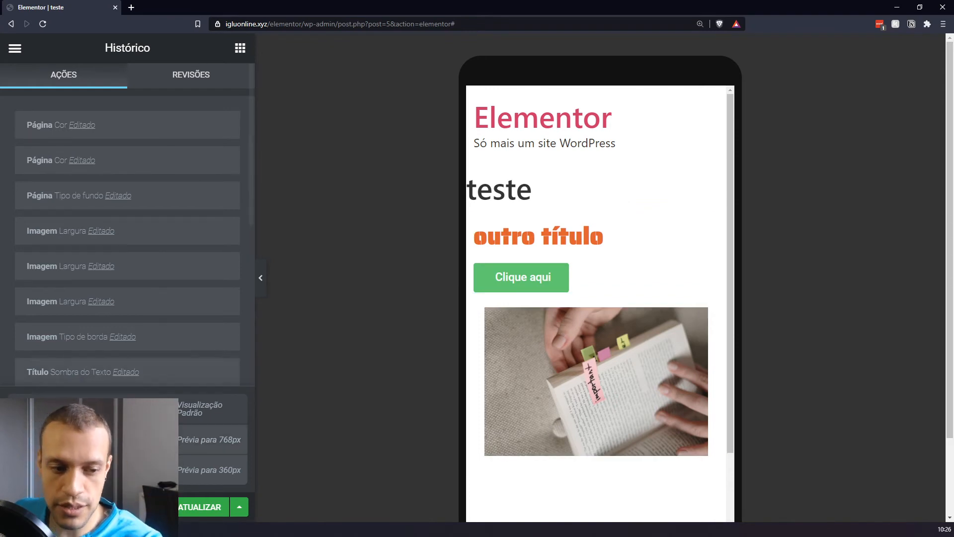
Open the page's changes preview in a new tab, check the content, and close that tab
{"action": "left_click", "coordinate": [164, 403]}
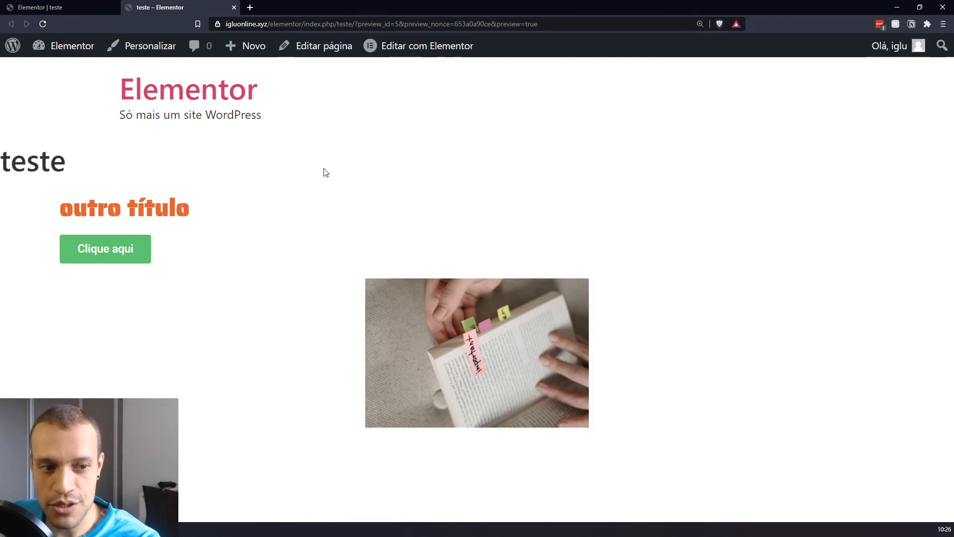
{"action": "key", "text": "ctrl+a"}
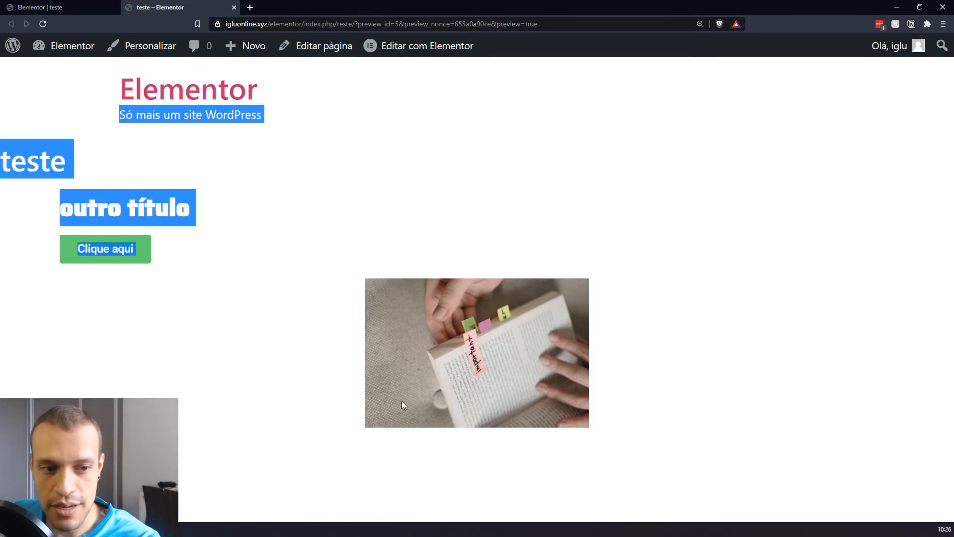
{"action": "left_click", "coordinate": [172, 137]}
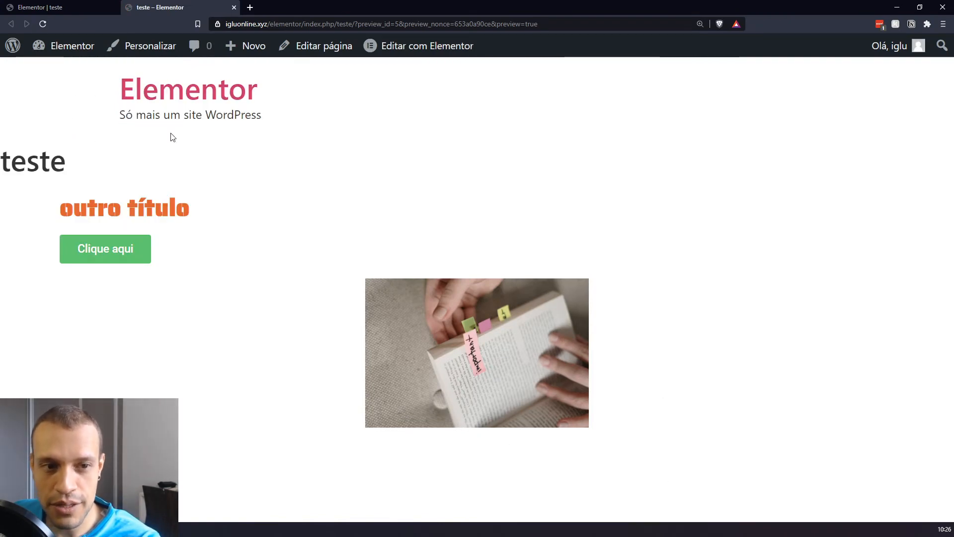
{"action": "middle_click", "coordinate": [183, 5]}
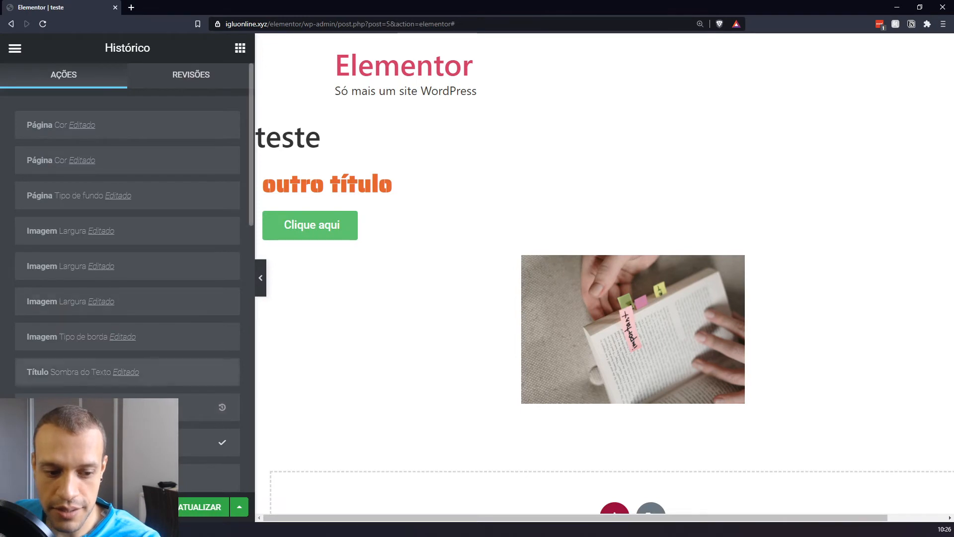
Save the test page's changes and make the editor's widget panel slightly narrower
{"action": "left_click", "coordinate": [201, 506]}
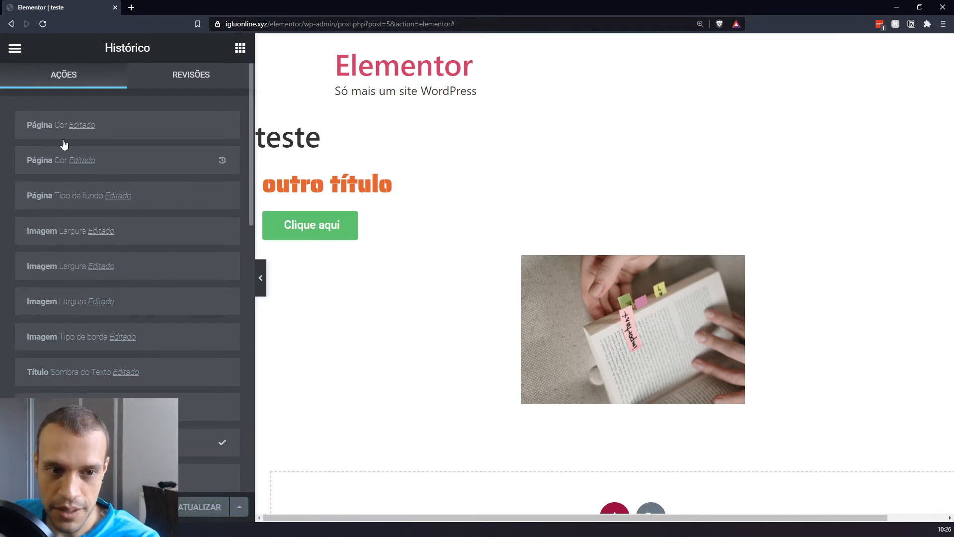
{"action": "left_click", "coordinate": [260, 121]}
{"action": "left_click_drag", "start_coordinate": [254, 119], "coordinate": [239, 120]}
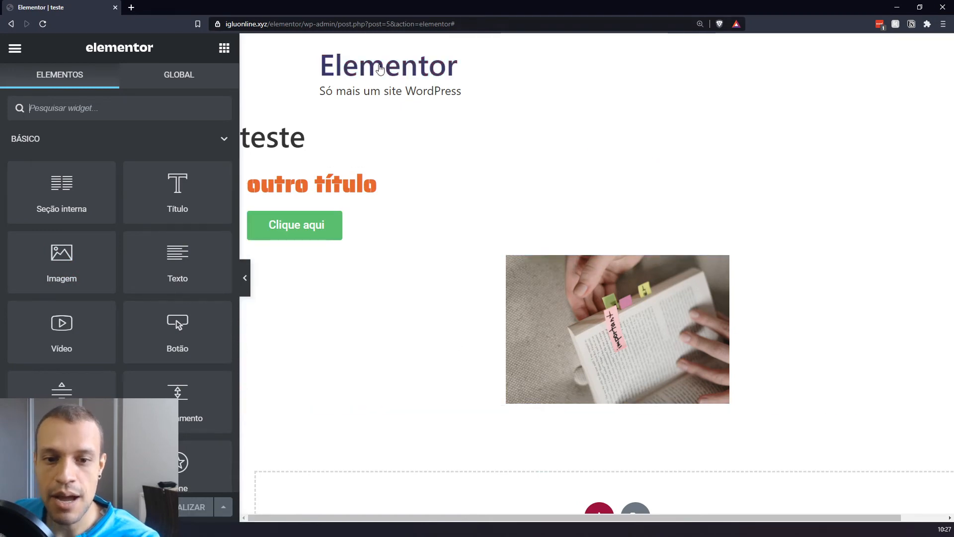
{"action": "scroll", "coordinate": [498, 179], "scroll_direction": "down", "scroll_amount": 3}
{"action": "scroll", "coordinate": [495, 194], "scroll_direction": "up", "scroll_amount": 2}
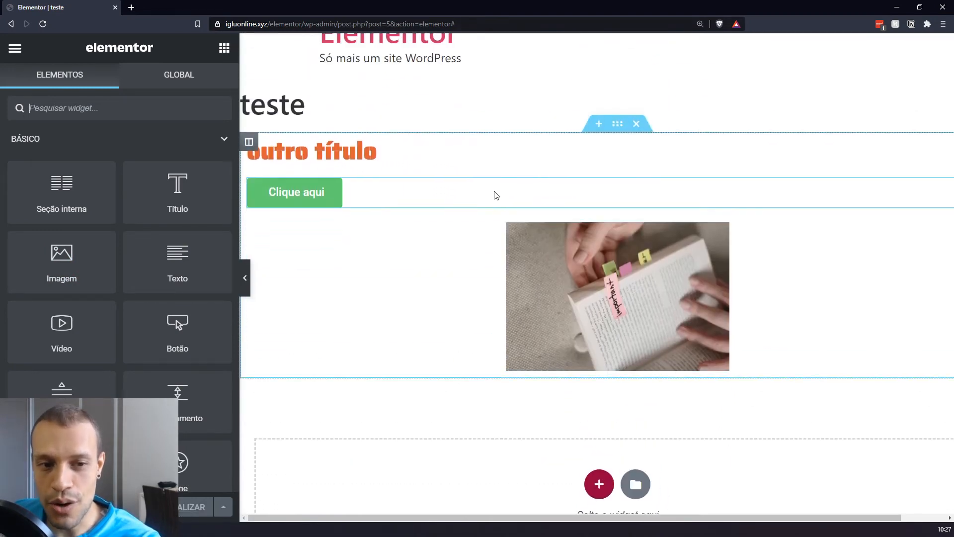
{"action": "scroll", "coordinate": [496, 194], "scroll_direction": "up", "scroll_amount": 1}
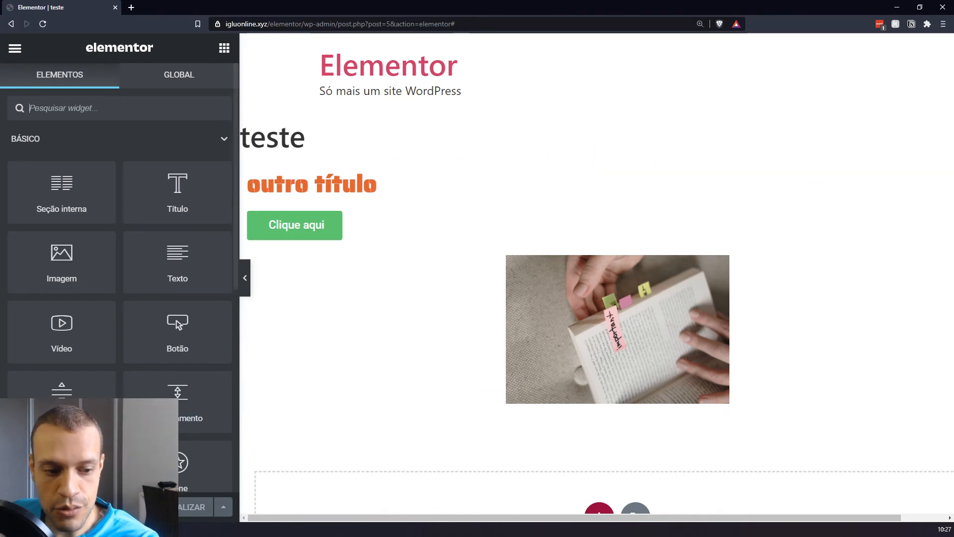
Open the Navegador and examine the layout settings of the Seção and its Coluna
{"action": "left_click", "coordinate": [43, 506]}
{"action": "left_click_drag", "start_coordinate": [811, 134], "coordinate": [817, 112]}
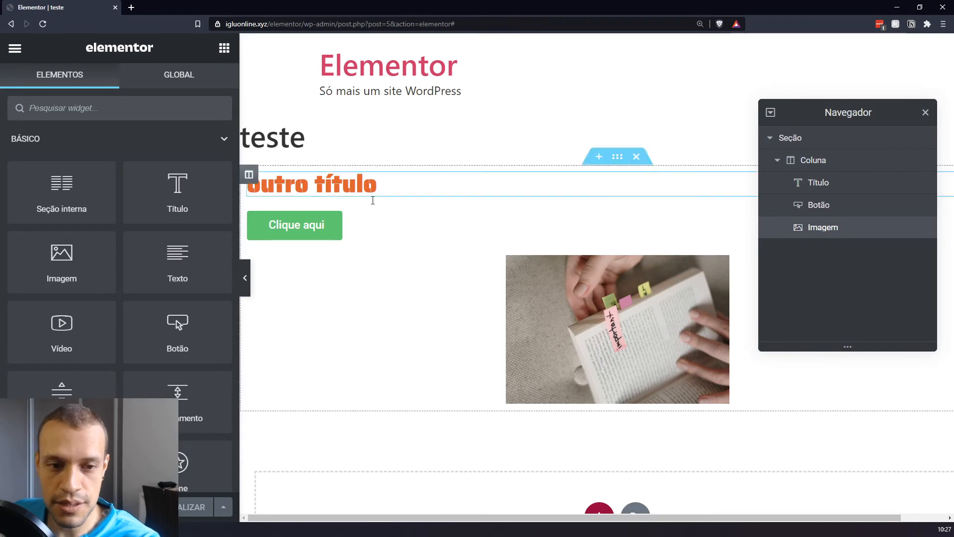
{"action": "left_click", "coordinate": [815, 141]}
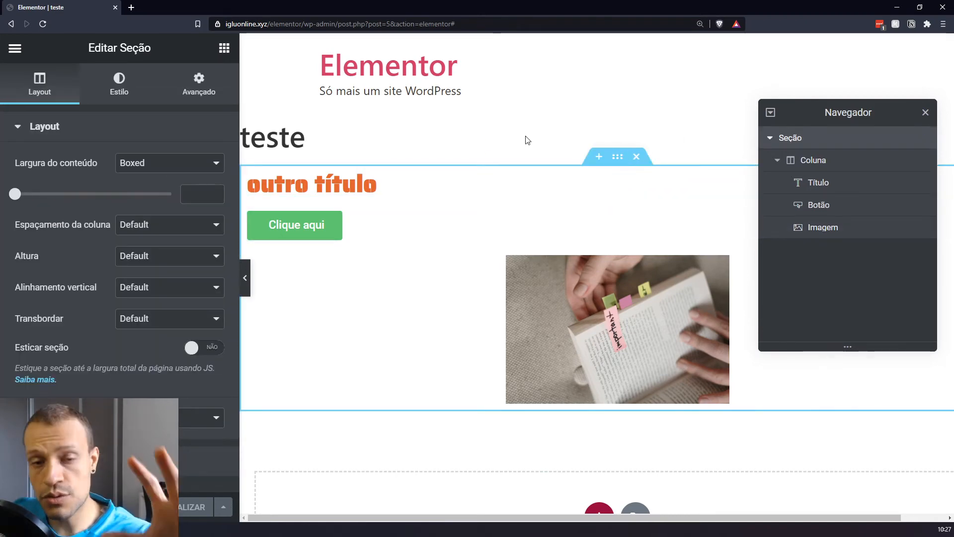
{"action": "left_click", "coordinate": [834, 159]}
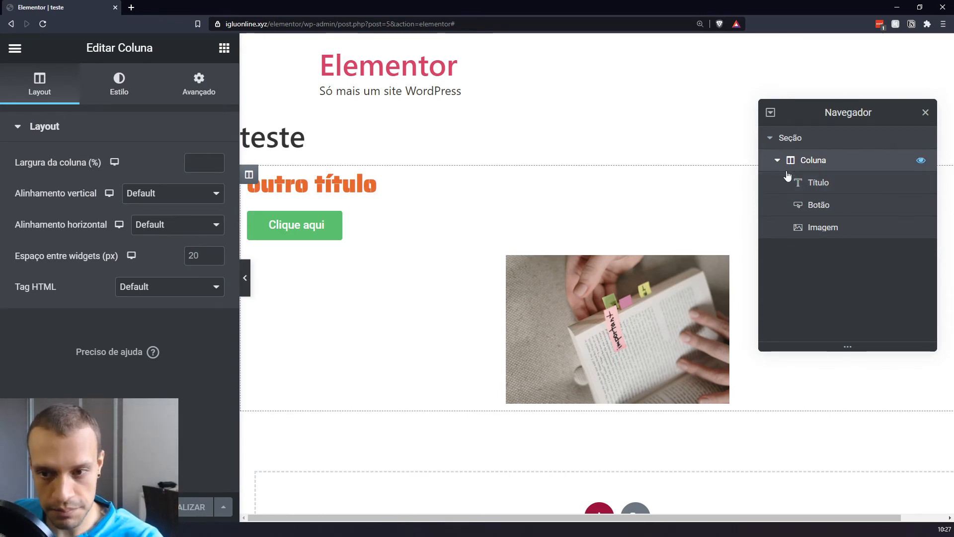
Delete the whole Seção containing the title, button and image
{"action": "left_click", "coordinate": [823, 141]}
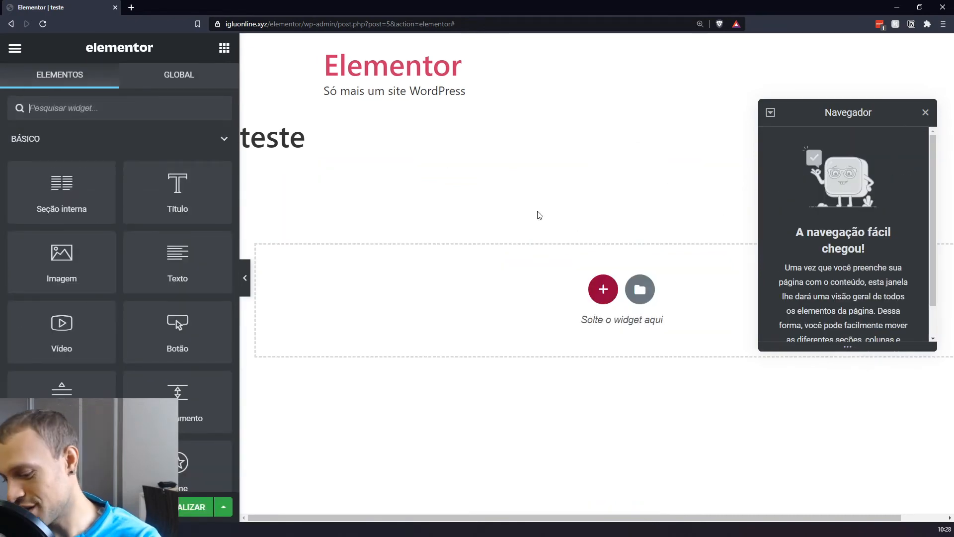
{"action": "key", "text": "ctrl+minus"}
{"action": "left_click_drag", "start_coordinate": [734, 102], "coordinate": [813, 114]}
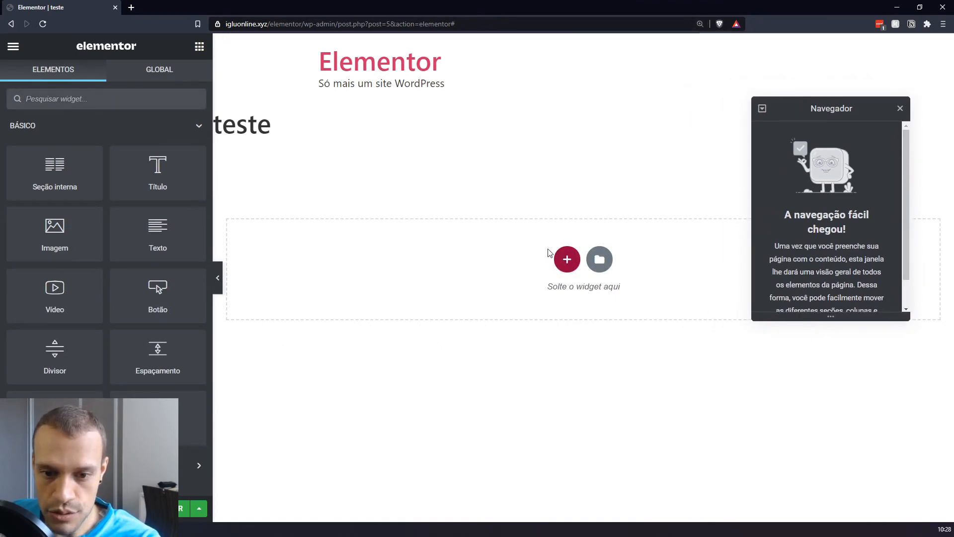
Add a single-column section to the empty page, followed by a section with two equal columns
{"action": "left_click", "coordinate": [567, 259]}
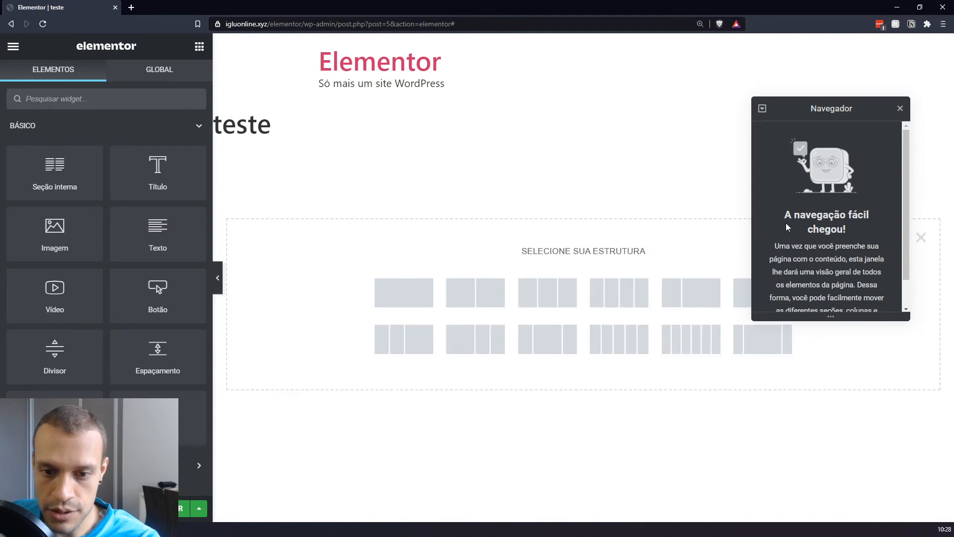
{"action": "left_click_drag", "start_coordinate": [829, 114], "coordinate": [838, 52]}
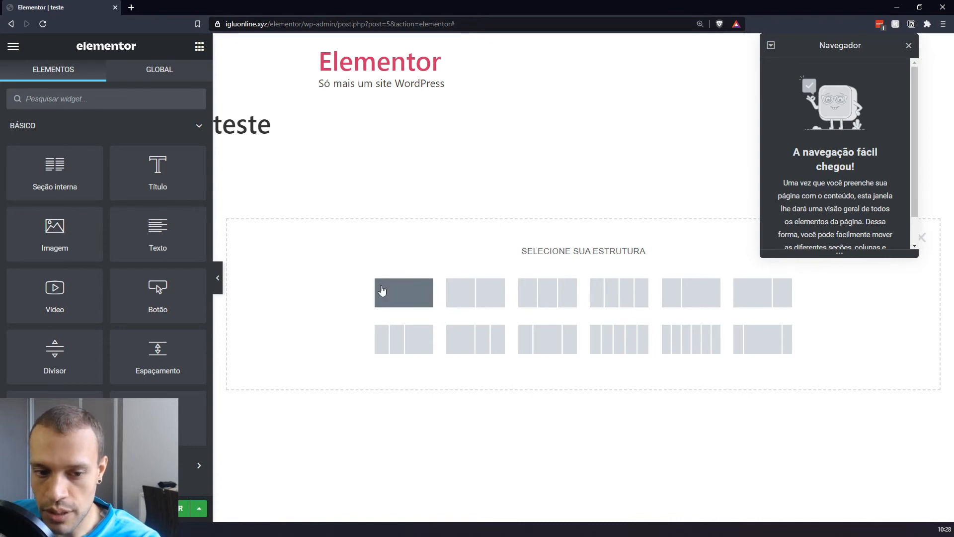
{"action": "left_click", "coordinate": [406, 298]}
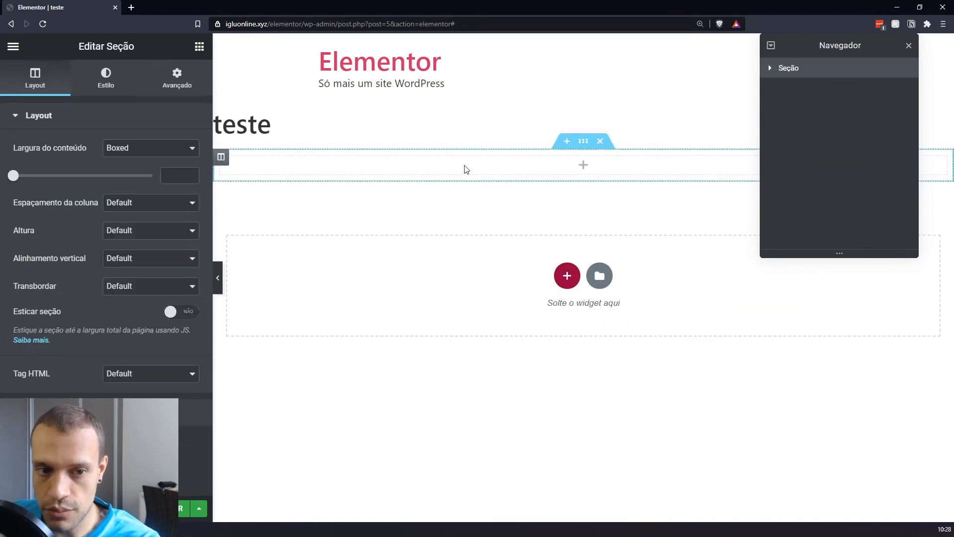
{"action": "left_click", "coordinate": [567, 275]}
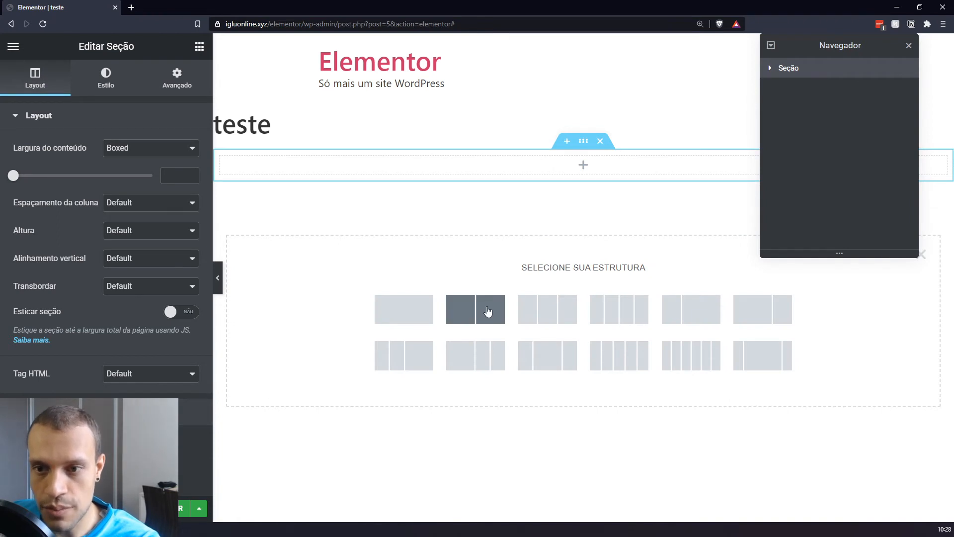
{"action": "left_click", "coordinate": [481, 306]}
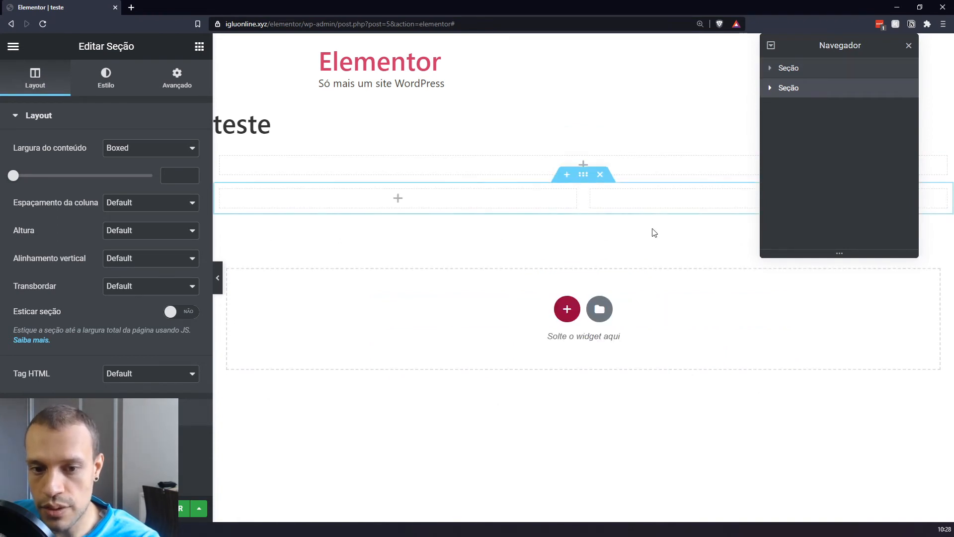
Add a section with three equal columns and another with four, keeping the Navegador clear of the new structure
{"action": "left_click_drag", "start_coordinate": [863, 48], "coordinate": [835, 305]}
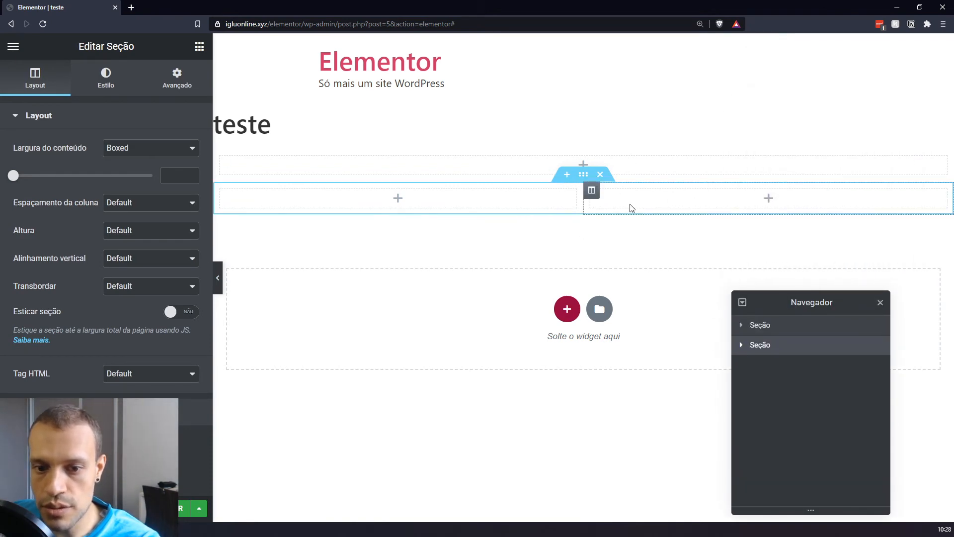
{"action": "left_click", "coordinate": [567, 309]}
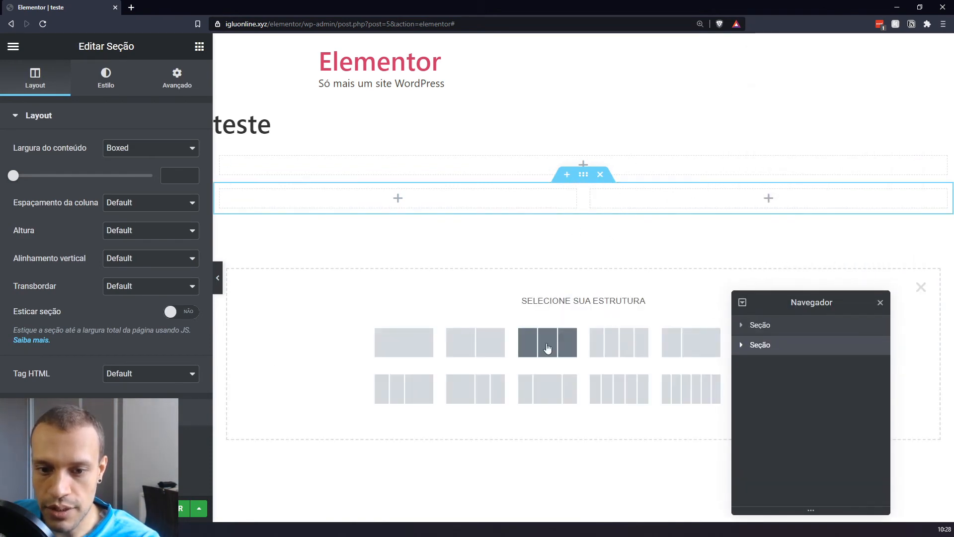
{"action": "left_click", "coordinate": [545, 342]}
{"action": "left_click", "coordinate": [567, 342]}
{"action": "left_click", "coordinate": [615, 376]}
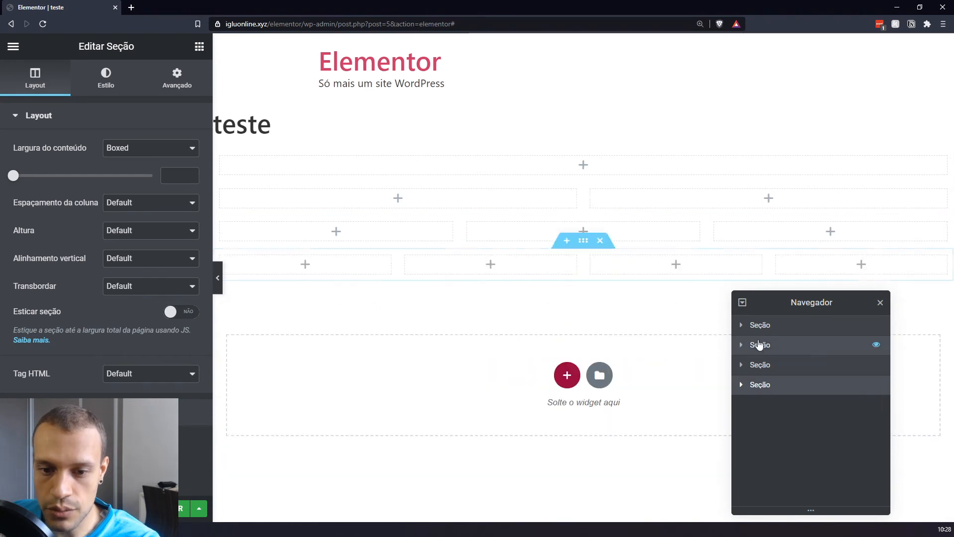
{"action": "left_click_drag", "start_coordinate": [790, 306], "coordinate": [794, 383]}
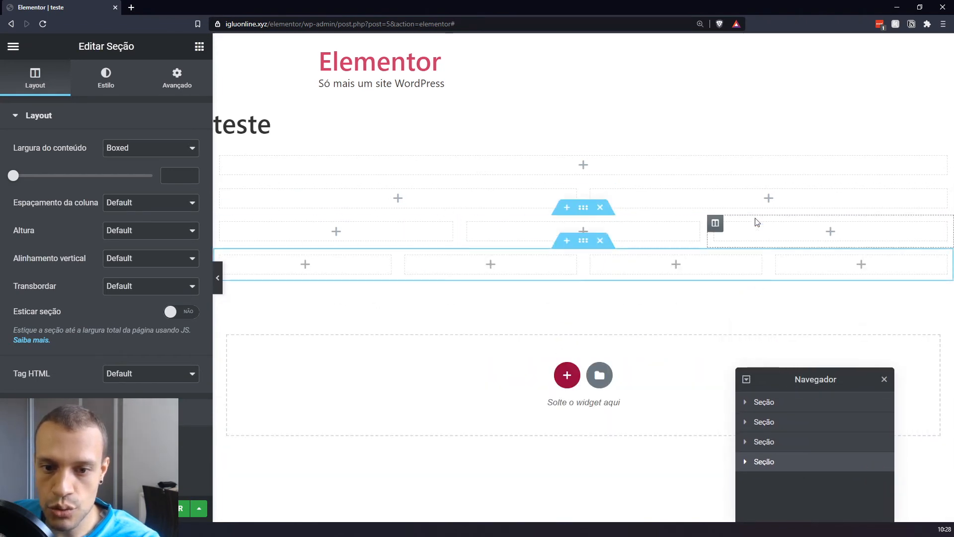
Add an Imagem widget to the single-column section, keeping its placeholder picture
{"action": "left_click", "coordinate": [199, 46]}
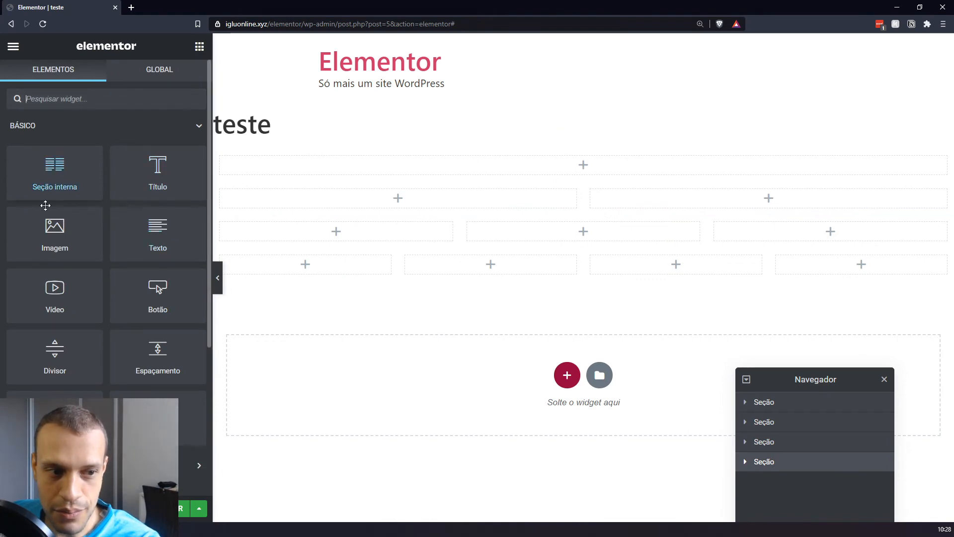
{"action": "left_click_drag", "start_coordinate": [52, 240], "coordinate": [570, 167]}
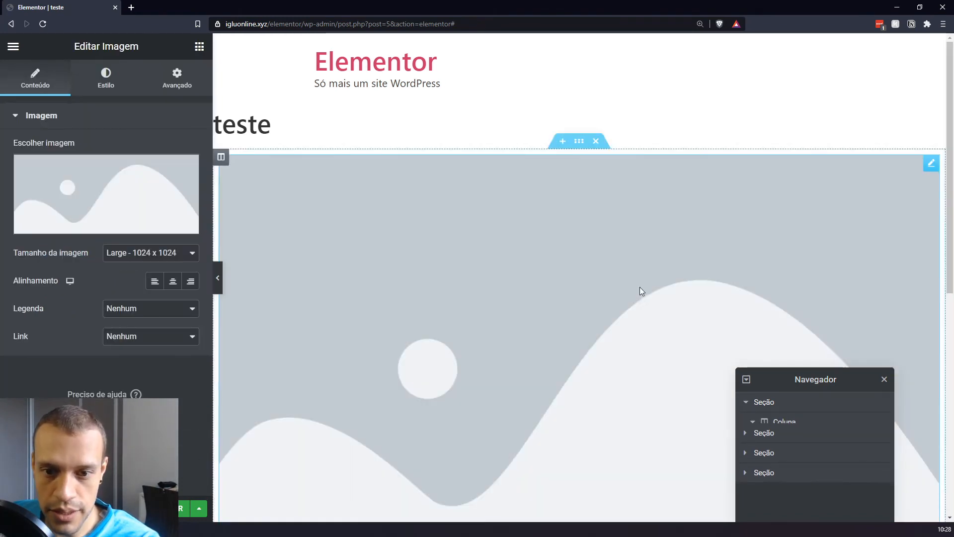
{"action": "scroll", "coordinate": [547, 154], "scroll_direction": "down", "scroll_amount": 8}
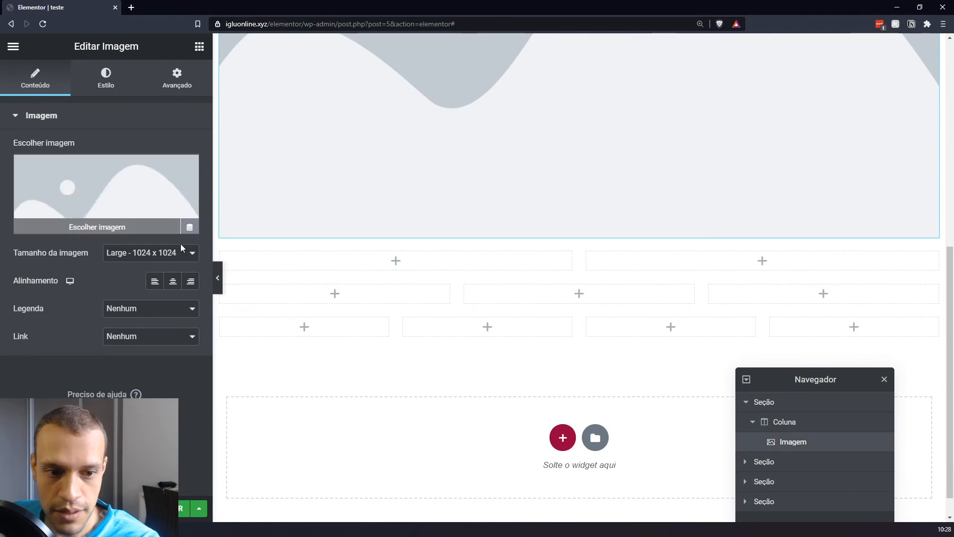
{"action": "left_click", "coordinate": [174, 223]}
{"action": "left_click", "coordinate": [476, 49]}
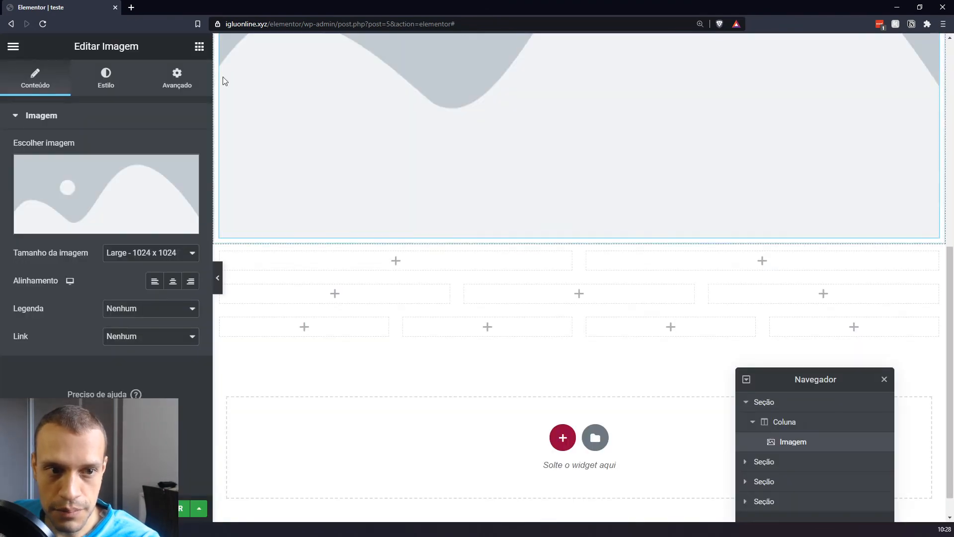
Add an Imagem widget to each column of the two-column section
{"action": "left_click", "coordinate": [199, 46]}
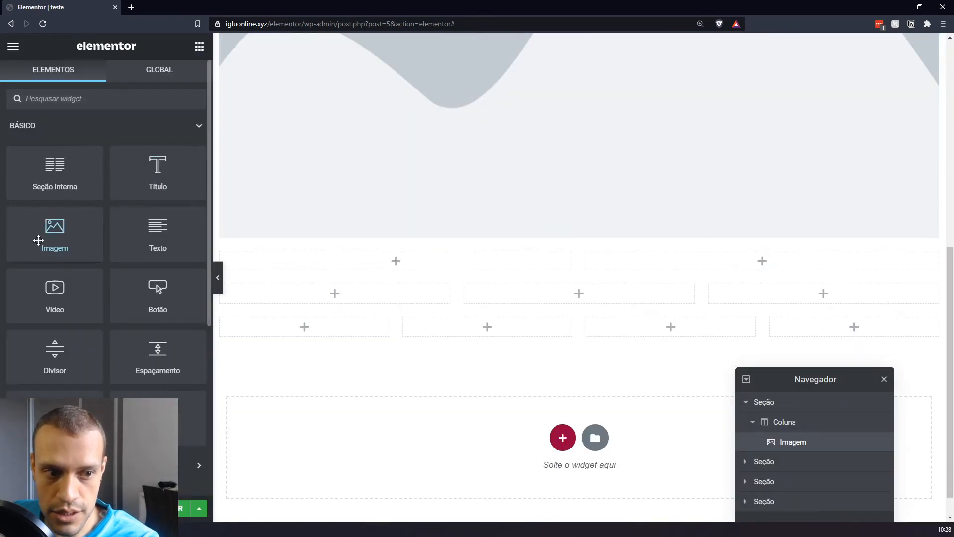
{"action": "left_click_drag", "start_coordinate": [44, 238], "coordinate": [348, 263]}
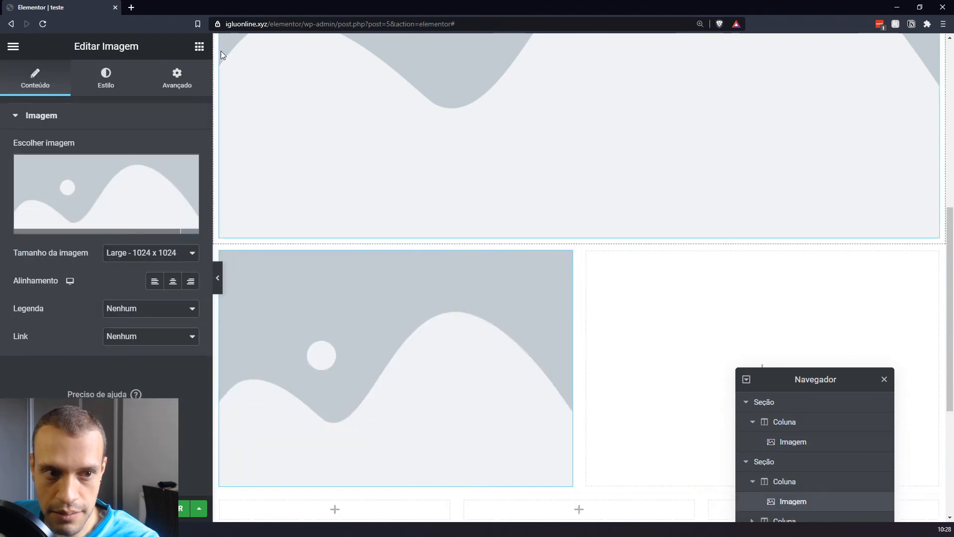
{"action": "left_click", "coordinate": [199, 46]}
{"action": "left_click_drag", "start_coordinate": [60, 227], "coordinate": [696, 318]}
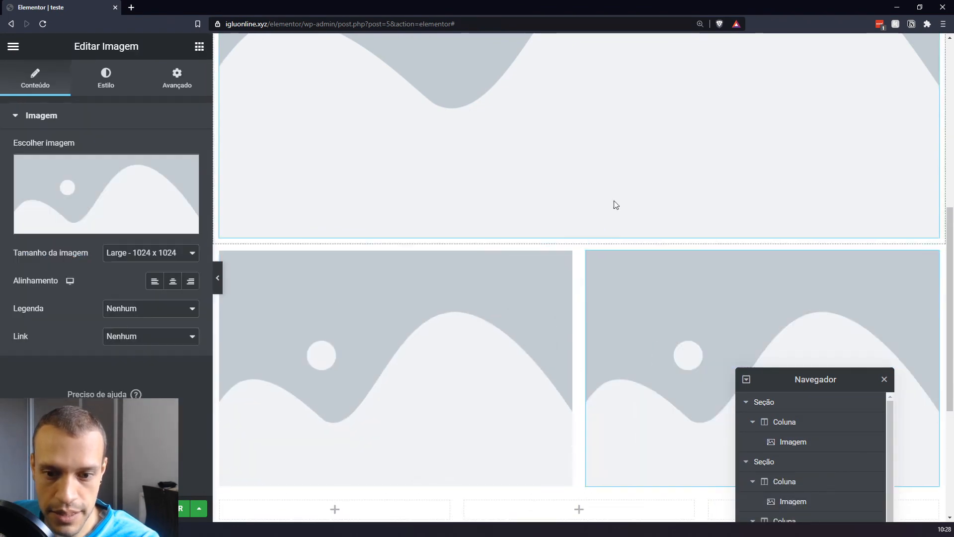
Add an Imagem widget to each column of the three-column section, keeping the placeholder pictures
{"action": "left_click", "coordinate": [199, 46]}
{"action": "scroll", "coordinate": [60, 152], "scroll_direction": "down", "scroll_amount": 3}
{"action": "scroll", "coordinate": [84, 162], "scroll_direction": "up", "scroll_amount": 1}
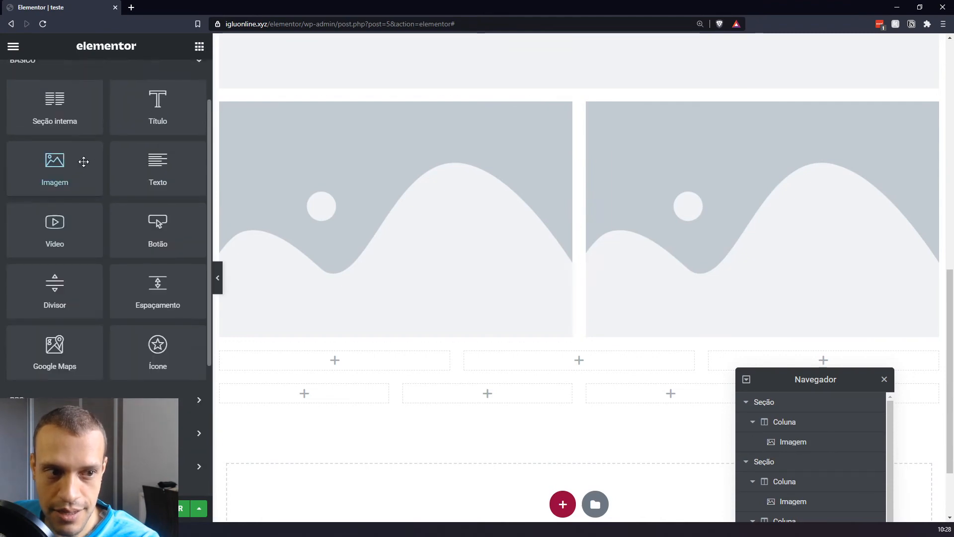
{"action": "left_click_drag", "start_coordinate": [62, 175], "coordinate": [305, 368]}
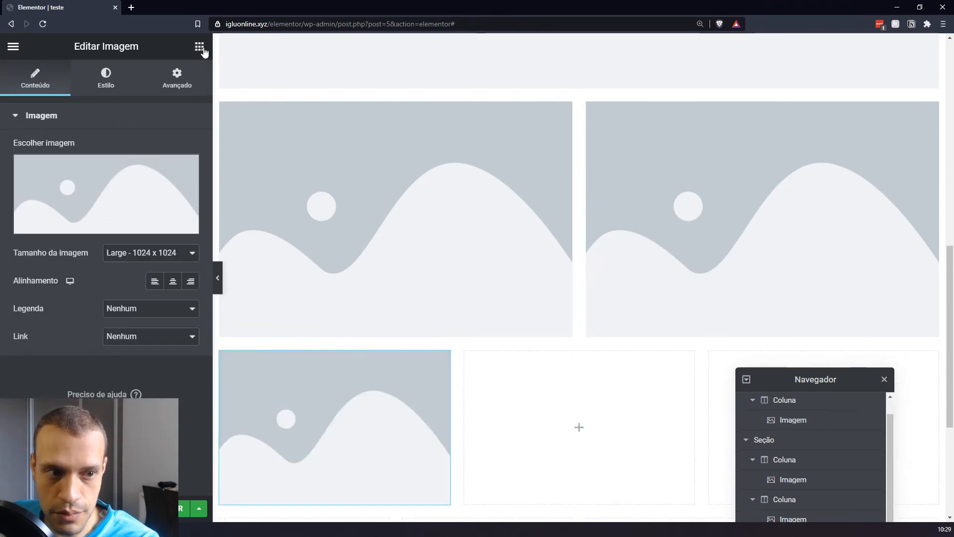
{"action": "left_click", "coordinate": [198, 46]}
{"action": "left_click_drag", "start_coordinate": [61, 229], "coordinate": [542, 418]}
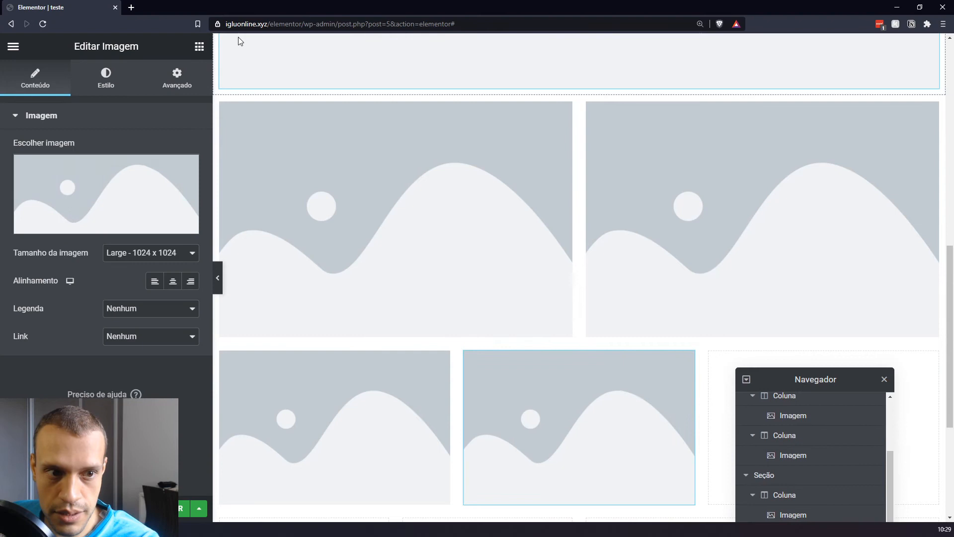
{"action": "left_click", "coordinate": [198, 46]}
{"action": "left_click_drag", "start_coordinate": [66, 226], "coordinate": [731, 296]}
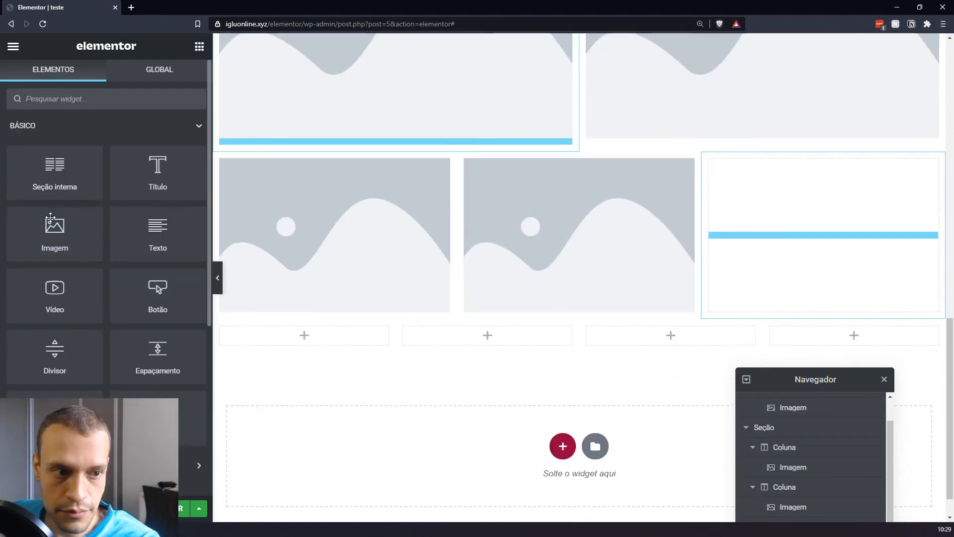
{"action": "left_click_drag", "start_coordinate": [49, 243], "coordinate": [779, 249]}
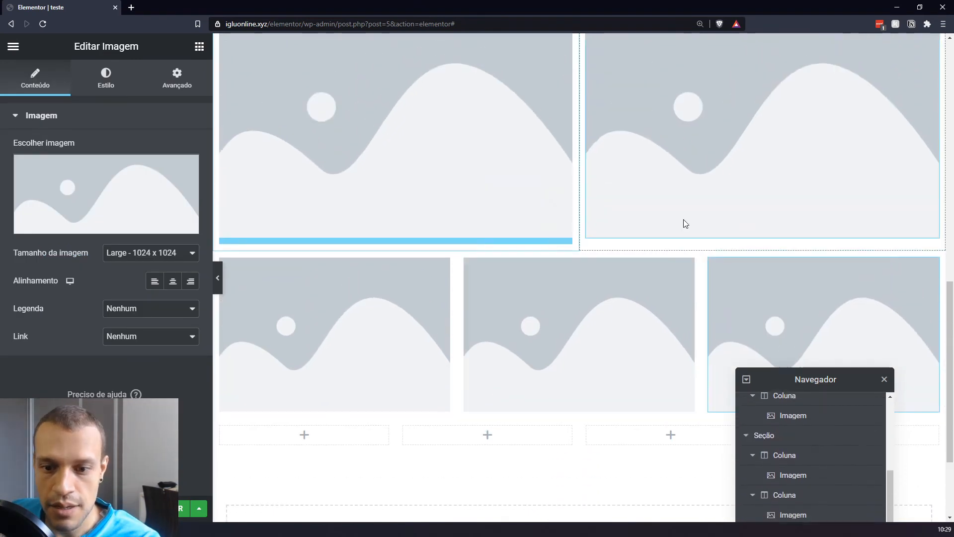
Move the Navegador higher over the page and use it to examine the hierarchy of the single-column and two-column sections
{"action": "left_click_drag", "start_coordinate": [822, 390], "coordinate": [748, 93]}
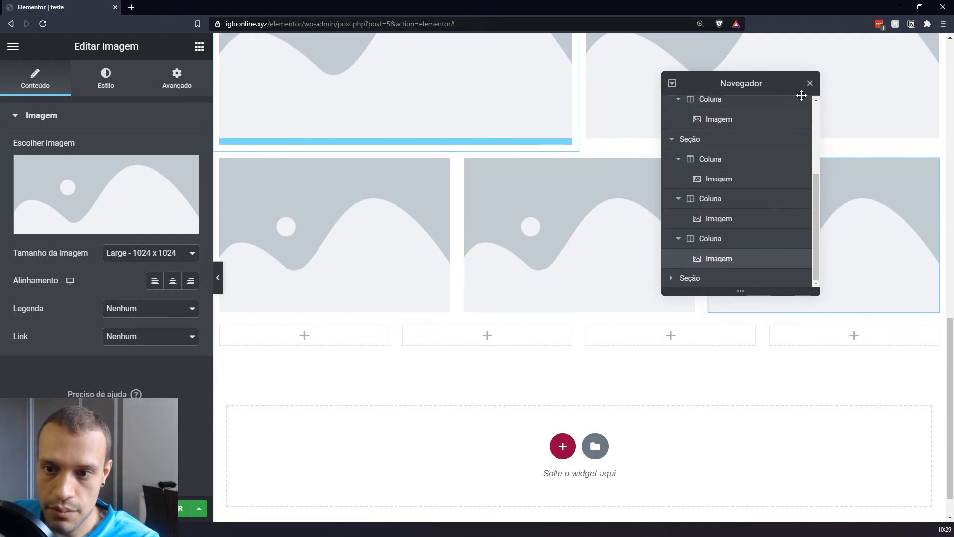
{"action": "left_click_drag", "start_coordinate": [817, 180], "coordinate": [816, 110]}
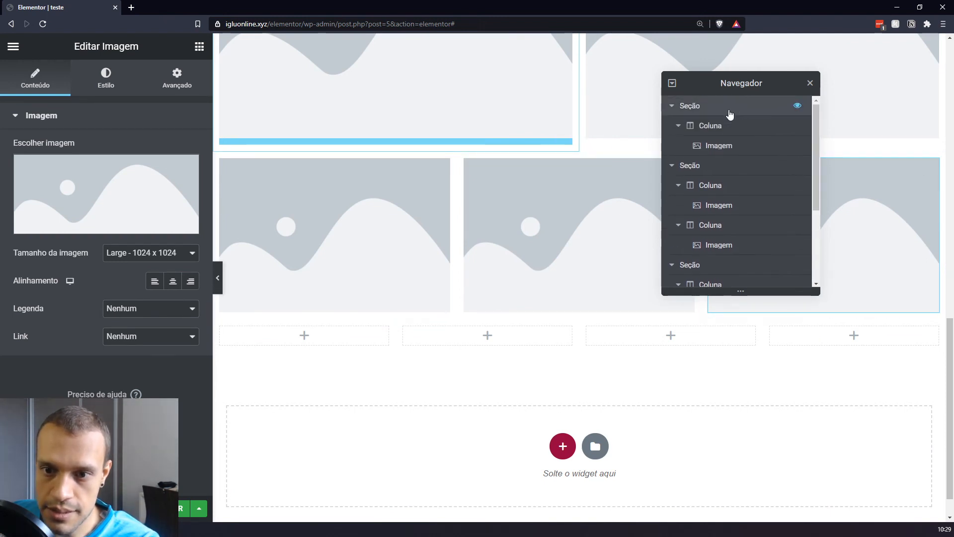
{"action": "left_click", "coordinate": [708, 110]}
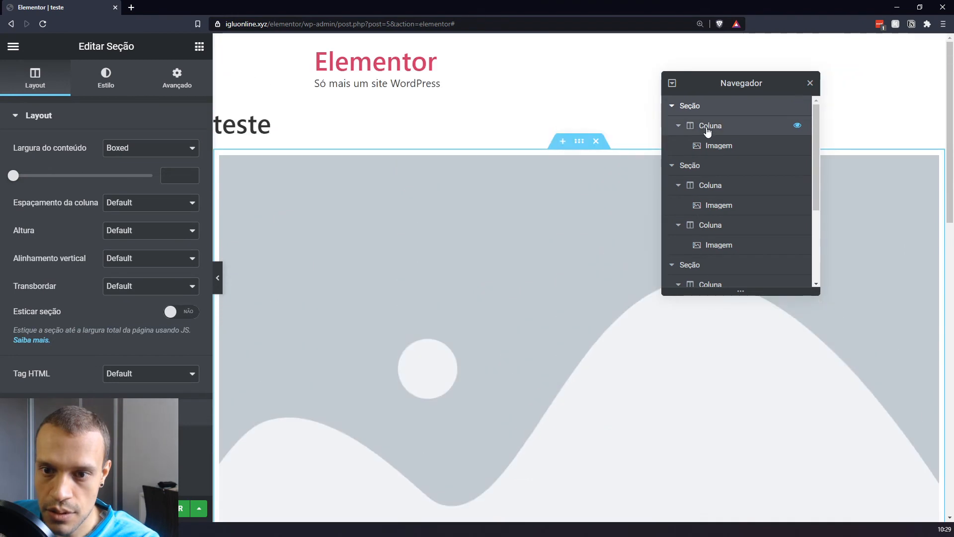
{"action": "left_click", "coordinate": [708, 128]}
{"action": "left_click", "coordinate": [721, 149]}
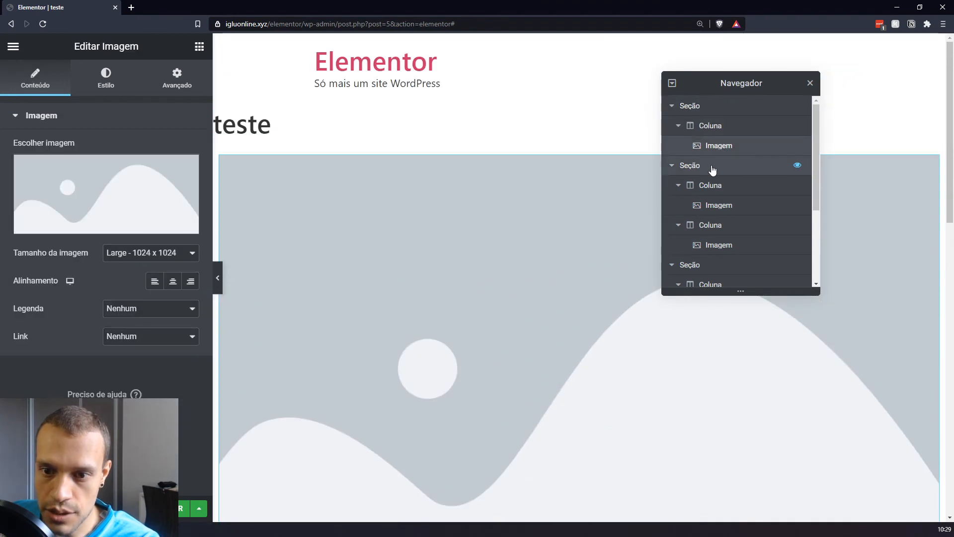
{"action": "left_click", "coordinate": [712, 170]}
{"action": "left_click", "coordinate": [708, 186]}
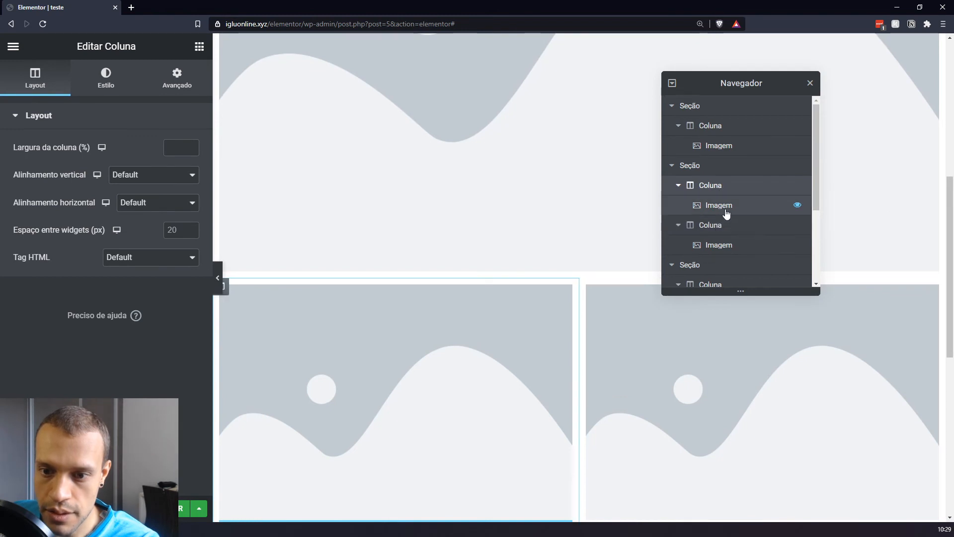
{"action": "left_click", "coordinate": [721, 205]}
{"action": "left_click", "coordinate": [723, 245]}
{"action": "scroll", "coordinate": [722, 211], "scroll_direction": "down", "scroll_amount": 4}
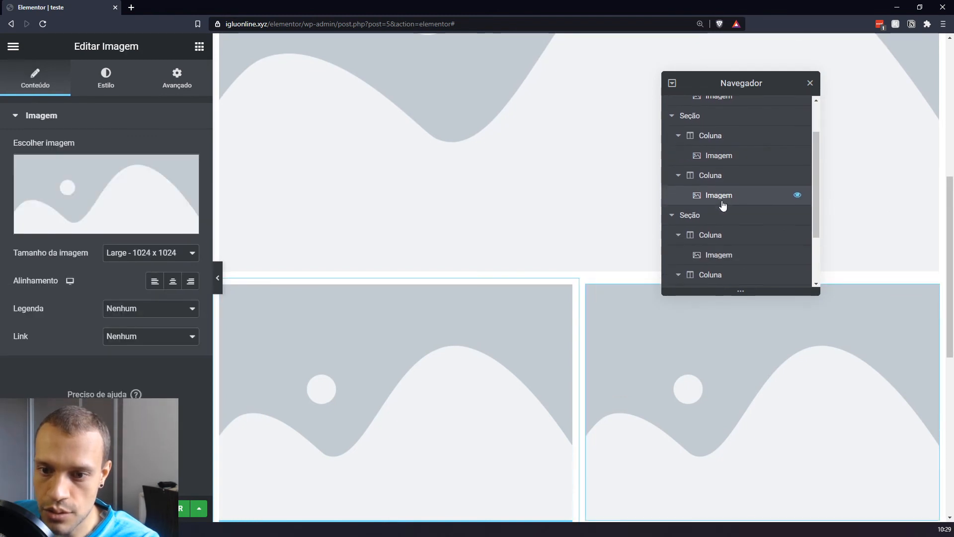
Examine how the three-column section nests its columns and images in the Navegador, keeping the panel clear of the section
{"action": "left_click", "coordinate": [708, 146]}
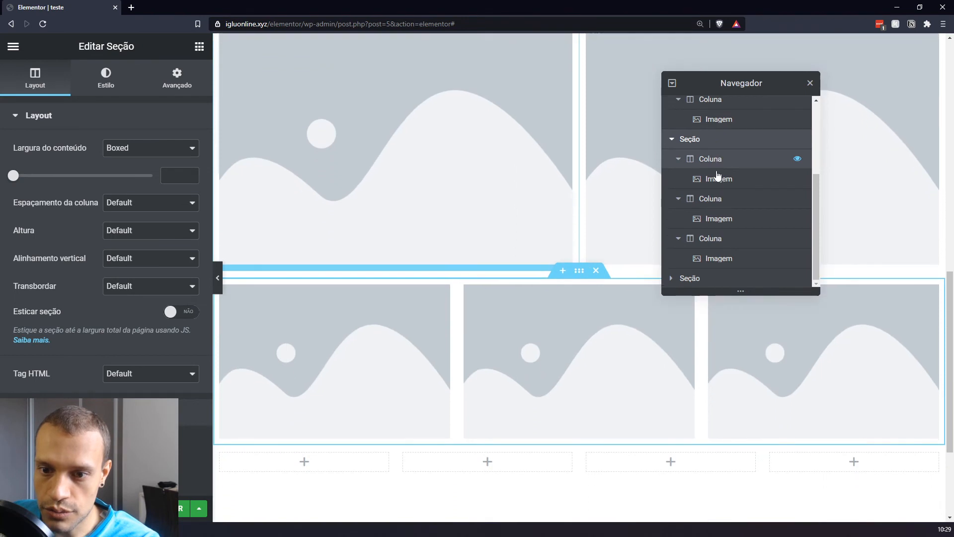
{"action": "left_click", "coordinate": [716, 198]}
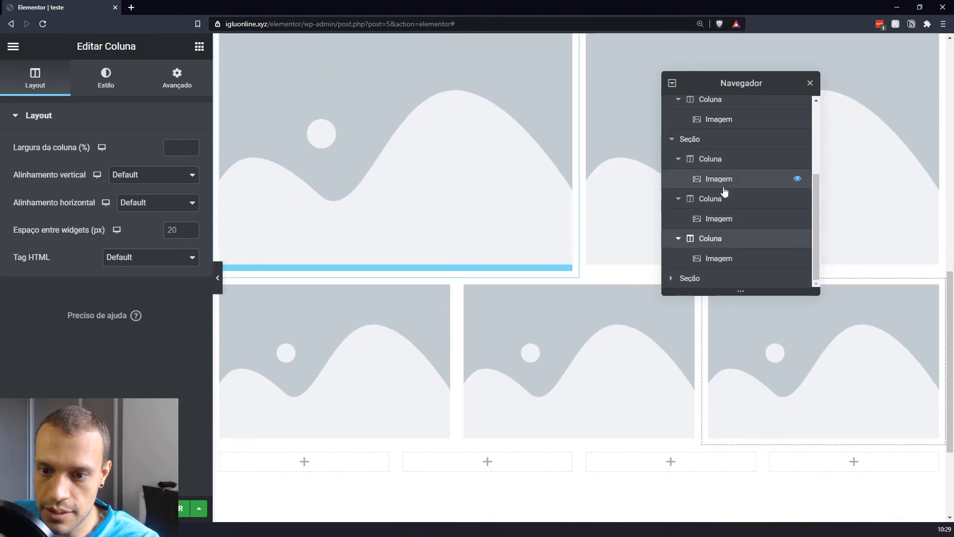
{"action": "left_click", "coordinate": [724, 219]}
{"action": "left_click", "coordinate": [723, 258]}
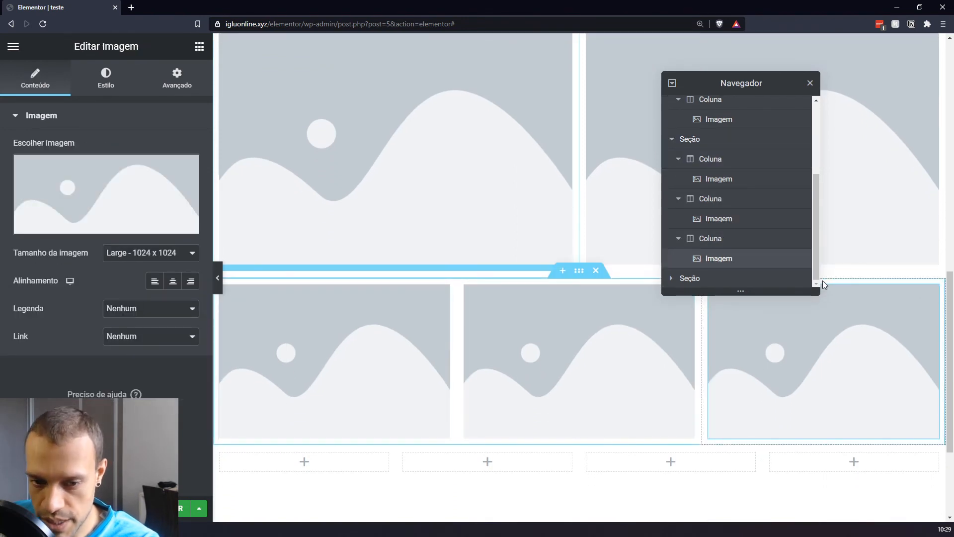
{"action": "left_click_drag", "start_coordinate": [745, 85], "coordinate": [792, 89]}
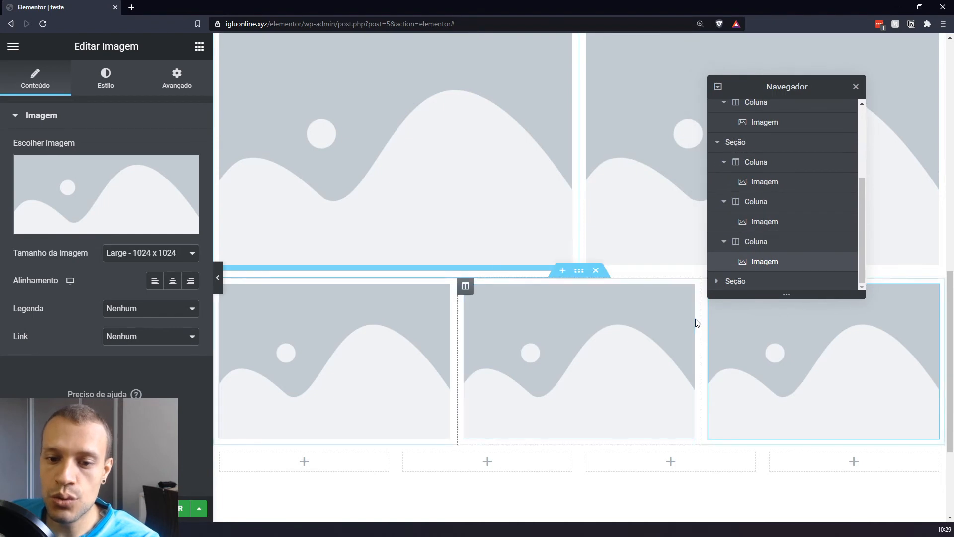
{"action": "scroll", "coordinate": [652, 251], "scroll_direction": "up", "scroll_amount": 10}
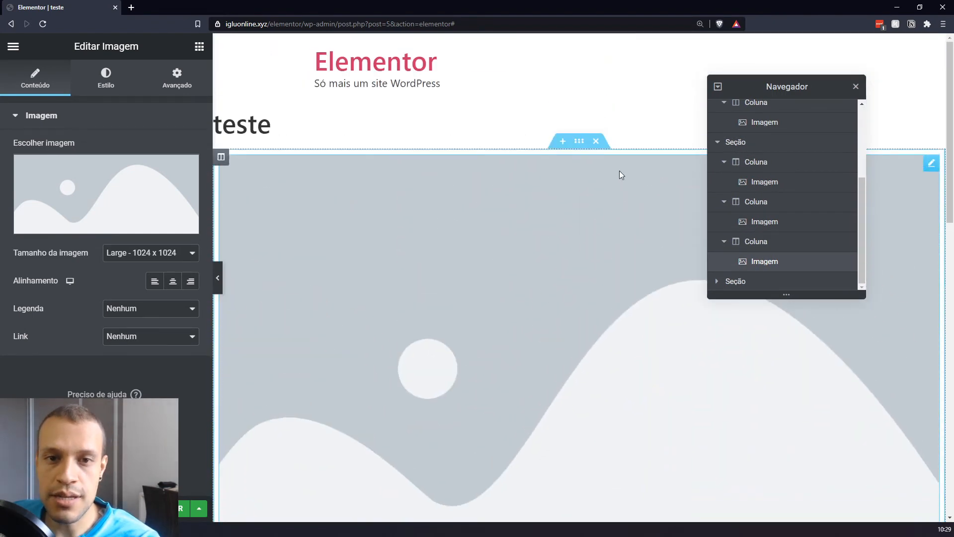
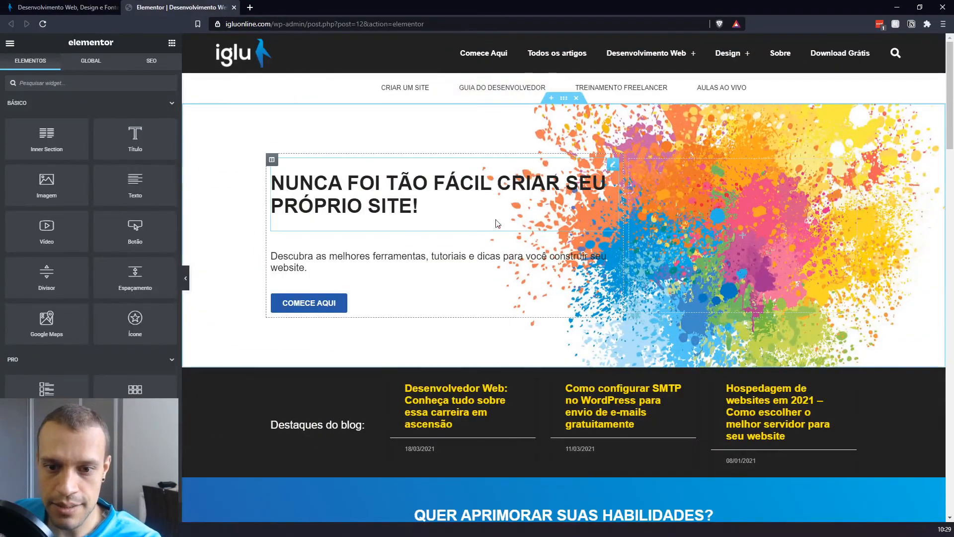
Inspect the section, both columns, text and button that make up the hero banner of the Iglu homepage
{"action": "left_click", "coordinate": [564, 99]}
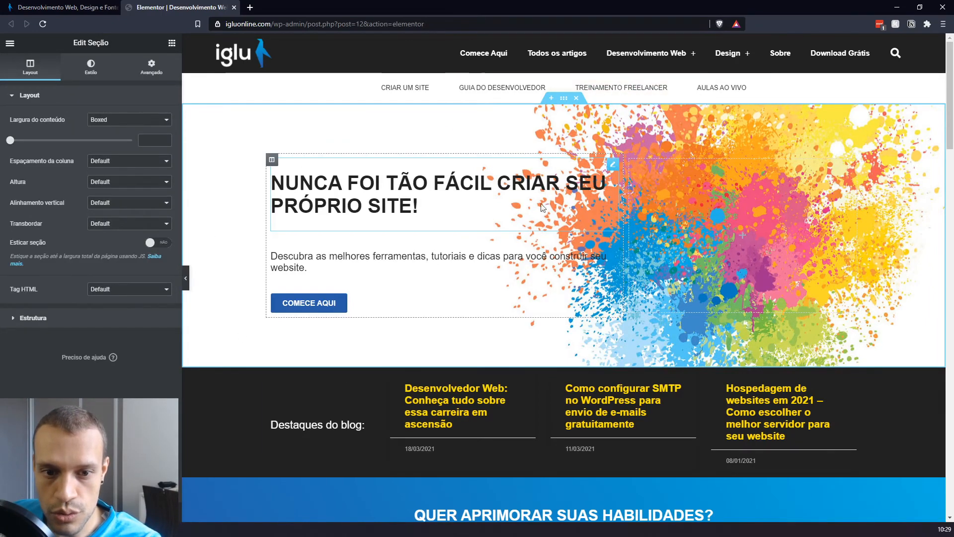
{"action": "key", "text": "ctrl+plus"}
{"action": "key", "text": "ctrl+plus"}
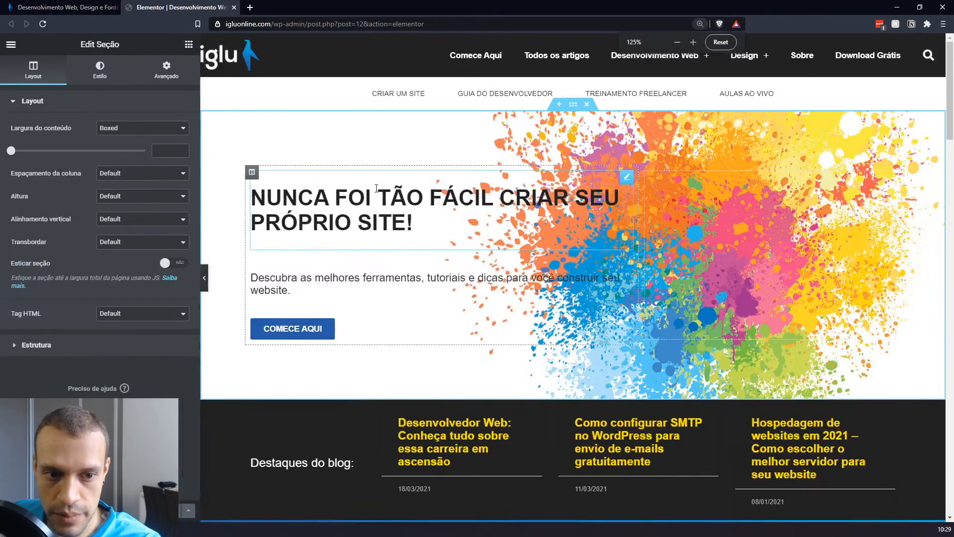
{"action": "scroll", "coordinate": [392, 196], "scroll_direction": "down", "scroll_amount": 1}
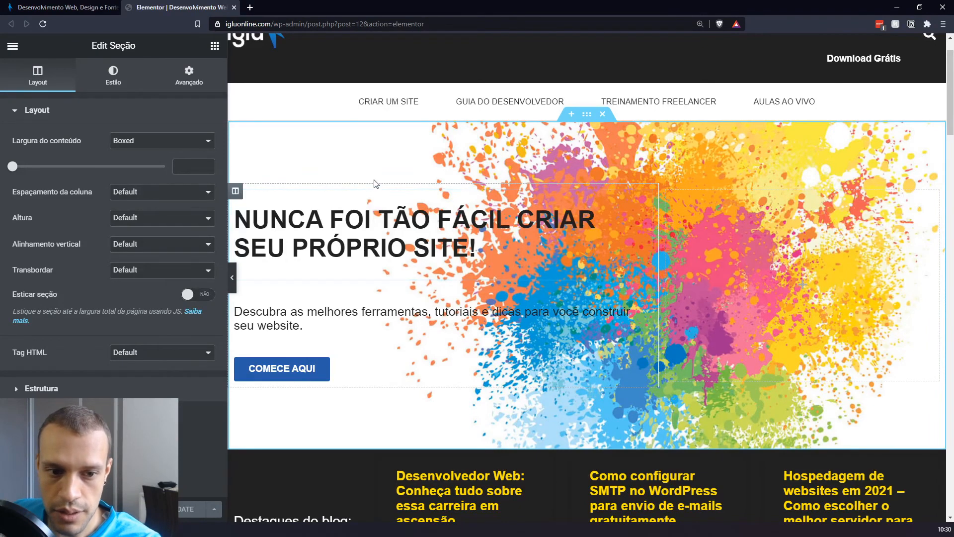
{"action": "left_click", "coordinate": [236, 192]}
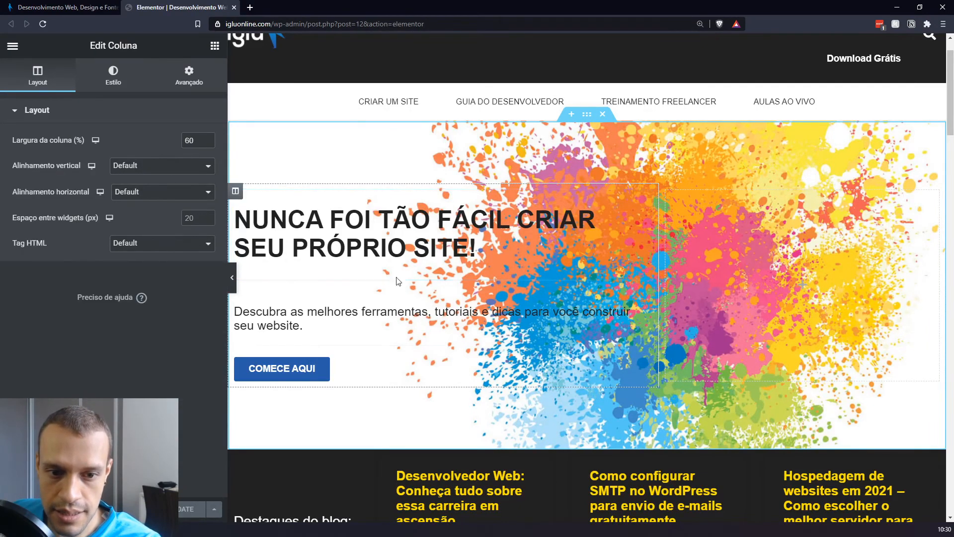
{"action": "left_click", "coordinate": [420, 210]}
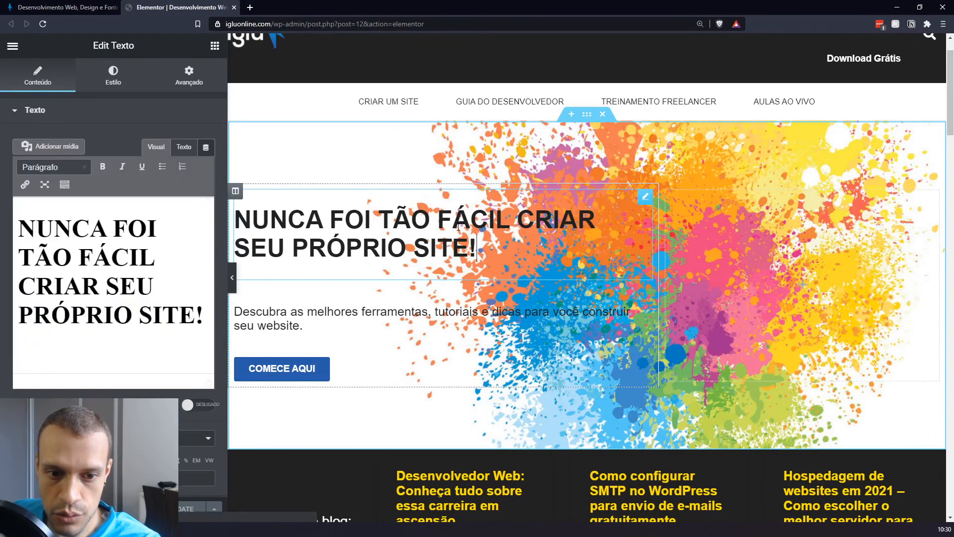
{"action": "left_click", "coordinate": [326, 321]}
{"action": "left_click", "coordinate": [337, 376]}
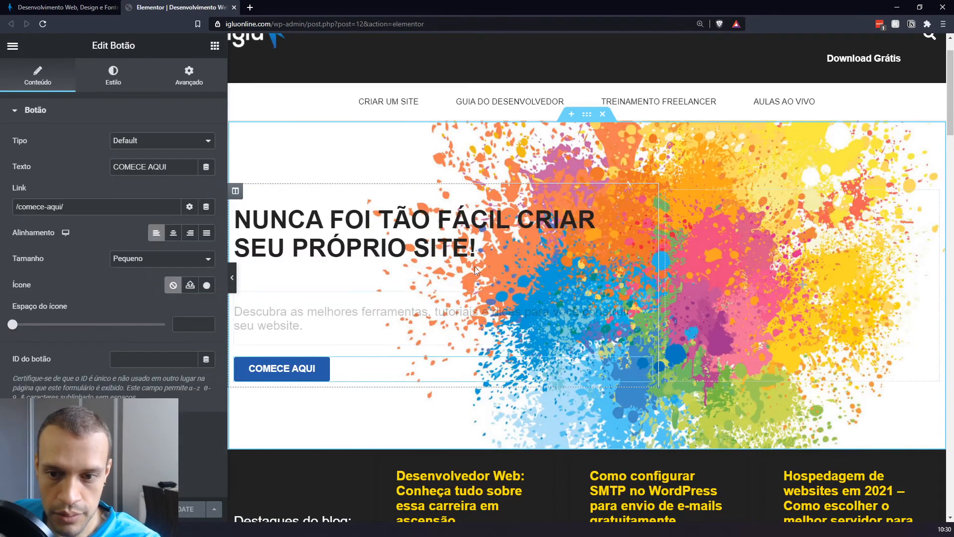
{"action": "left_click", "coordinate": [679, 200]}
{"action": "left_click", "coordinate": [667, 193]}
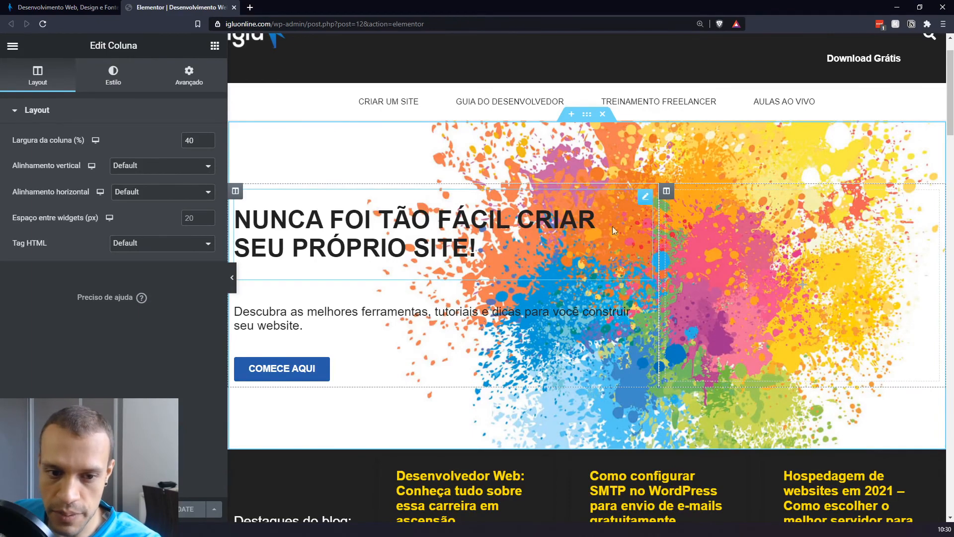
Inspect the section, column, text and HTML form elements of the "QUER APRIMORAR SUAS HABILIDADES?" block
{"action": "scroll", "coordinate": [573, 270], "scroll_direction": "down", "scroll_amount": 5}
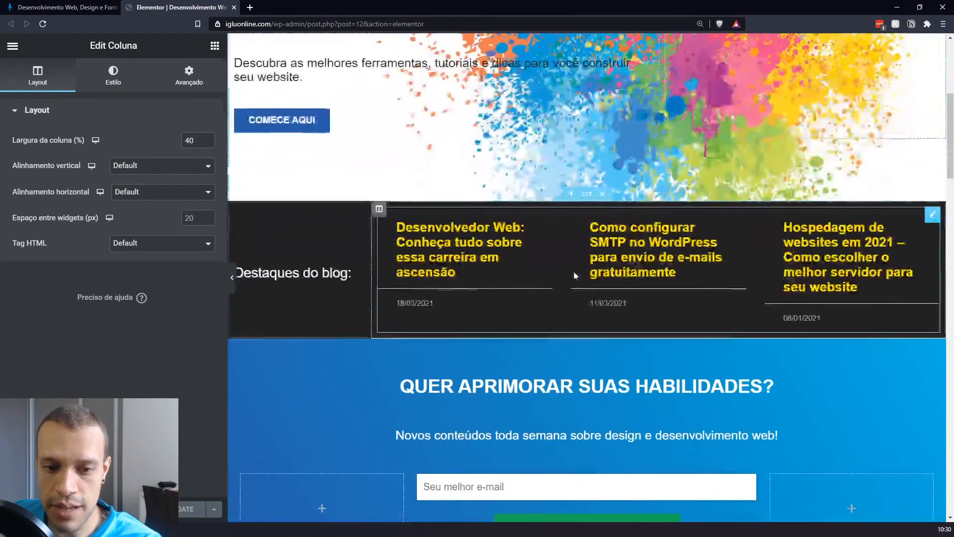
{"action": "scroll", "coordinate": [529, 237], "scroll_direction": "down", "scroll_amount": 3}
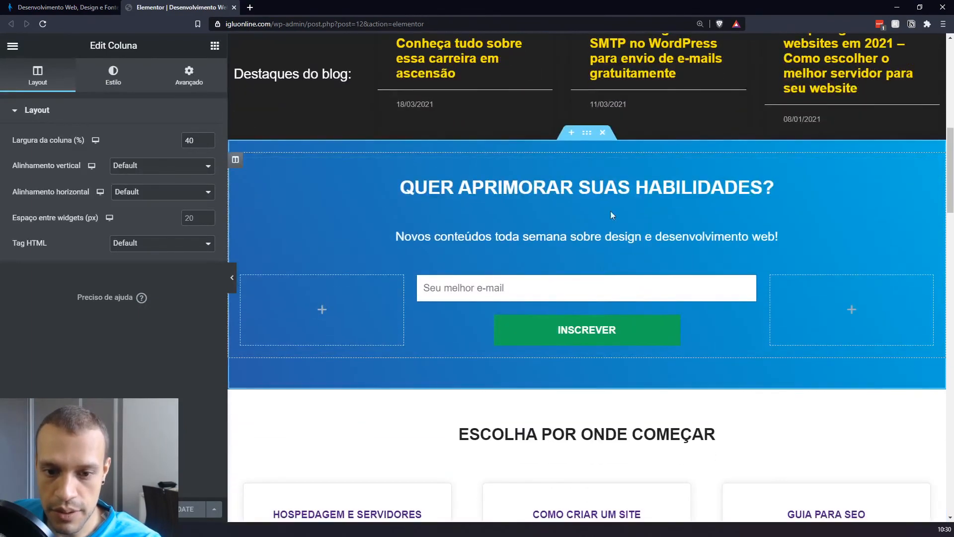
{"action": "left_click", "coordinate": [586, 133]}
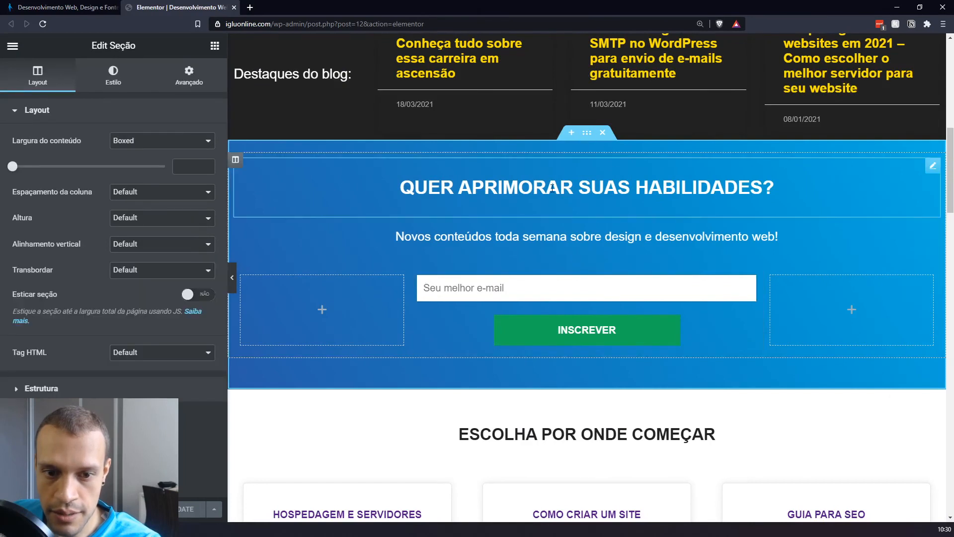
{"action": "left_click", "coordinate": [235, 160]}
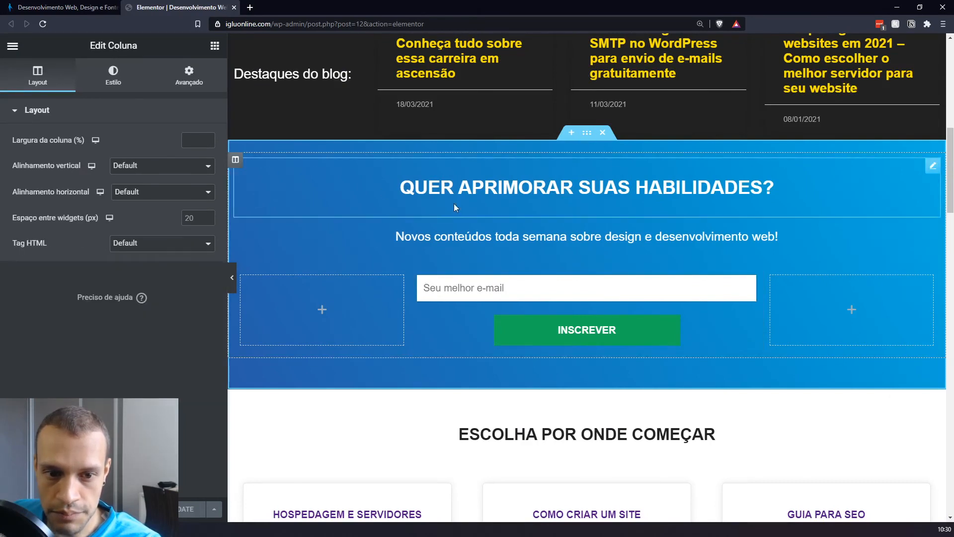
{"action": "left_click", "coordinate": [522, 187]}
{"action": "left_click", "coordinate": [519, 237]}
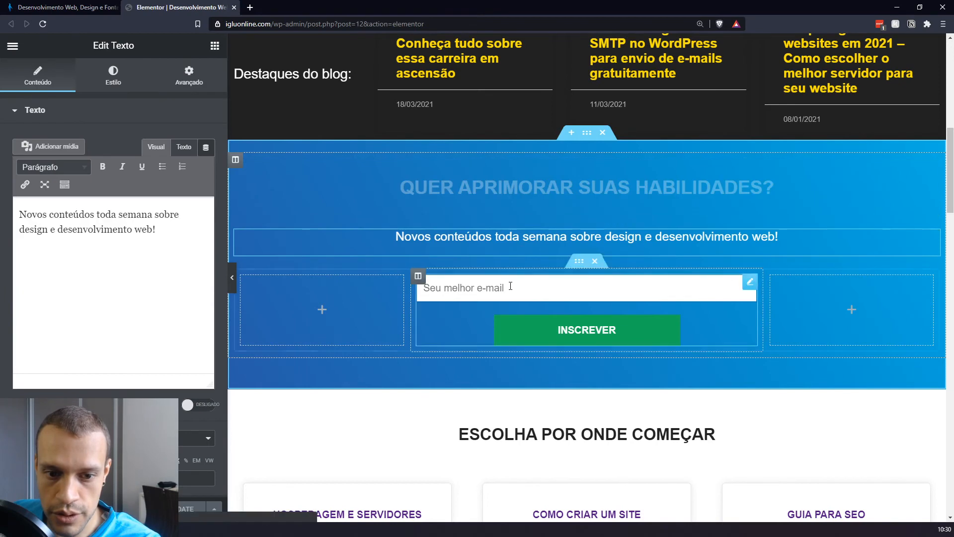
{"action": "left_click", "coordinate": [740, 288]}
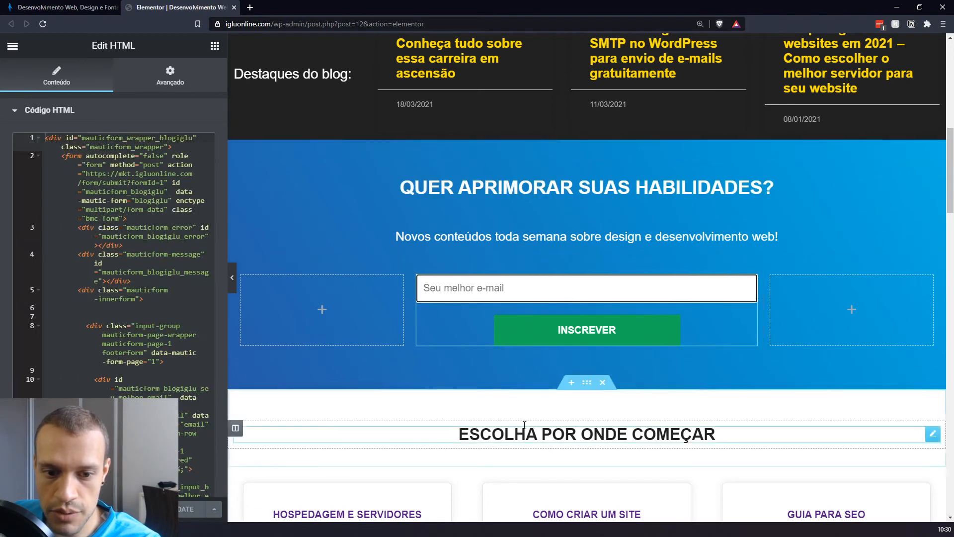
Inspect the "ESCOLHA POR ONDE COMEÇAR" title and the section holding the three guide cards, reviewing the homepage structure
{"action": "scroll", "coordinate": [487, 358], "scroll_direction": "down", "scroll_amount": 4}
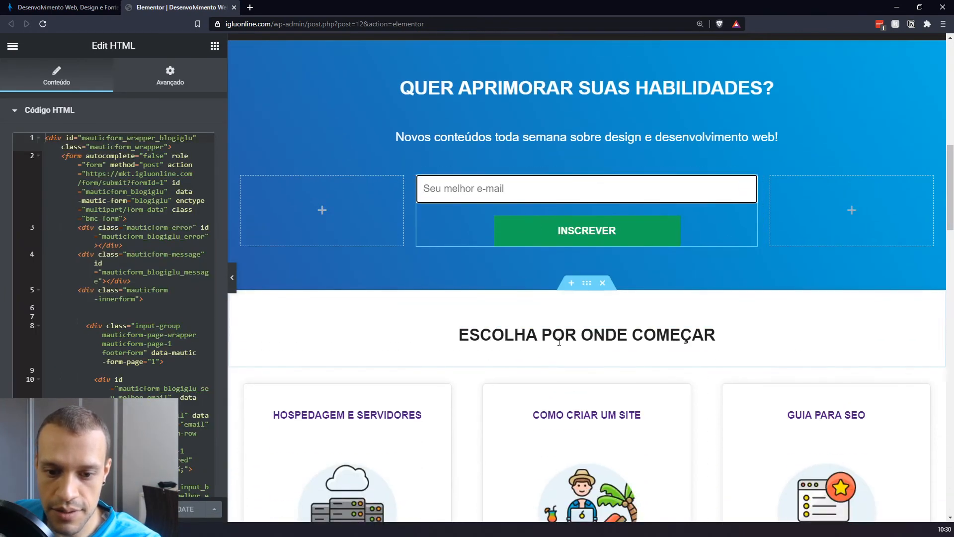
{"action": "left_click", "coordinate": [587, 235]}
{"action": "scroll", "coordinate": [599, 248], "scroll_direction": "down", "scroll_amount": 2}
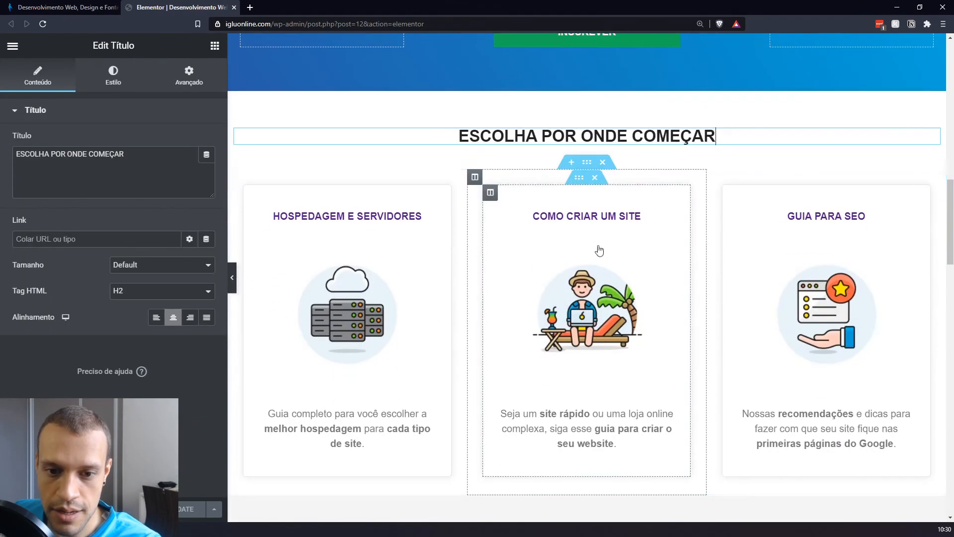
{"action": "left_click", "coordinate": [587, 164]}
{"action": "scroll", "coordinate": [589, 170], "scroll_direction": "down", "scroll_amount": 2}
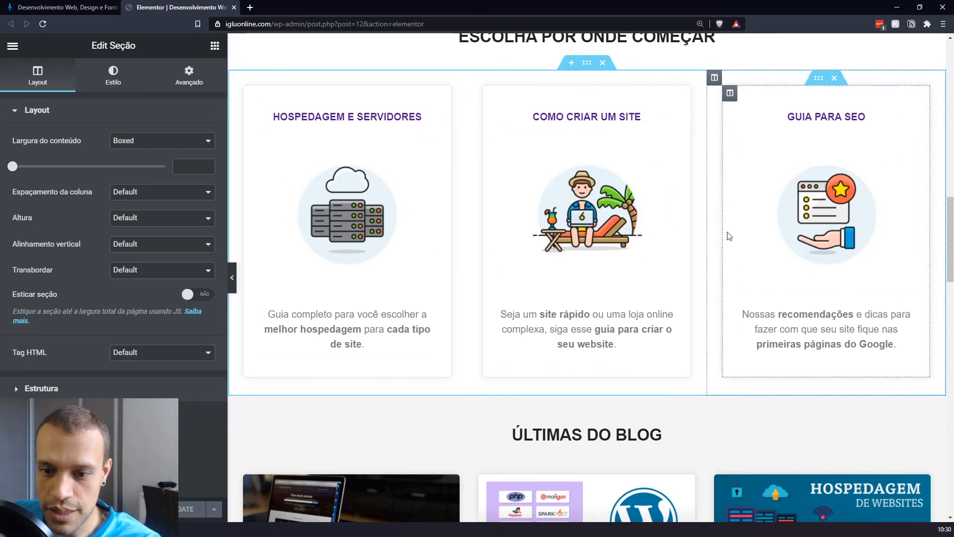
{"action": "scroll", "coordinate": [294, 252], "scroll_direction": "up", "scroll_amount": 8}
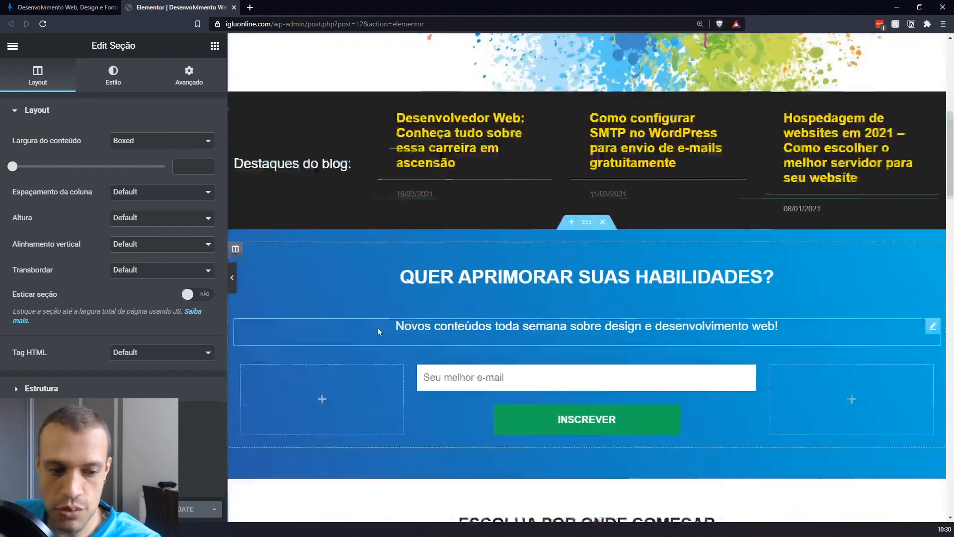
{"action": "scroll", "coordinate": [377, 327], "scroll_direction": "up", "scroll_amount": 4}
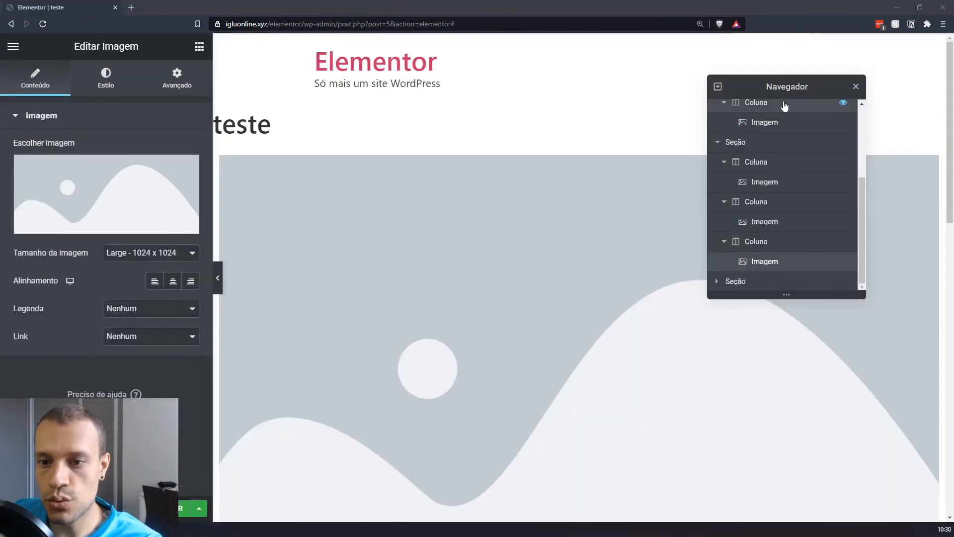
Delete every section from the test page, keeping the Navegador clear of the work area
{"action": "left_click_drag", "start_coordinate": [803, 88], "coordinate": [847, 72]}
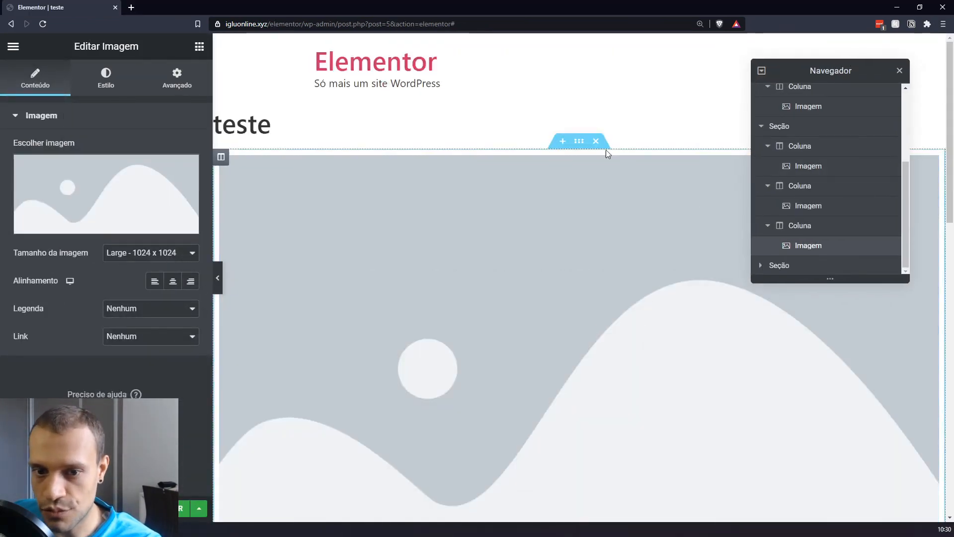
{"action": "left_click", "coordinate": [596, 142]}
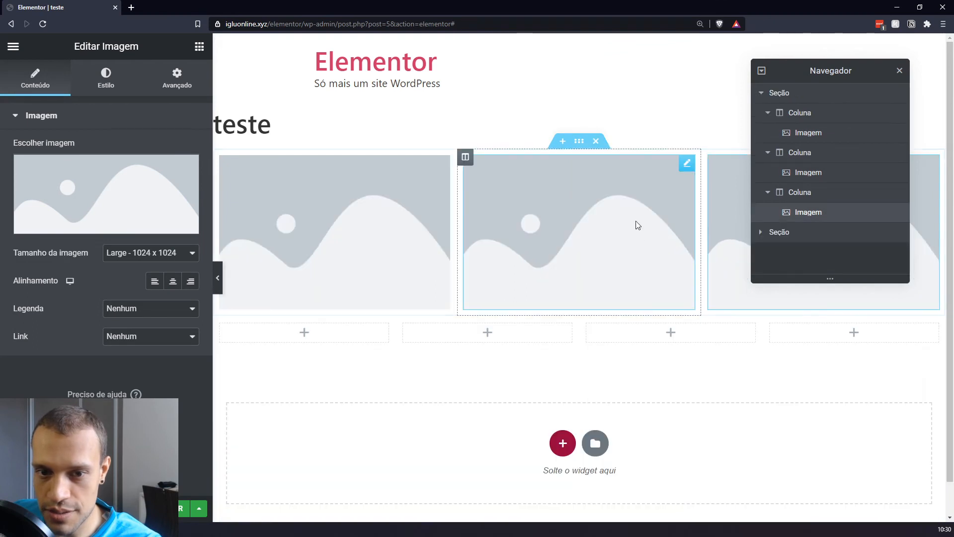
{"action": "left_click", "coordinate": [597, 142]}
{"action": "left_click", "coordinate": [596, 141]}
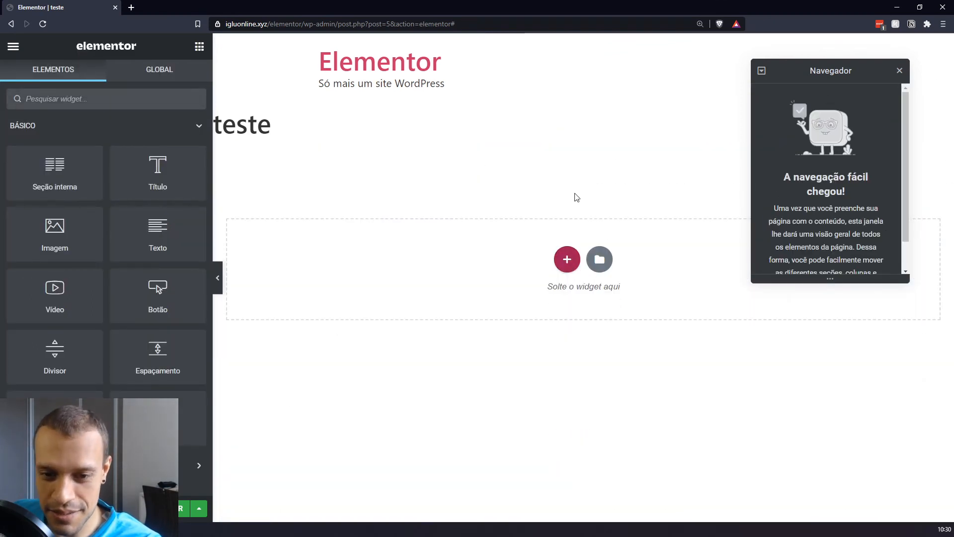
Try out the edit and delete handles of a two-column section on the emptied test page
{"action": "left_click", "coordinate": [566, 259]}
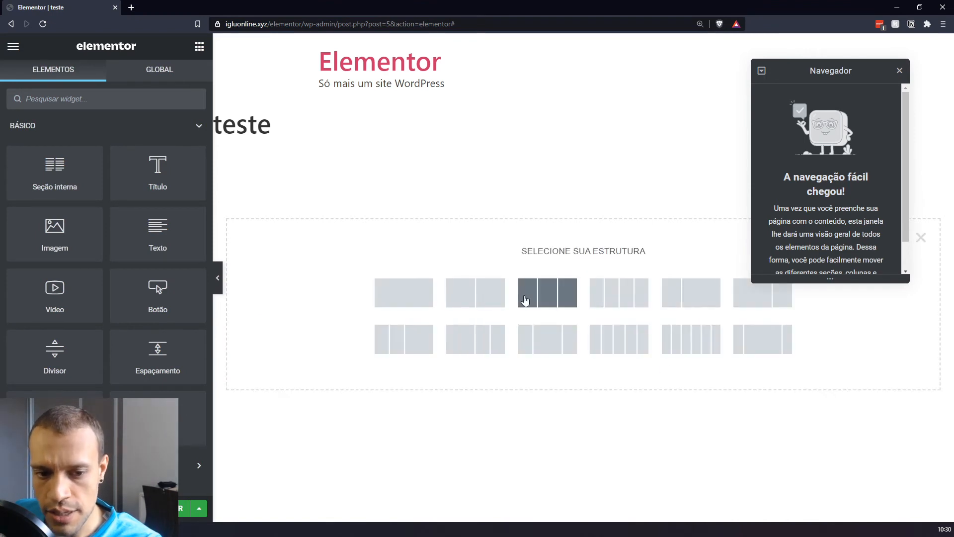
{"action": "left_click", "coordinate": [476, 292]}
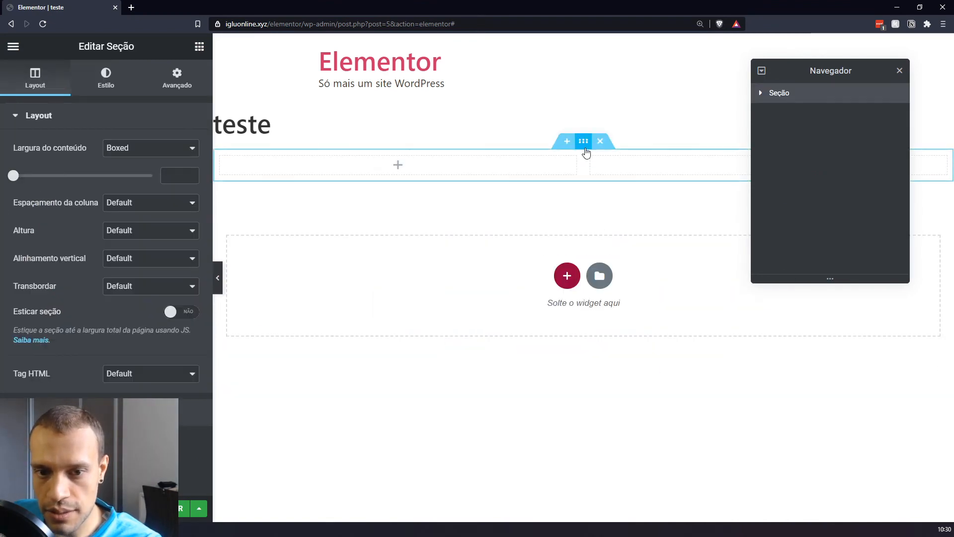
{"action": "left_click_drag", "start_coordinate": [822, 62], "coordinate": [821, 236]}
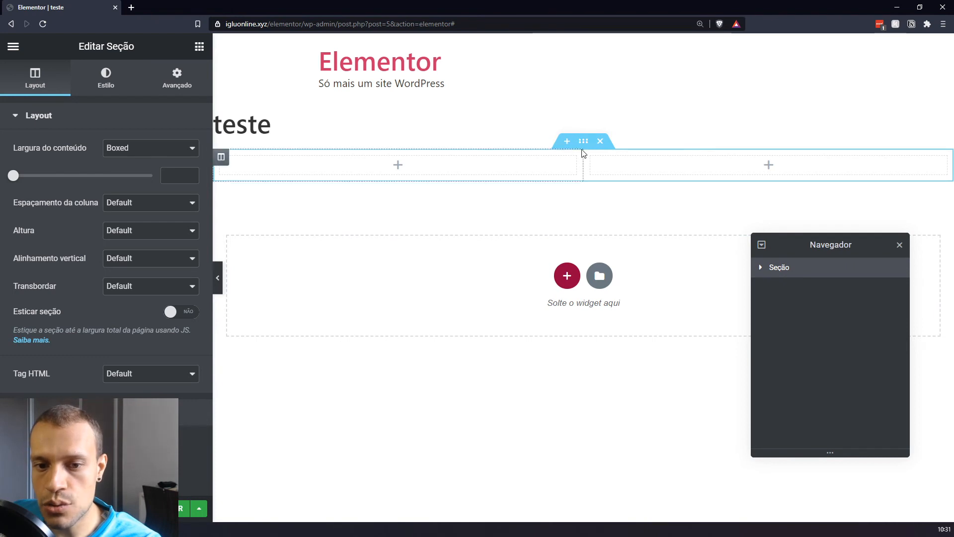
{"action": "left_click", "coordinate": [585, 99]}
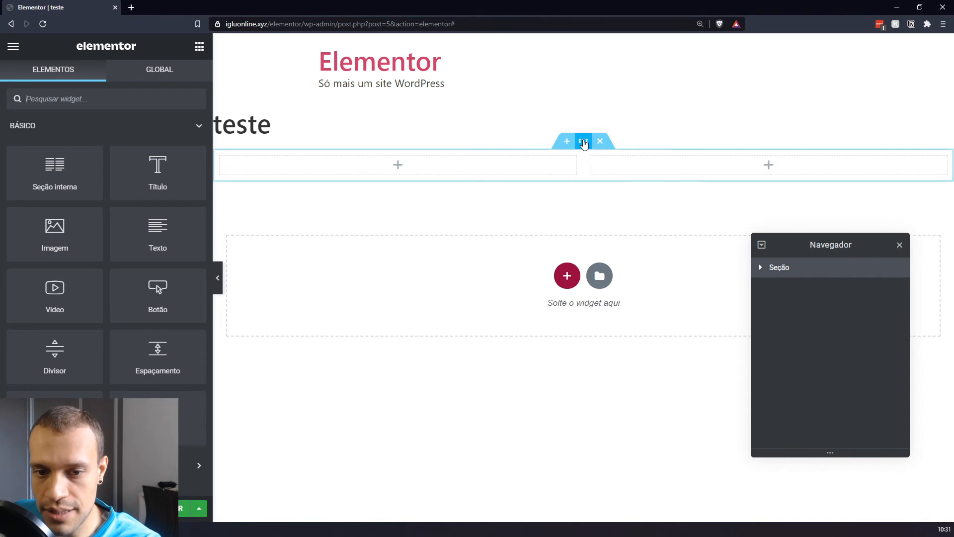
{"action": "left_click", "coordinate": [585, 143]}
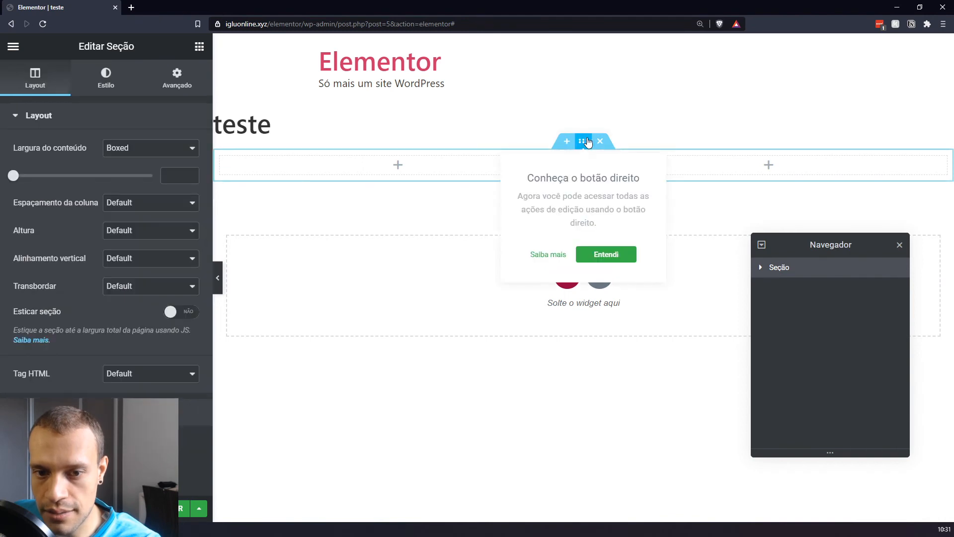
{"action": "left_click", "coordinate": [610, 255]}
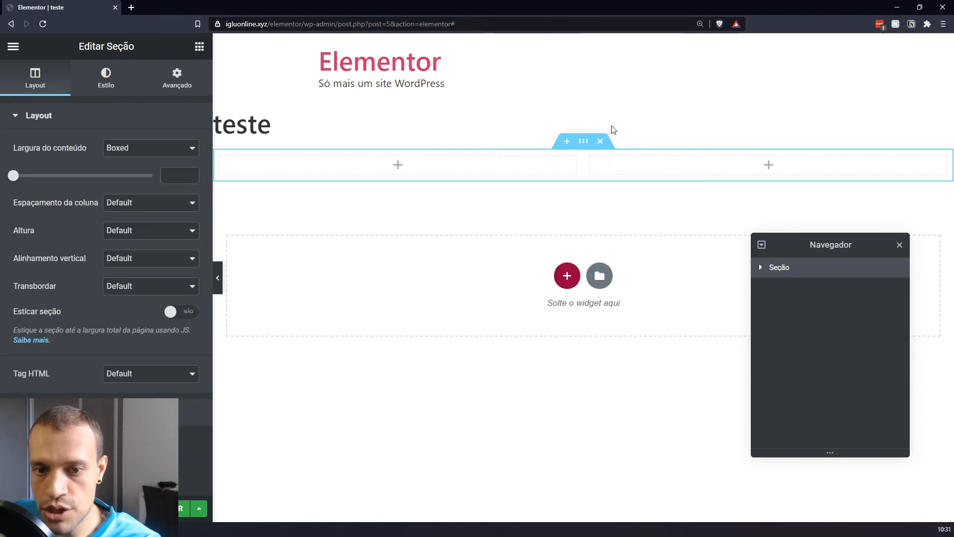
{"action": "left_click", "coordinate": [601, 141]}
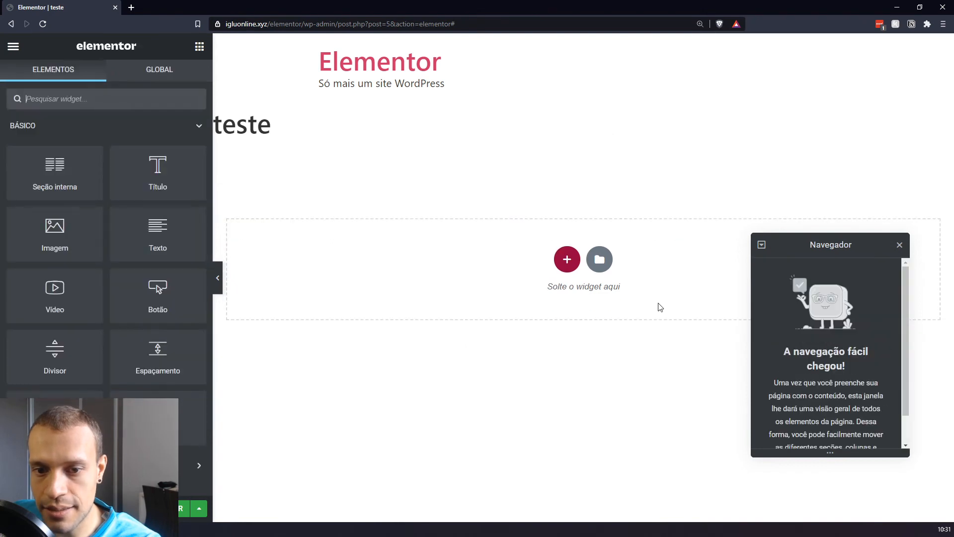
Add a section with two equal columns and insert a single-column section above it
{"action": "left_click", "coordinate": [567, 259]}
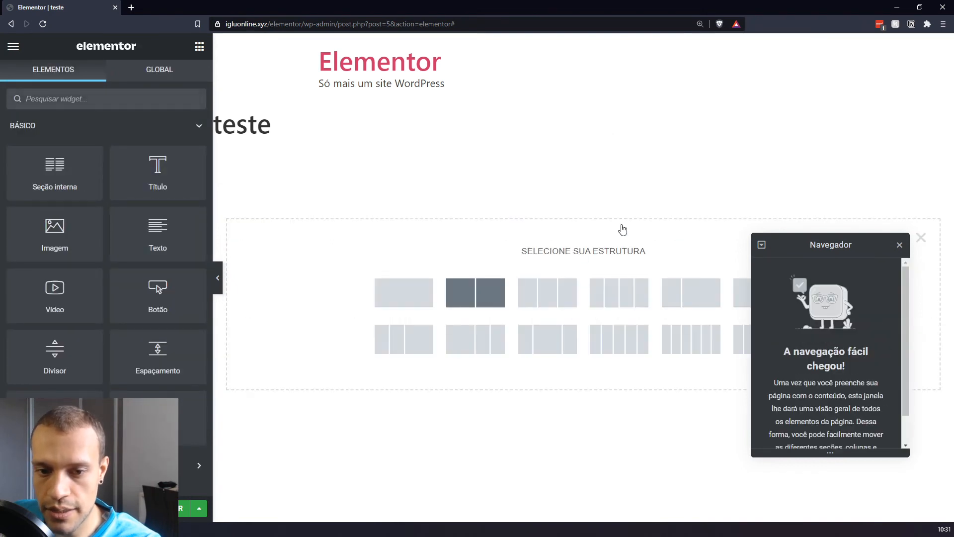
{"action": "left_click", "coordinate": [481, 293]}
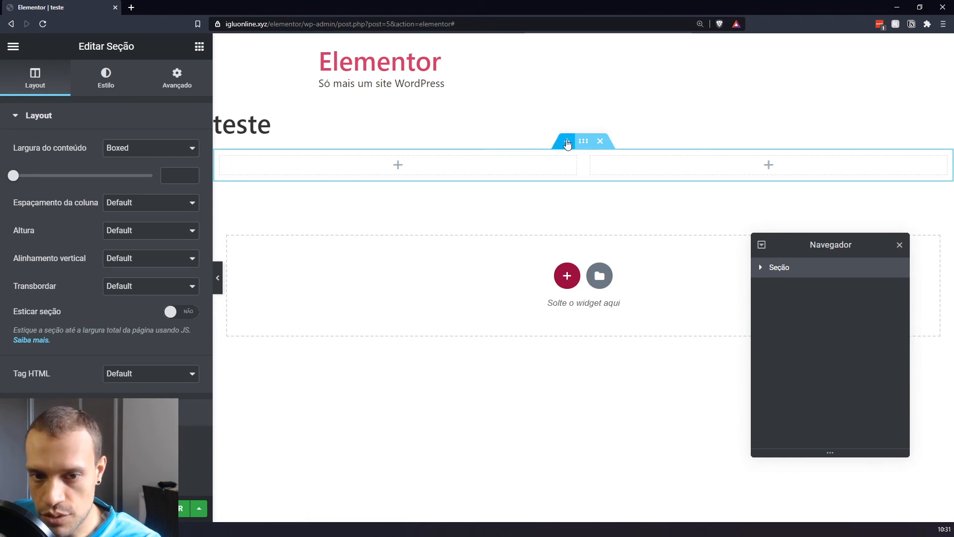
{"action": "left_click", "coordinate": [566, 142]}
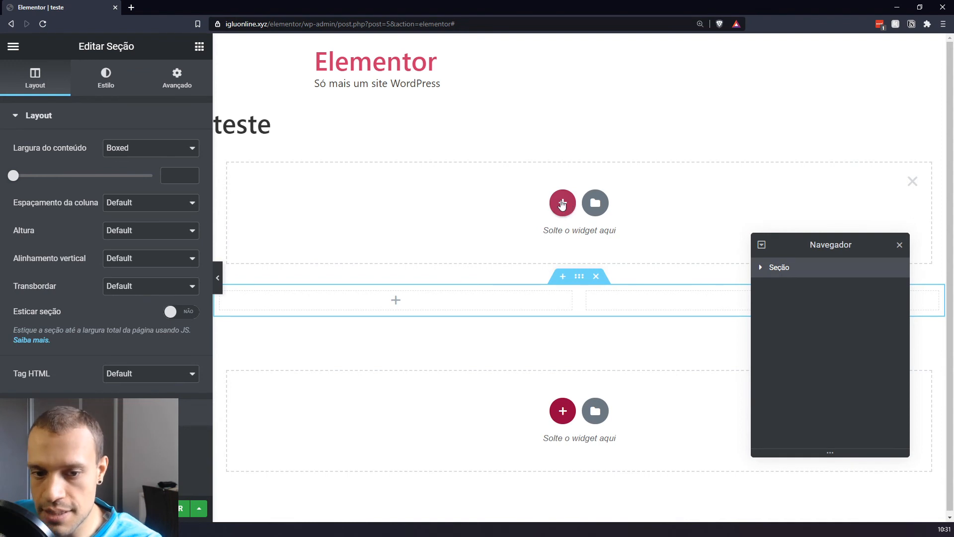
{"action": "left_click", "coordinate": [562, 202]}
{"action": "left_click", "coordinate": [400, 241]}
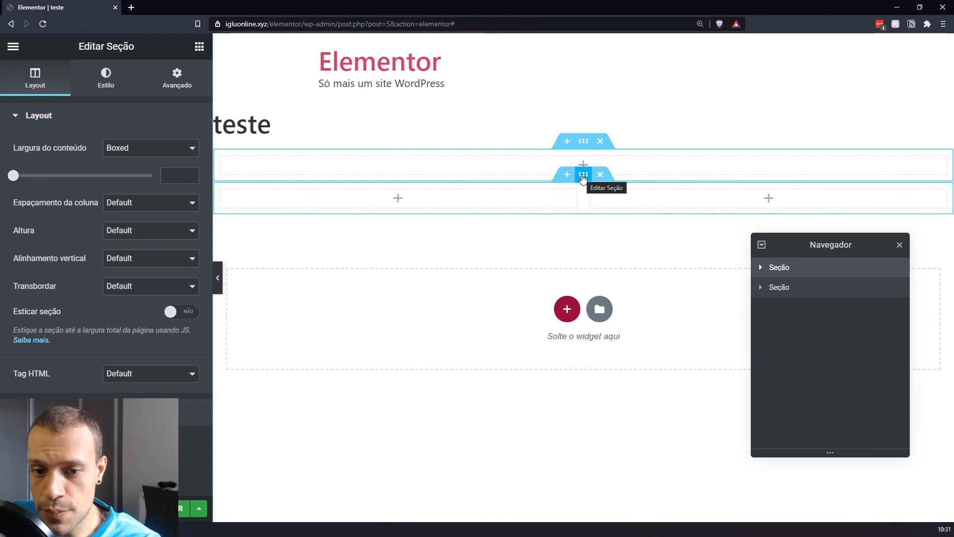
Place an image widget in each column of the two-column section
{"action": "left_click", "coordinate": [583, 175]}
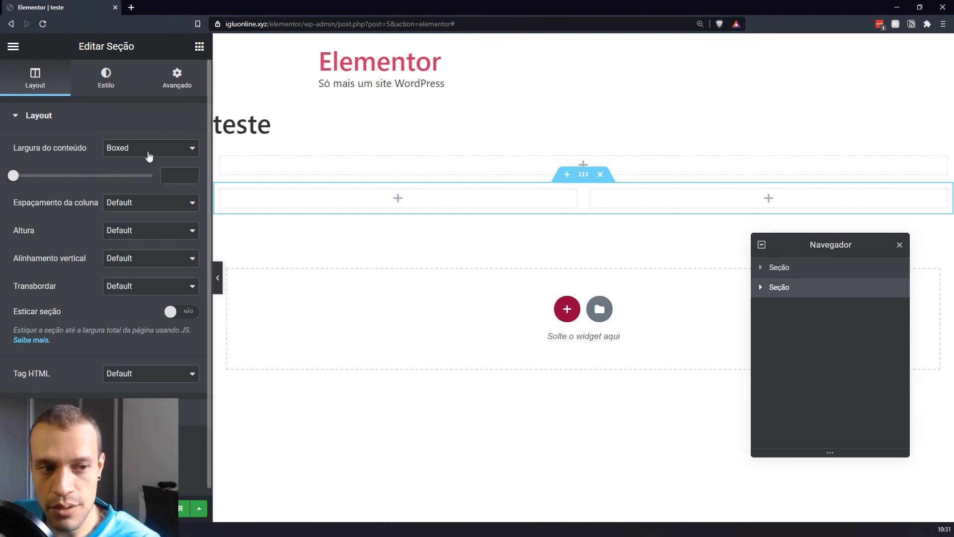
{"action": "left_click", "coordinate": [199, 47]}
{"action": "left_click_drag", "start_coordinate": [54, 228], "coordinate": [397, 199]}
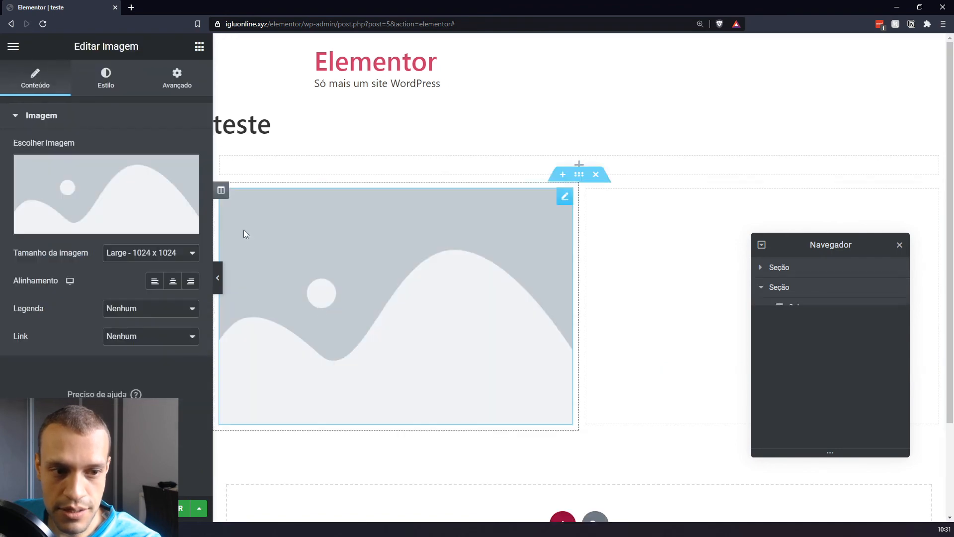
{"action": "left_click", "coordinate": [199, 47]}
{"action": "left_click_drag", "start_coordinate": [401, 287], "coordinate": [671, 278]}
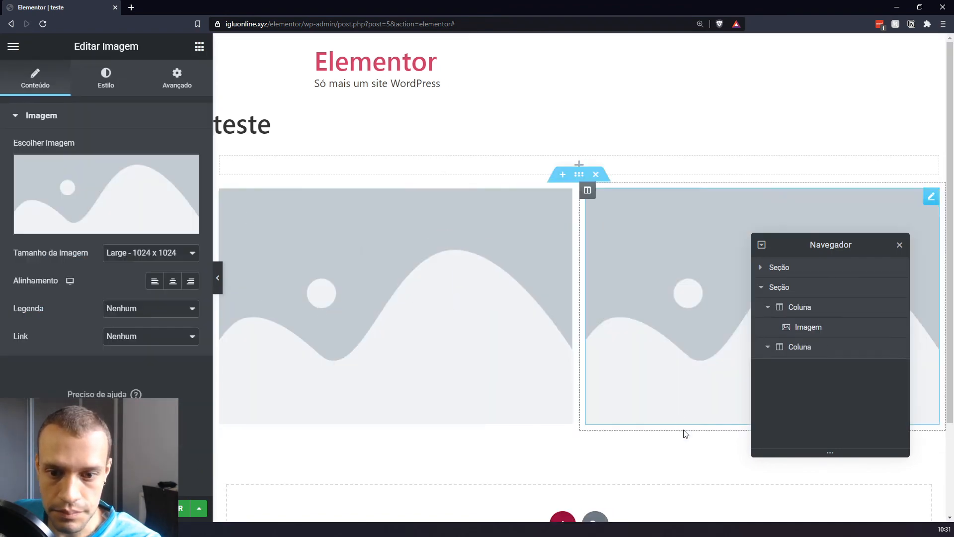
Set the content width of the two-column image section to Largura total
{"action": "scroll", "coordinate": [494, 246], "scroll_direction": "down", "scroll_amount": 1}
{"action": "key", "text": "ctrl+minus"}
{"action": "key", "text": "ctrl+minus"}
{"action": "key", "text": "ctrl+minus"}
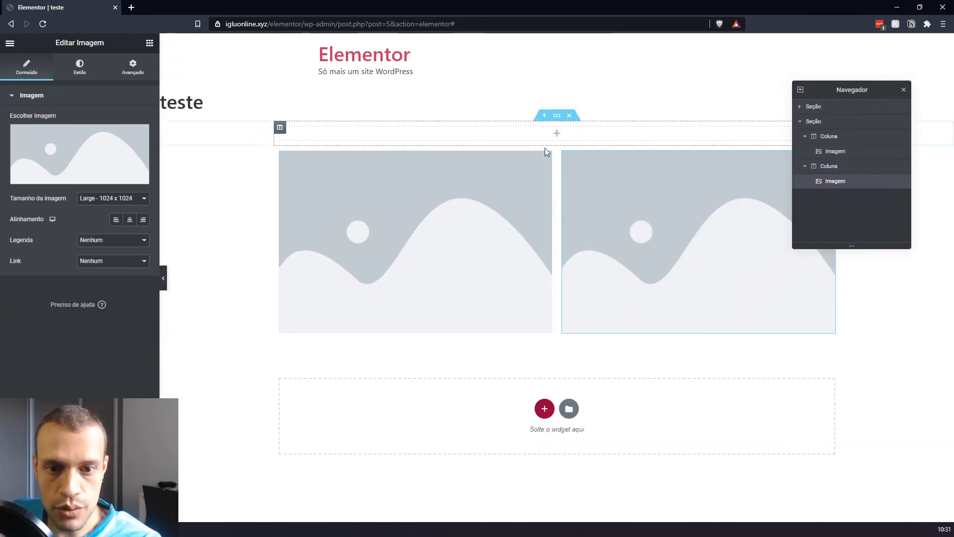
{"action": "left_click", "coordinate": [557, 140]}
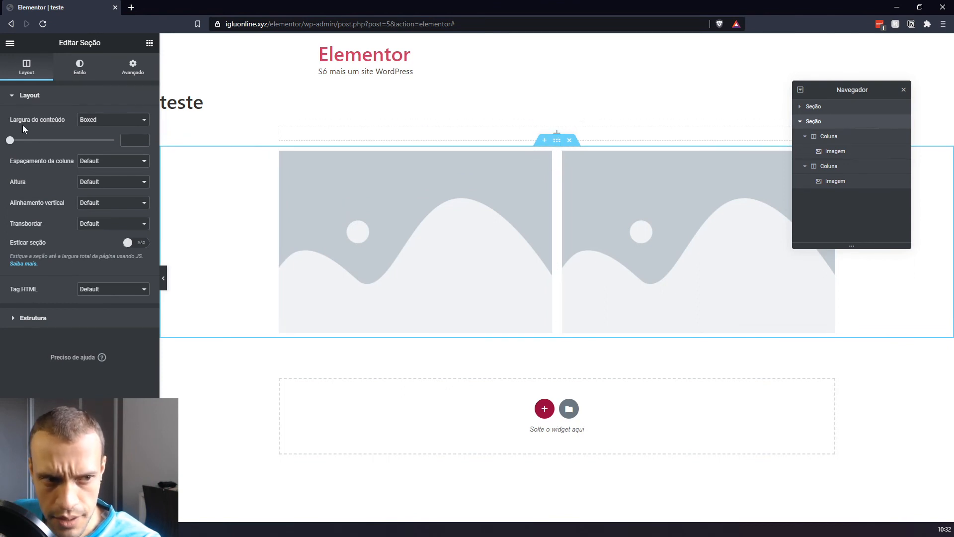
{"action": "left_click_drag", "start_coordinate": [35, 117], "coordinate": [8, 117]}
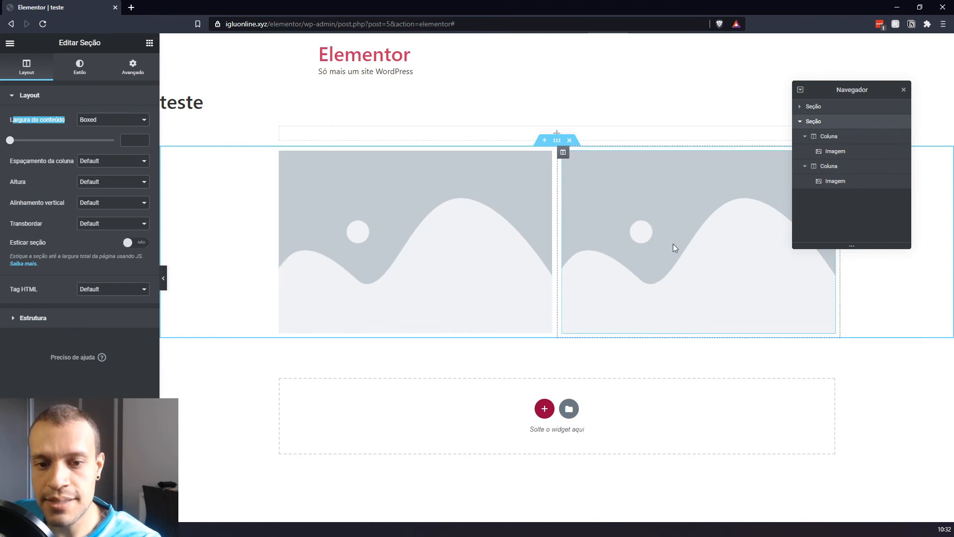
{"action": "left_click", "coordinate": [107, 119]}
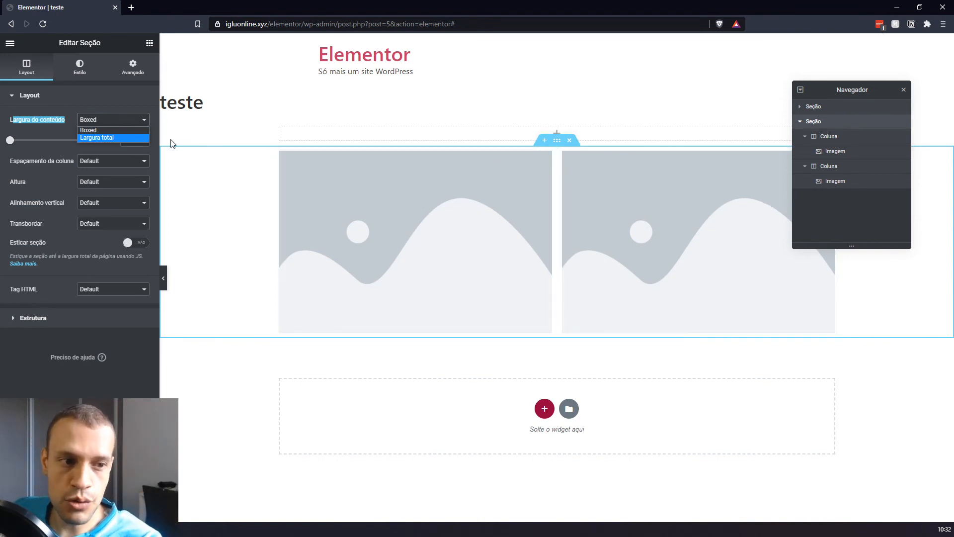
{"action": "left_click", "coordinate": [121, 137]}
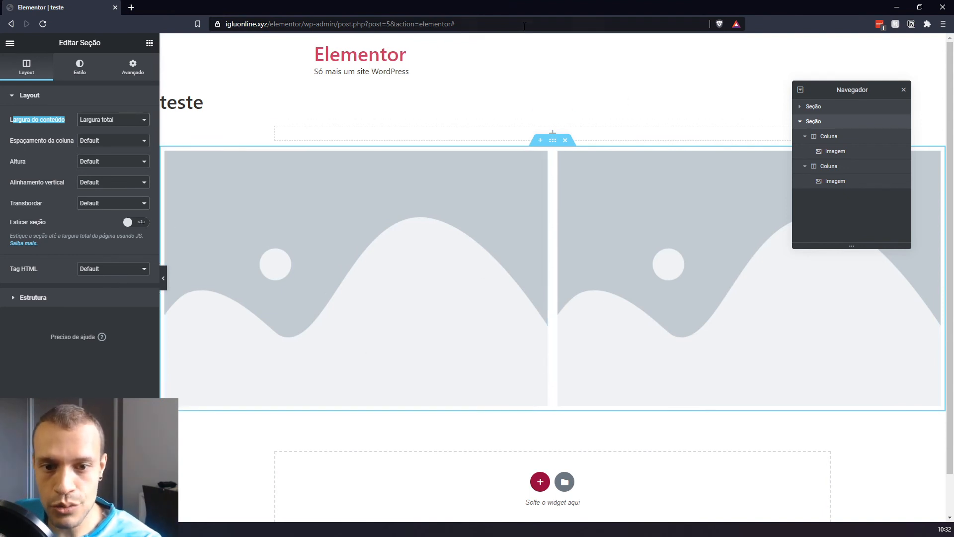
Set the section's height to Altura mínima at 1045 px and review the spacing around the images
{"action": "left_click", "coordinate": [101, 163]}
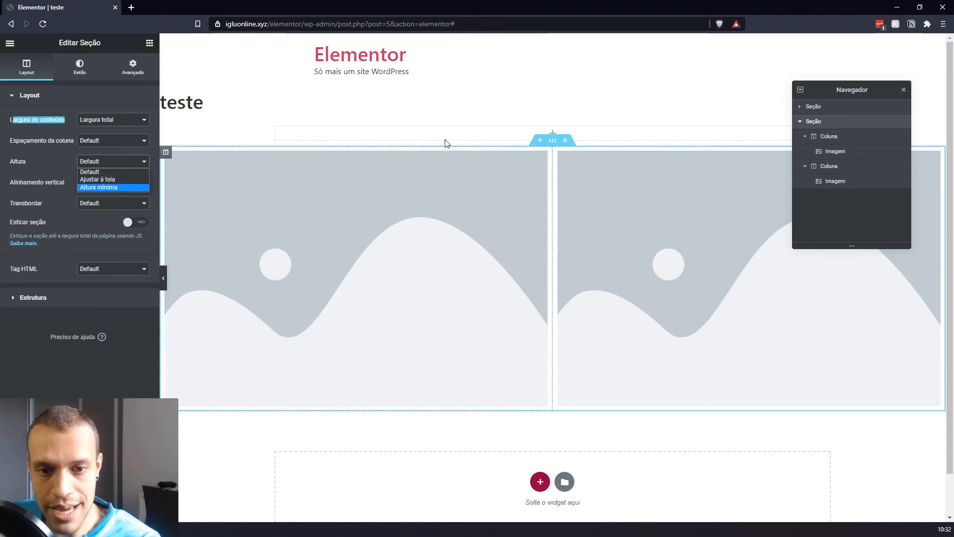
{"action": "left_click", "coordinate": [119, 186]}
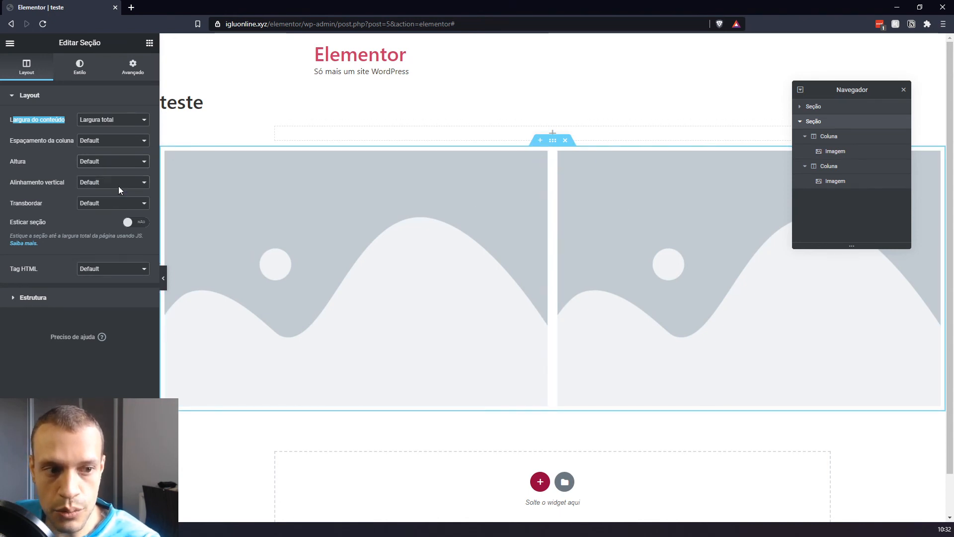
{"action": "left_click_drag", "start_coordinate": [43, 196], "coordinate": [85, 196]}
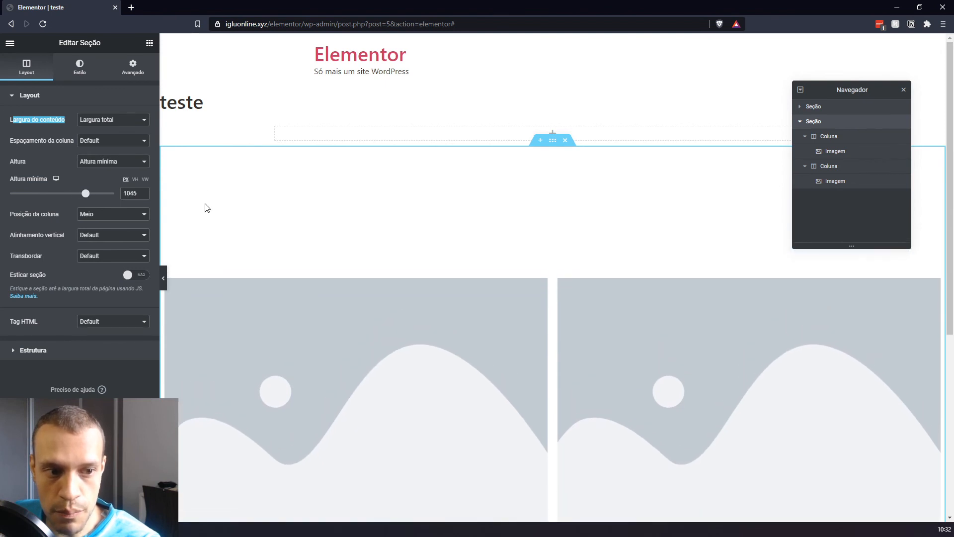
{"action": "scroll", "coordinate": [207, 208], "scroll_direction": "down", "scroll_amount": 5}
{"action": "scroll", "coordinate": [570, 148], "scroll_direction": "up", "scroll_amount": 2}
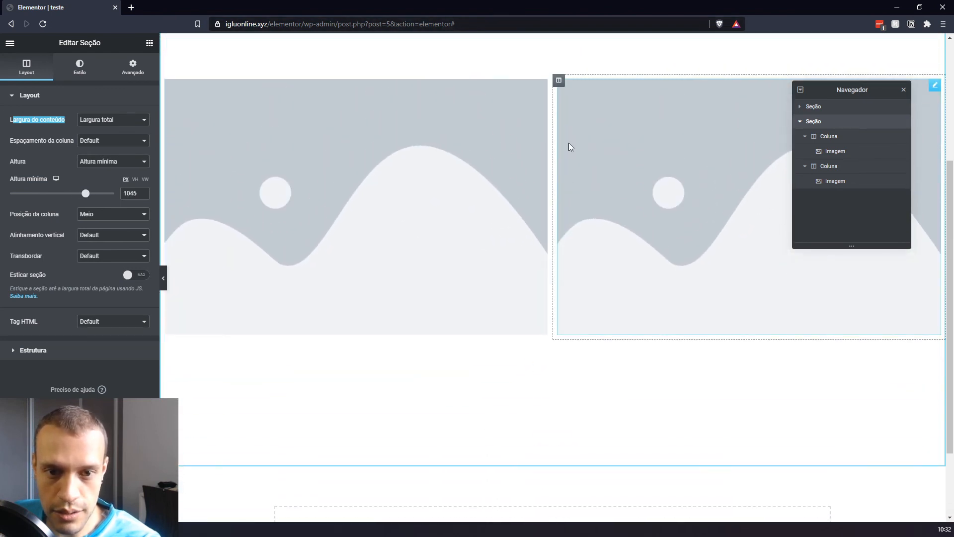
{"action": "scroll", "coordinate": [568, 142], "scroll_direction": "up", "scroll_amount": 3}
{"action": "scroll", "coordinate": [505, 116], "scroll_direction": "down", "scroll_amount": 3}
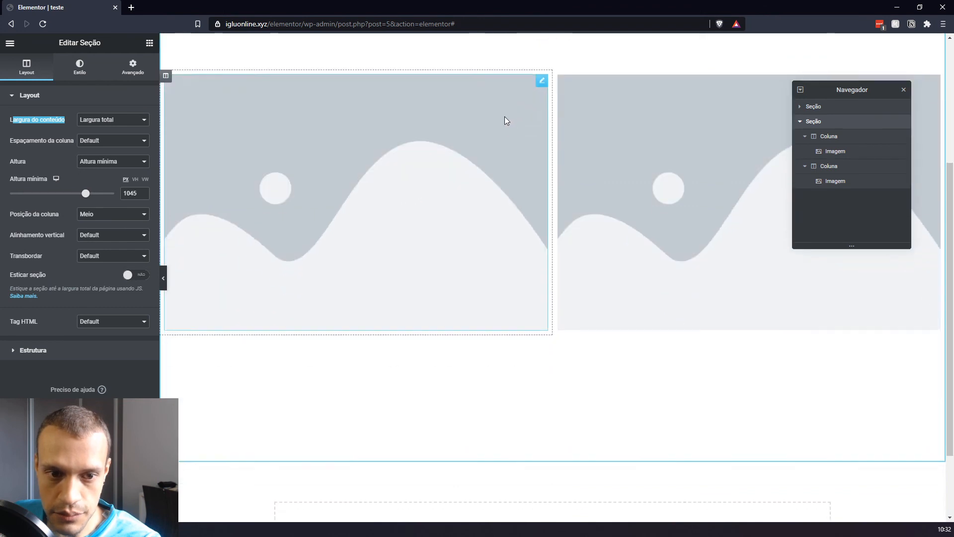
{"action": "scroll", "coordinate": [280, 184], "scroll_direction": "up", "scroll_amount": 4}
Reduce the section's minimum height to 37 px, and switch its height option to Ajustar à tela
{"action": "left_click_drag", "start_coordinate": [89, 198], "coordinate": [20, 200]}
{"action": "left_click", "coordinate": [128, 162]}
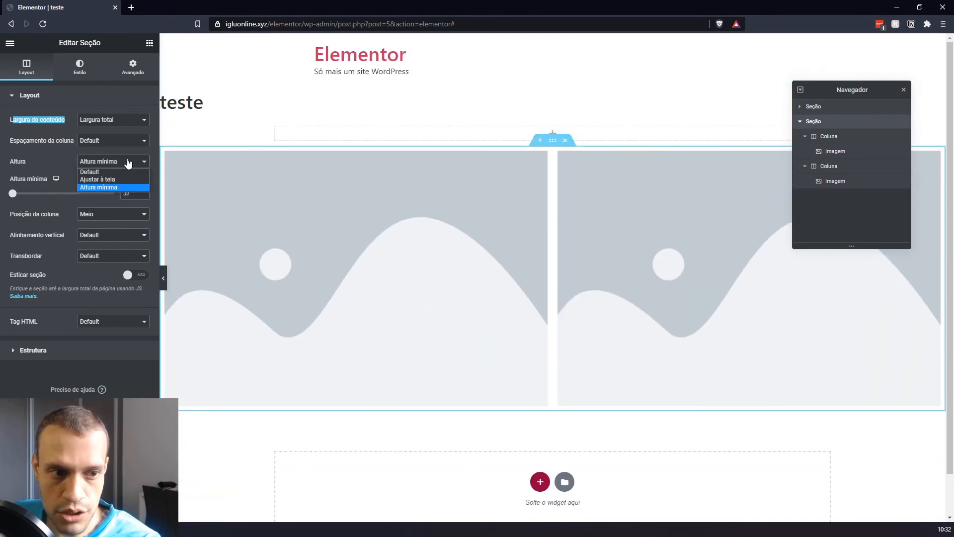
{"action": "left_click", "coordinate": [108, 179]}
{"action": "scroll", "coordinate": [513, 149], "scroll_direction": "down", "scroll_amount": 4}
{"action": "scroll", "coordinate": [522, 128], "scroll_direction": "up", "scroll_amount": 2}
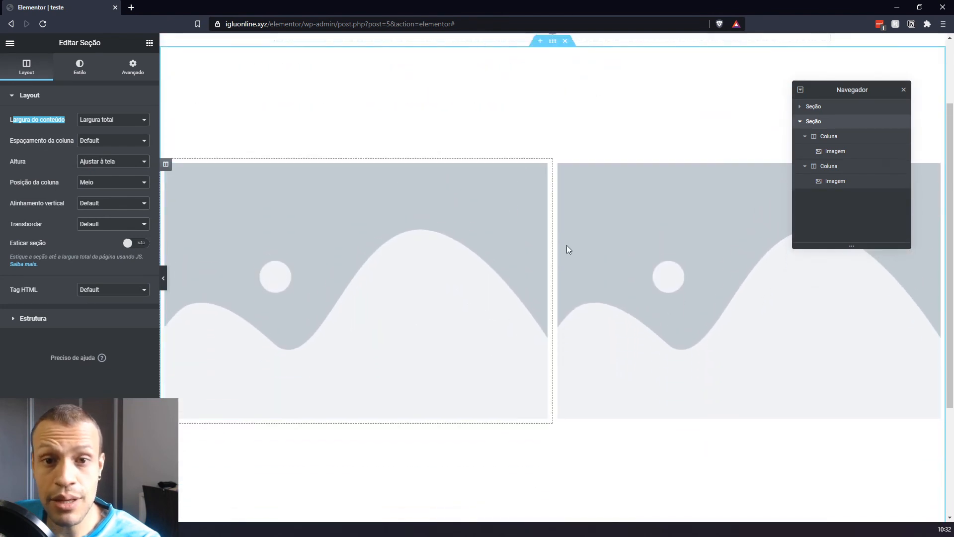
Set the section's height back to Default and its content width to Boxed
{"action": "left_click", "coordinate": [102, 170]}
{"action": "left_click", "coordinate": [102, 171]}
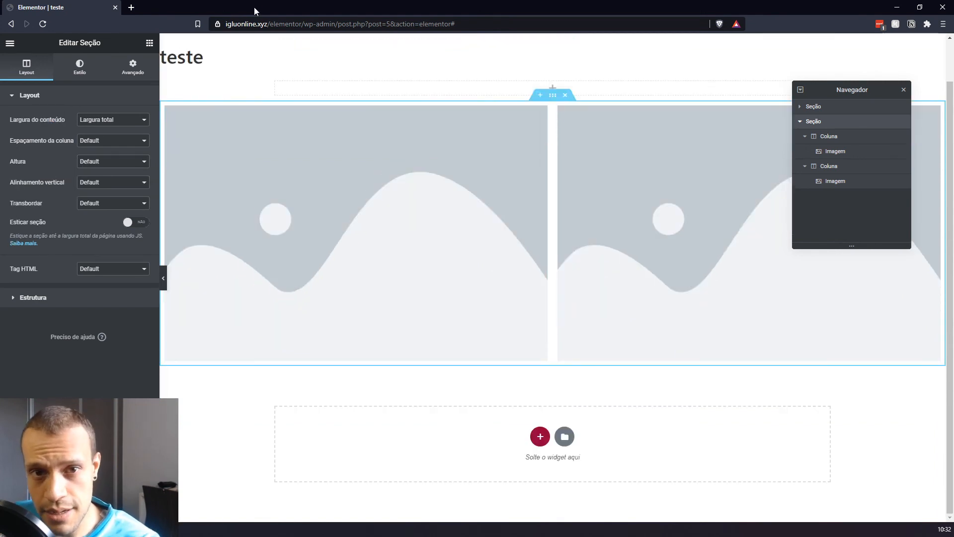
{"action": "scroll", "coordinate": [611, 145], "scroll_direction": "up", "scroll_amount": 1}
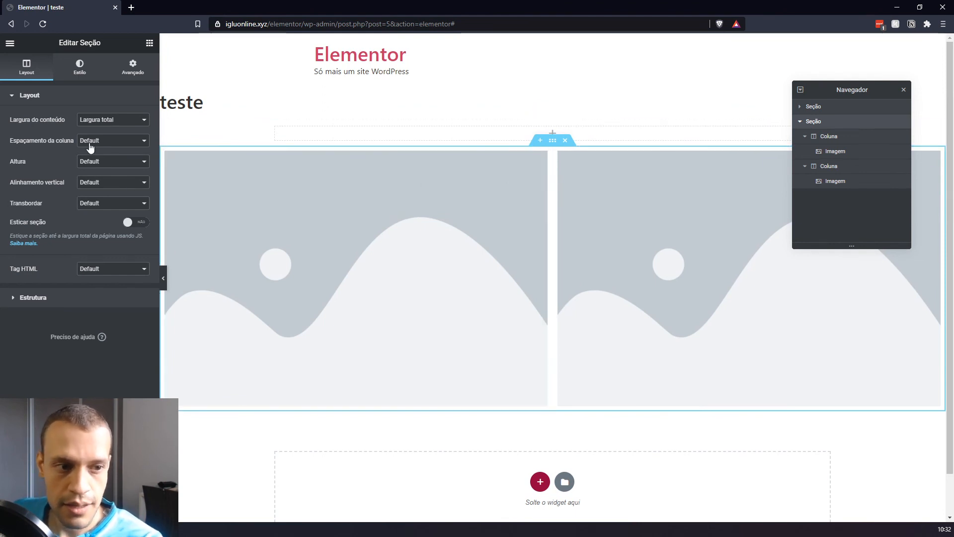
{"action": "left_click", "coordinate": [102, 122]}
{"action": "left_click", "coordinate": [89, 130]}
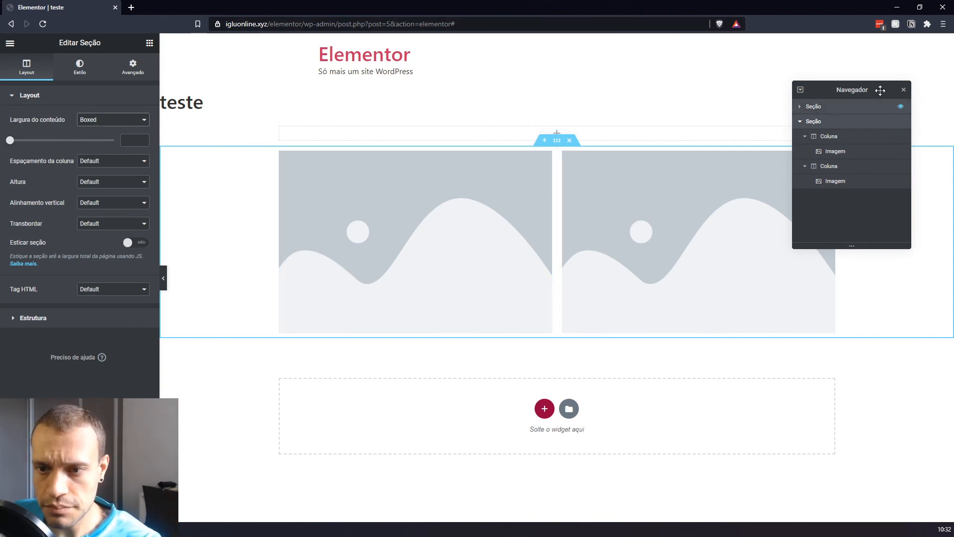
Look through the two-column section's Estilo and Layout settings, with the Navegador moved slightly aside
{"action": "left_click_drag", "start_coordinate": [880, 89], "coordinate": [890, 85]}
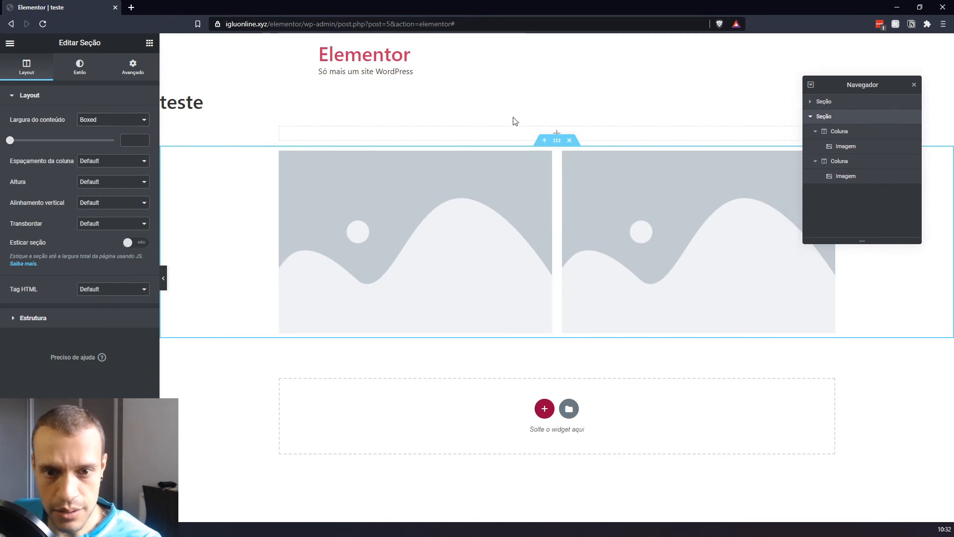
{"action": "left_click", "coordinate": [555, 143]}
{"action": "left_click", "coordinate": [555, 147]}
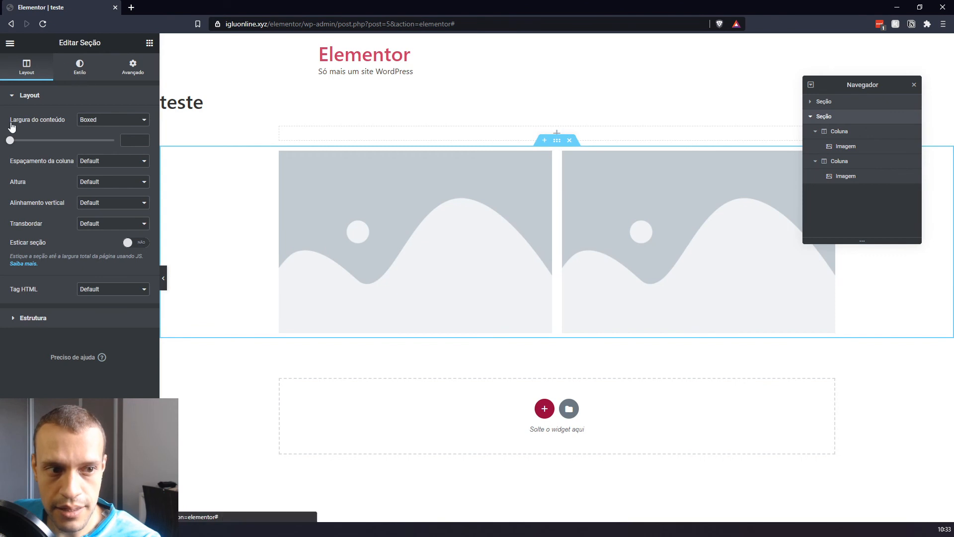
{"action": "left_click", "coordinate": [79, 66]}
{"action": "left_click", "coordinate": [43, 77]}
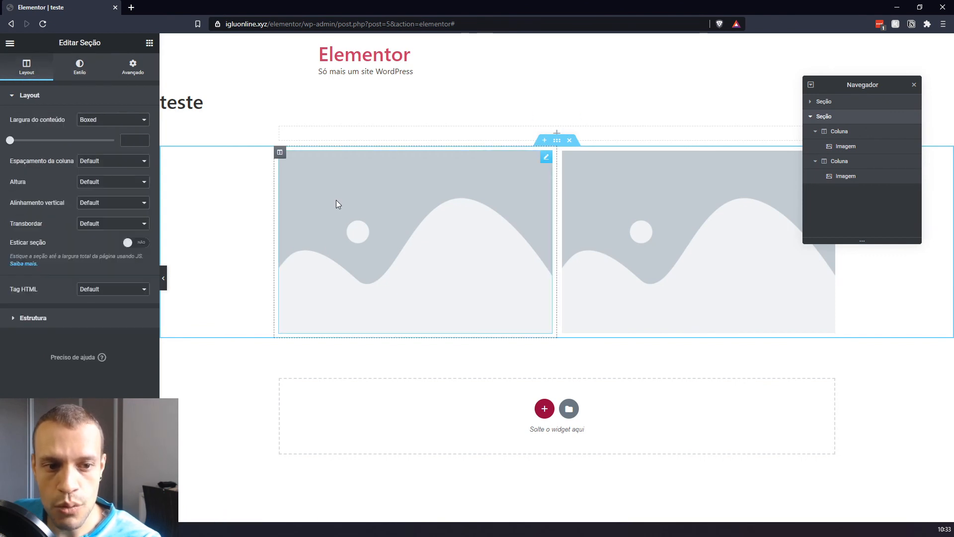
Give the two-column section a Clássico background in dark brown (#3B1C1C)
{"action": "left_click", "coordinate": [356, 178]}
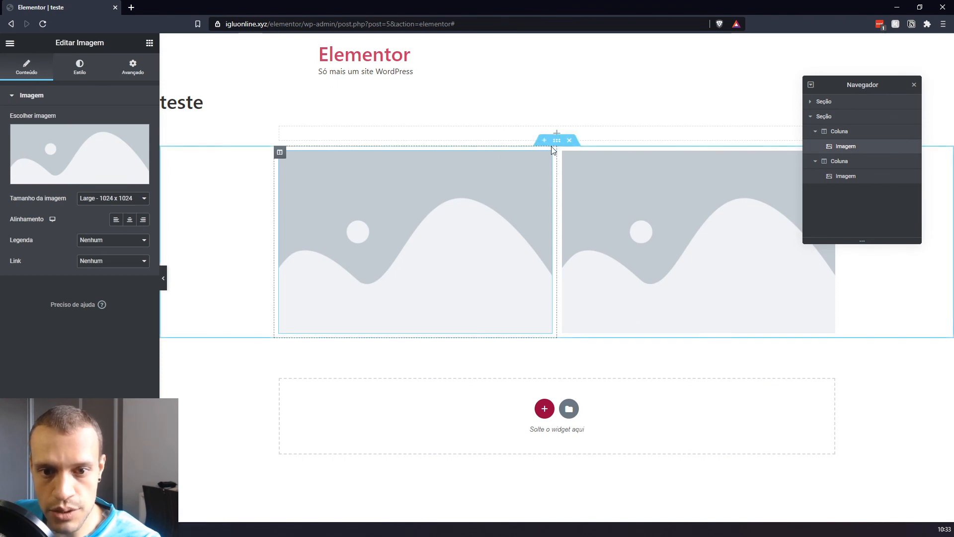
{"action": "left_click", "coordinate": [265, 157]}
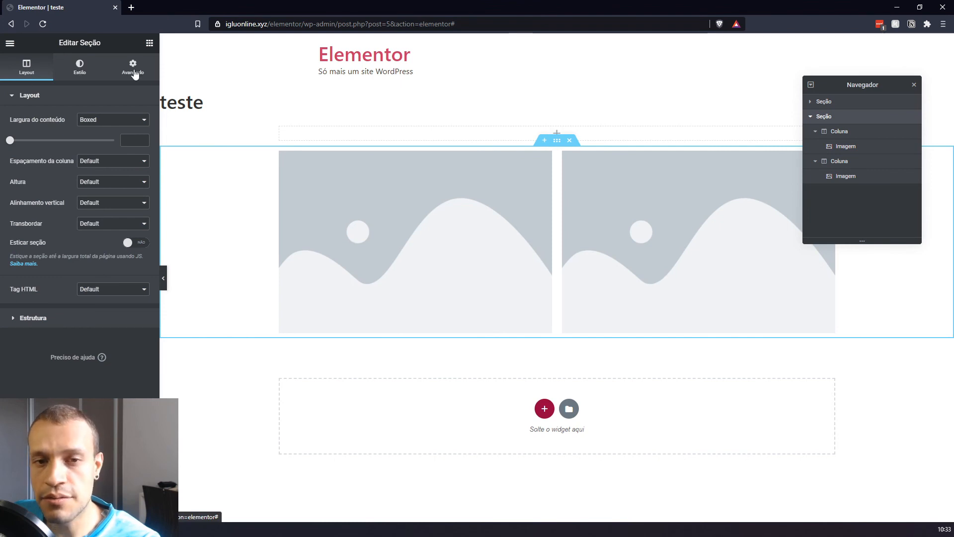
{"action": "left_click", "coordinate": [80, 70]}
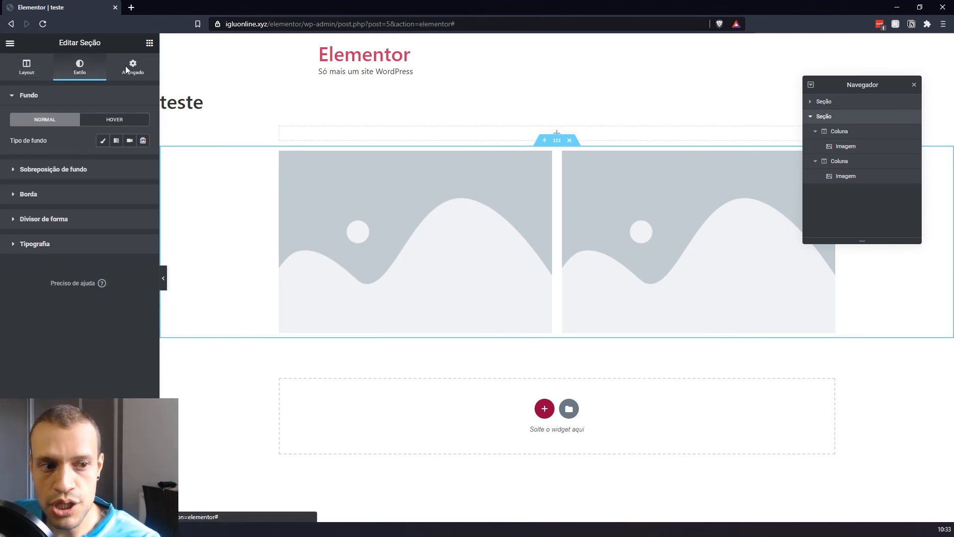
{"action": "left_click", "coordinate": [126, 69]}
{"action": "left_click", "coordinate": [102, 74]}
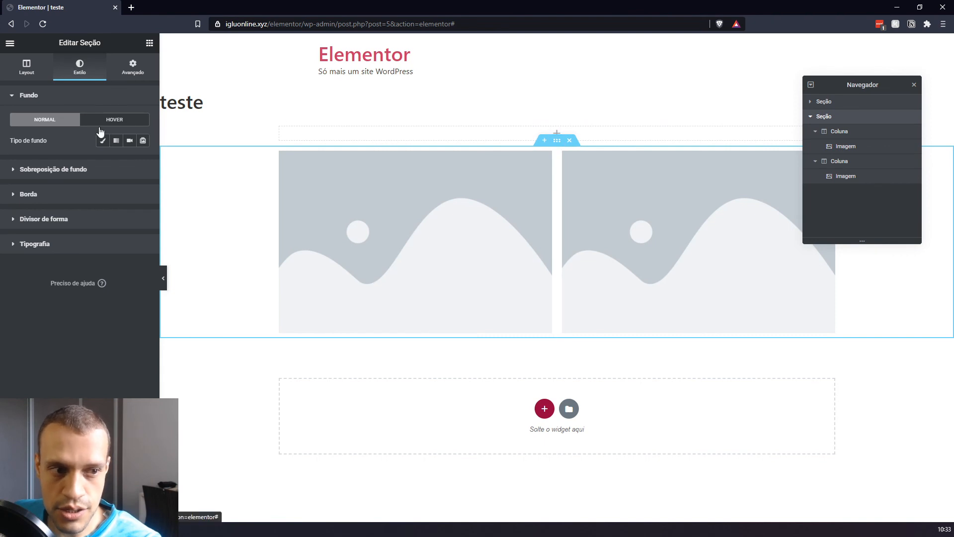
{"action": "left_click", "coordinate": [102, 140]}
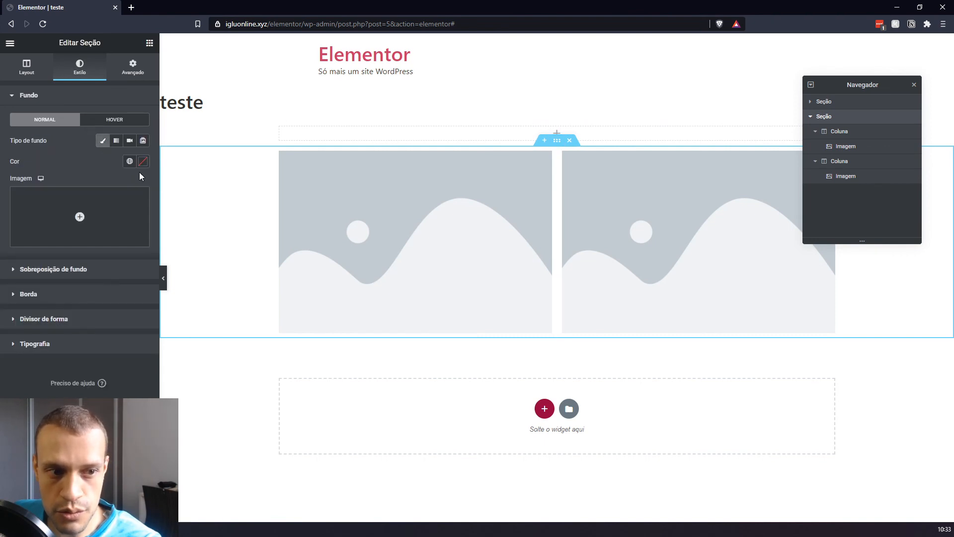
{"action": "left_click", "coordinate": [143, 161]}
{"action": "left_click_drag", "start_coordinate": [89, 221], "coordinate": [83, 264]}
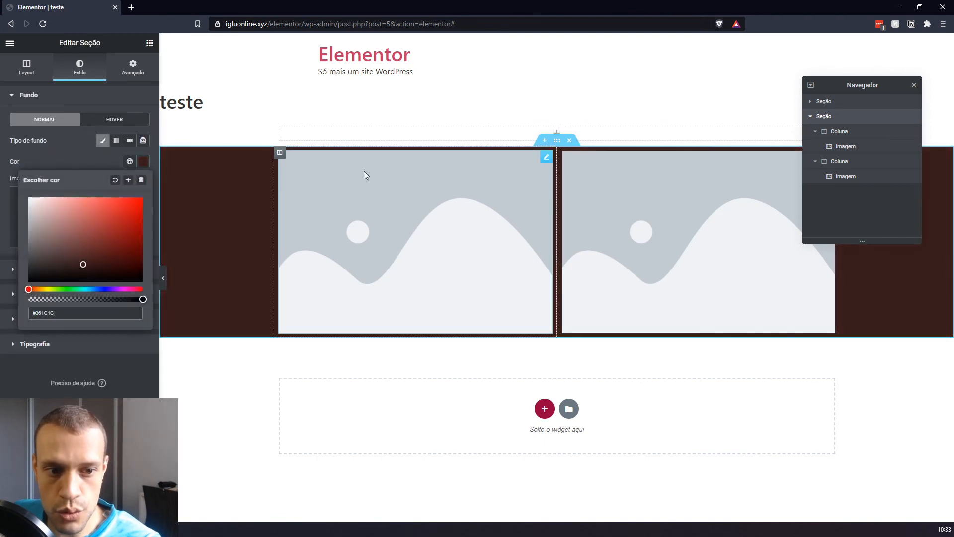
Insert aquilo-que-e-importante.jpg from the media library as the section's background image
{"action": "left_click", "coordinate": [98, 159]}
{"action": "left_click", "coordinate": [79, 216]}
{"action": "left_click", "coordinate": [62, 174]}
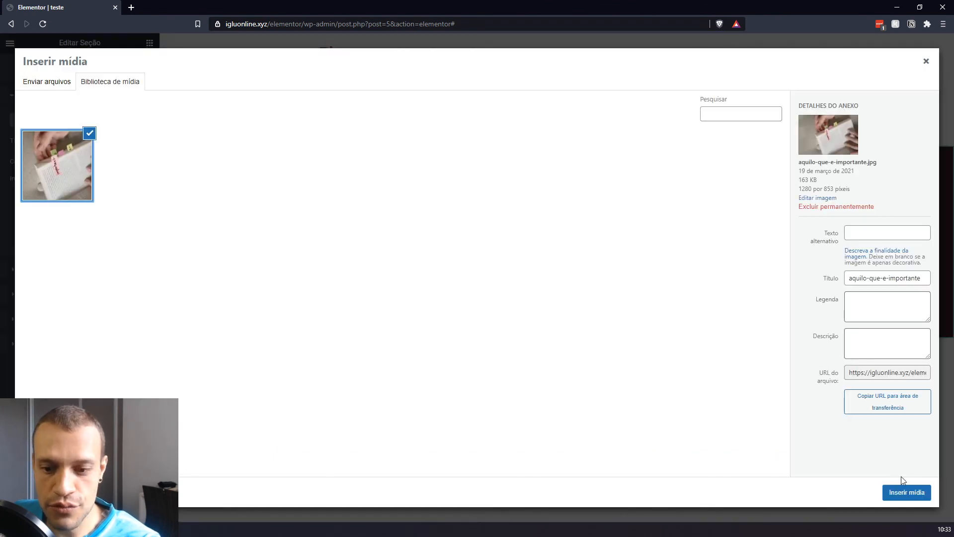
{"action": "left_click", "coordinate": [887, 492]}
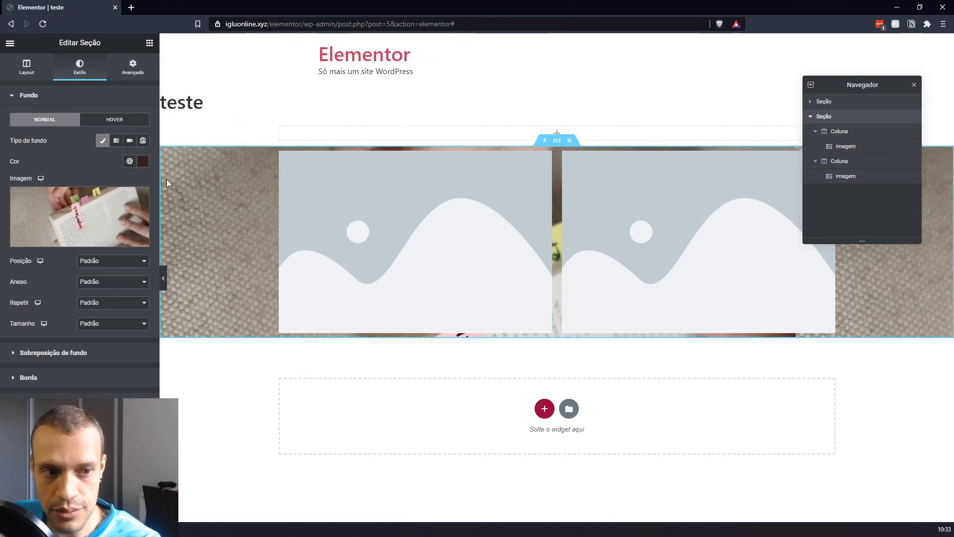
Widen the editor panel, check the section's Avançado settings, and enlarge the browser zoom by two levels
{"action": "left_click_drag", "start_coordinate": [159, 170], "coordinate": [190, 170]}
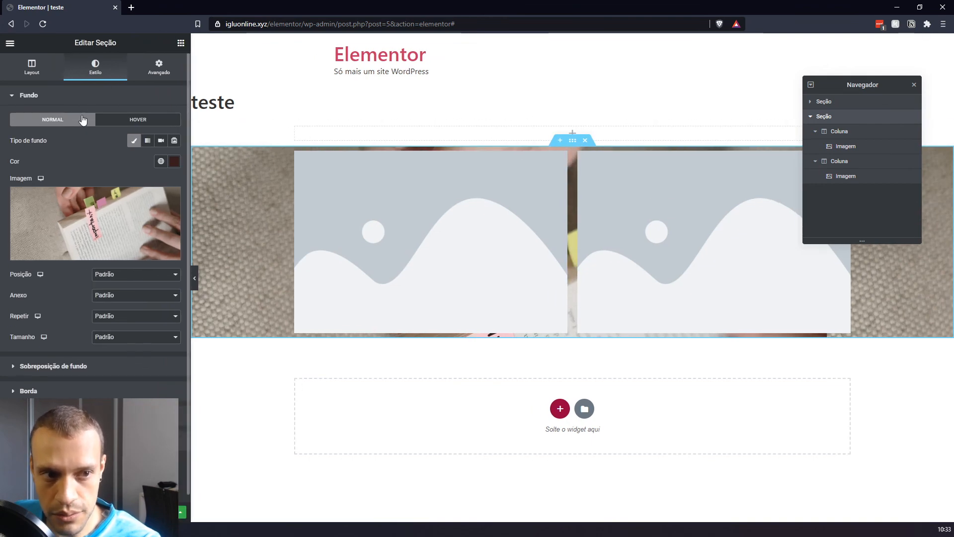
{"action": "left_click", "coordinate": [152, 62]}
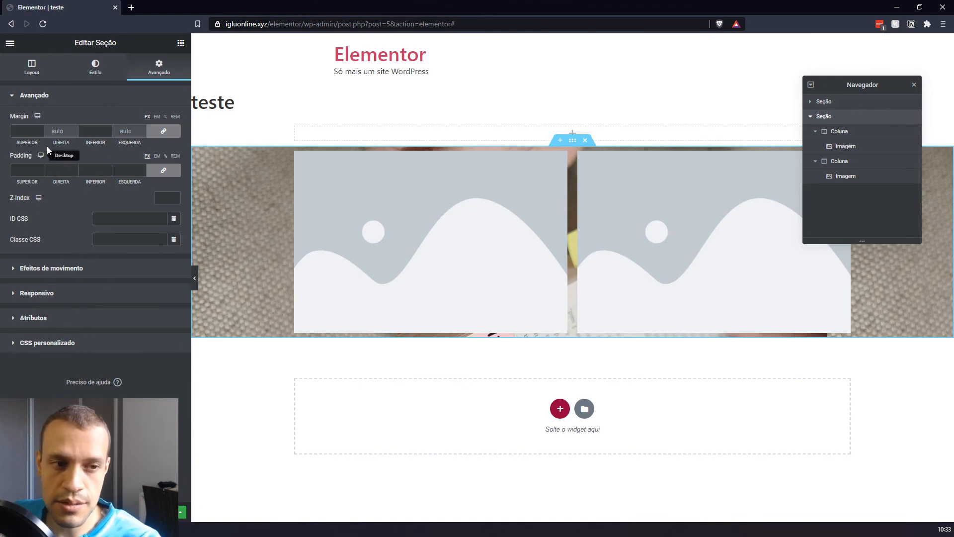
{"action": "left_click", "coordinate": [95, 66]}
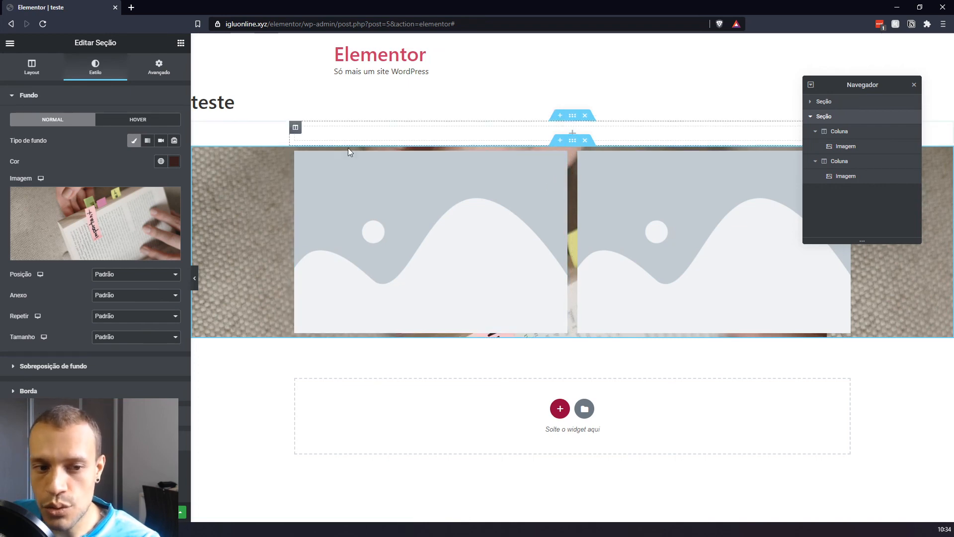
{"action": "key", "text": "ctrl+plus"}
{"action": "key", "text": "ctrl+plus"}
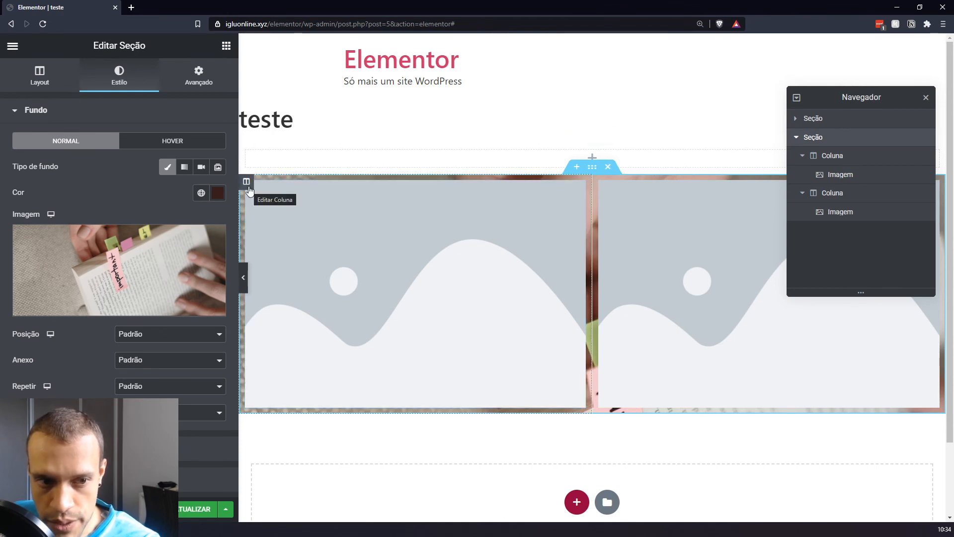
Compare the settings of the first column, its section and its image, including the column's Layout, Avançado and Estilo options
{"action": "left_click", "coordinate": [246, 182]}
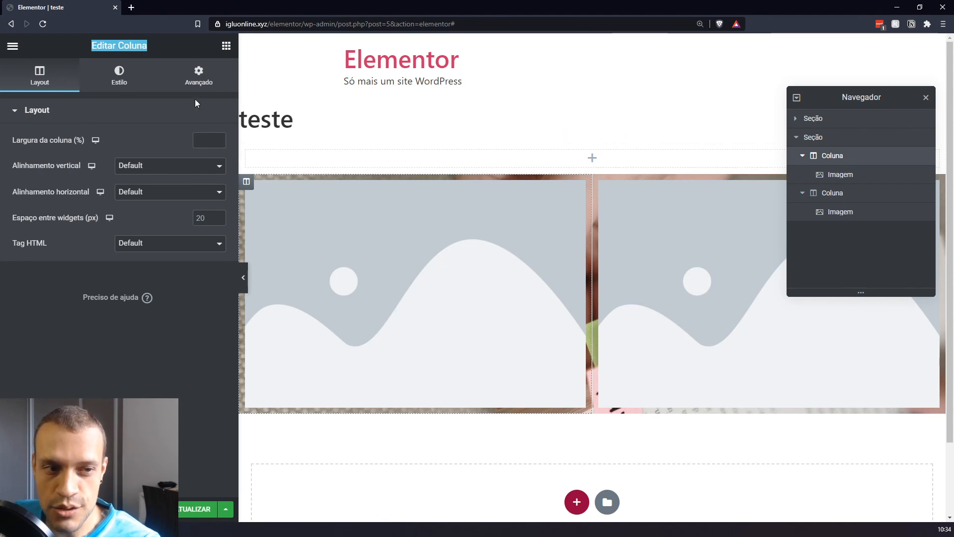
{"action": "left_click", "coordinate": [134, 48]}
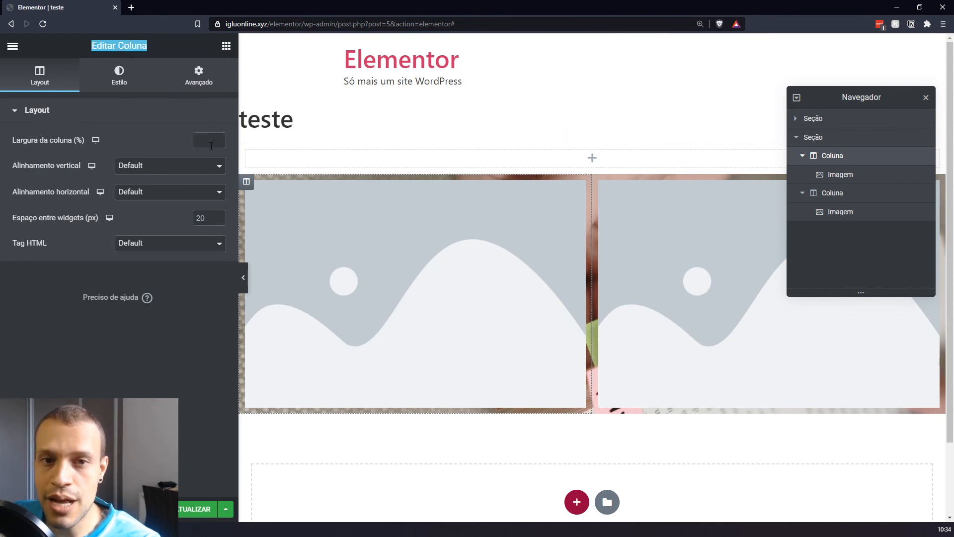
{"action": "left_click", "coordinate": [592, 167]}
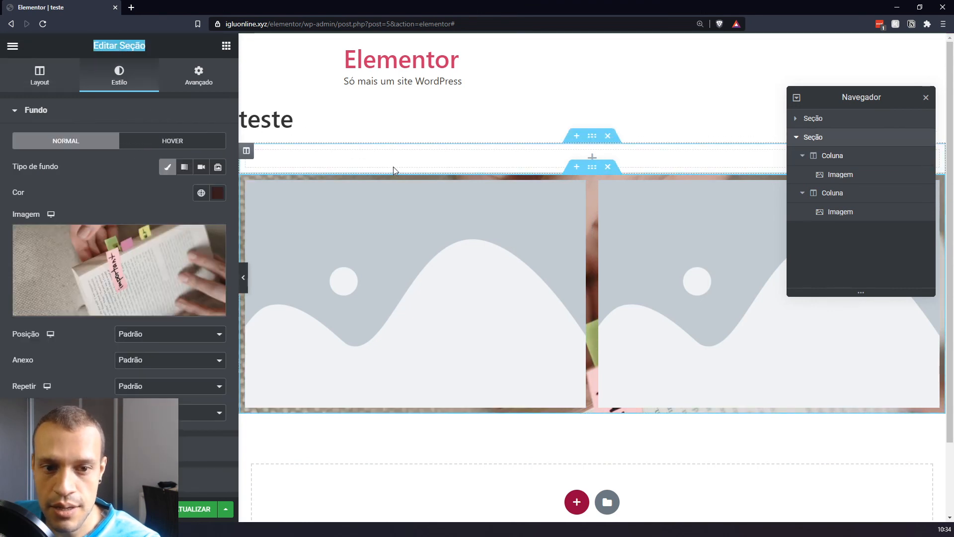
{"action": "left_click", "coordinate": [443, 264]}
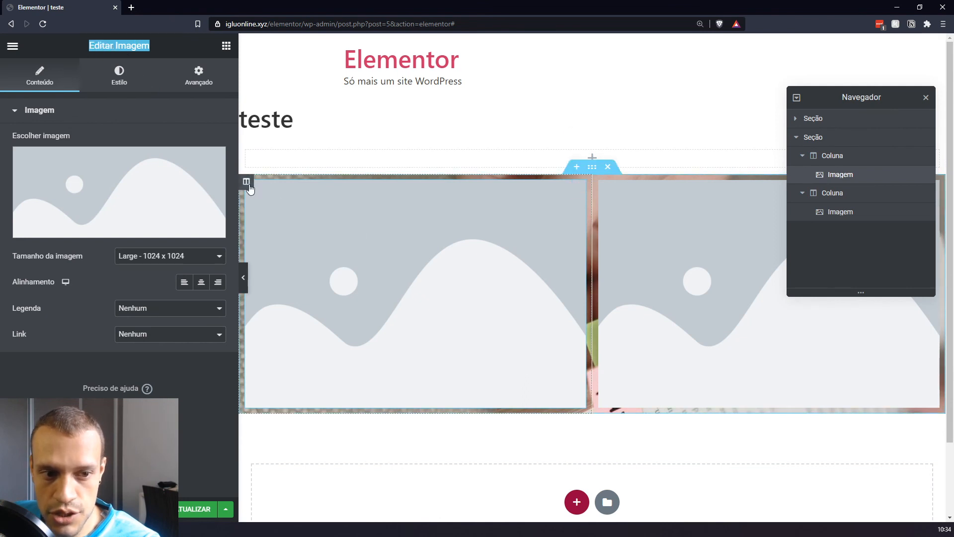
{"action": "left_click", "coordinate": [247, 183]}
{"action": "left_click", "coordinate": [129, 45]}
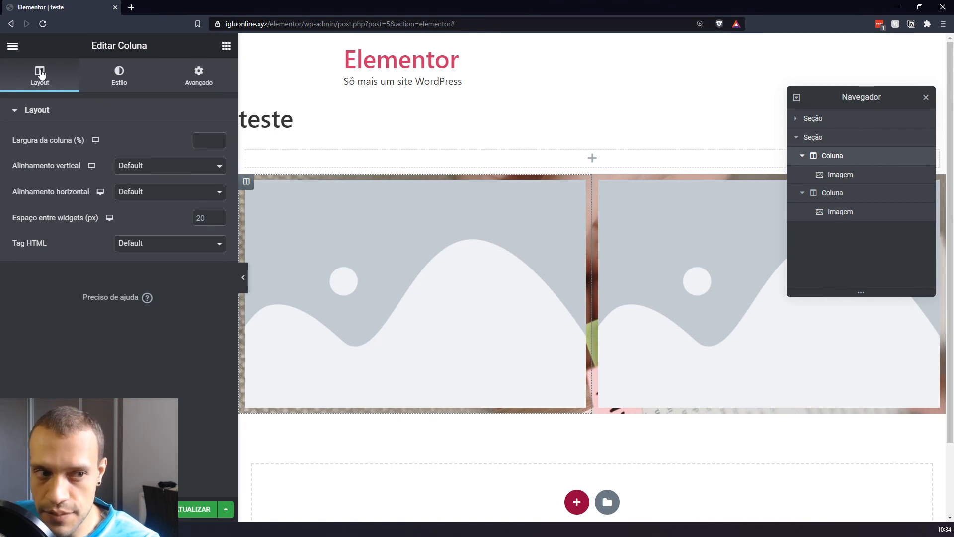
{"action": "left_click", "coordinate": [137, 75]}
{"action": "left_click", "coordinate": [219, 75]}
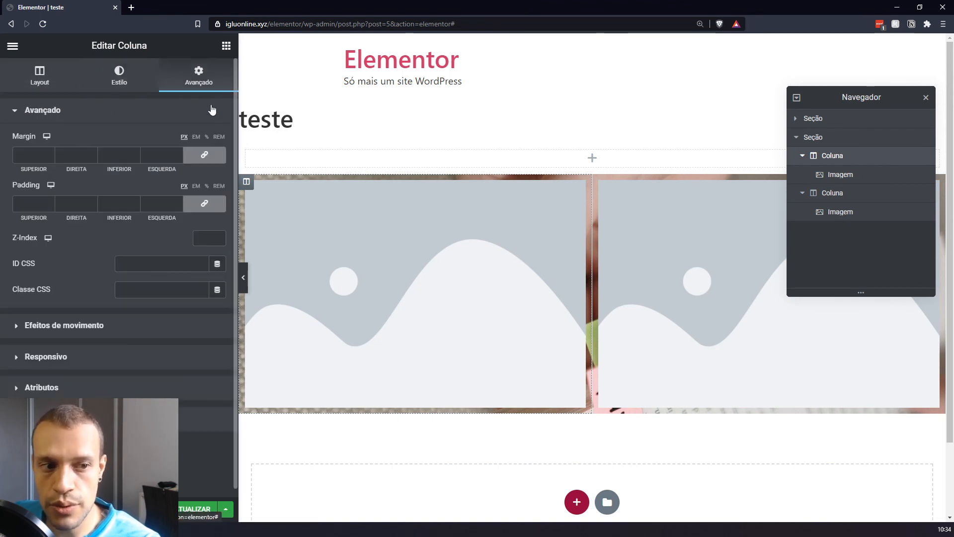
{"action": "left_click", "coordinate": [120, 76]}
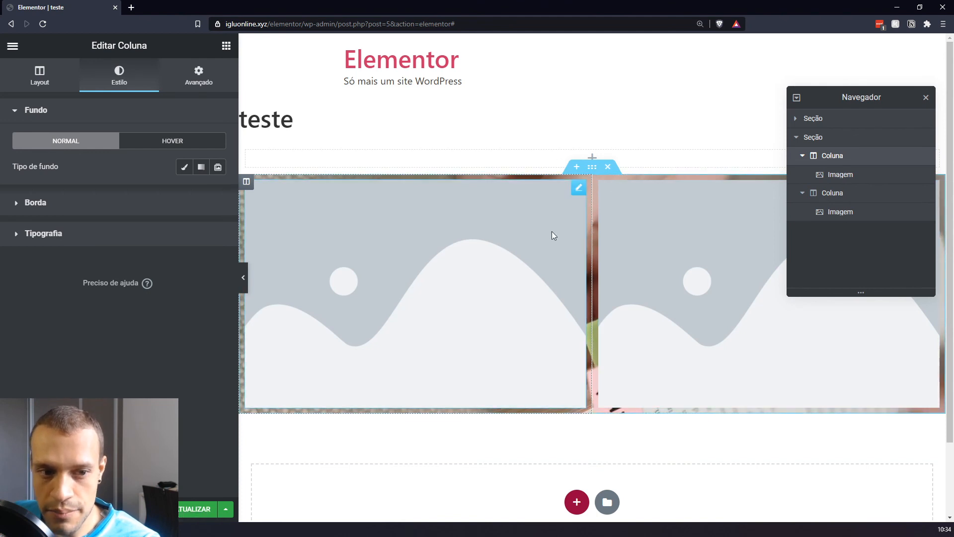
Give the first column a Clássico background, trying the colours #FF0000 and #000000
{"action": "right_click", "coordinate": [481, 266]}
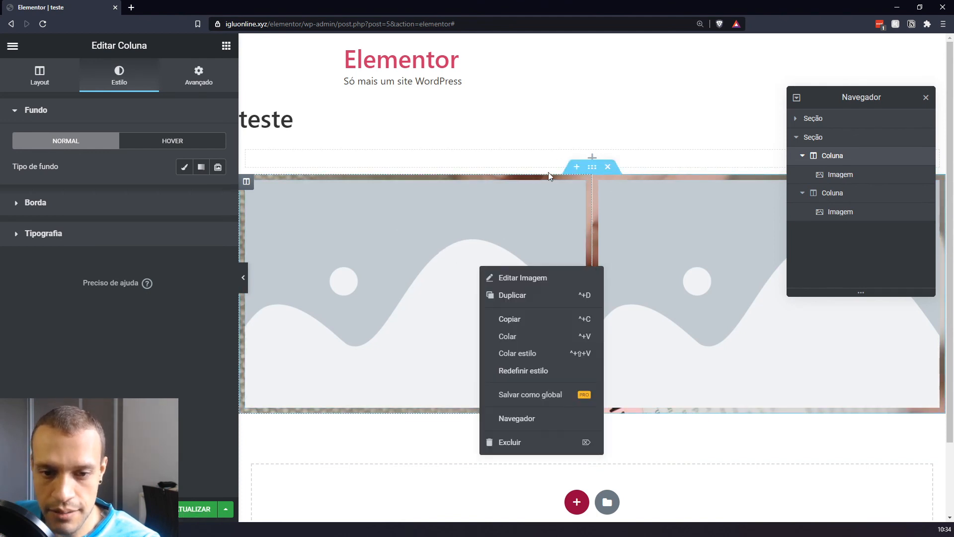
{"action": "left_click", "coordinate": [492, 127]}
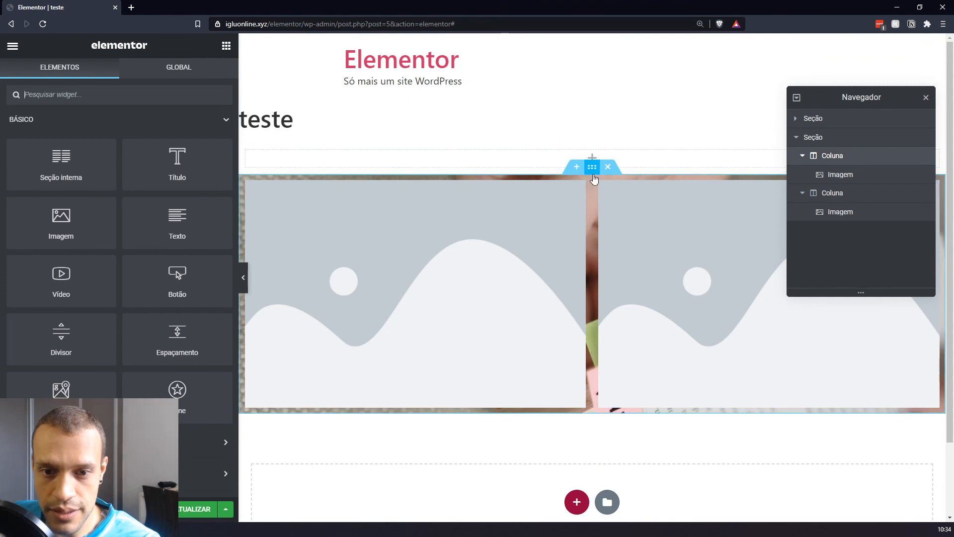
{"action": "left_click", "coordinate": [592, 171]}
{"action": "left_click", "coordinate": [246, 184]}
{"action": "left_click", "coordinate": [184, 166]}
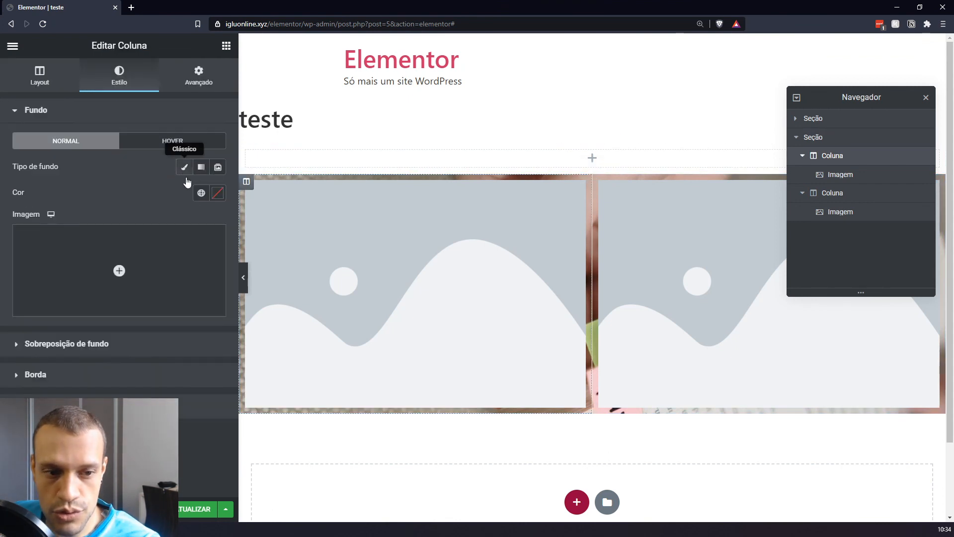
{"action": "left_click", "coordinate": [217, 193]}
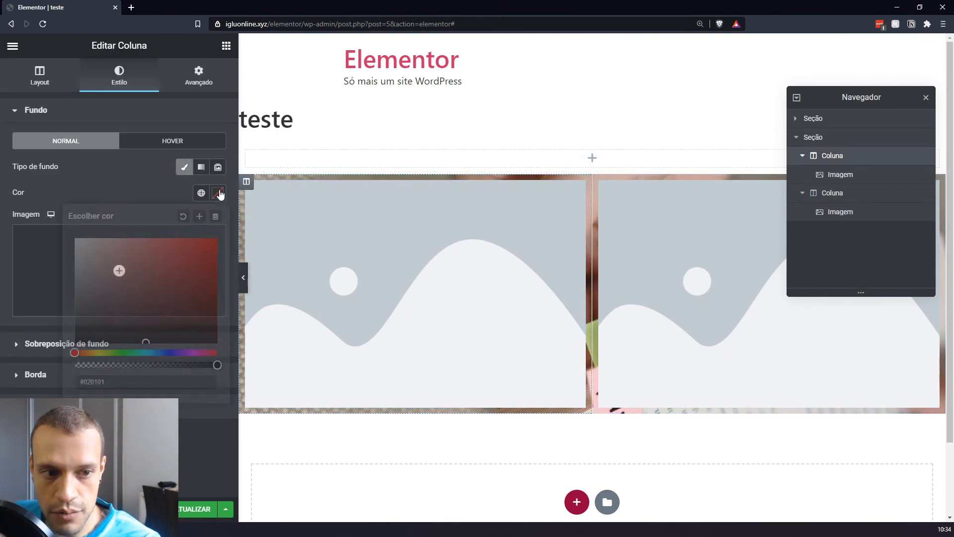
{"action": "mouse_move", "coordinate": [151, 288]}
{"action": "left_mouse_down"}
{"action": "mouse_move", "coordinate": [209, 347]}
{"action": "mouse_move", "coordinate": [179, 283]}
{"action": "mouse_move", "coordinate": [216, 239]}
{"action": "left_mouse_up"}
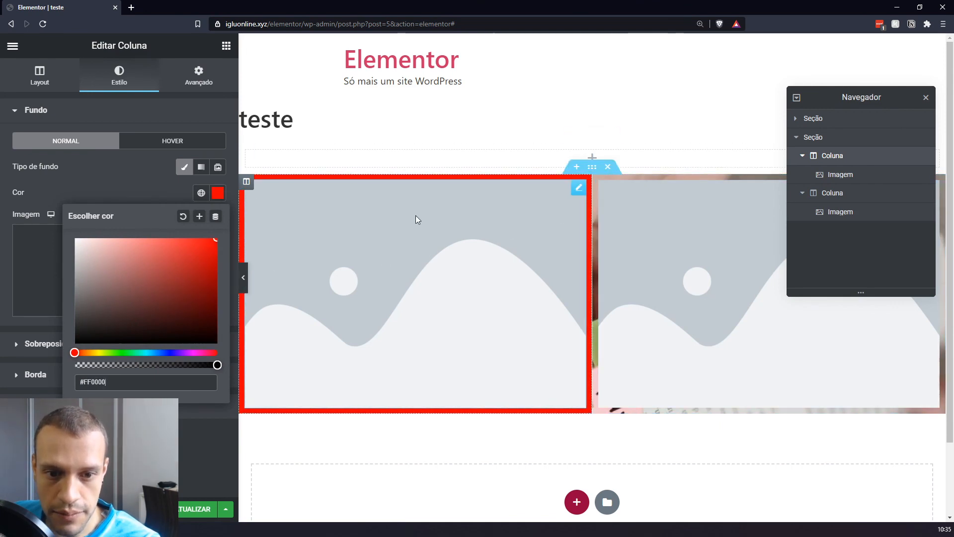
Delete the image widget from the first column
{"action": "right_click", "coordinate": [431, 230]}
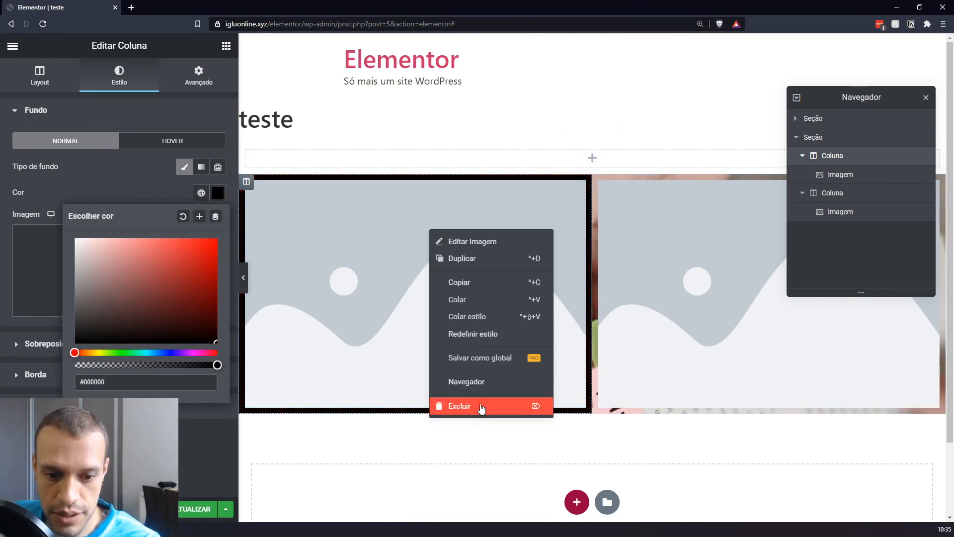
{"action": "left_click", "coordinate": [405, 213]}
{"action": "right_click", "coordinate": [405, 212]}
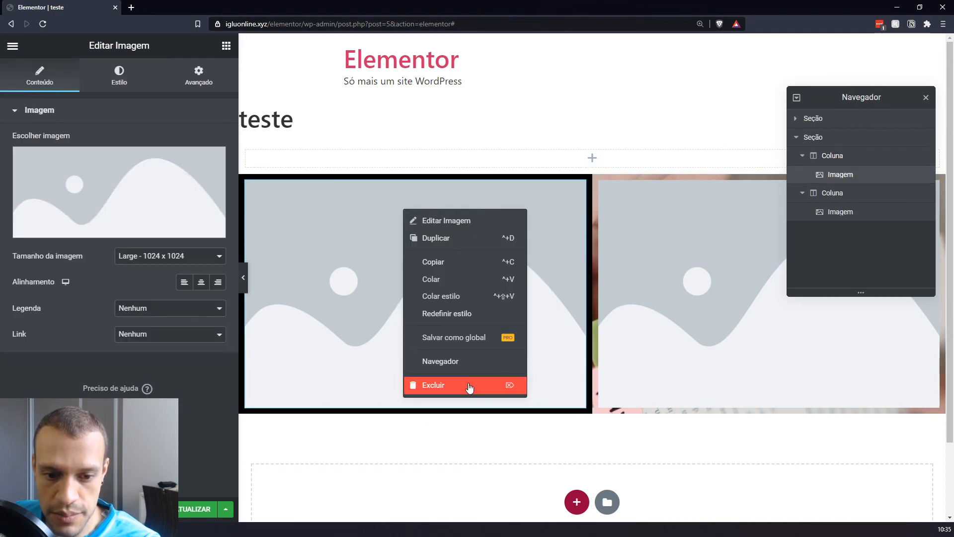
{"action": "left_click", "coordinate": [467, 387]}
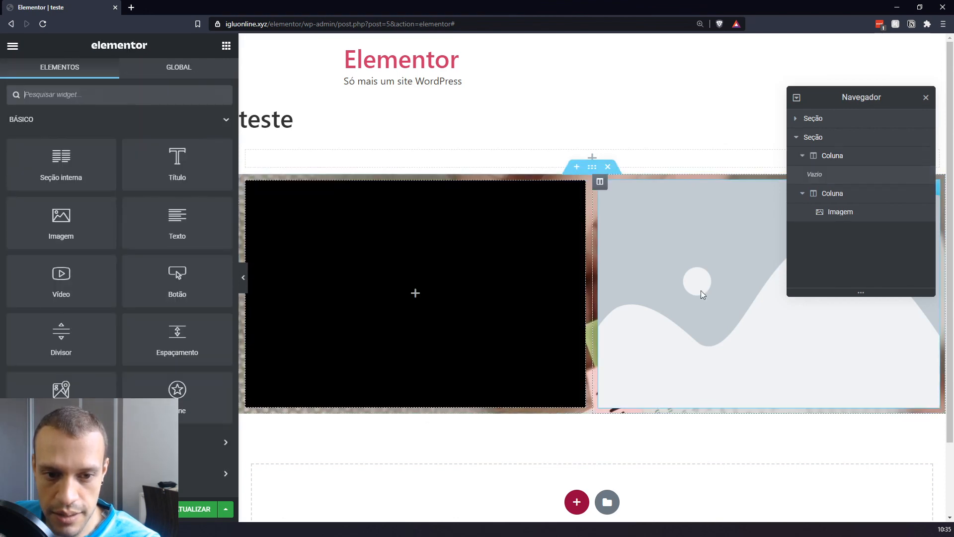
Set the empty first column's background colour to red (#FF0000)
{"action": "right_click", "coordinate": [367, 260]}
{"action": "left_click", "coordinate": [660, 133]}
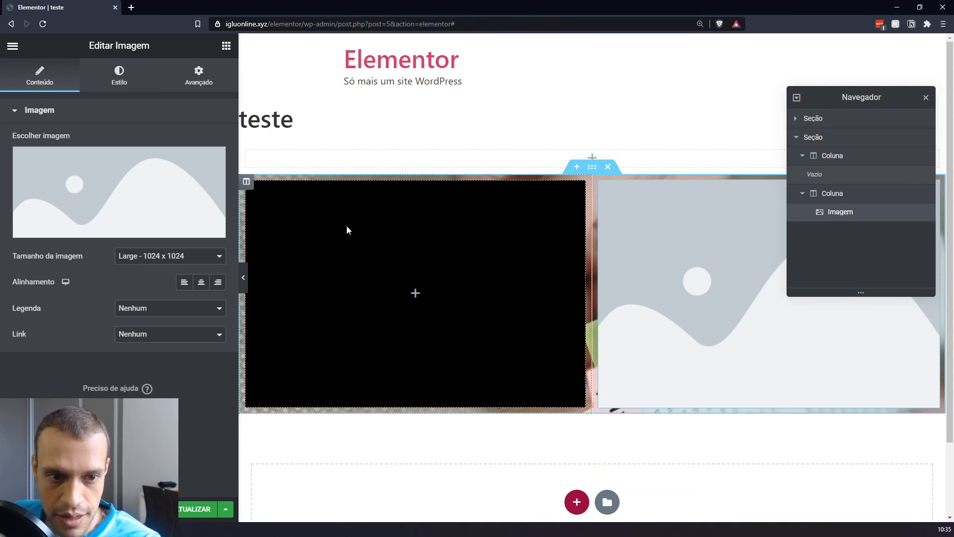
{"action": "left_click", "coordinate": [347, 225]}
{"action": "left_click", "coordinate": [246, 181]}
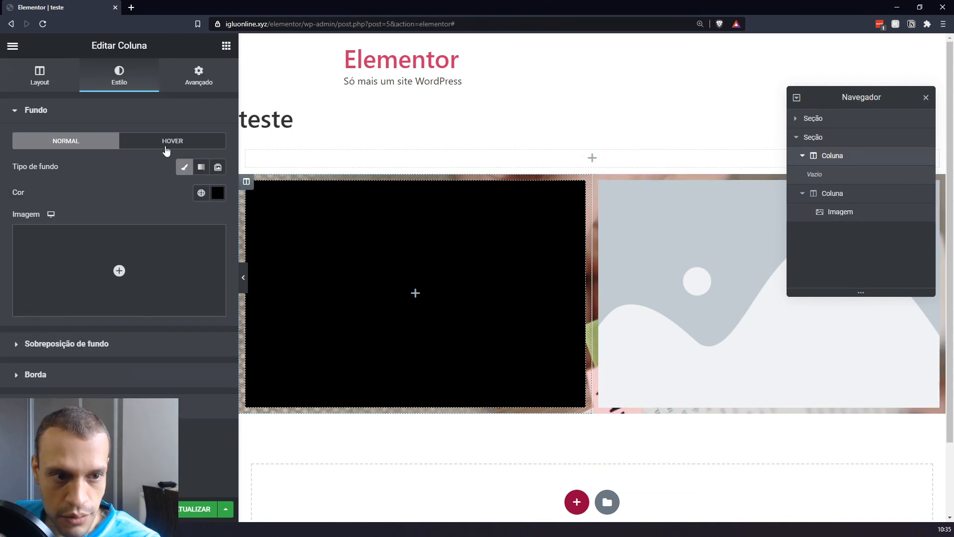
{"action": "left_click", "coordinate": [218, 193]}
{"action": "left_click_drag", "start_coordinate": [127, 286], "coordinate": [289, 202]}
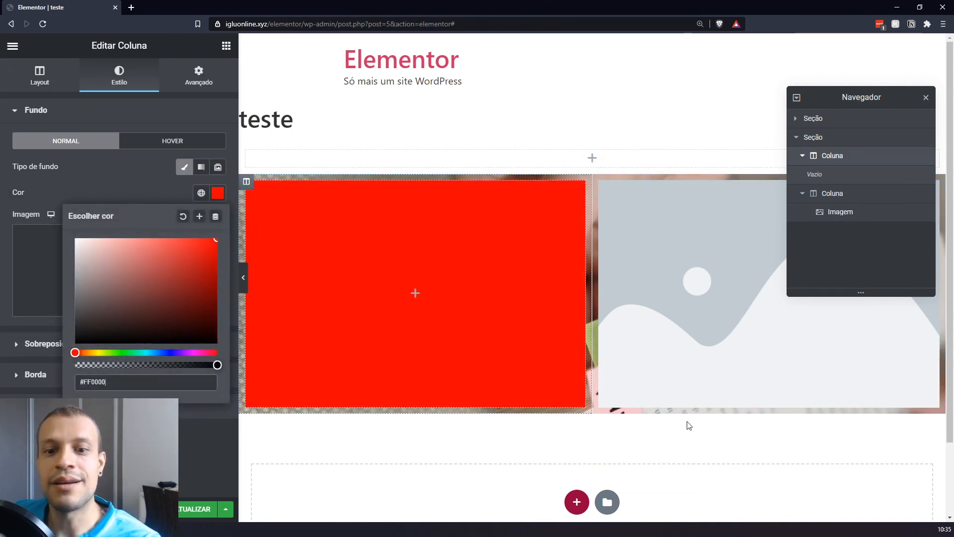
Examine the emptied red column on the page and the actions available for it
{"action": "left_click", "coordinate": [345, 271]}
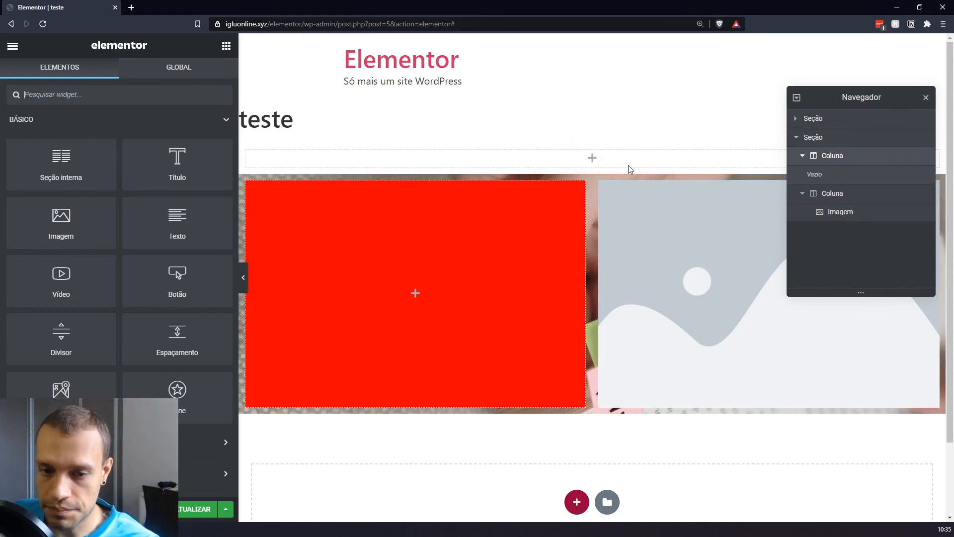
{"action": "scroll", "coordinate": [442, 206], "scroll_direction": "down", "scroll_amount": 2}
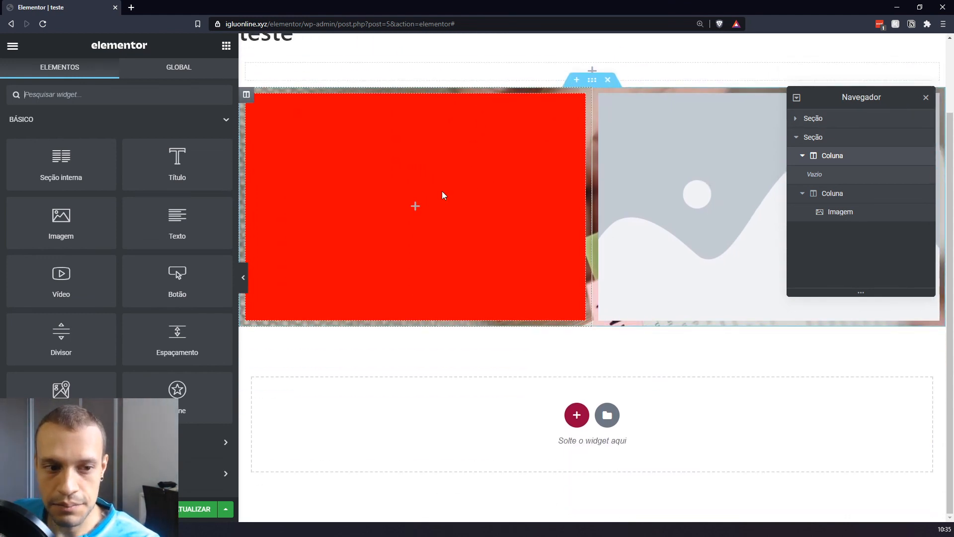
{"action": "scroll", "coordinate": [444, 195], "scroll_direction": "up", "scroll_amount": 2}
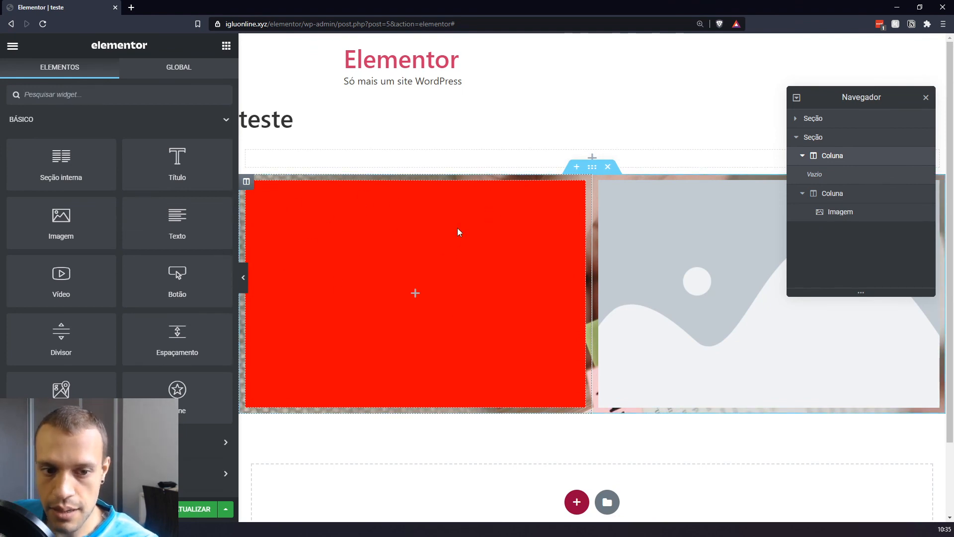
{"action": "right_click", "coordinate": [327, 209]}
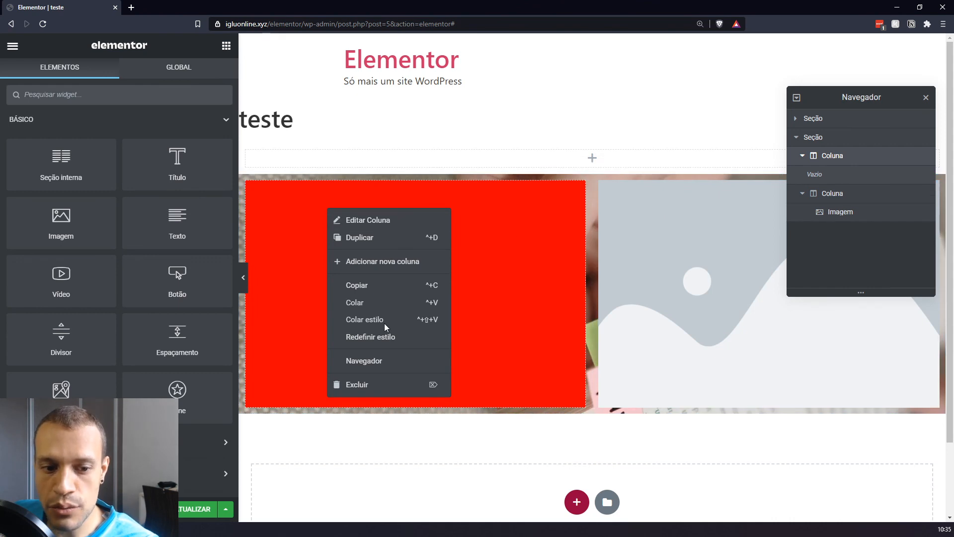
{"action": "mouse_move", "coordinate": [594, 205]}
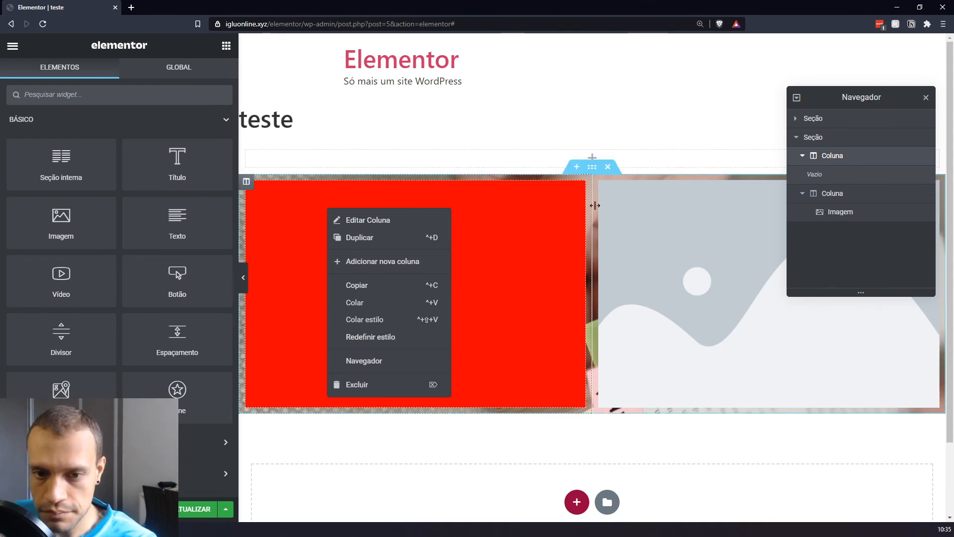
Duplicate the section containing the red column and the image column
{"action": "right_click", "coordinate": [592, 169]}
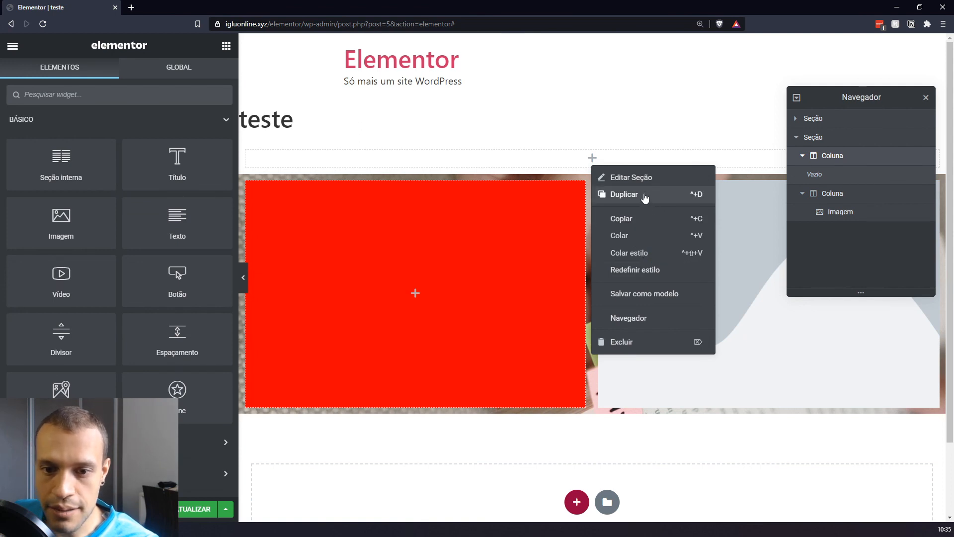
{"action": "left_click", "coordinate": [641, 194]}
{"action": "scroll", "coordinate": [599, 196], "scroll_direction": "down", "scroll_amount": 4}
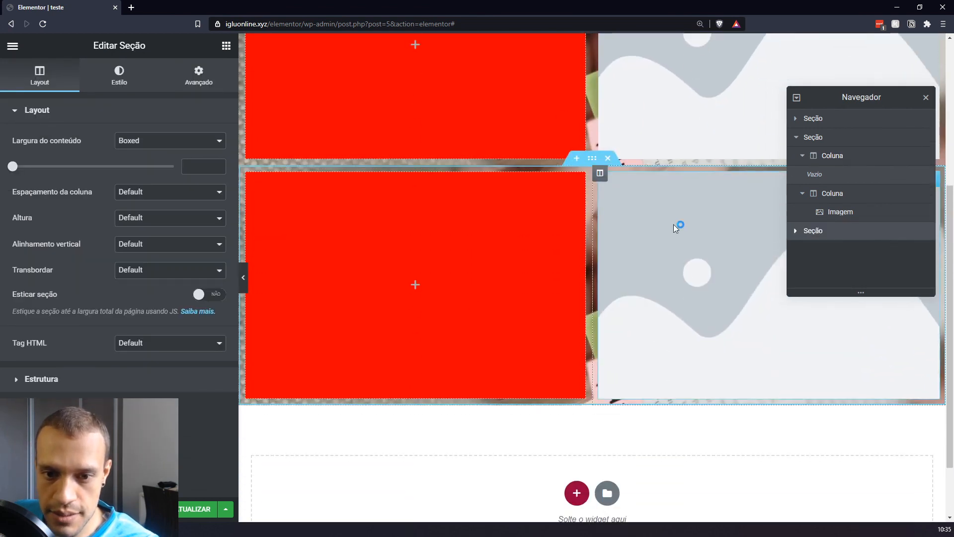
{"action": "scroll", "coordinate": [543, 181], "scroll_direction": "up", "scroll_amount": 3}
{"action": "scroll", "coordinate": [562, 204], "scroll_direction": "down", "scroll_amount": 3}
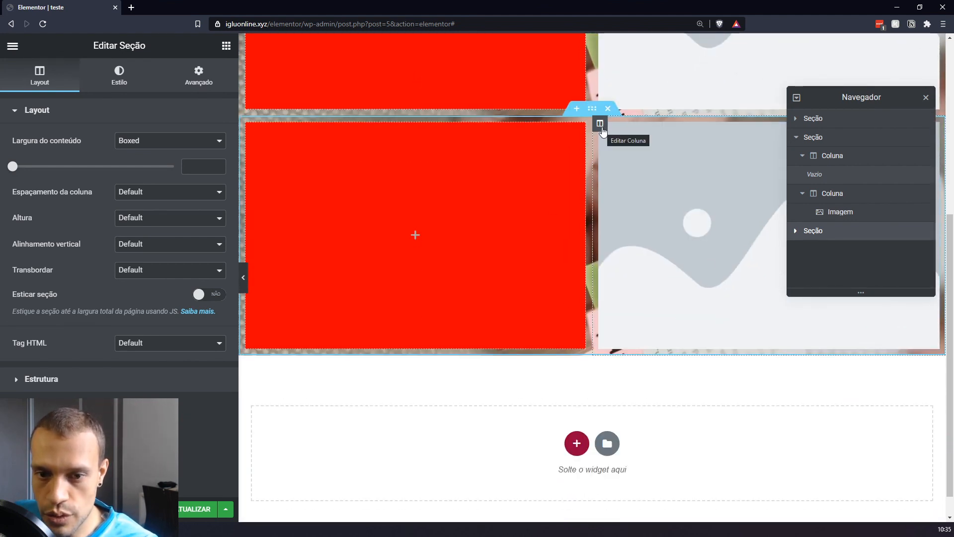
Duplicate the image column in the copied section and close the Navigator
{"action": "right_click", "coordinate": [601, 125]}
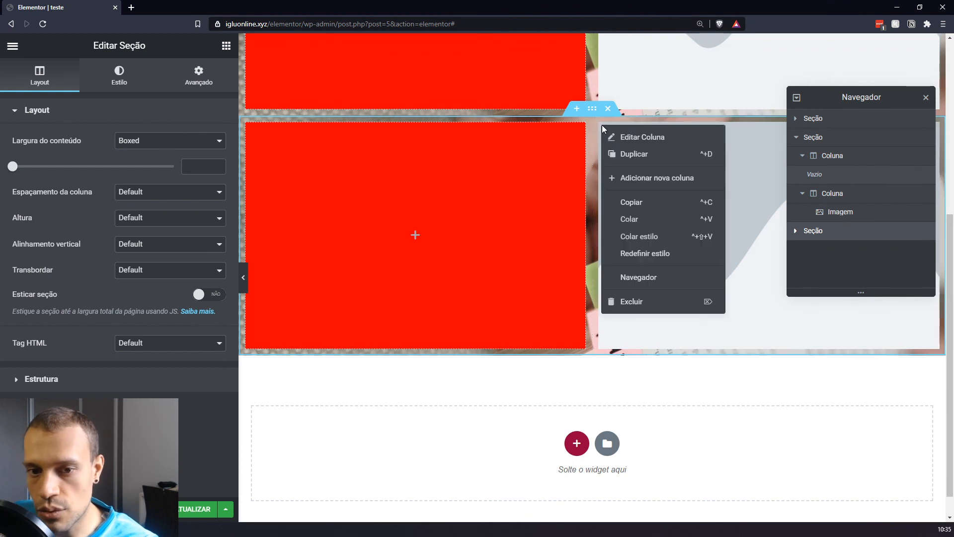
{"action": "left_click", "coordinate": [640, 155]}
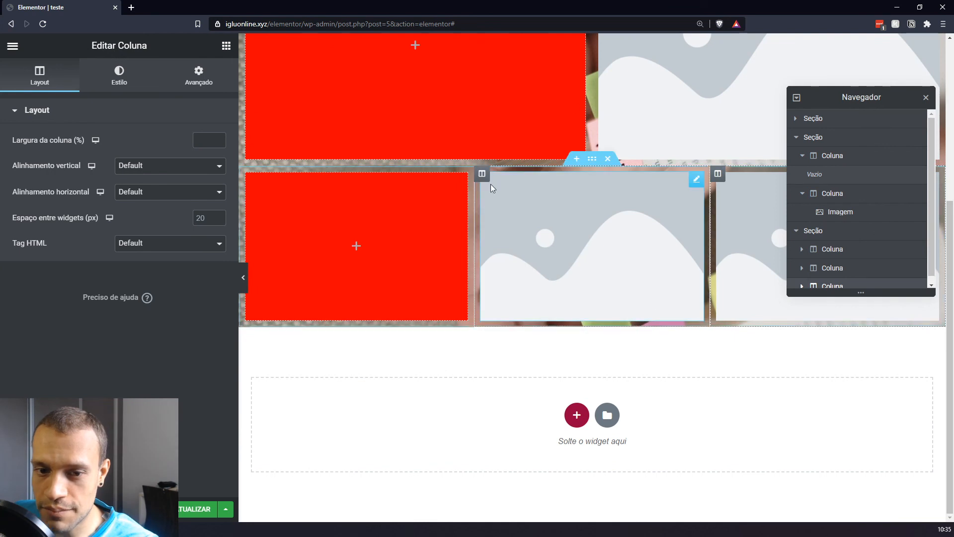
{"action": "left_click", "coordinate": [926, 98]}
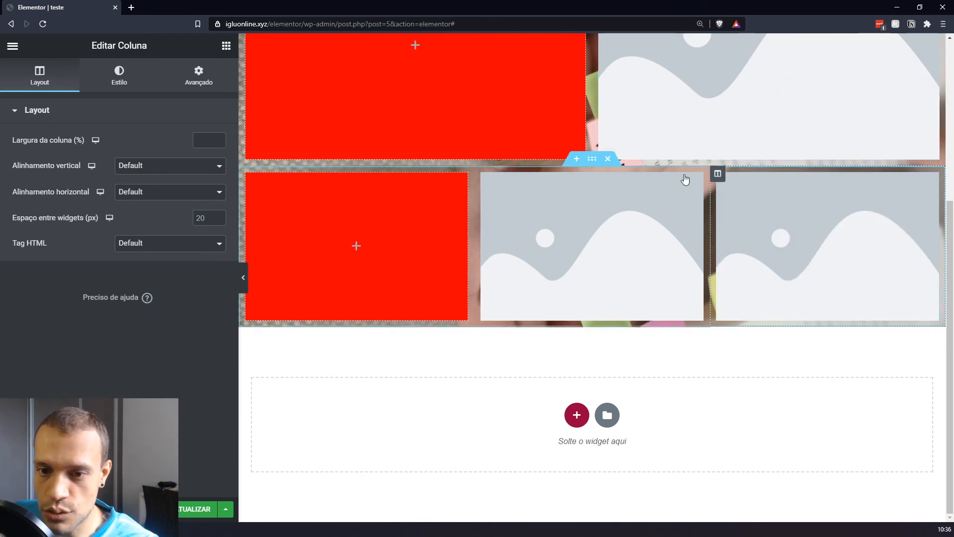
Duplicate the image widget inside the middle column of the three-column section
{"action": "left_click", "coordinate": [604, 221]}
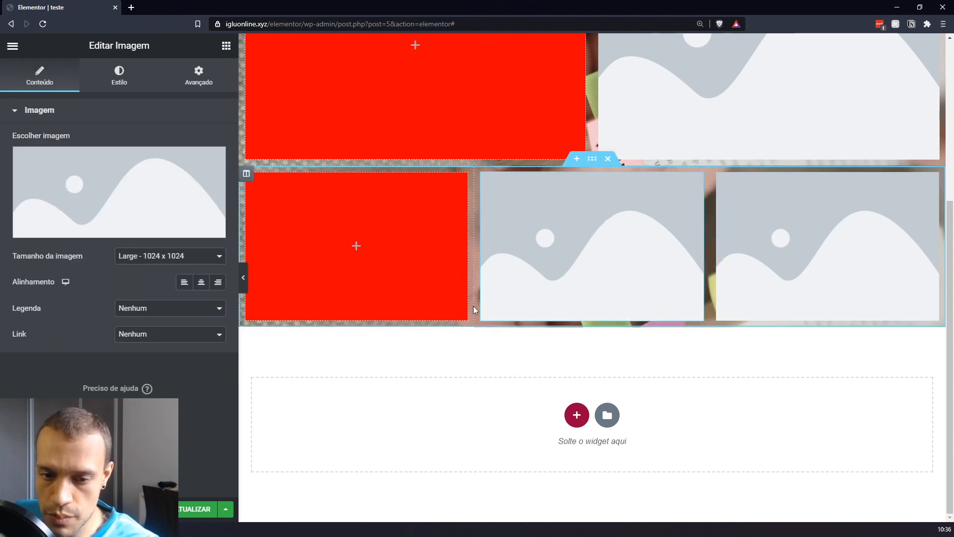
{"action": "right_click", "coordinate": [600, 226]}
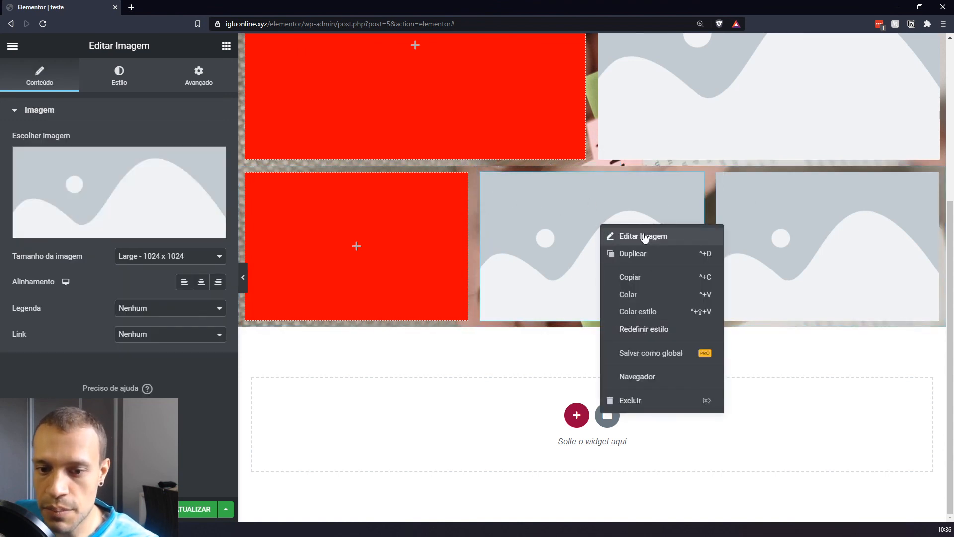
{"action": "left_click", "coordinate": [638, 254]}
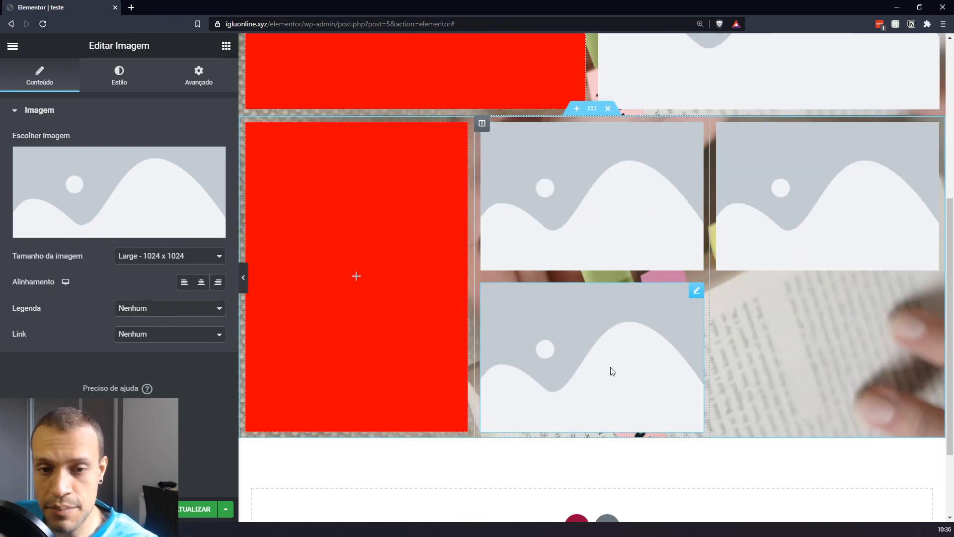
{"action": "scroll", "coordinate": [362, 64], "scroll_direction": "up", "scroll_amount": 5}
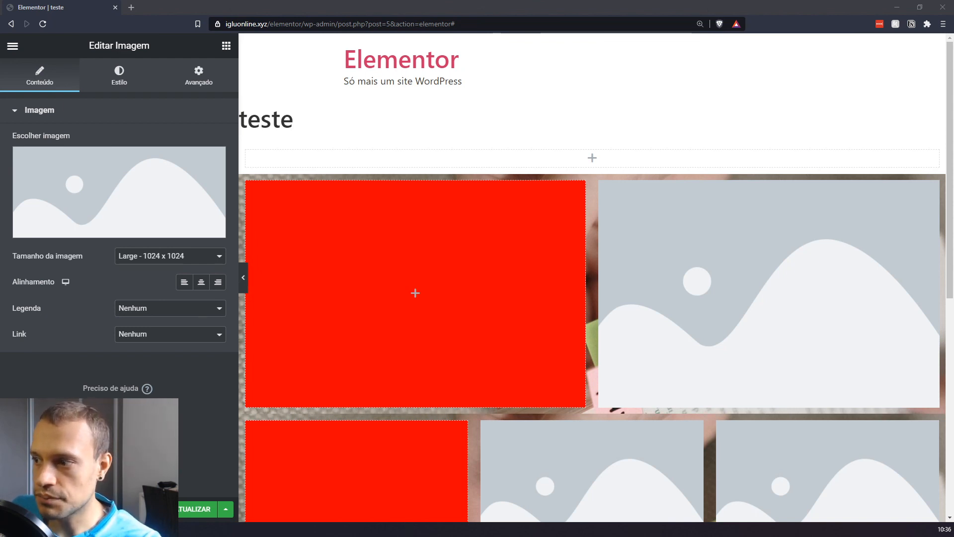
Bring in the atomivox.com website, examine how its homepage is laid out in sections and columns, and close it
{"action": "left_click_drag", "start_coordinate": [448, 87], "coordinate": [517, 6]}
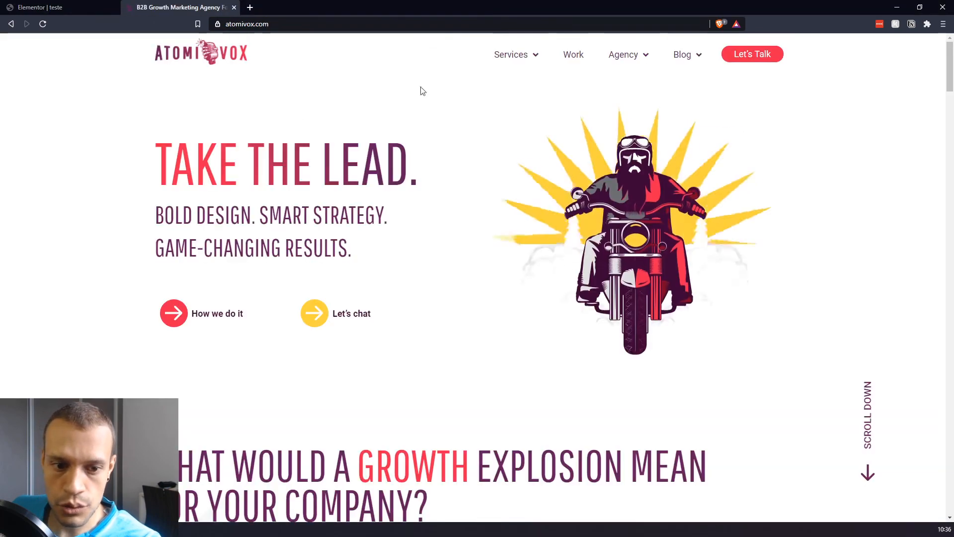
{"action": "scroll", "coordinate": [549, 200], "scroll_direction": "down", "scroll_amount": 15}
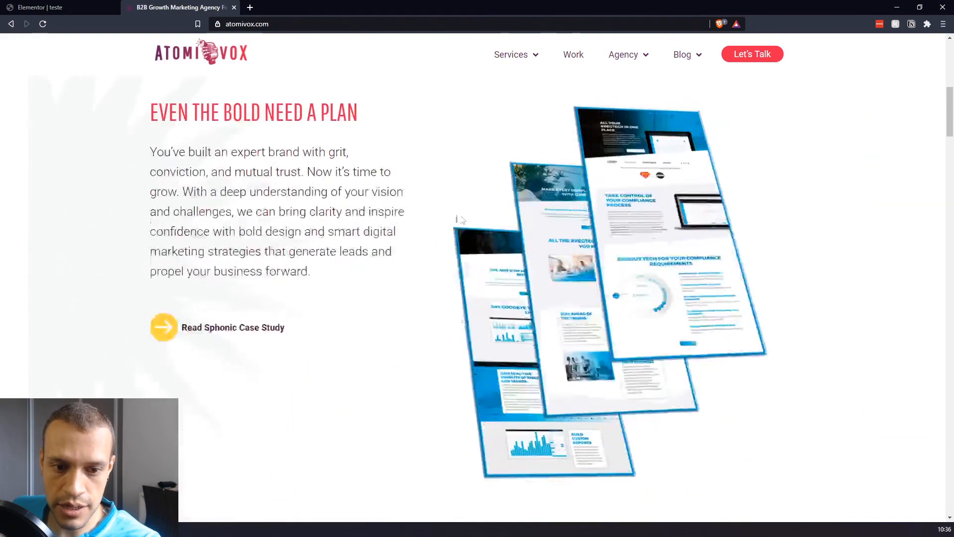
{"action": "scroll", "coordinate": [467, 198], "scroll_direction": "down", "scroll_amount": 20}
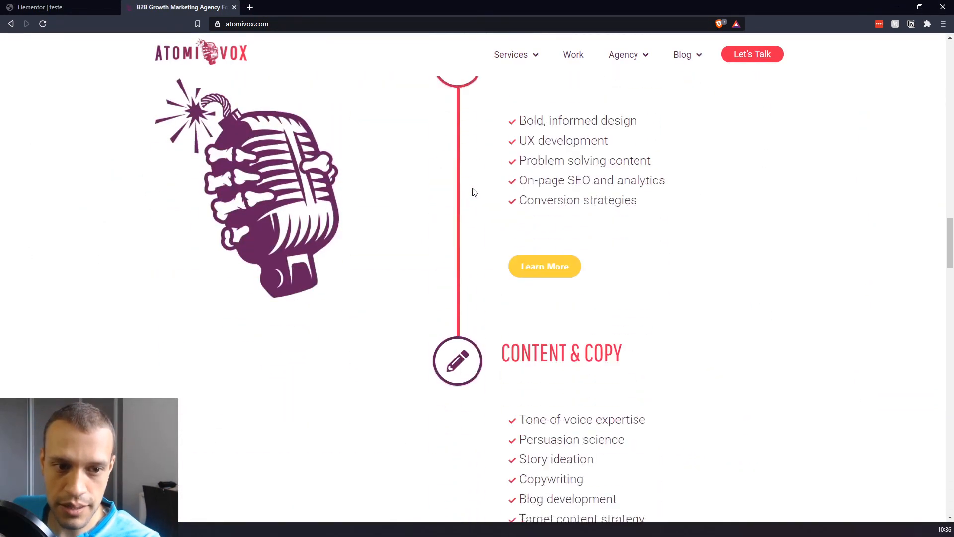
{"action": "scroll", "coordinate": [477, 191], "scroll_direction": "down", "scroll_amount": 10}
{"action": "scroll", "coordinate": [477, 190], "scroll_direction": "up", "scroll_amount": 4}
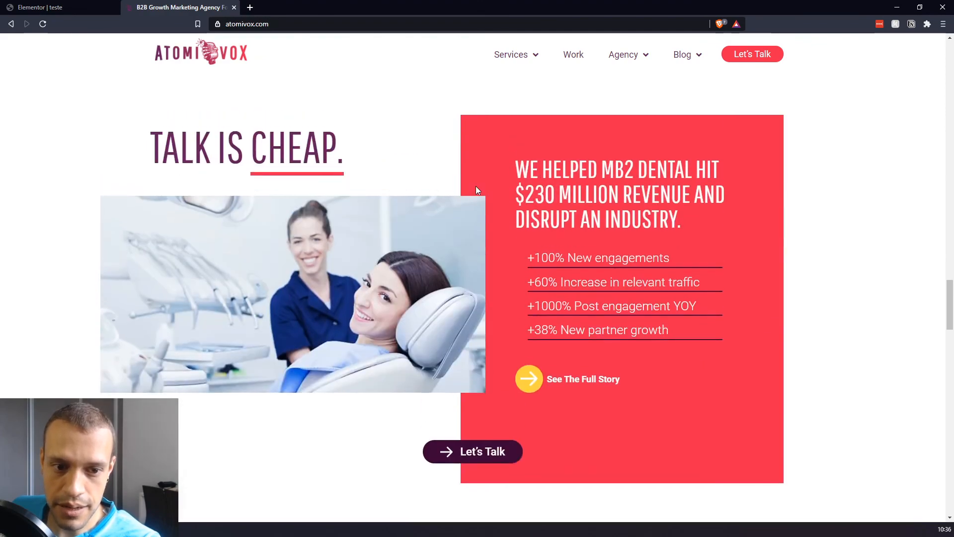
{"action": "scroll", "coordinate": [477, 191], "scroll_direction": "down", "scroll_amount": 7}
{"action": "scroll", "coordinate": [477, 190], "scroll_direction": "down", "scroll_amount": 5}
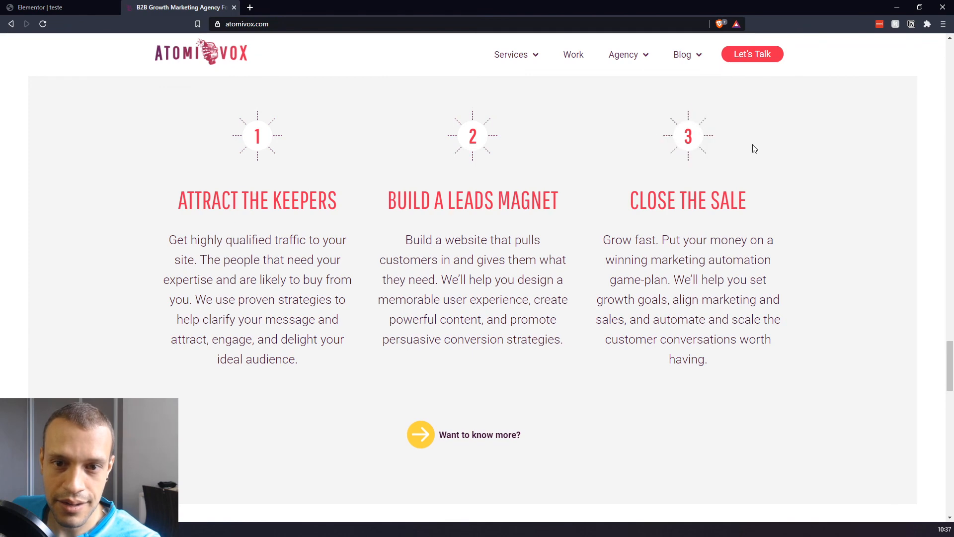
{"action": "scroll", "coordinate": [728, 185], "scroll_direction": "down", "scroll_amount": 15}
{"action": "key", "text": "ctrl+w"}
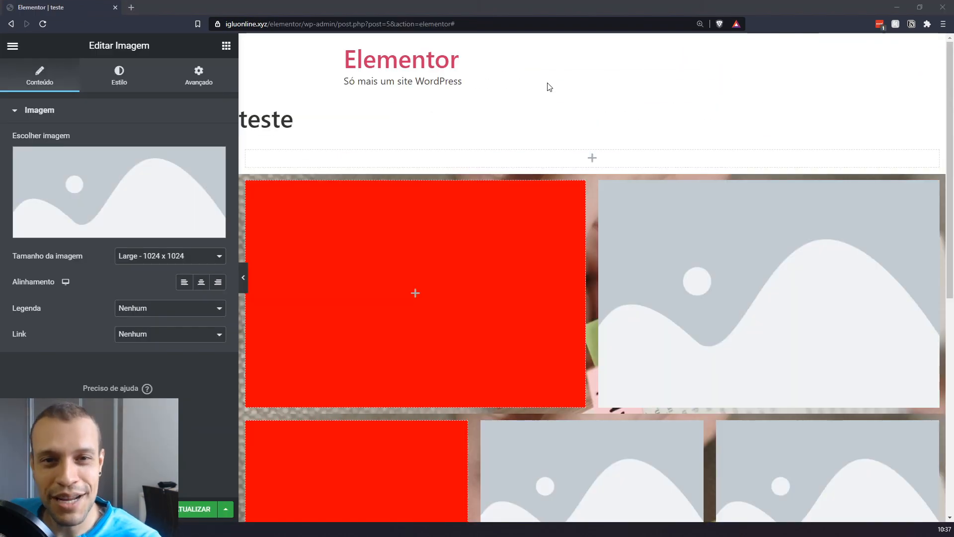